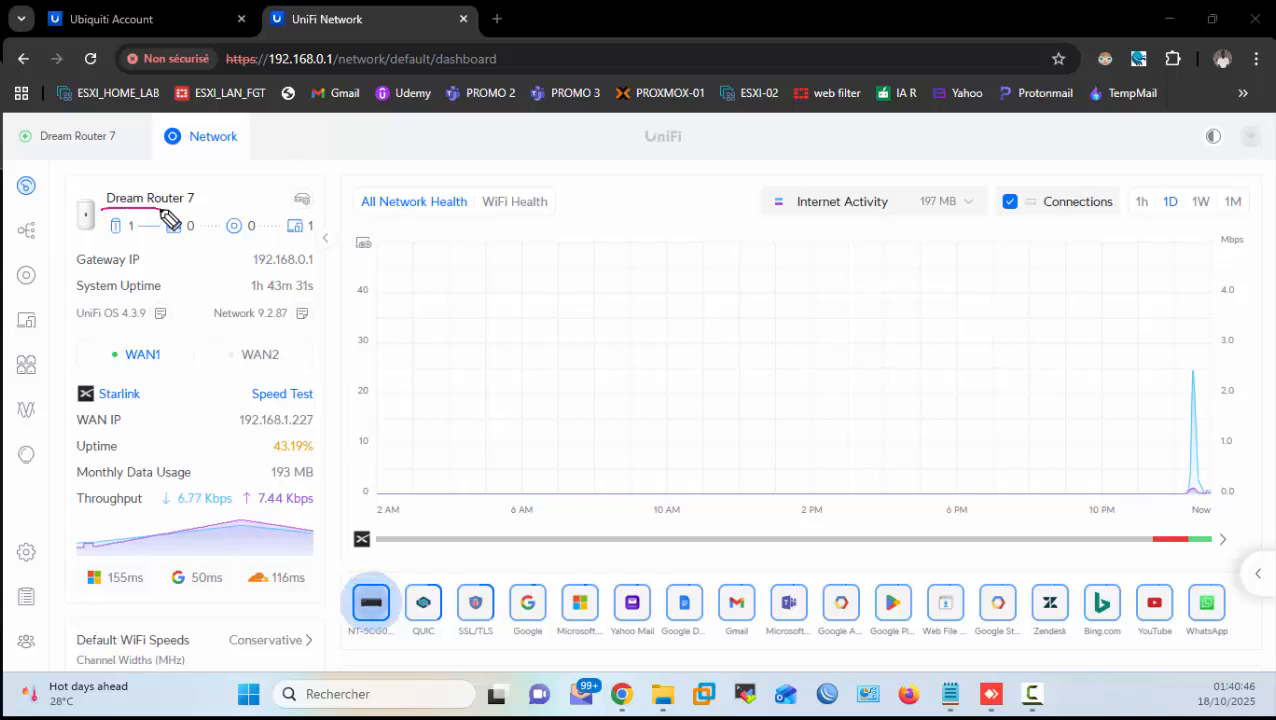
Step: Examine the Dream Router 7 dashboard summary: gateway IP, system uptime, UniFi OS and Network versions, WAN1 and WAN2, and WAN IP
left_click_drag(78, 278, 272, 270)
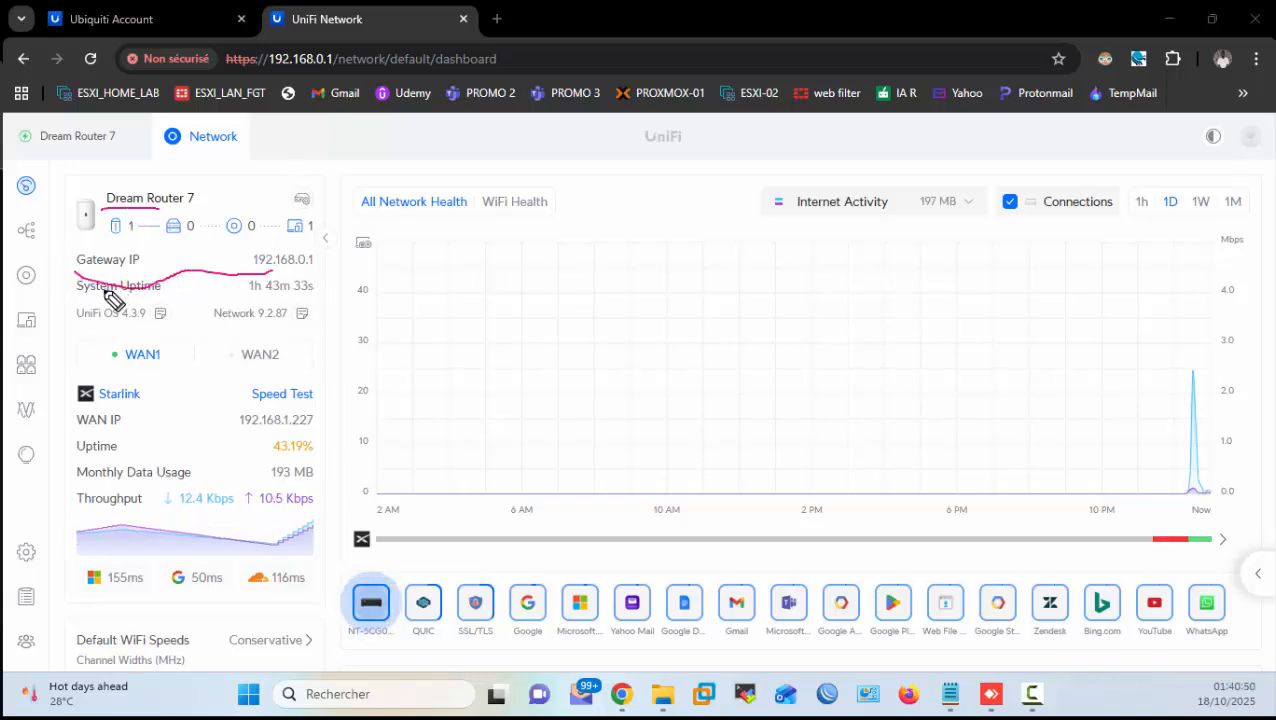
left_click_drag(104, 290, 270, 292)
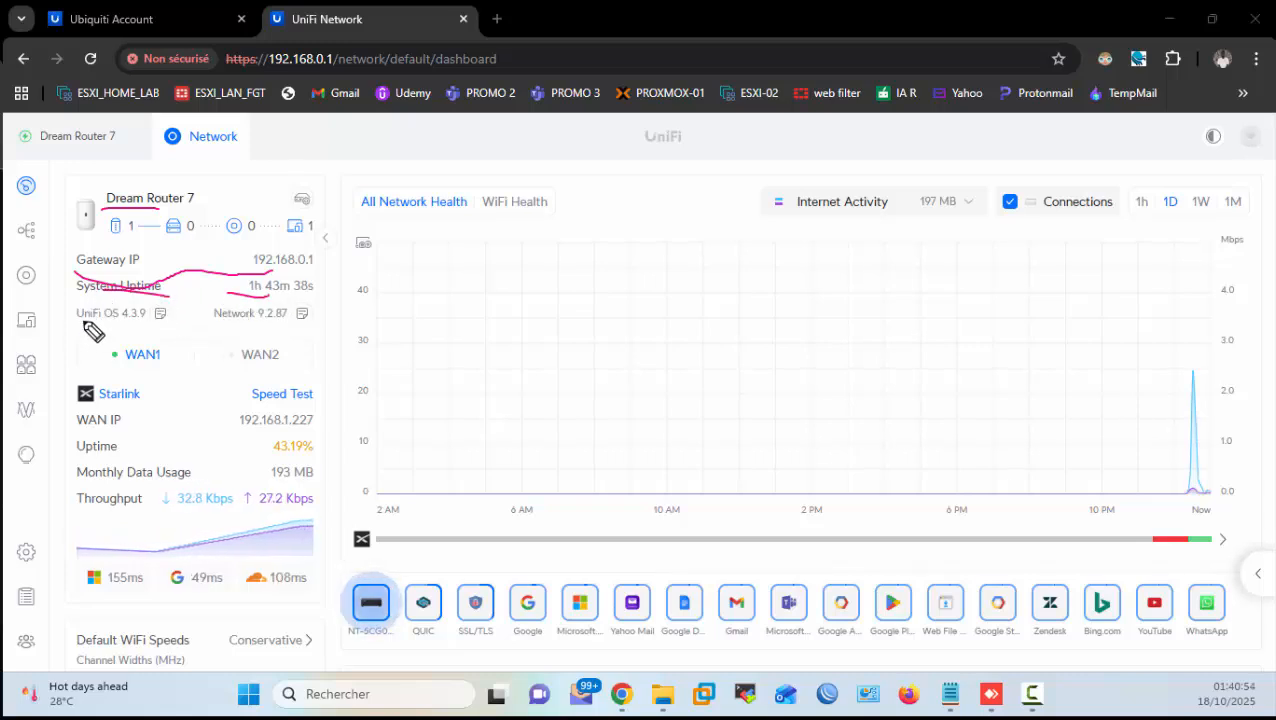
left_click_drag(82, 322, 153, 331)
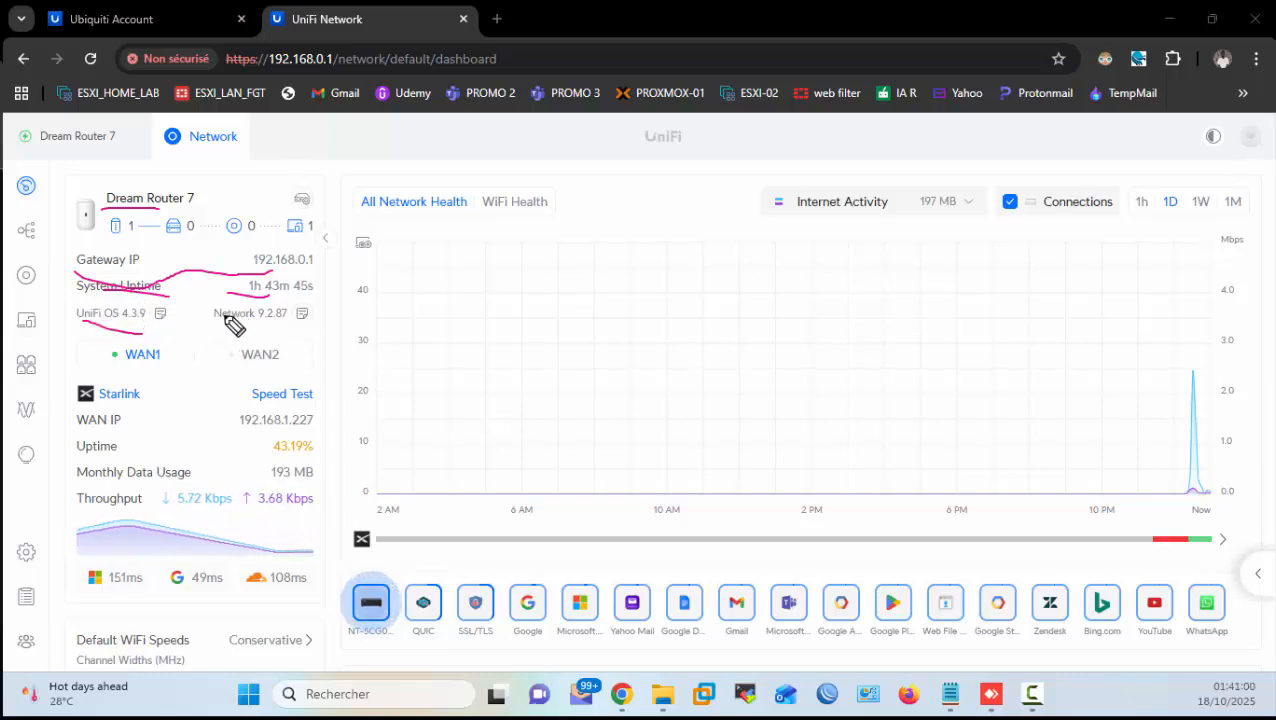
left_click_drag(225, 316, 257, 325)
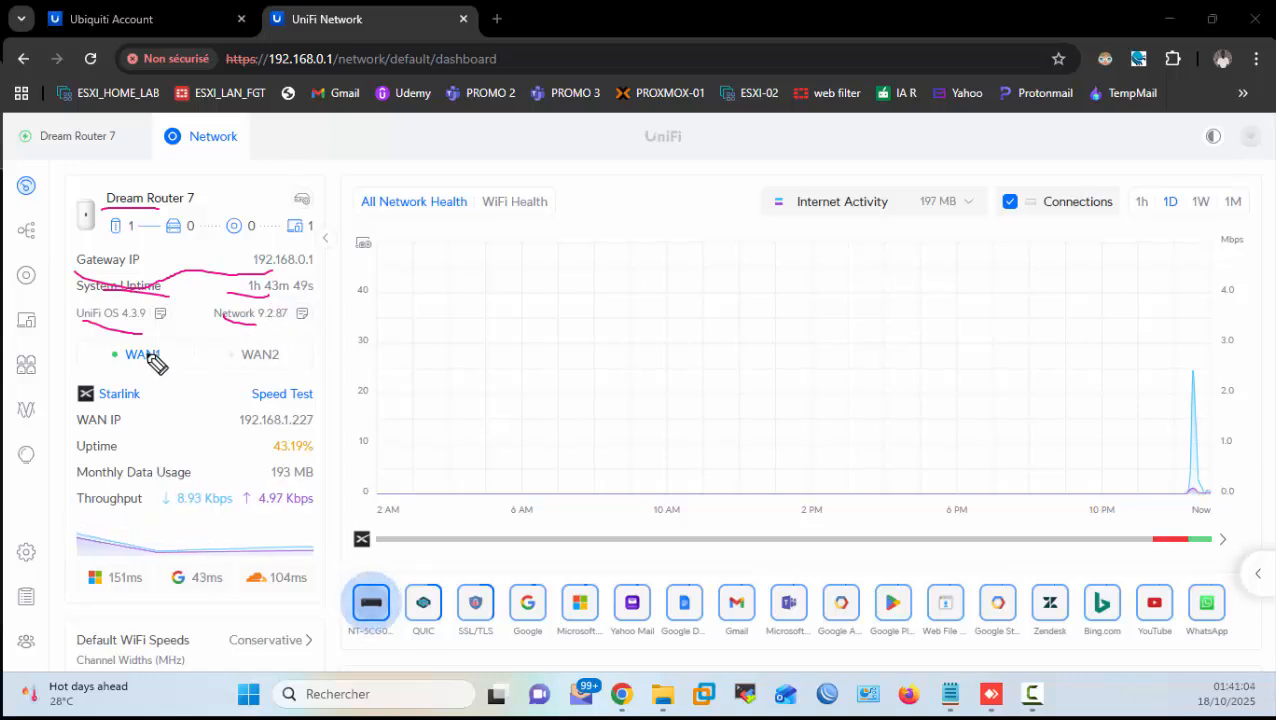
mouse_move(95, 343)
left_mouse_down()
mouse_move(95, 368)
mouse_move(293, 368)
mouse_move(282, 344)
mouse_move(93, 344)
left_mouse_up()
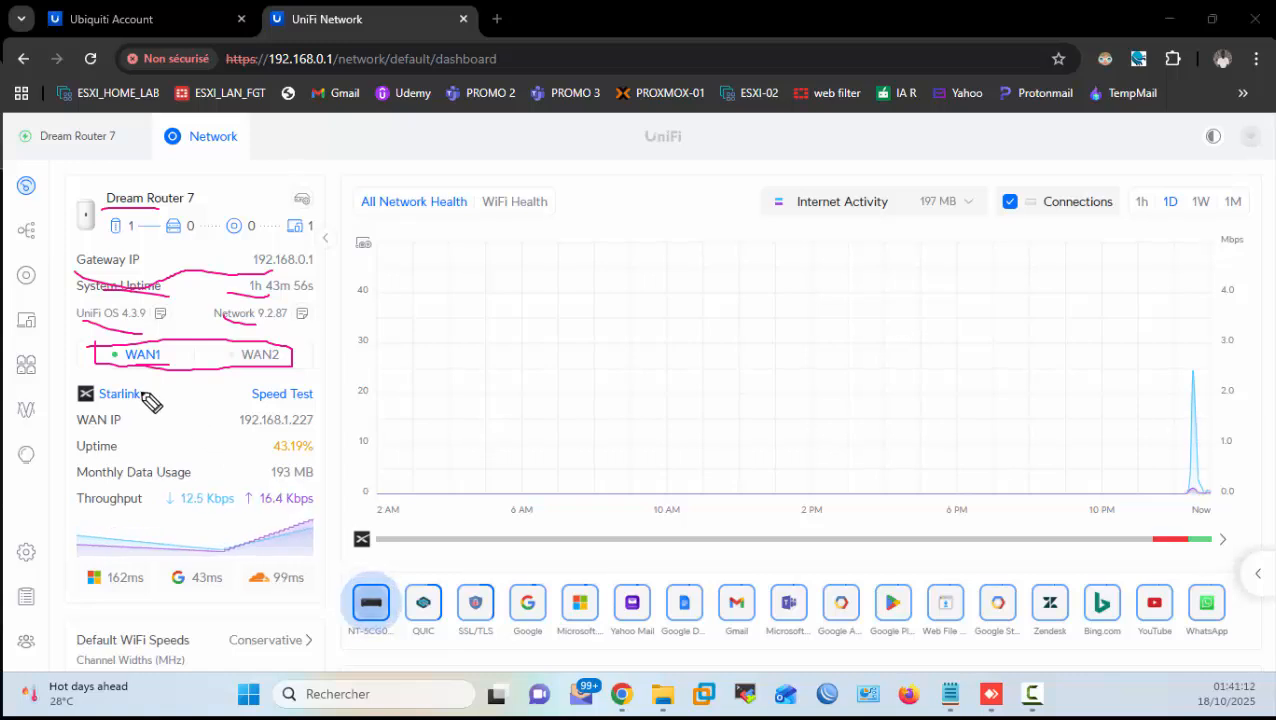
left_click_drag(140, 395, 147, 390)
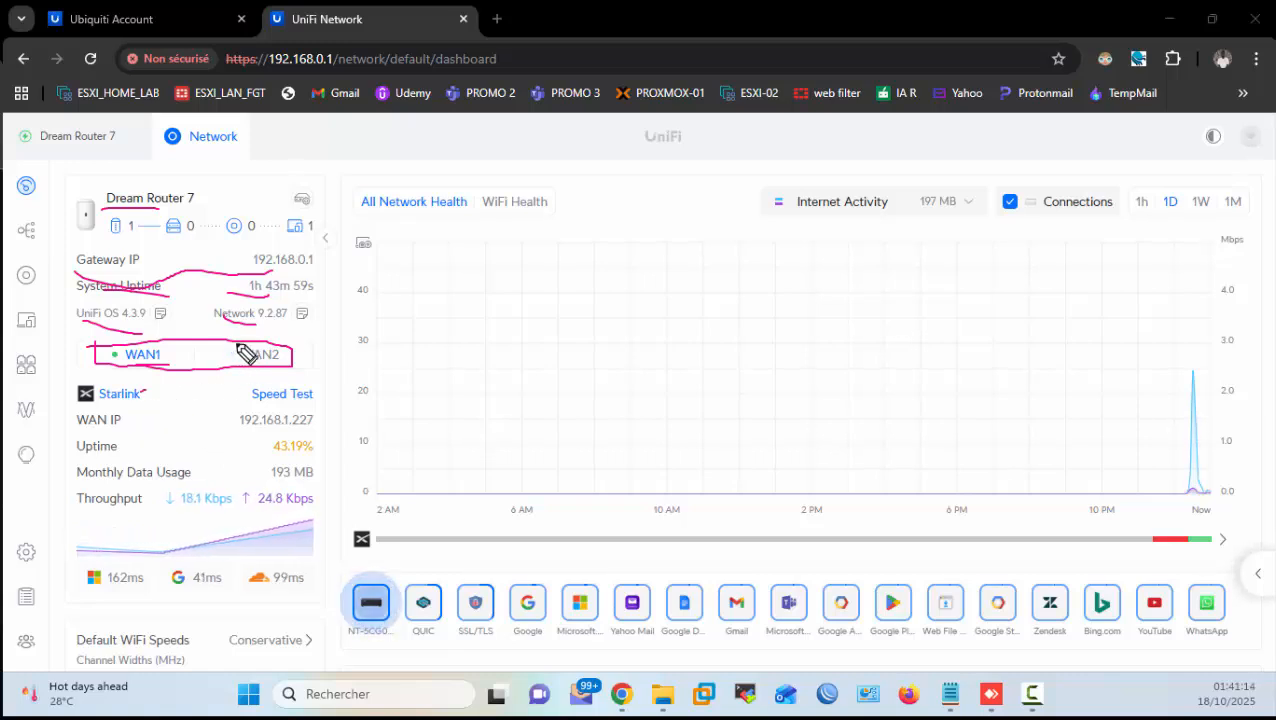
left_click_drag(224, 341, 221, 368)
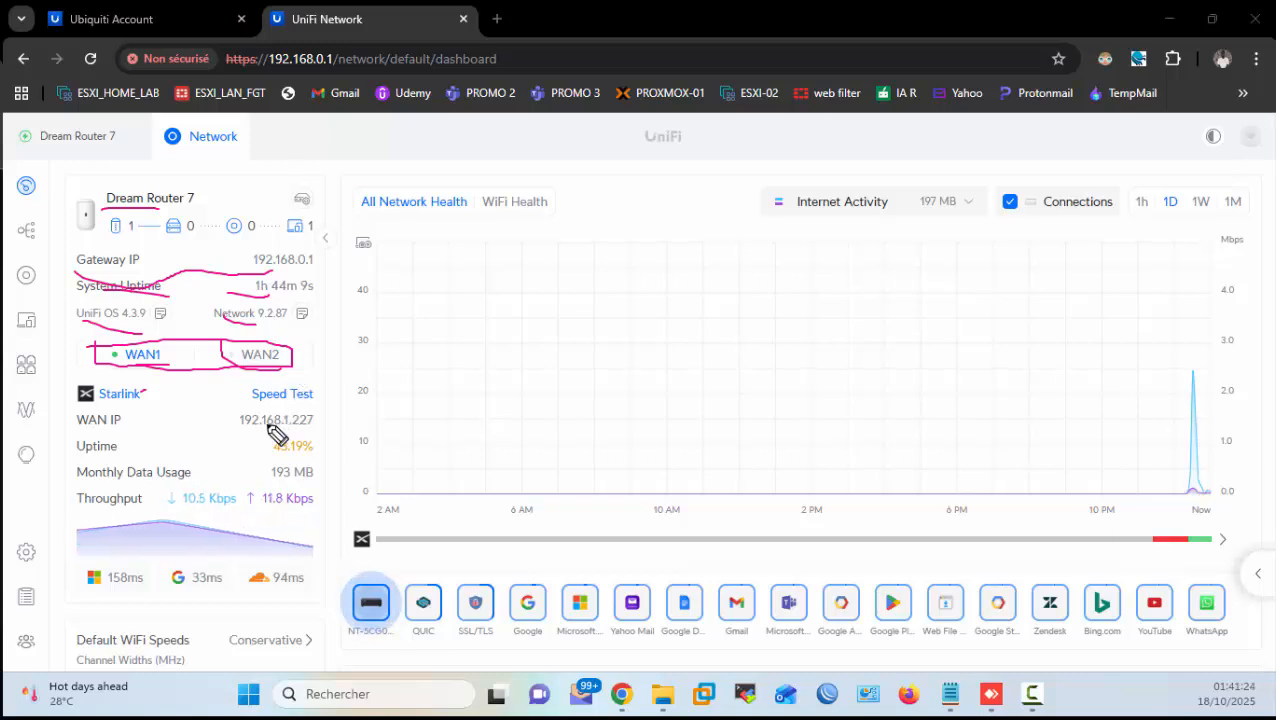
mouse_move(142, 420)
left_mouse_down()
mouse_move(225, 408)
mouse_move(229, 421)
mouse_move(216, 422)
mouse_move(225, 409)
left_mouse_up()
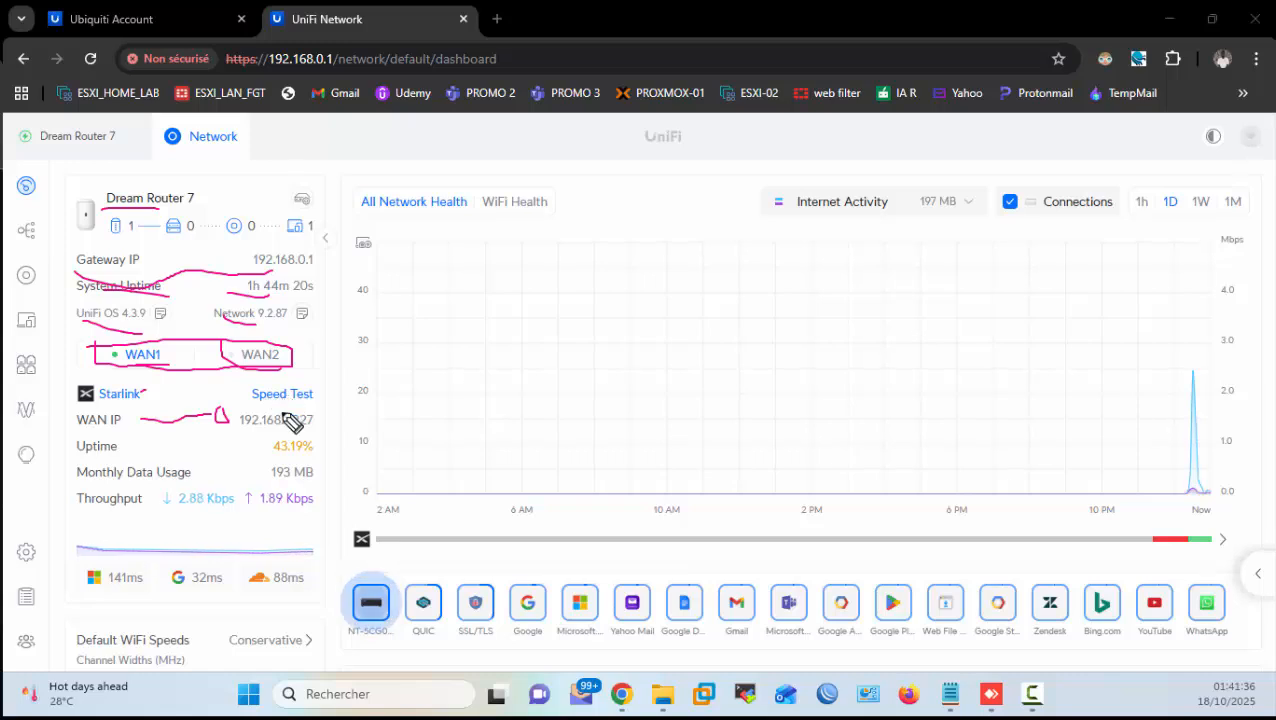
left_click_drag(240, 427, 283, 426)
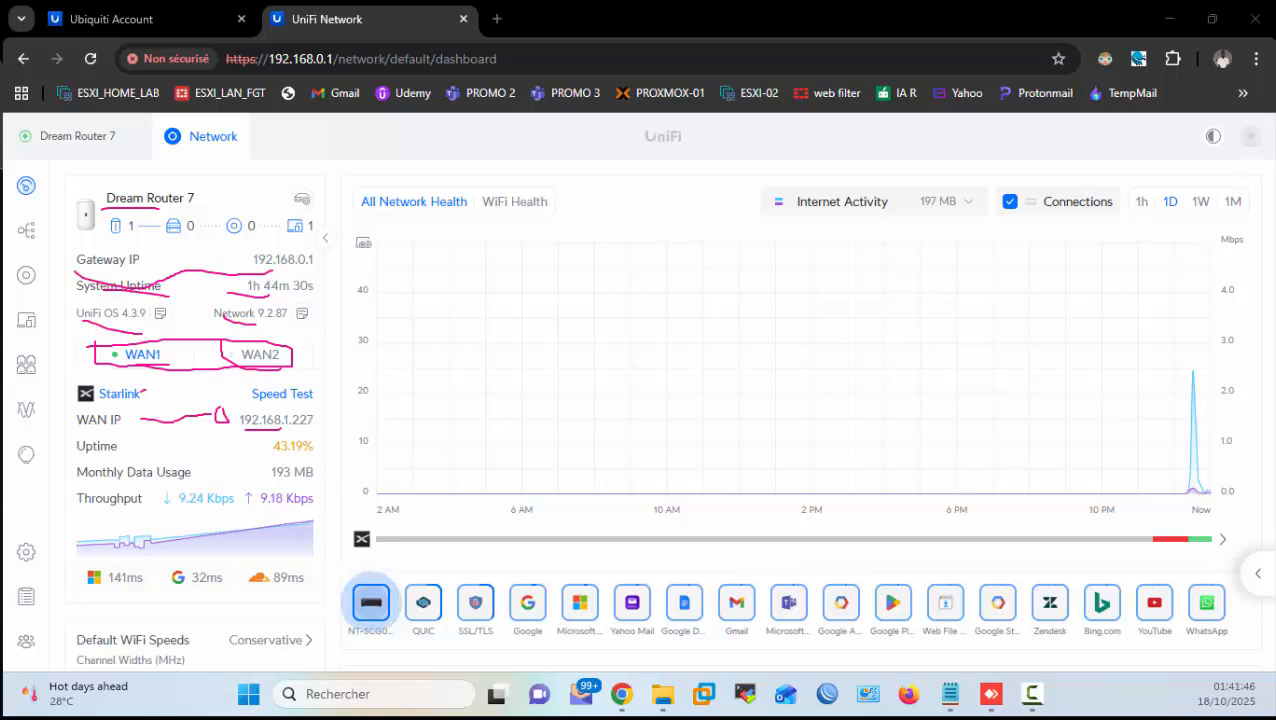
key("e")
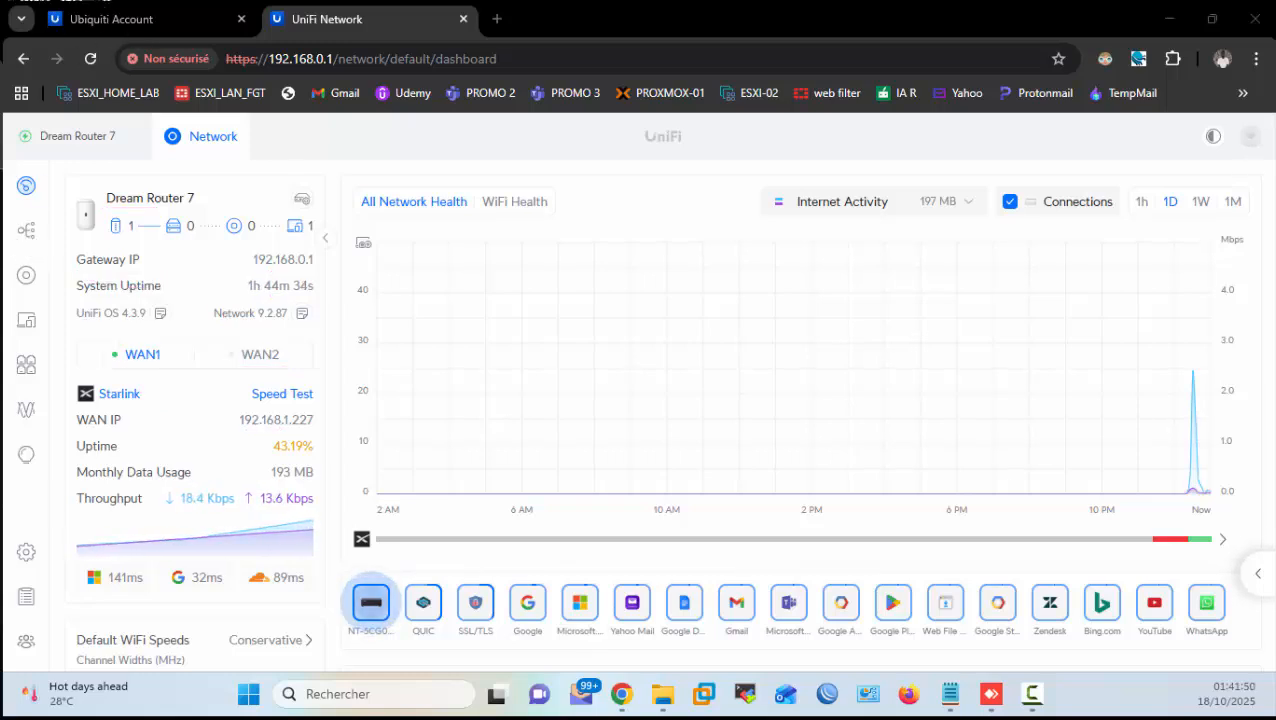
Step: Open the network topology and examine the chain from Starlink through Dream Router 7 to the connected client
left_click(28, 231)
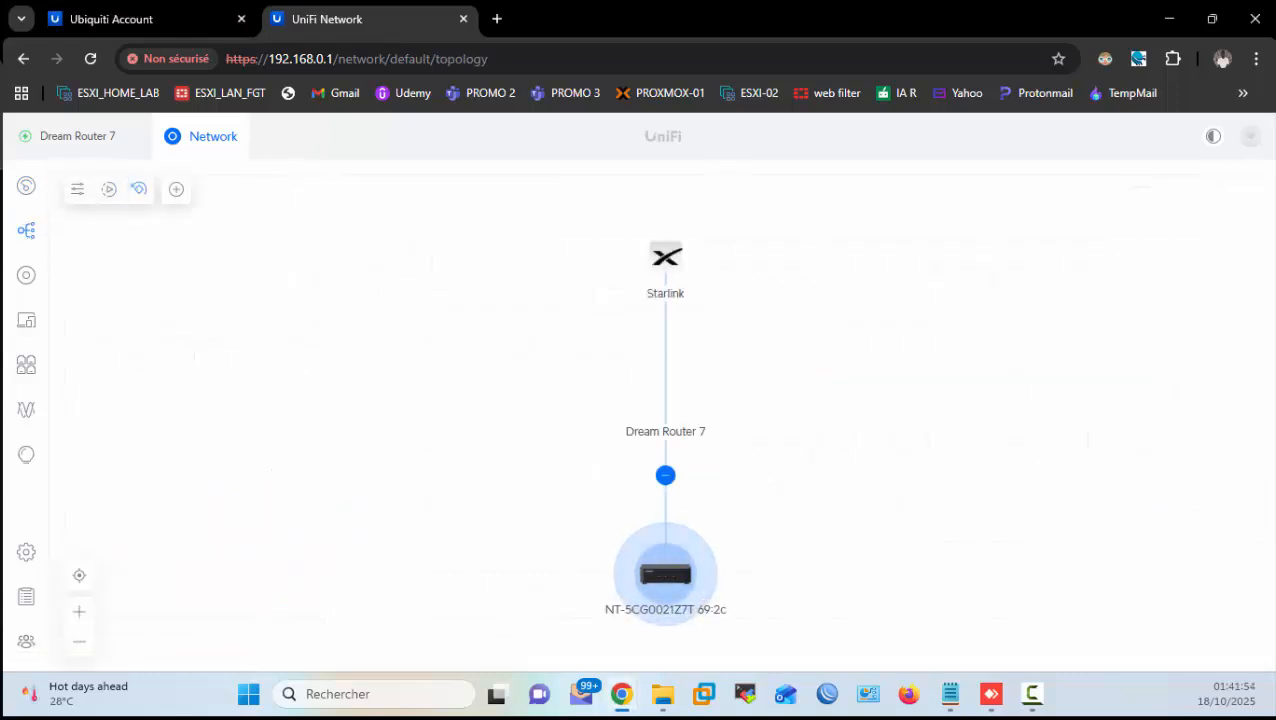
key("ctrl+shift+d")
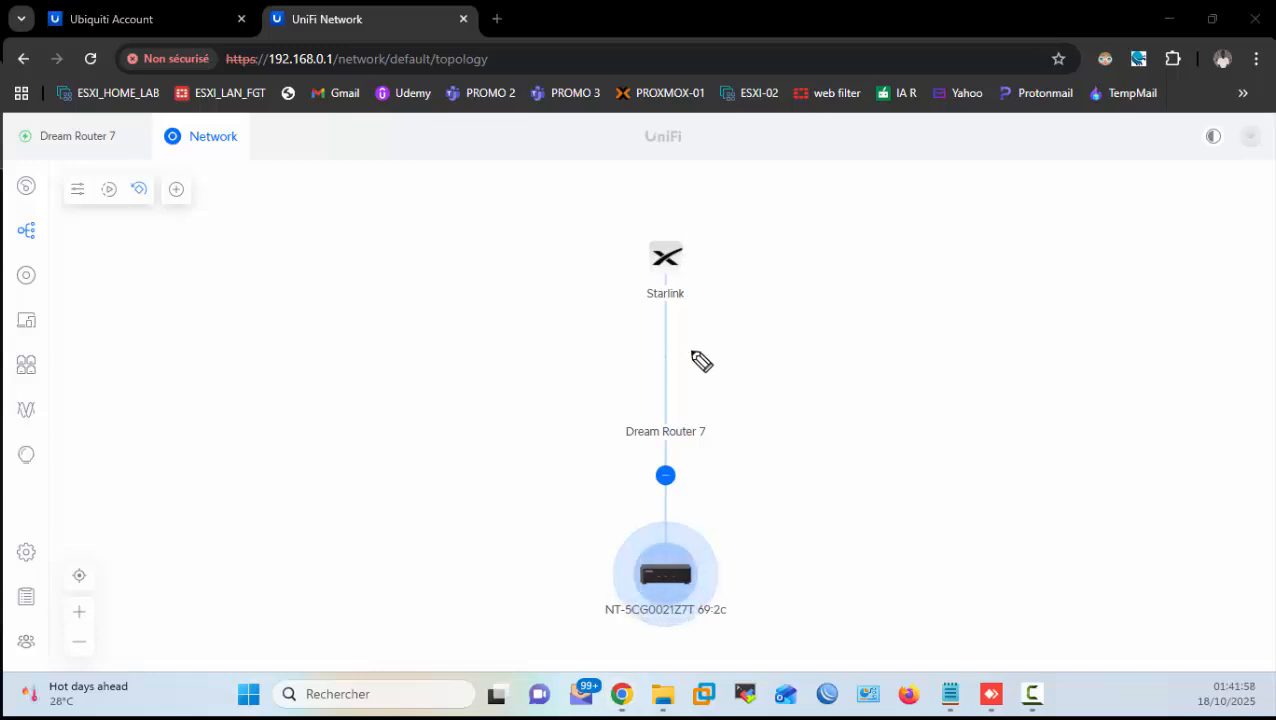
mouse_move(706, 395)
left_mouse_down()
mouse_move(606, 425)
mouse_move(704, 476)
mouse_move(667, 398)
mouse_move(666, 308)
left_mouse_up()
mouse_move(659, 184)
left_mouse_down()
mouse_move(666, 322)
mouse_move(641, 233)
left_mouse_up()
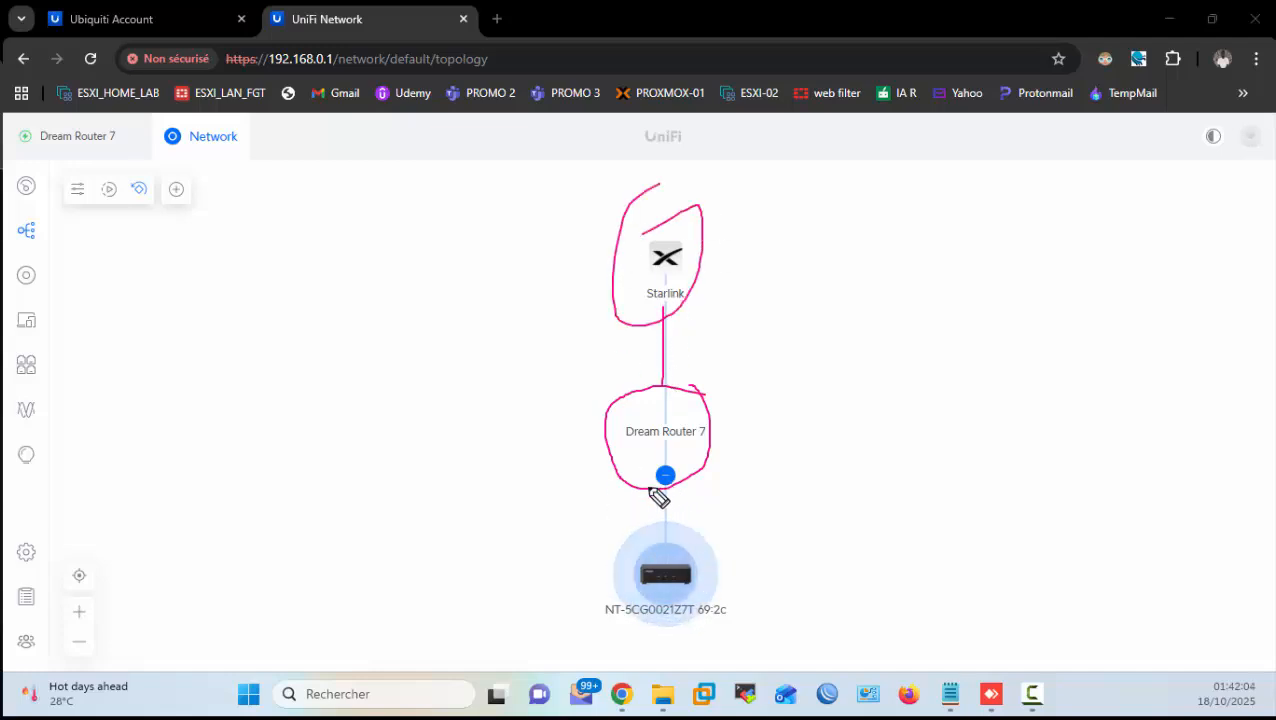
left_click_drag(610, 612, 688, 510)
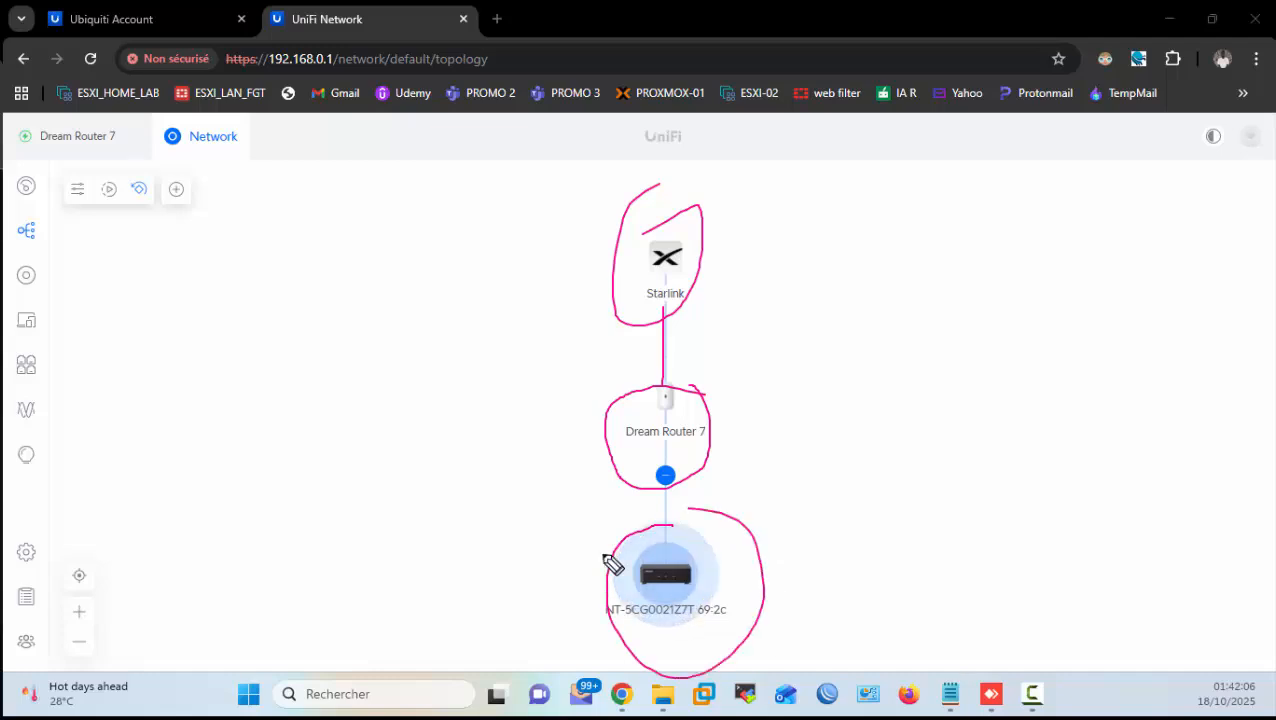
left_click_drag(468, 576, 547, 580)
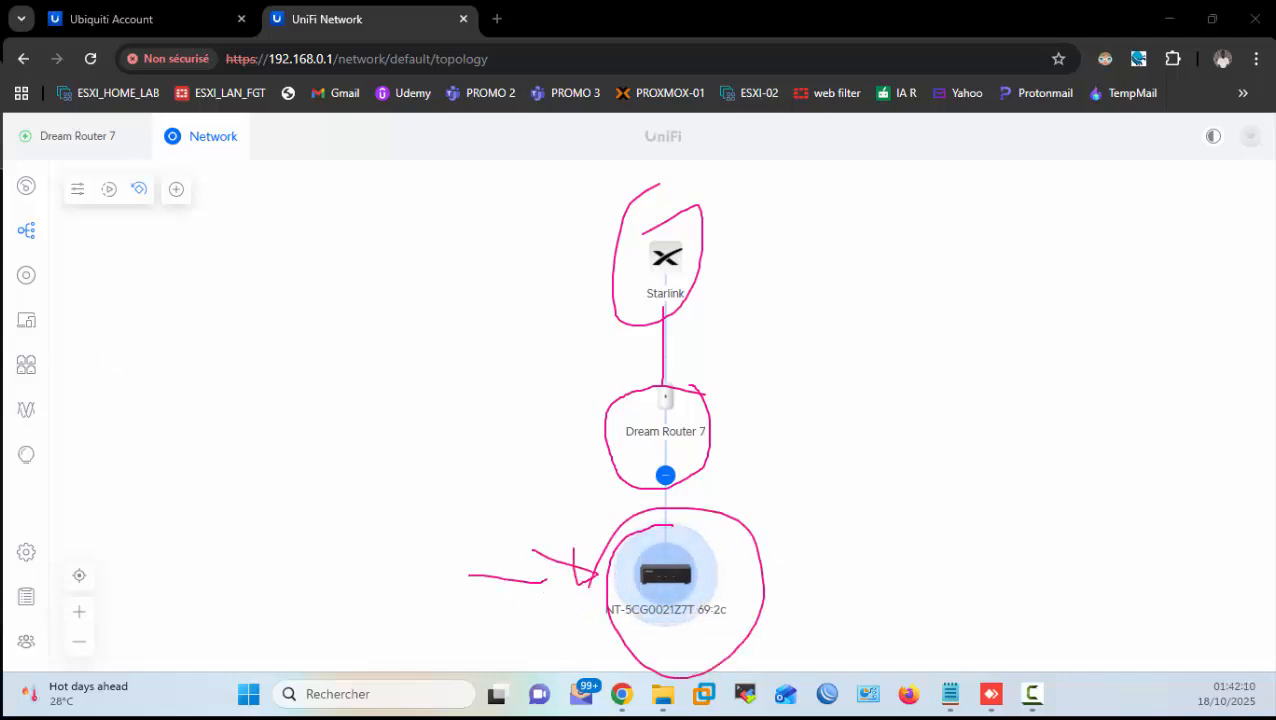
key("Escape")
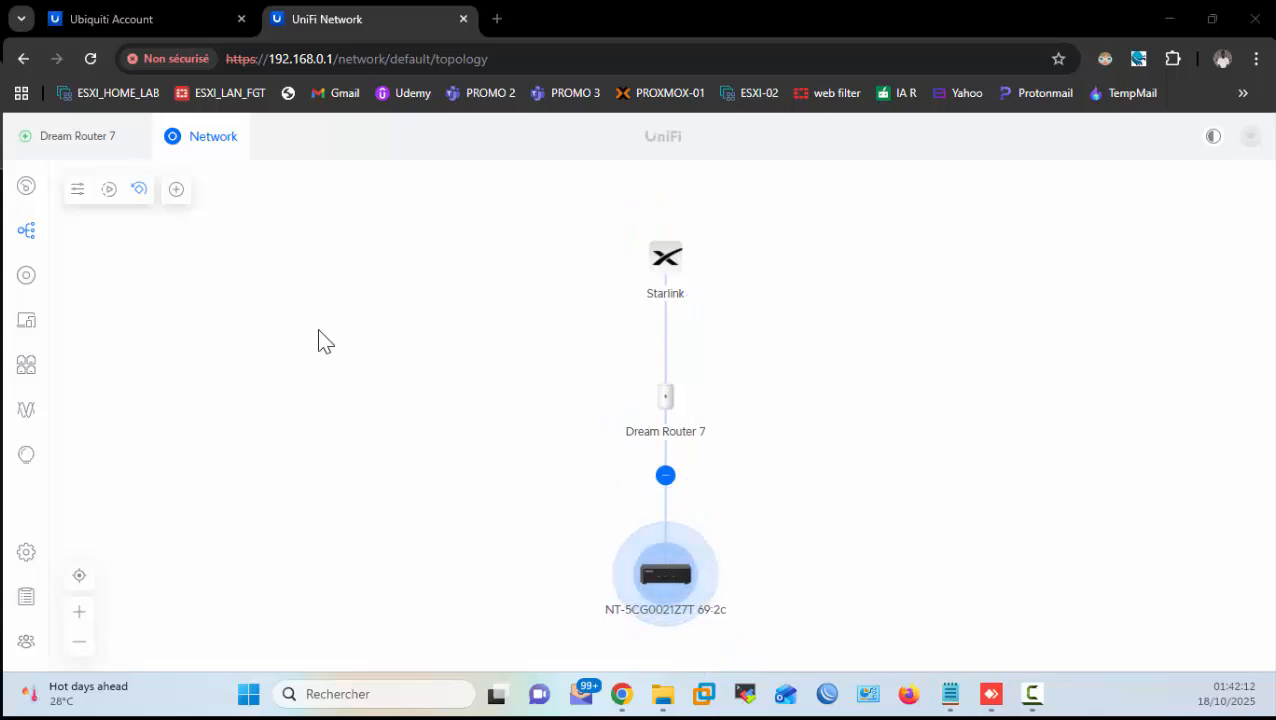
Step: Open the UniFi Devices list and examine Dream Router 7's application, status, IP address, uplink, parent device and 2.4, 5 and 6 GHz channels
left_click(28, 278)
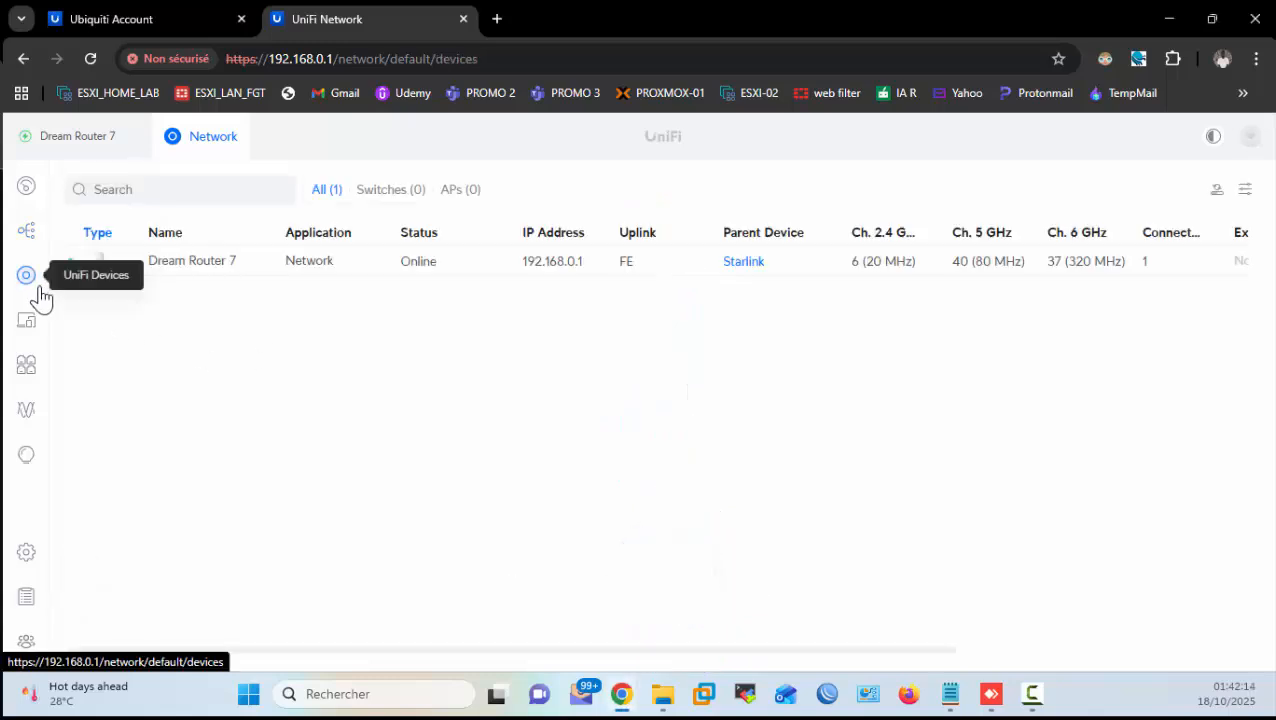
key("ctrl+shift+d")
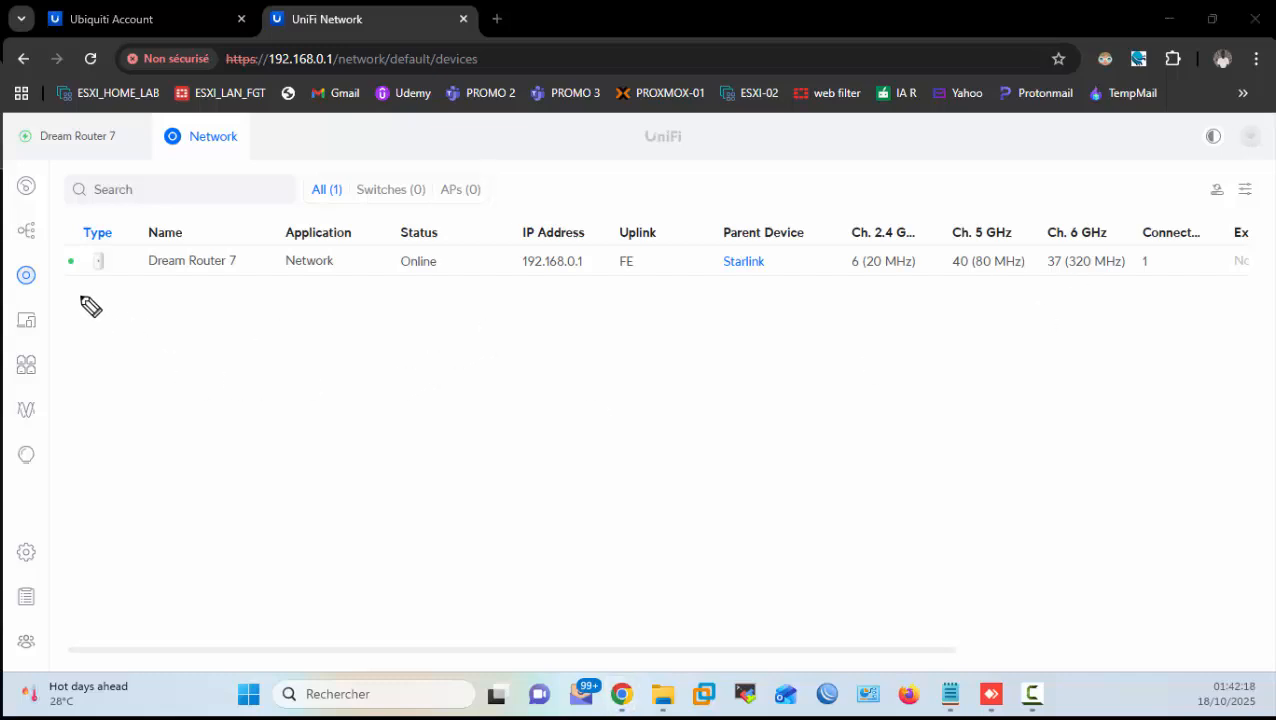
mouse_move(74, 293)
left_mouse_down()
mouse_move(74, 373)
mouse_move(73, 358)
left_mouse_up()
mouse_move(65, 246)
left_mouse_down()
mouse_move(91, 275)
mouse_move(389, 293)
mouse_move(1165, 293)
left_mouse_up()
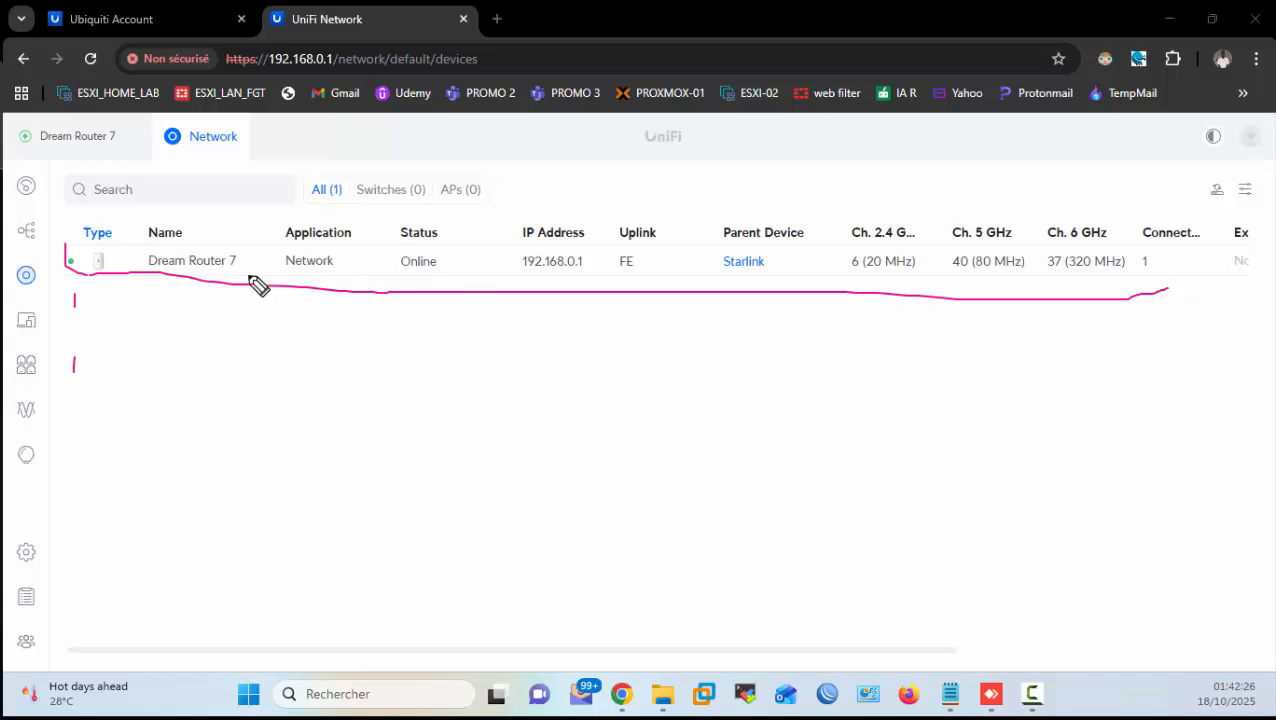
mouse_move(279, 271)
left_mouse_down()
mouse_move(490, 286)
mouse_move(555, 265)
mouse_move(640, 267)
left_mouse_up()
left_click(653, 268)
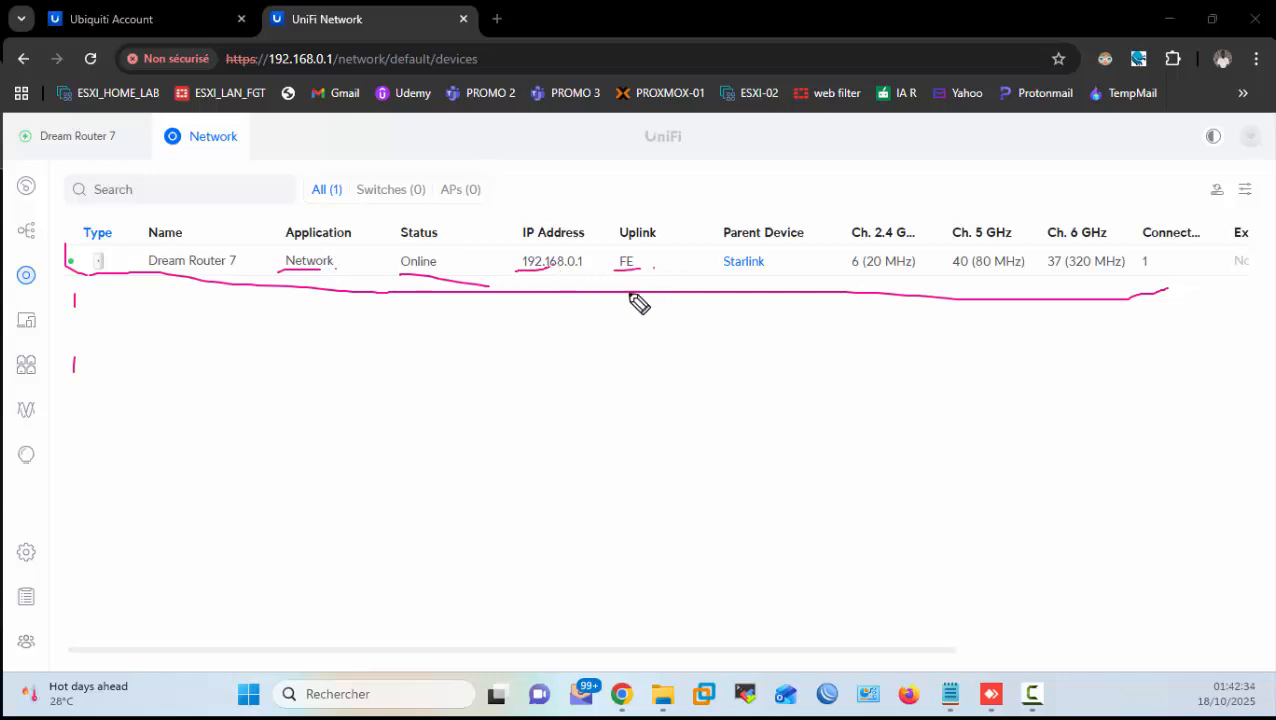
left_click_drag(725, 276, 757, 271)
left_click_drag(868, 240, 880, 234)
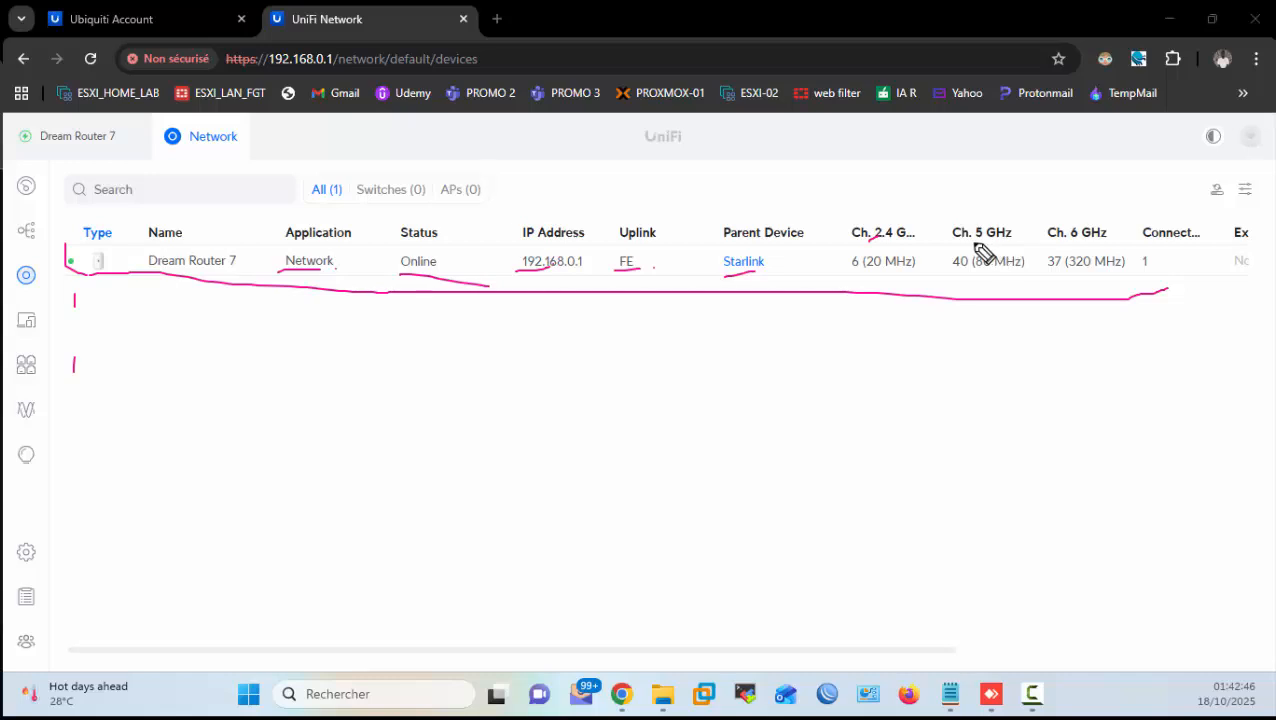
left_click_drag(982, 241, 990, 235)
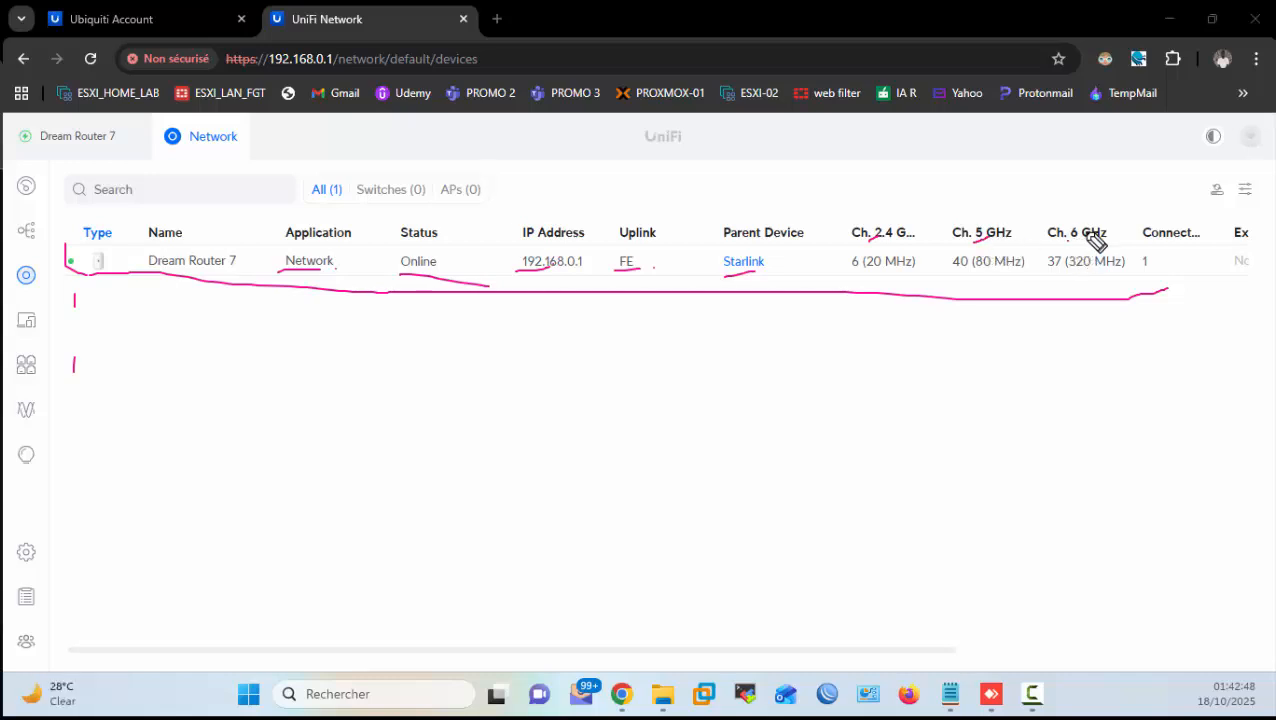
left_click_drag(1068, 240, 1085, 231)
left_click_drag(844, 264, 935, 291)
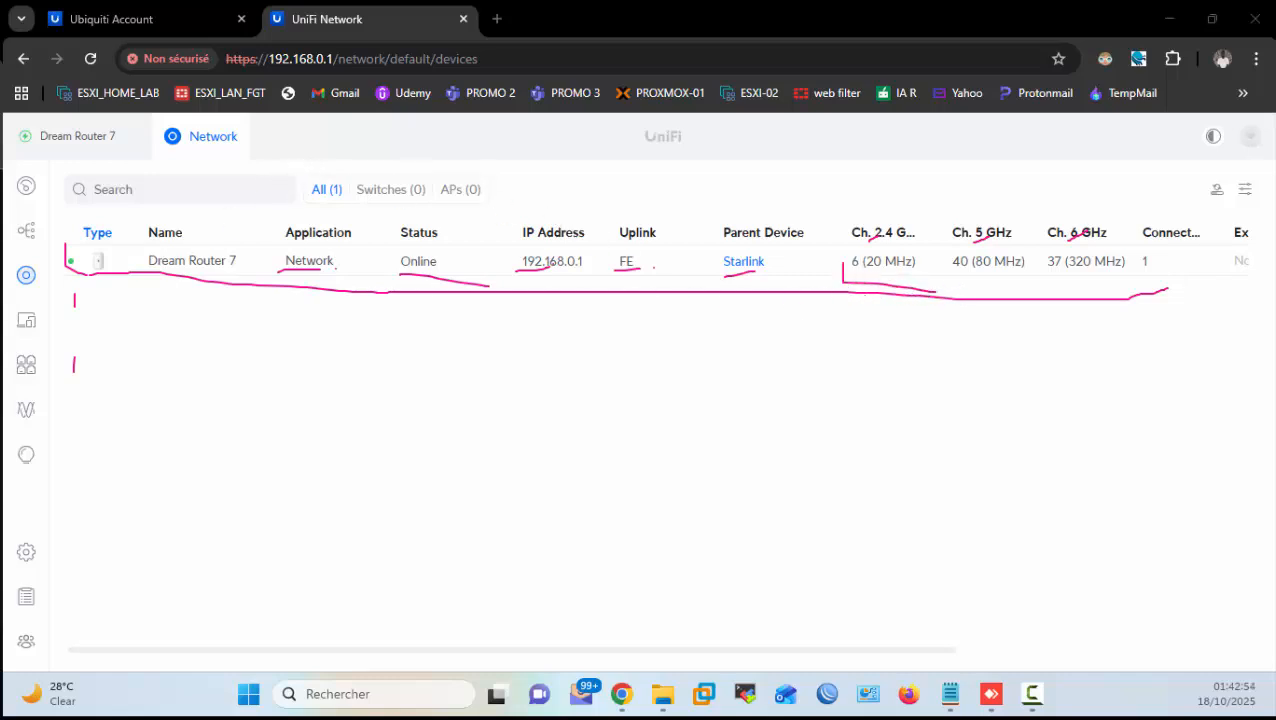
key("Escape")
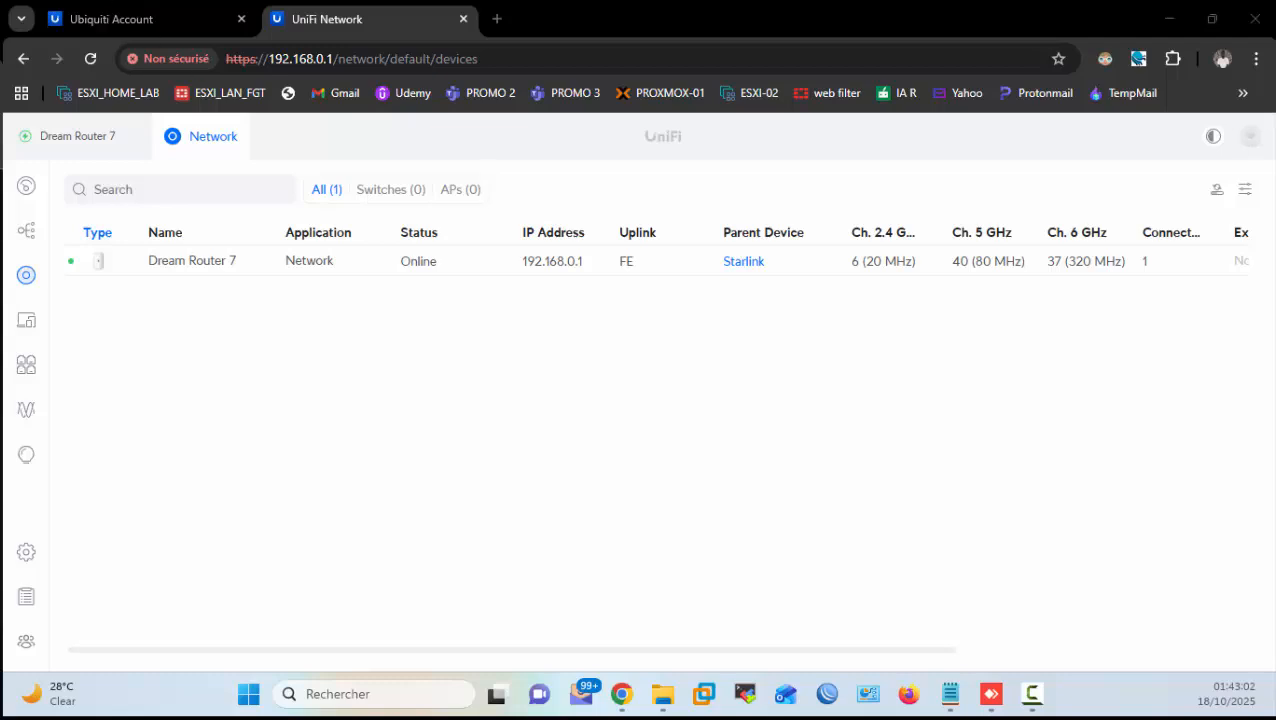
Step: Open the online client list and examine the client's vendor, connection, network, WiFi, experience, technology, IP address, activity, download and upload
left_click(27, 322)
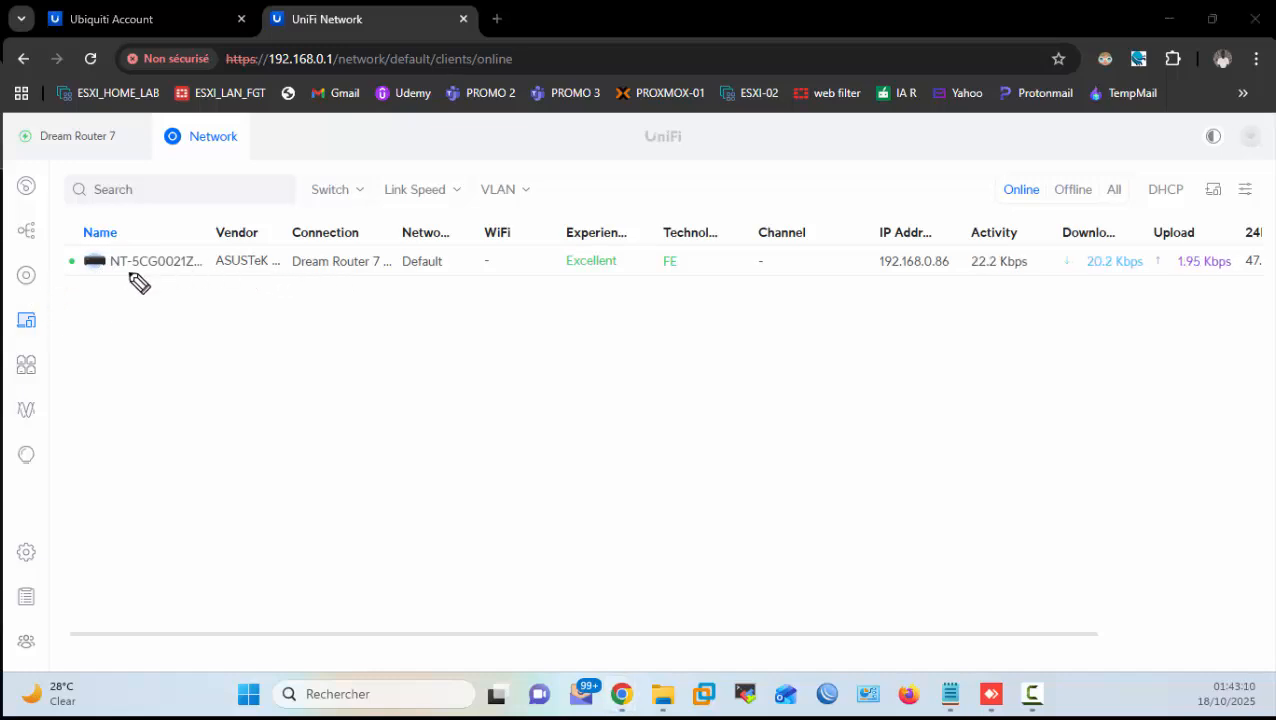
mouse_move(85, 263)
left_mouse_down()
mouse_move(120, 278)
mouse_move(215, 270)
mouse_move(375, 285)
mouse_move(382, 265)
left_mouse_up()
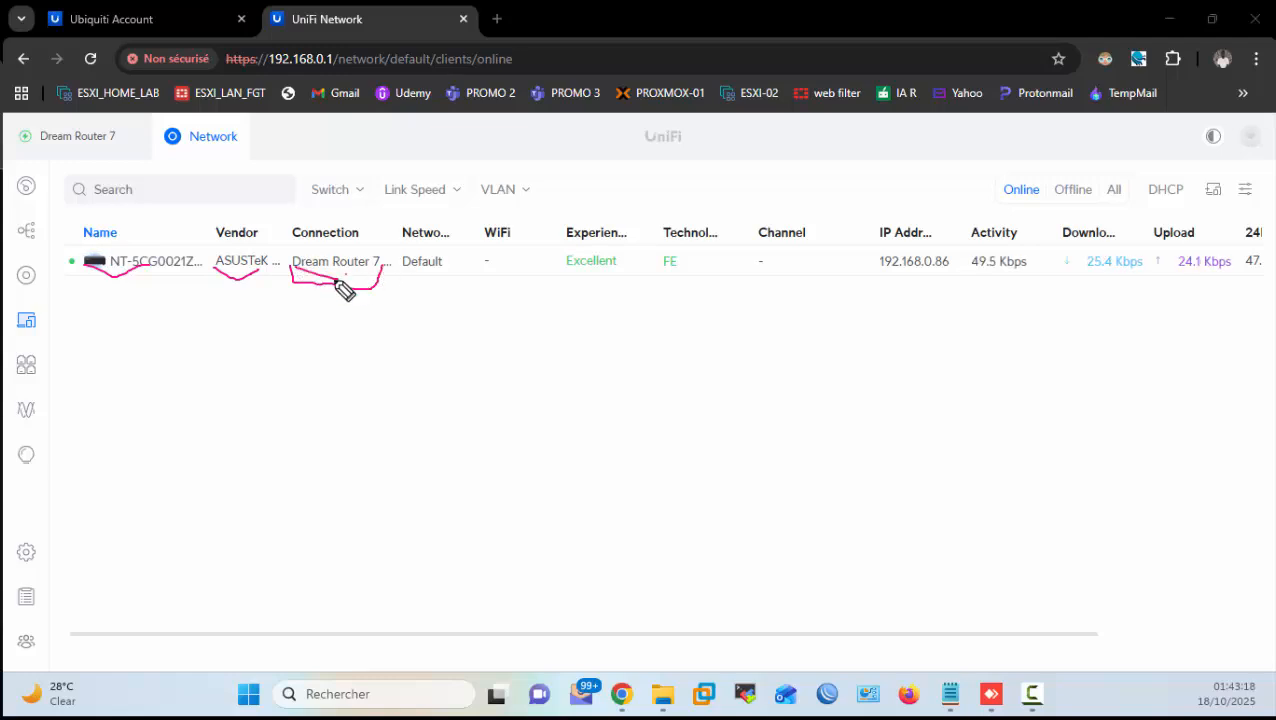
left_click_drag(304, 330, 318, 290)
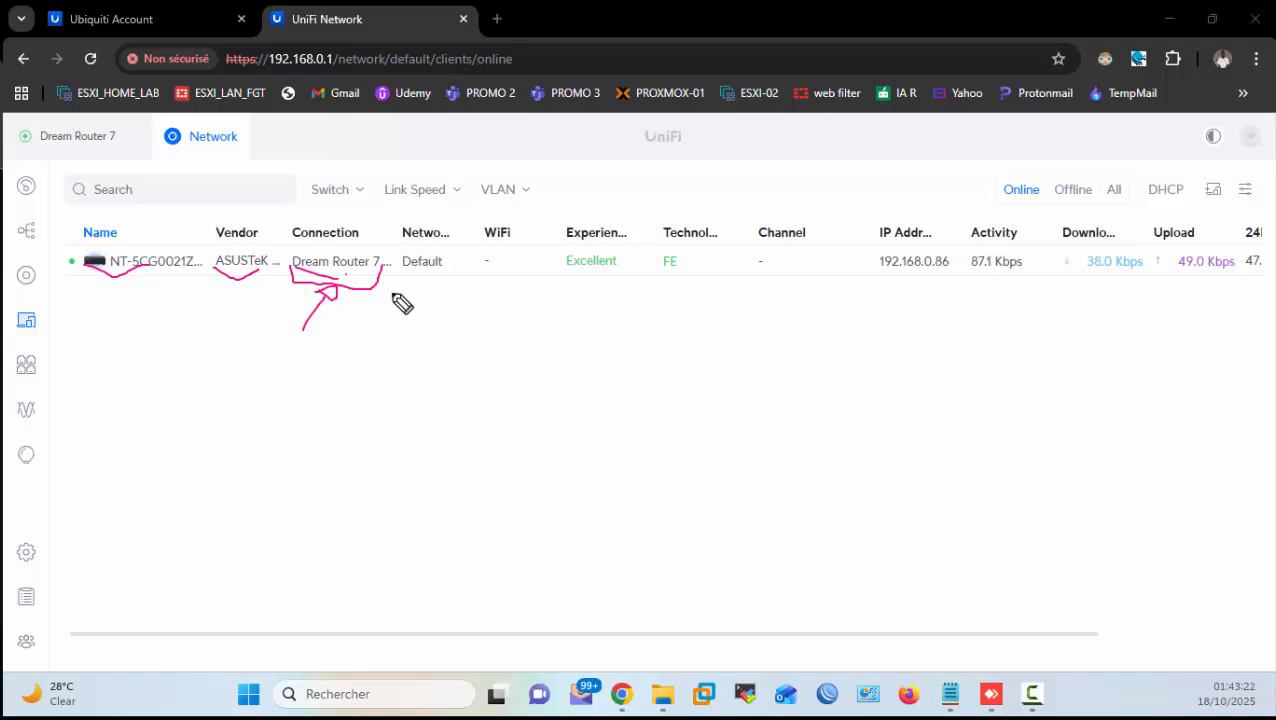
mouse_move(410, 244)
left_mouse_down()
mouse_move(413, 293)
mouse_move(401, 250)
left_mouse_up()
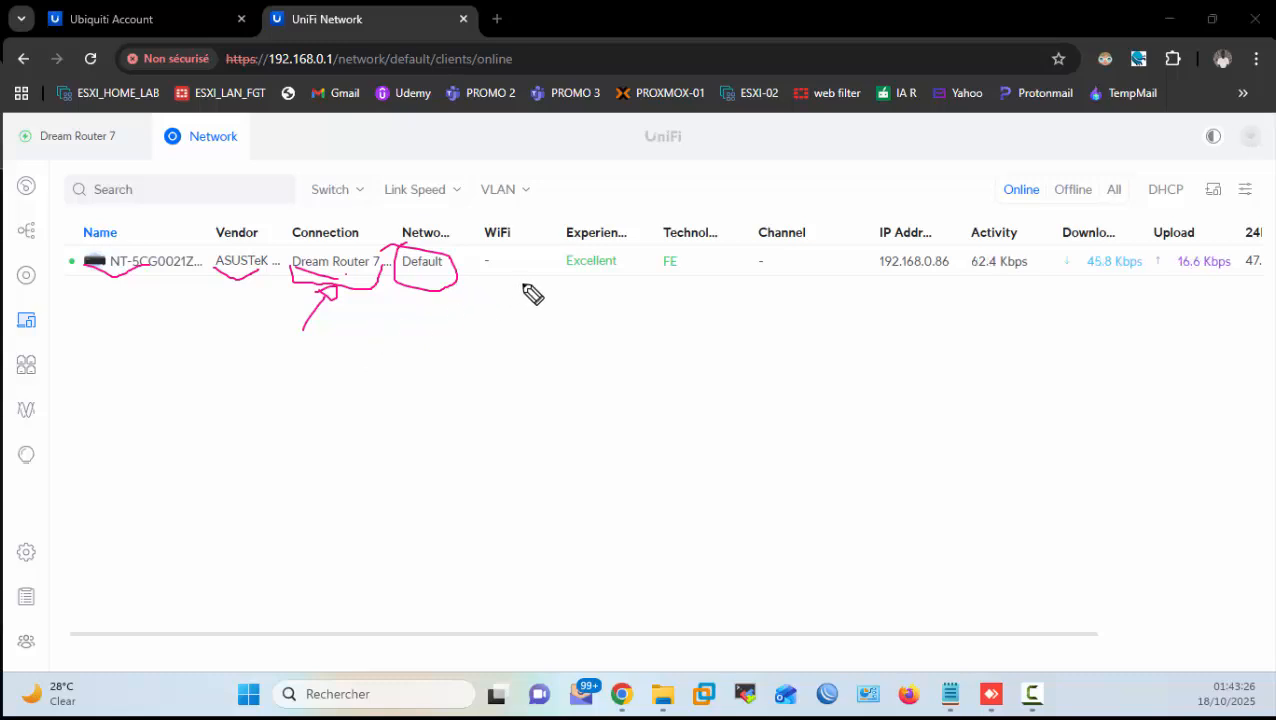
mouse_move(465, 298)
left_mouse_down()
mouse_move(477, 278)
mouse_move(464, 281)
left_mouse_up()
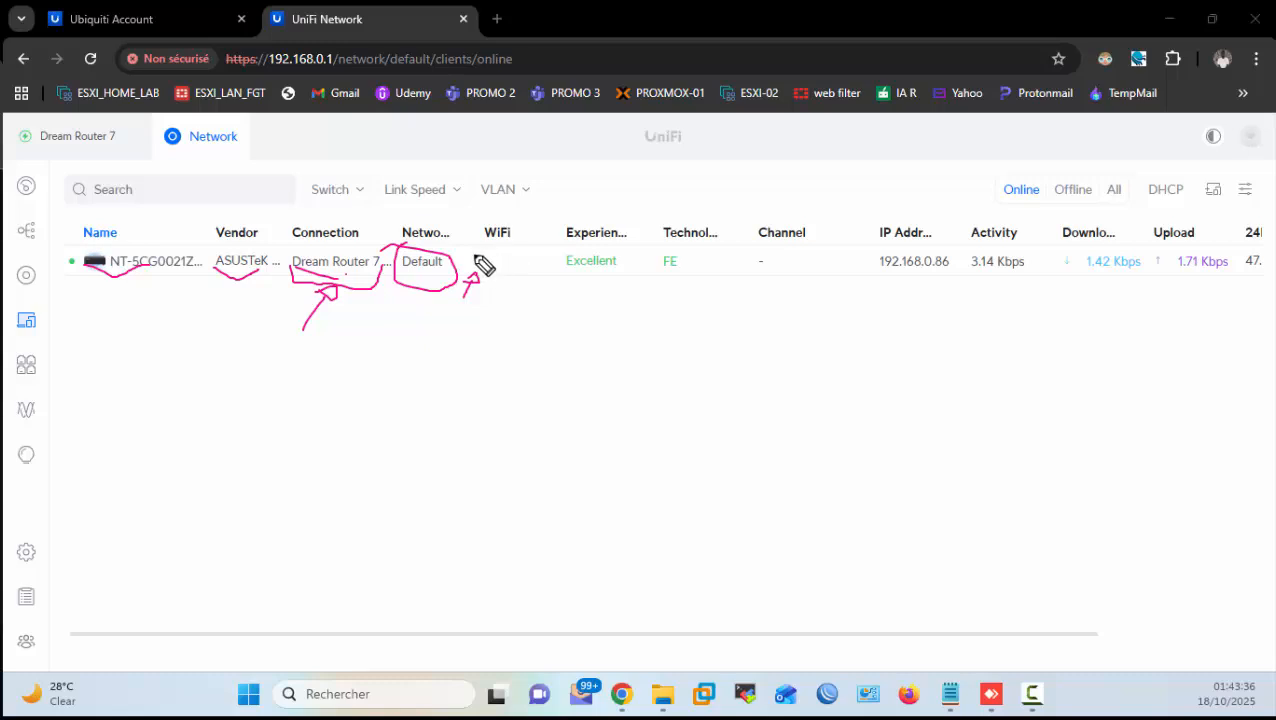
left_click_drag(567, 269, 604, 266)
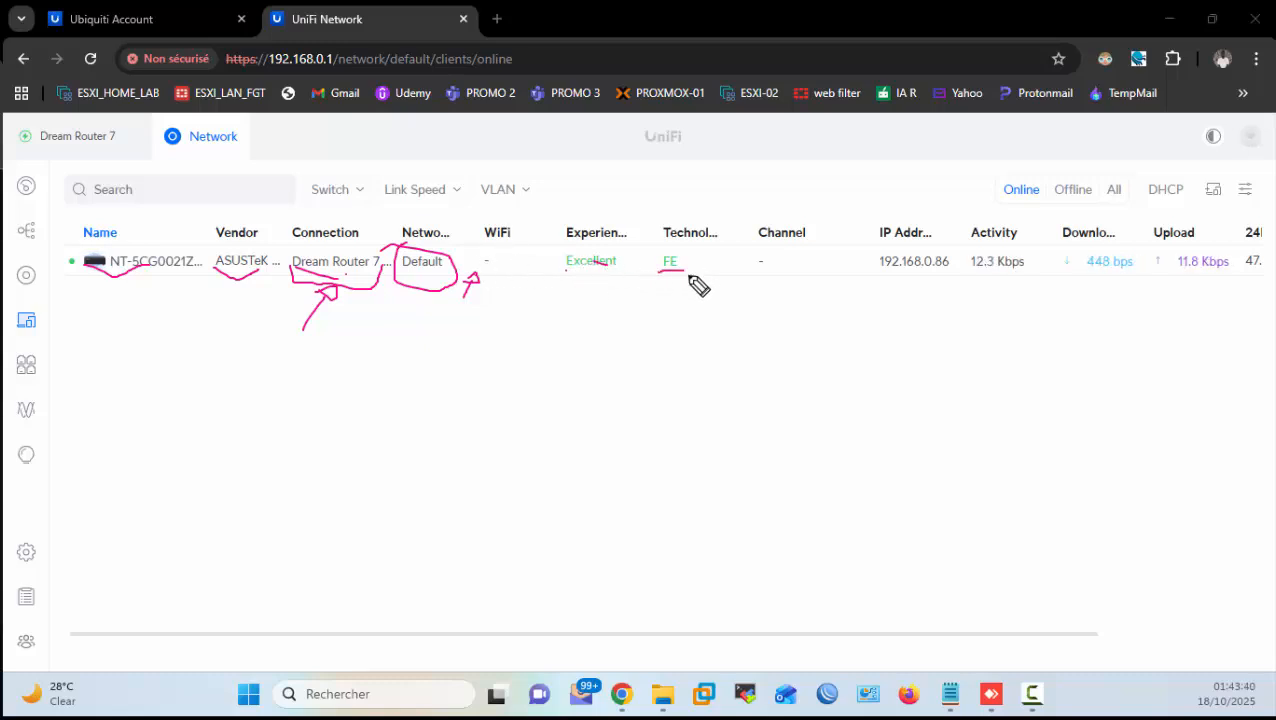
left_click_drag(660, 268, 686, 267)
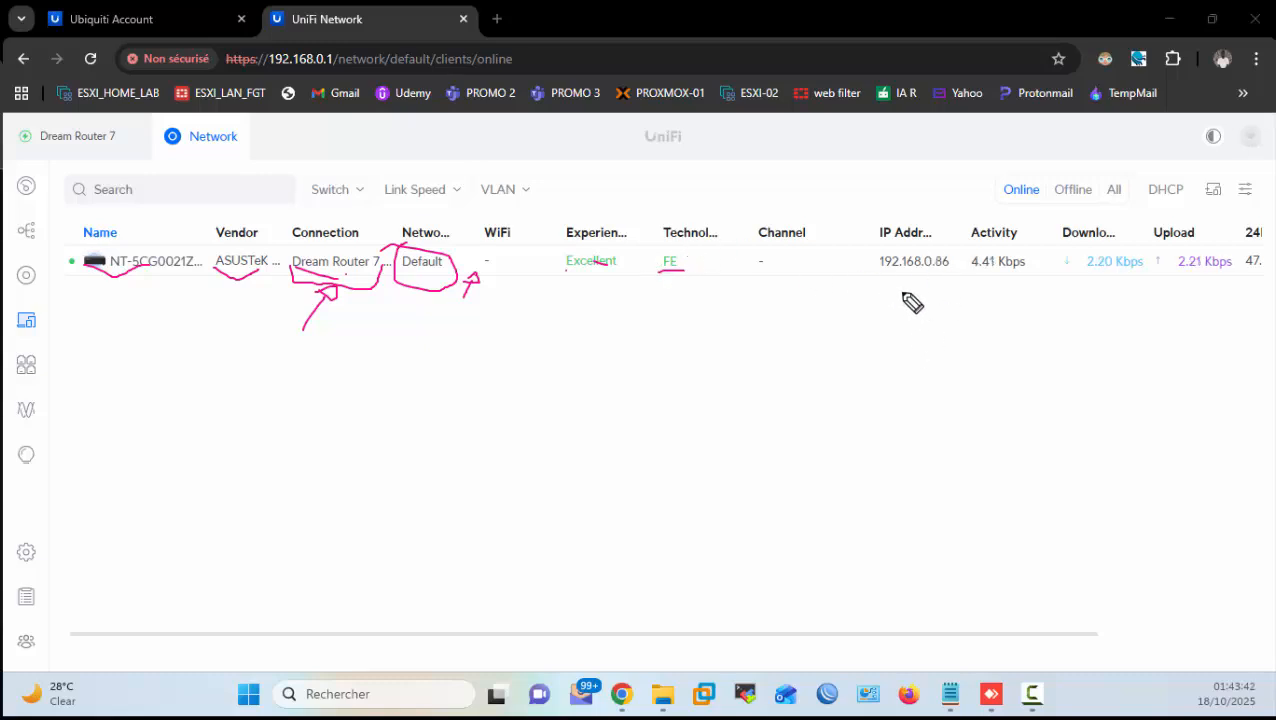
left_click_drag(871, 268, 1004, 277)
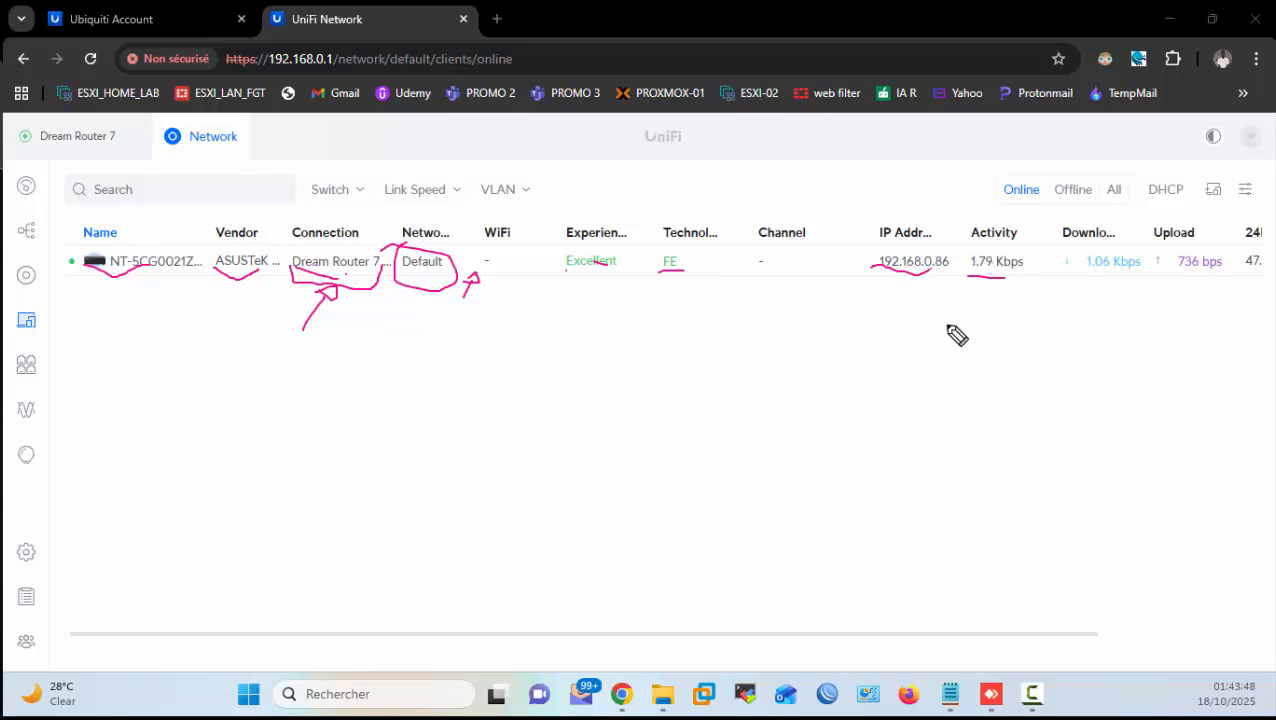
left_click_drag(1070, 268, 1196, 266)
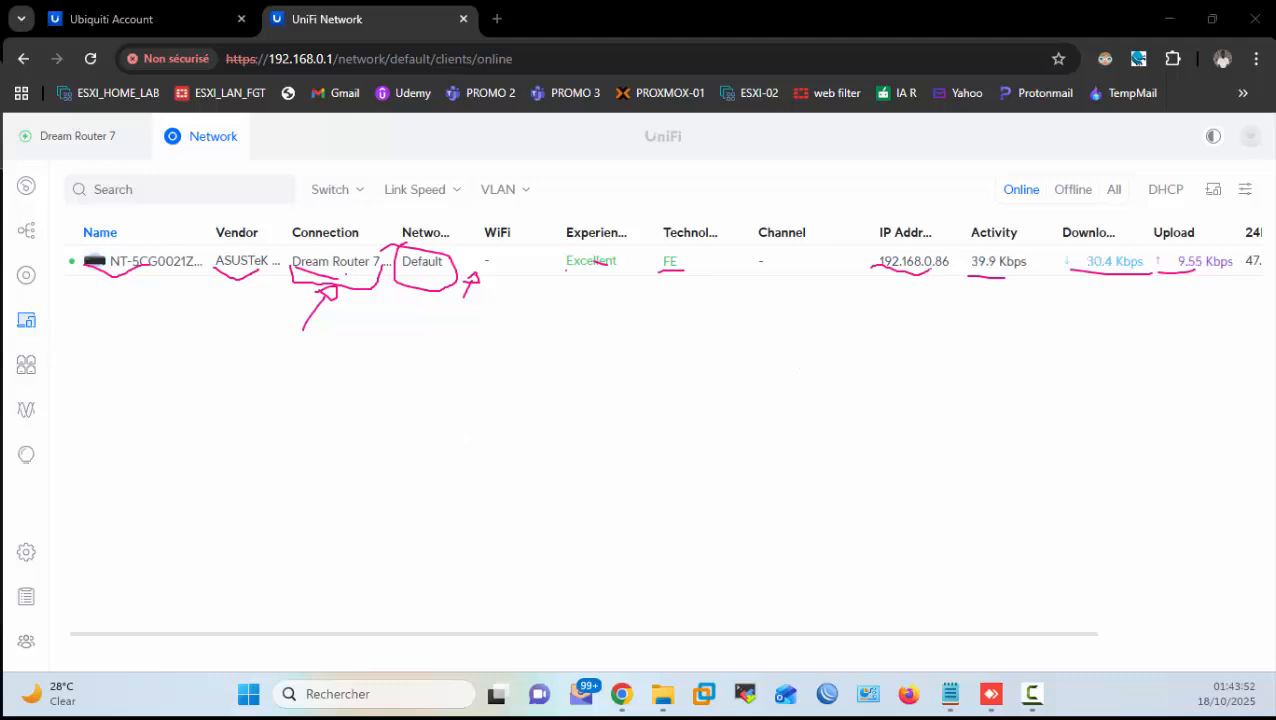
key("Escape")
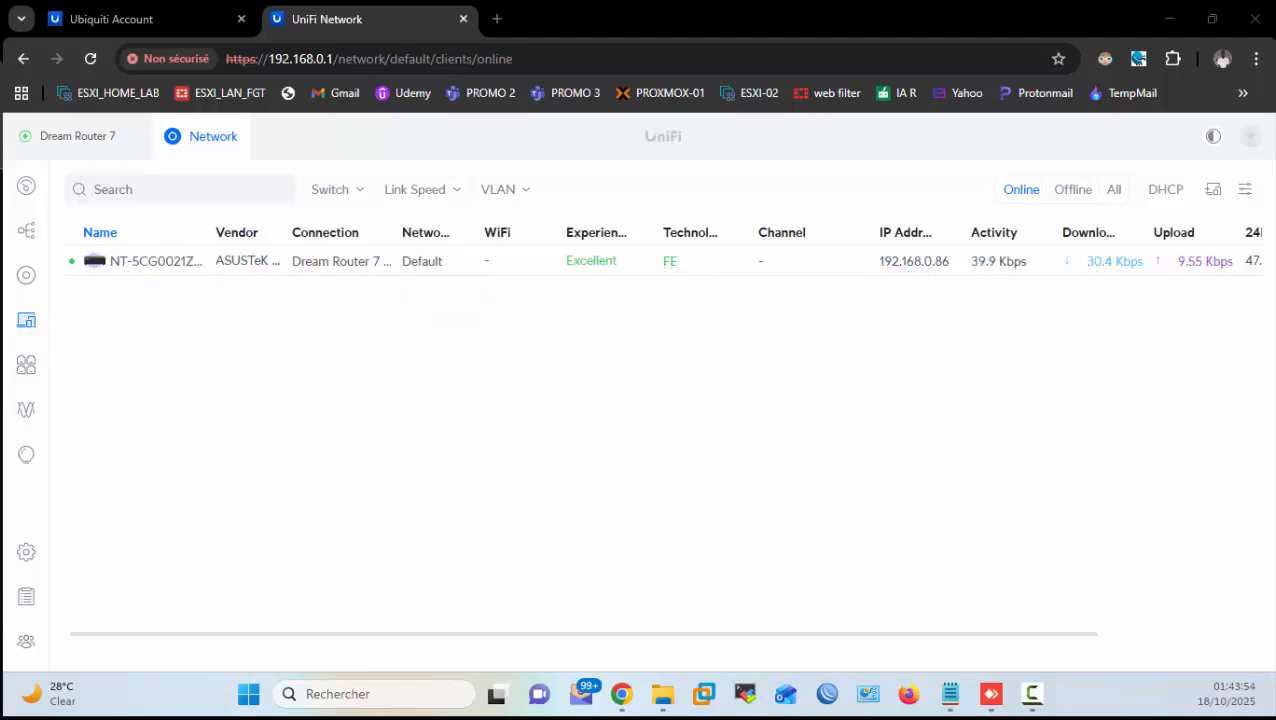
Step: Open port management, include available ports in the list, and examine each Dream Router 7 port's connection and native VLAN
left_click(38, 367)
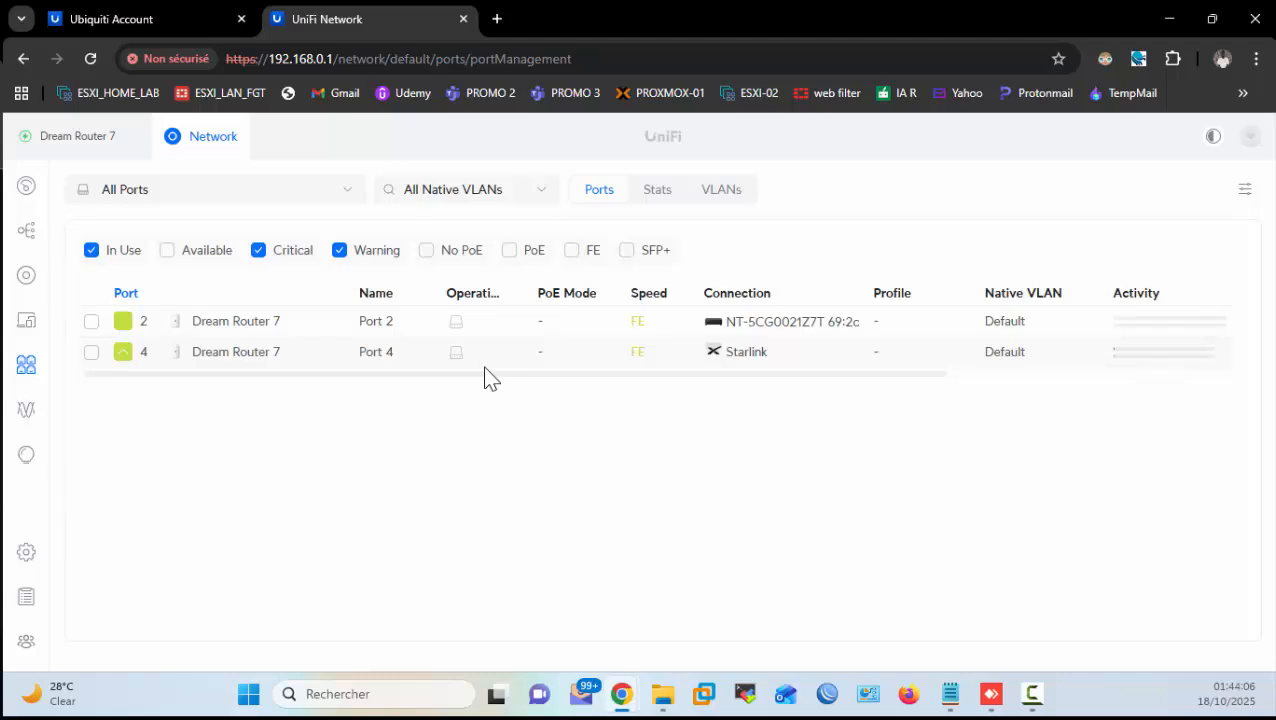
left_click(166, 250)
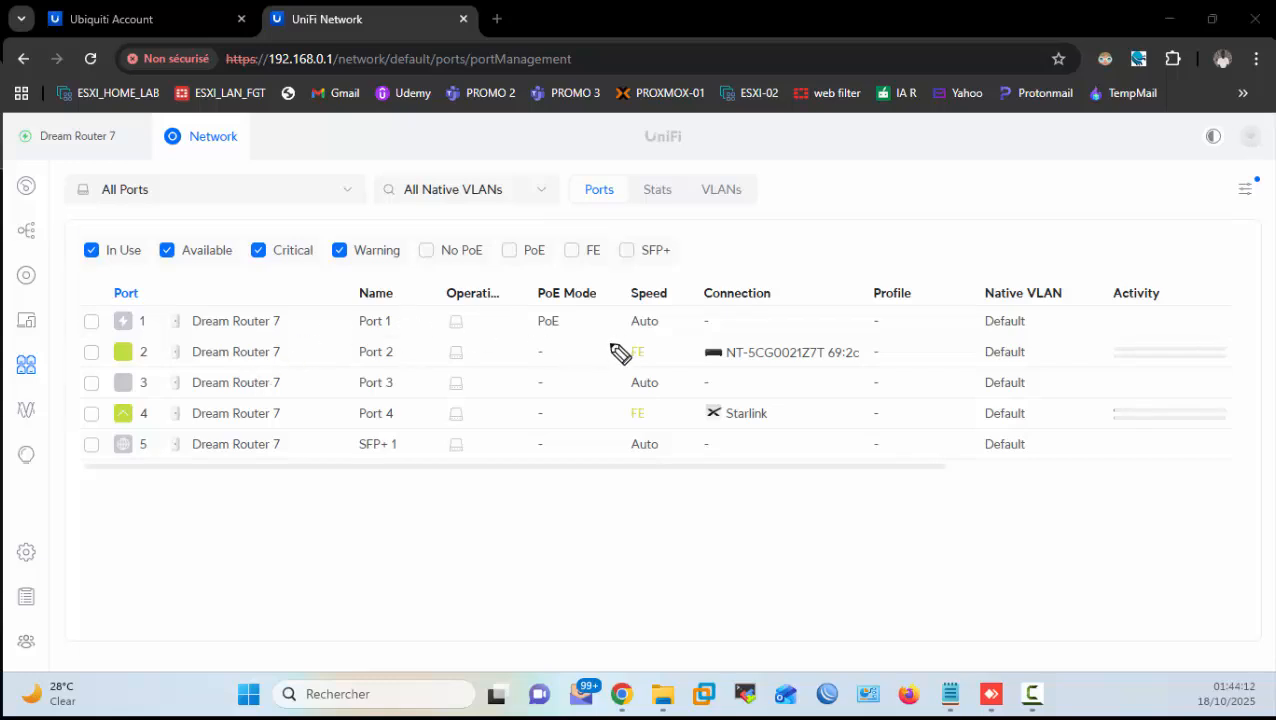
mouse_move(1030, 278)
left_mouse_down()
mouse_move(998, 288)
mouse_move(974, 392)
mouse_move(1025, 485)
mouse_move(1065, 324)
mouse_move(1018, 280)
left_mouse_up()
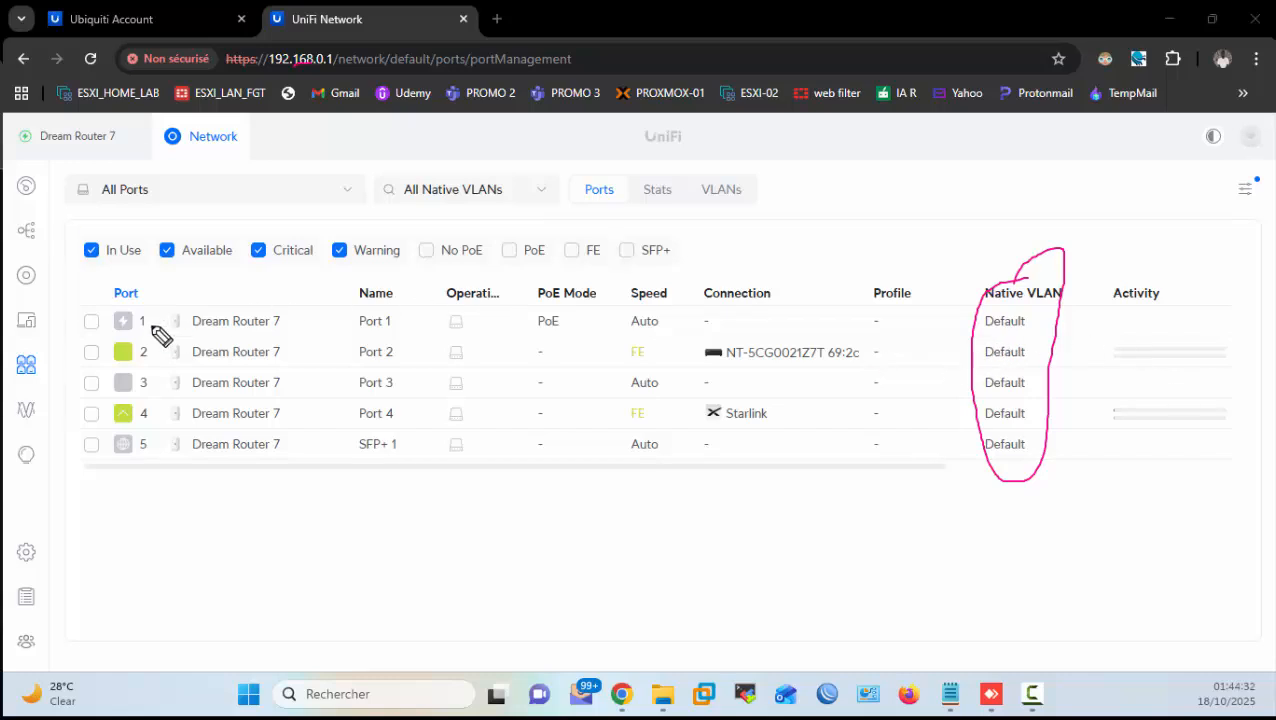
left_click_drag(136, 318, 158, 317)
left_click_drag(956, 324, 966, 322)
mouse_move(705, 400)
left_mouse_down()
mouse_move(712, 418)
mouse_move(768, 424)
left_mouse_up()
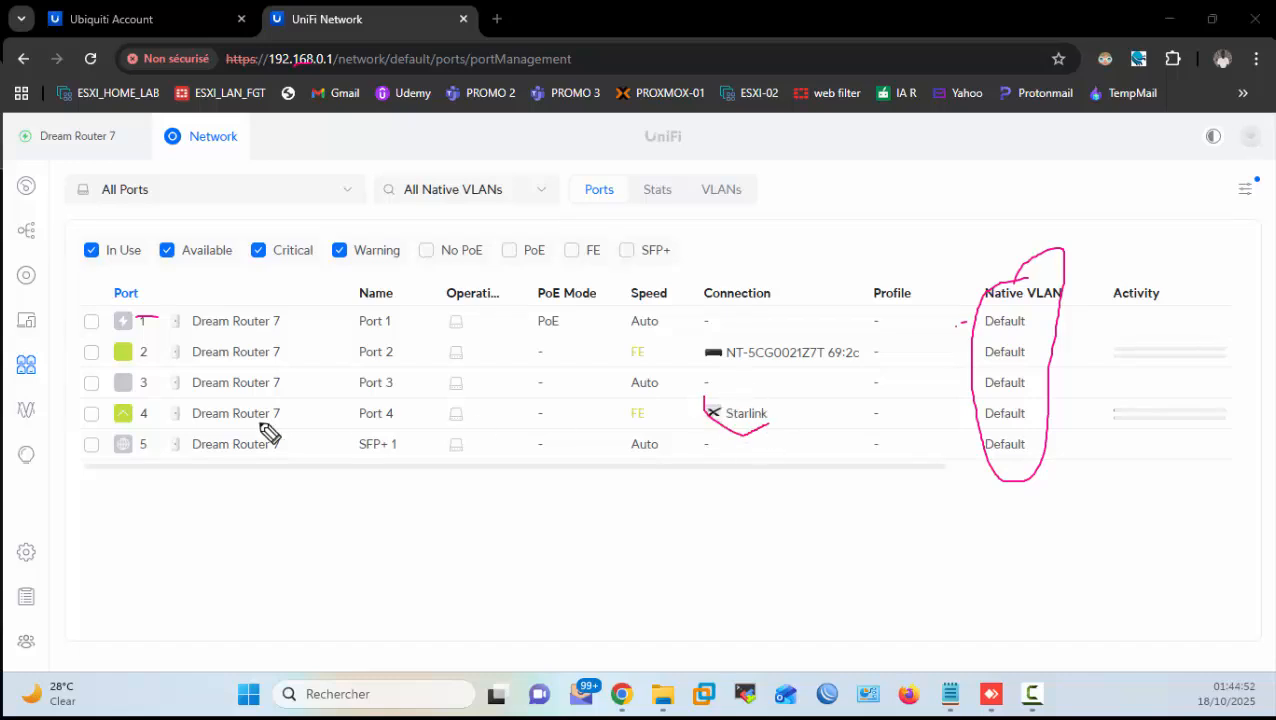
left_click_drag(364, 427, 432, 434)
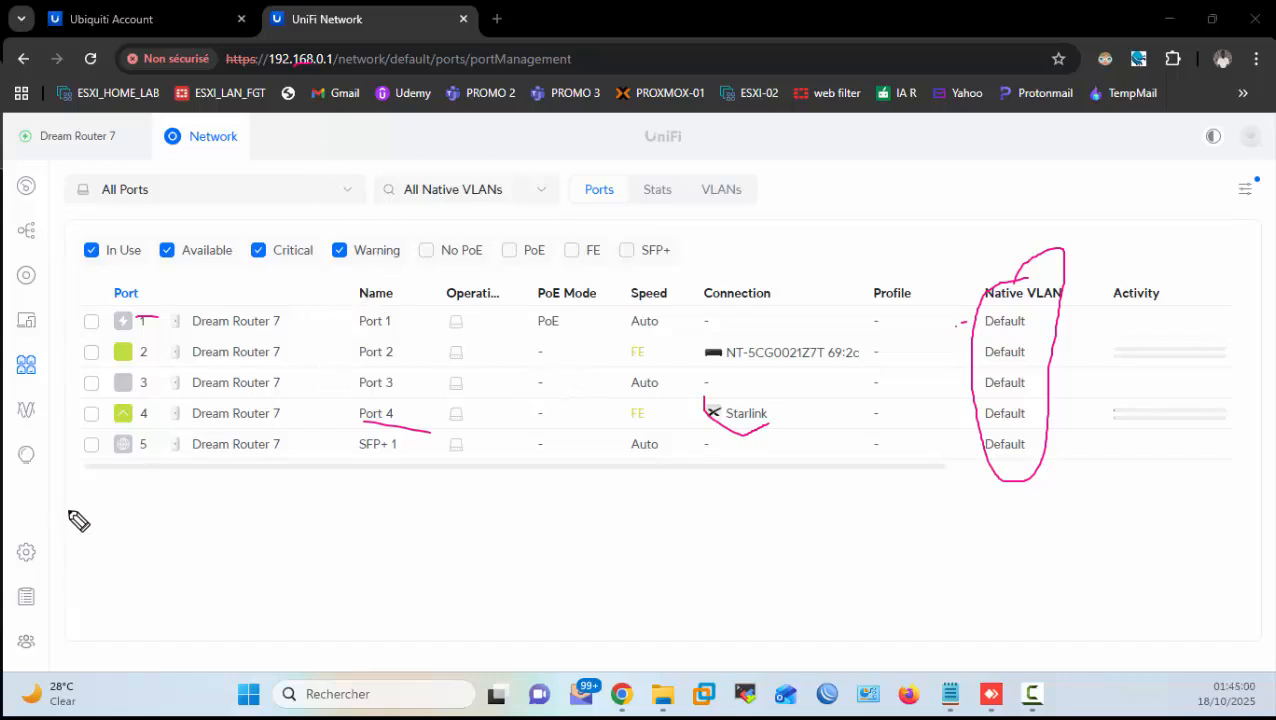
key("Escape")
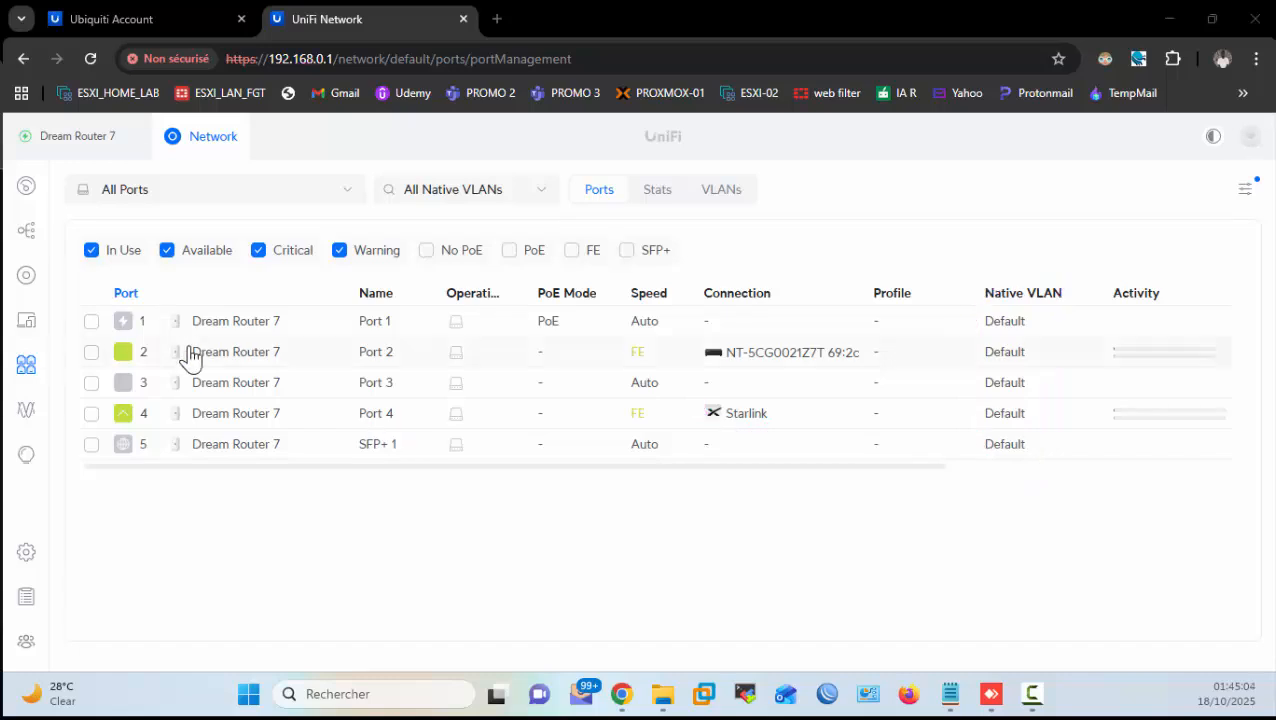
Step: Open the radios AirView and examine airtime and interference on 2.4, 5 and 6 GHz, plus AP density and connectivity
left_click(24, 410)
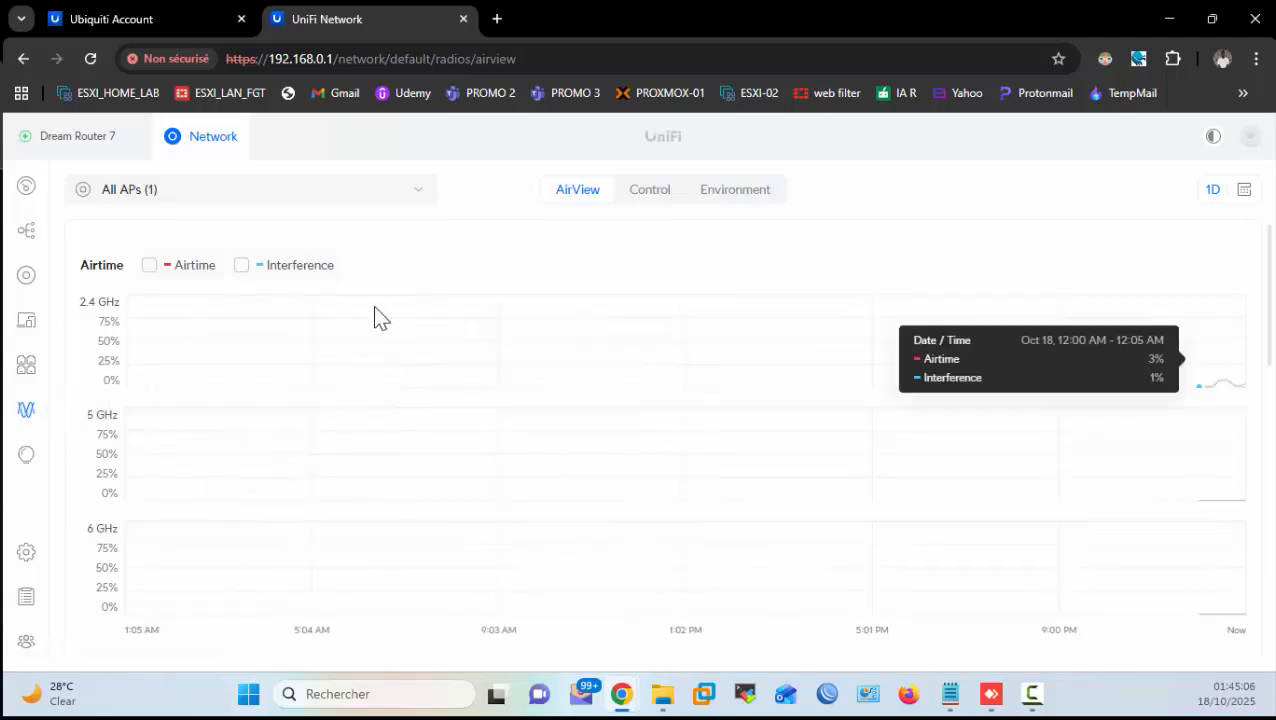
scroll(678, 387, "down", 2)
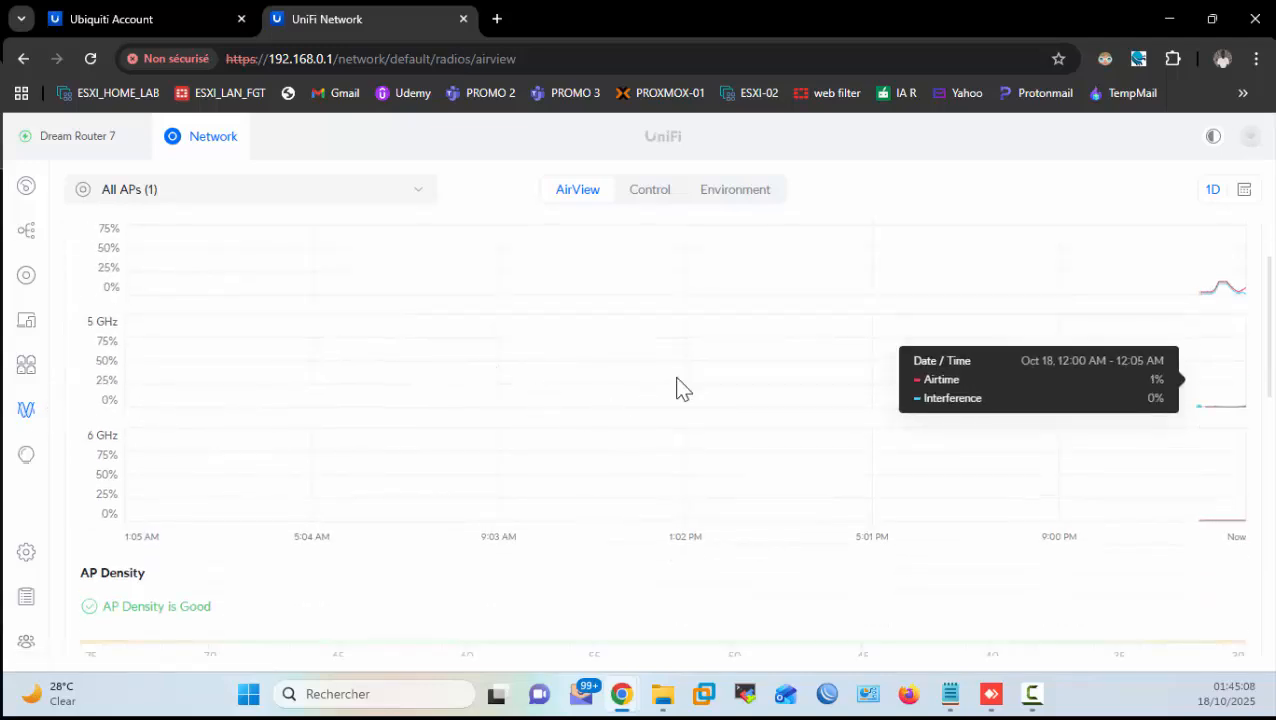
scroll(1100, 470, "down", 2)
scroll(1097, 461, "up", 3)
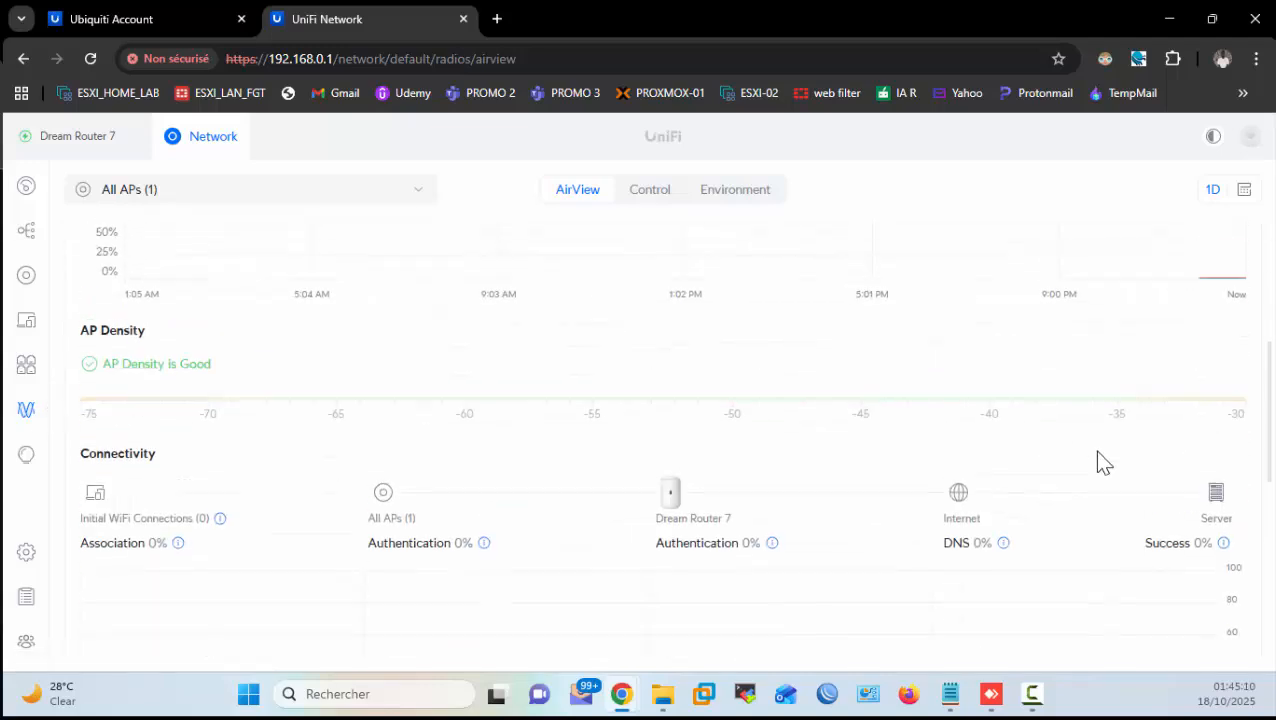
scroll(716, 432, "up", 1)
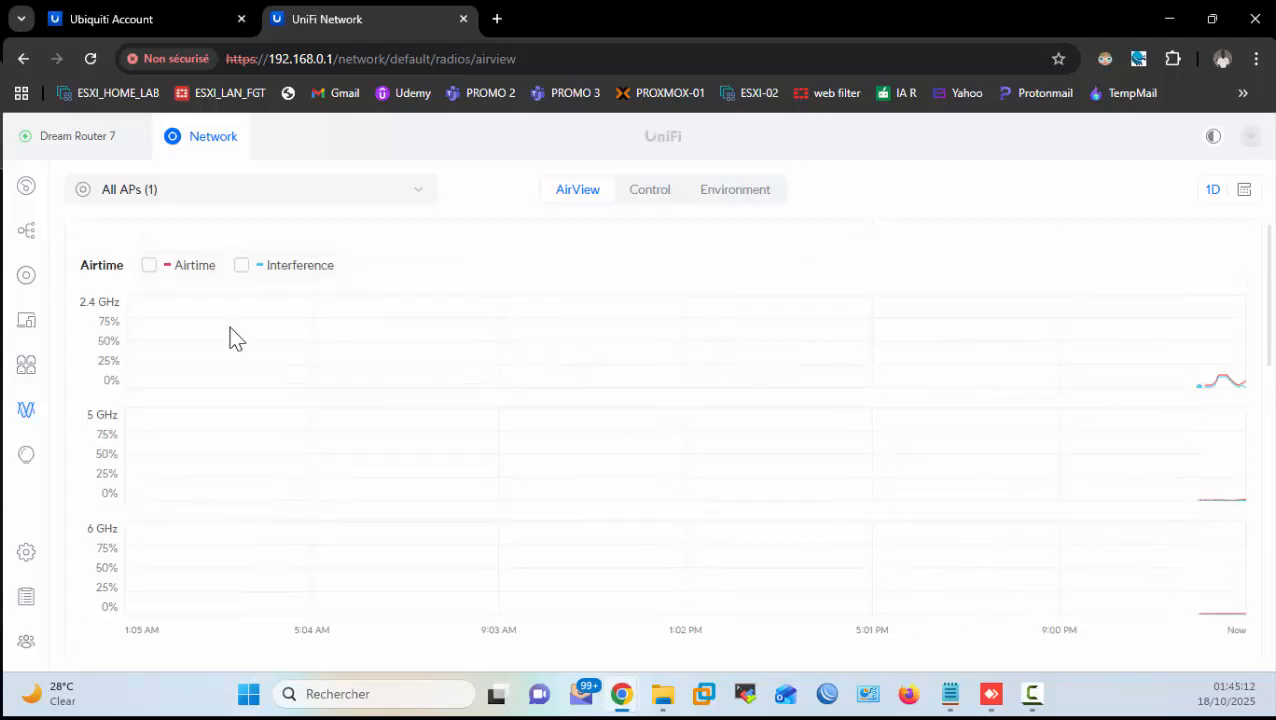
Step: Open the traffic flows insights and review the available flow filter choices, keeping Blocked selected
left_click(25, 458)
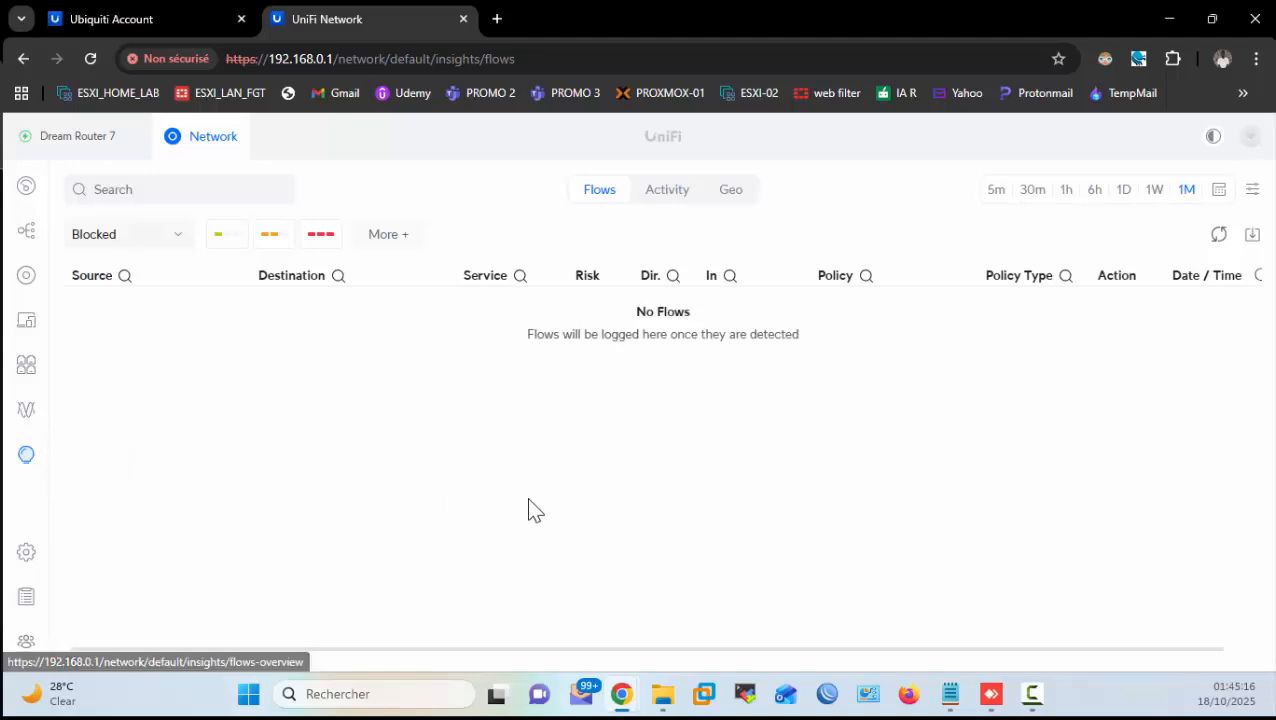
left_click(161, 245)
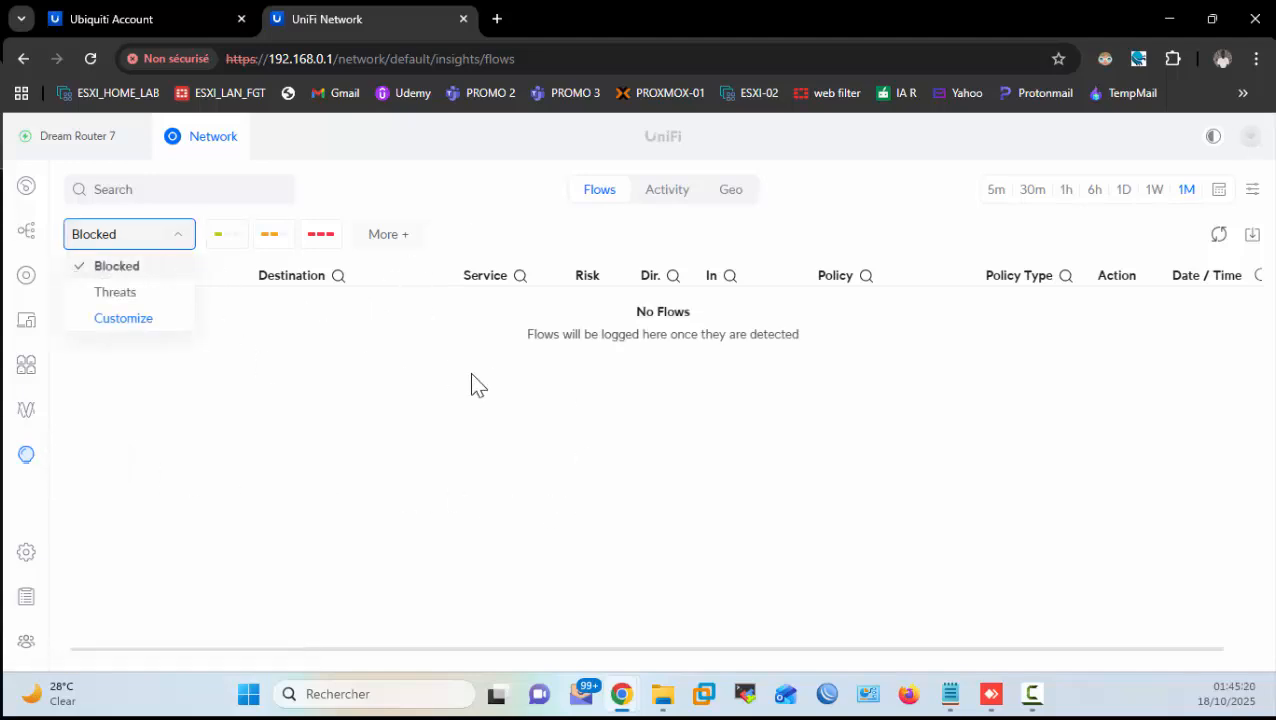
left_click(508, 366)
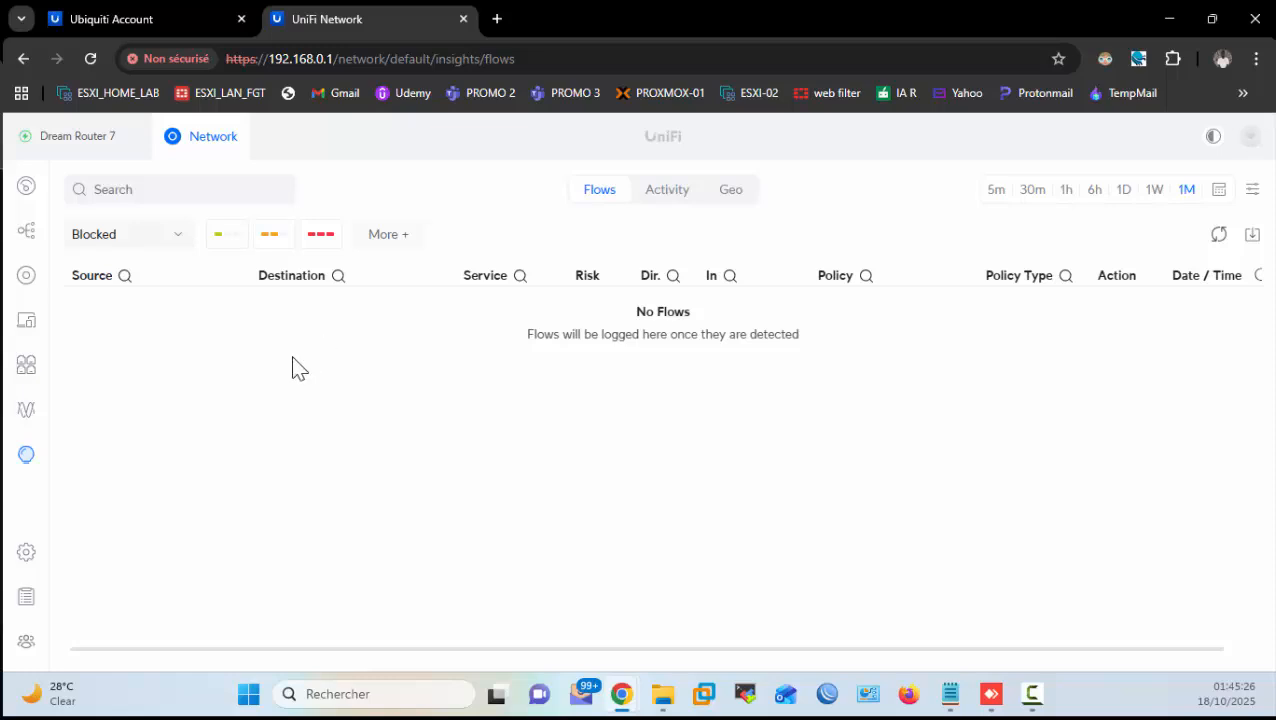
Step: Open the settings overview, then the Default network's configuration, and examine its host address
left_click(27, 556)
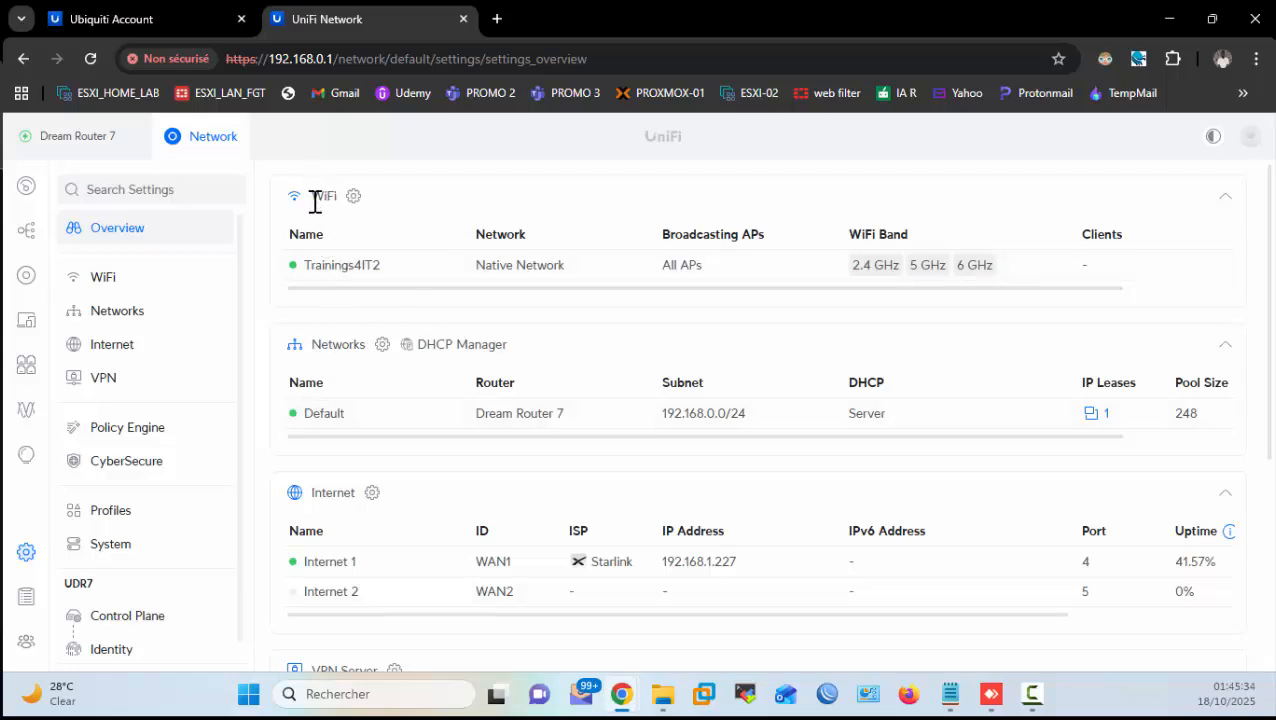
left_click(328, 415)
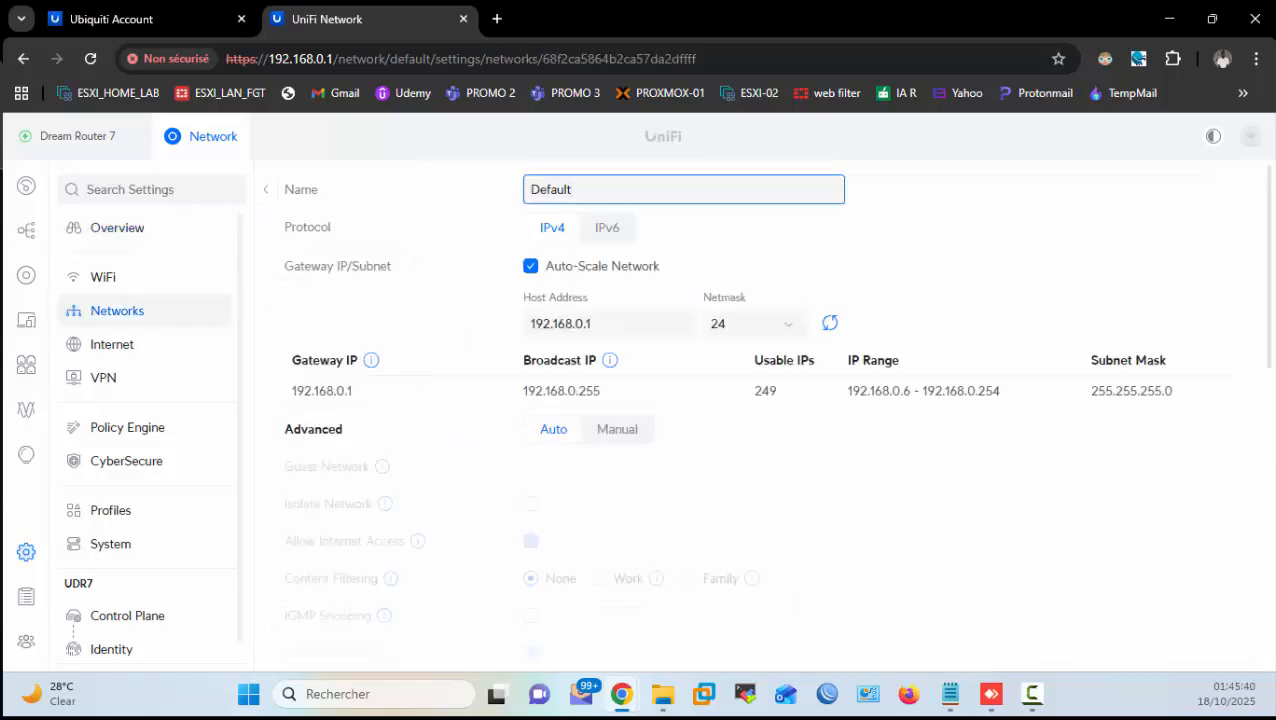
key("ctrl+shift+d")
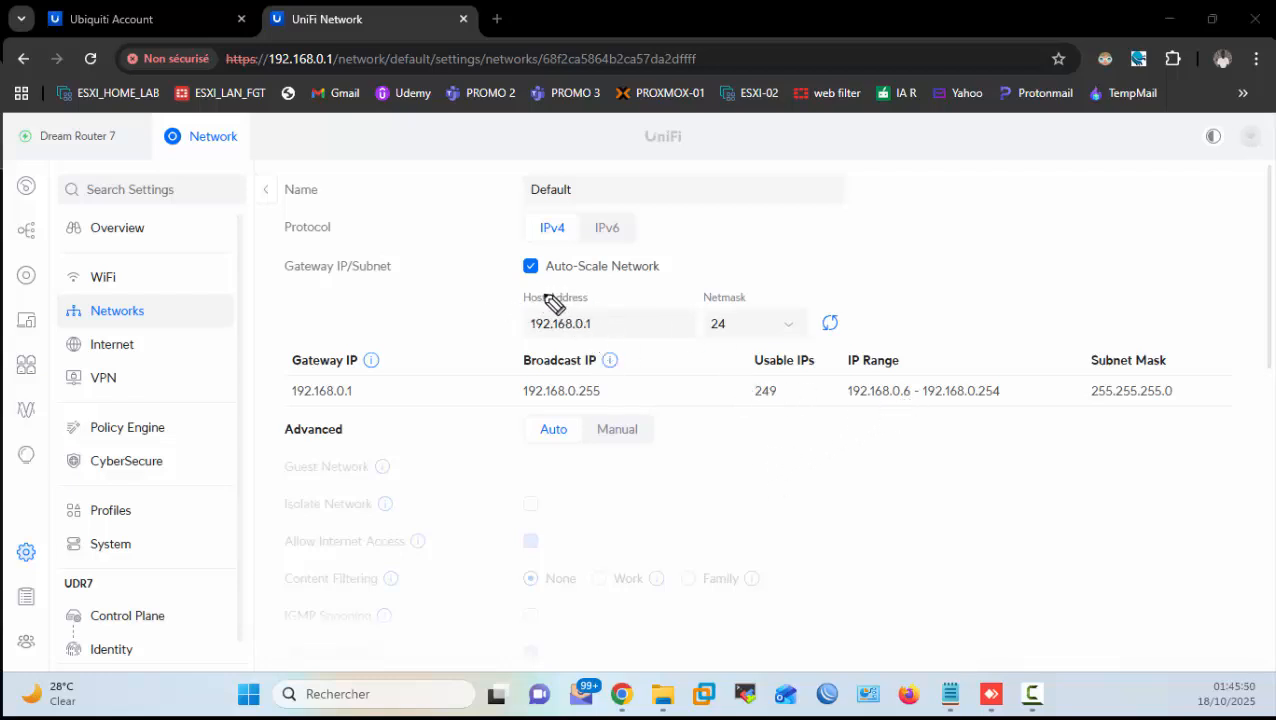
mouse_move(552, 298)
left_mouse_down()
mouse_move(505, 330)
mouse_move(612, 327)
mouse_move(595, 293)
left_mouse_up()
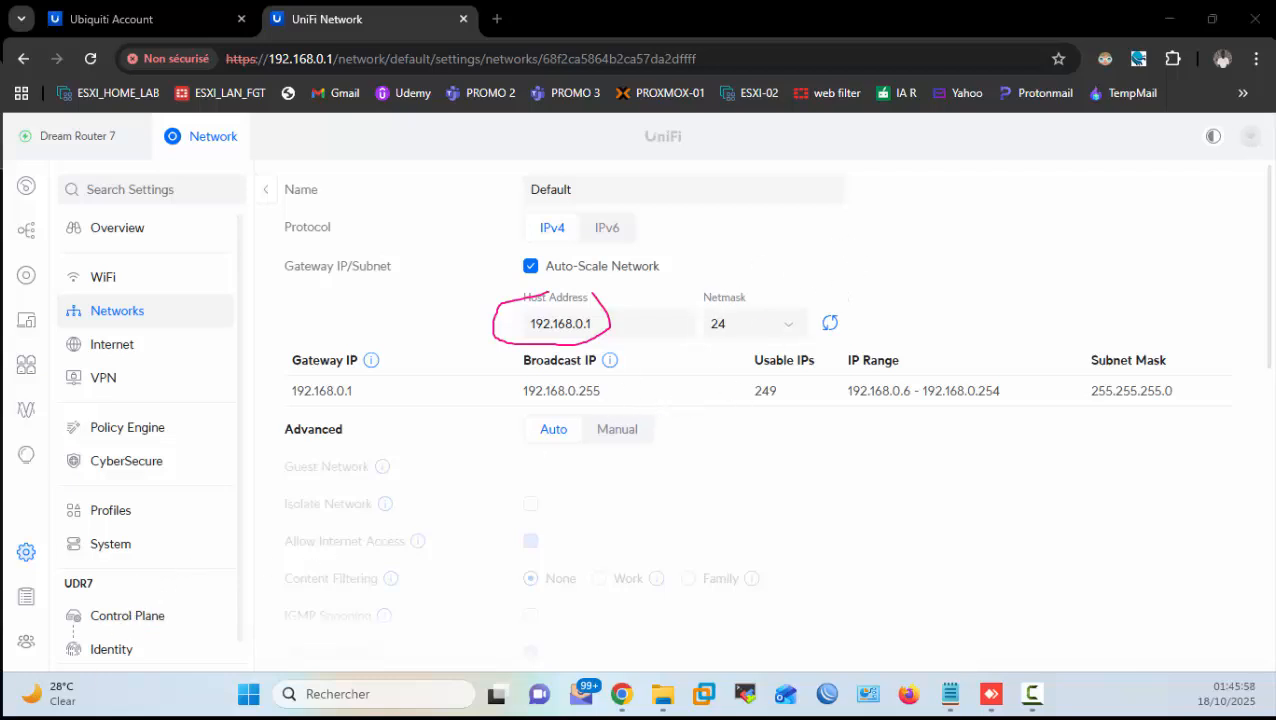
key("Escape")
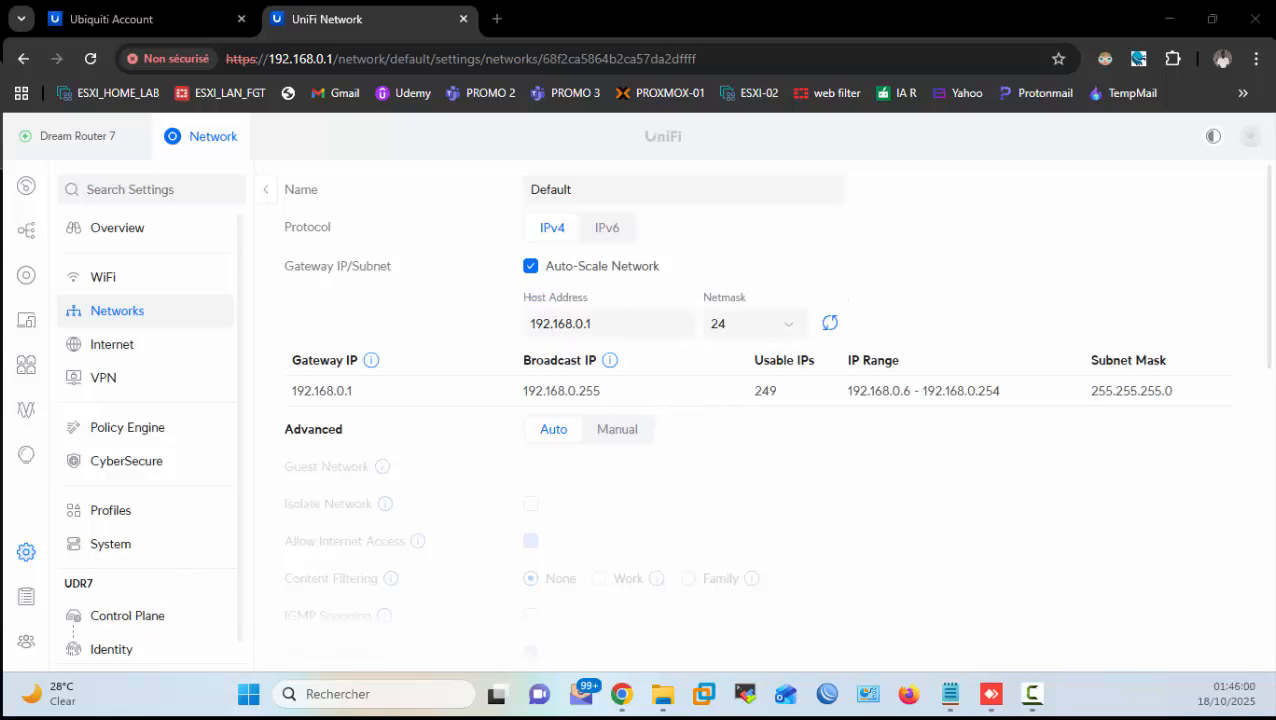
Step: Open the Trainings4IT2 WiFi configuration and examine its name, password field, broadcasting APs and advanced options
left_click(127, 281)
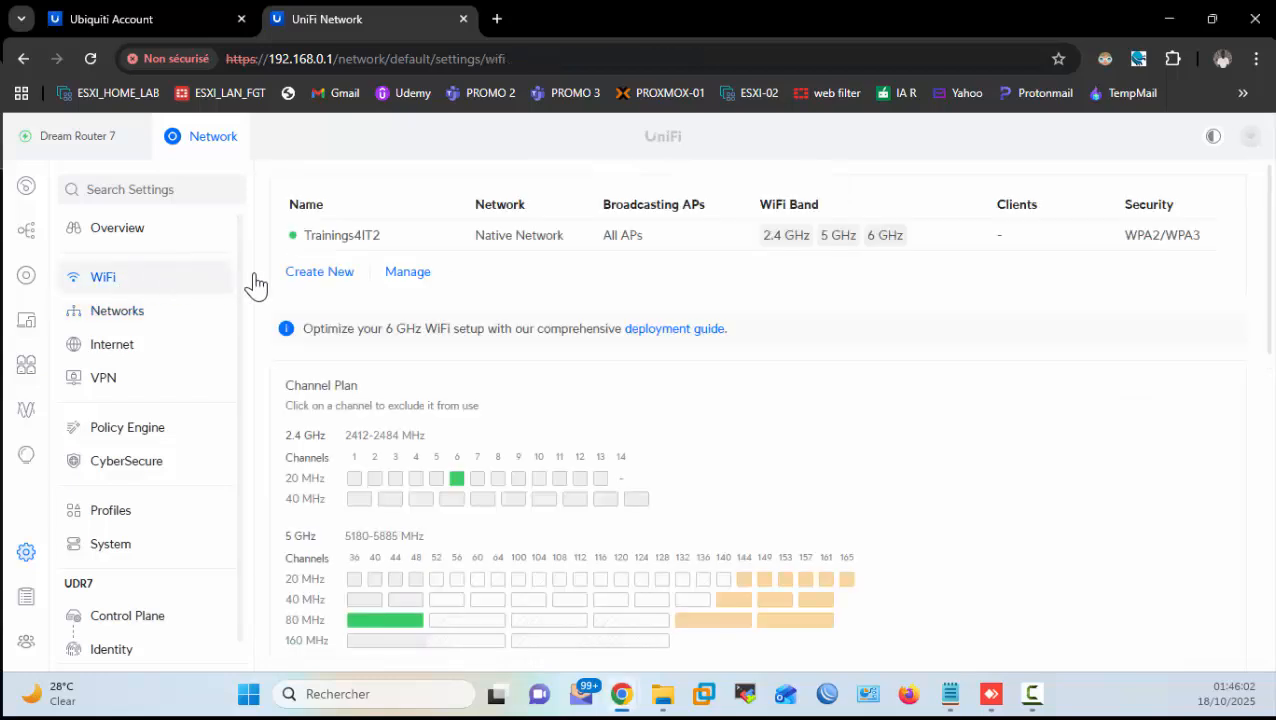
left_click(341, 237)
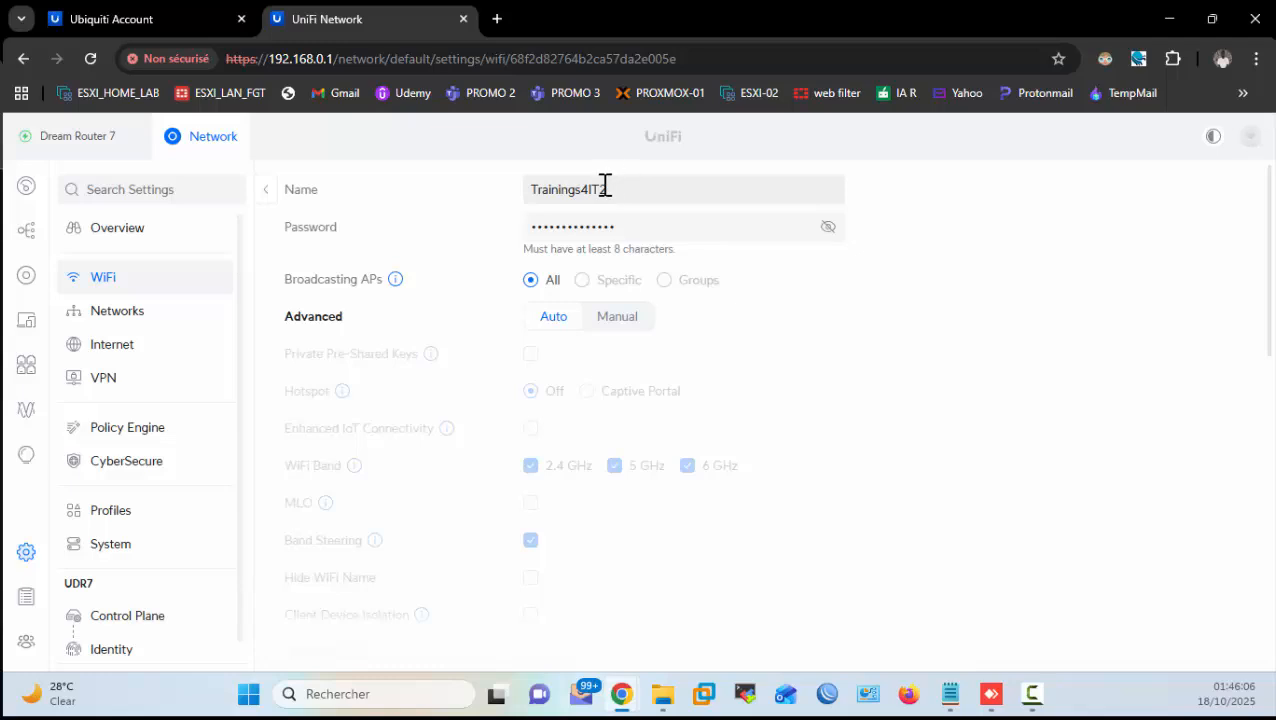
left_click_drag(605, 189, 513, 208)
scroll(709, 353, "down", 2)
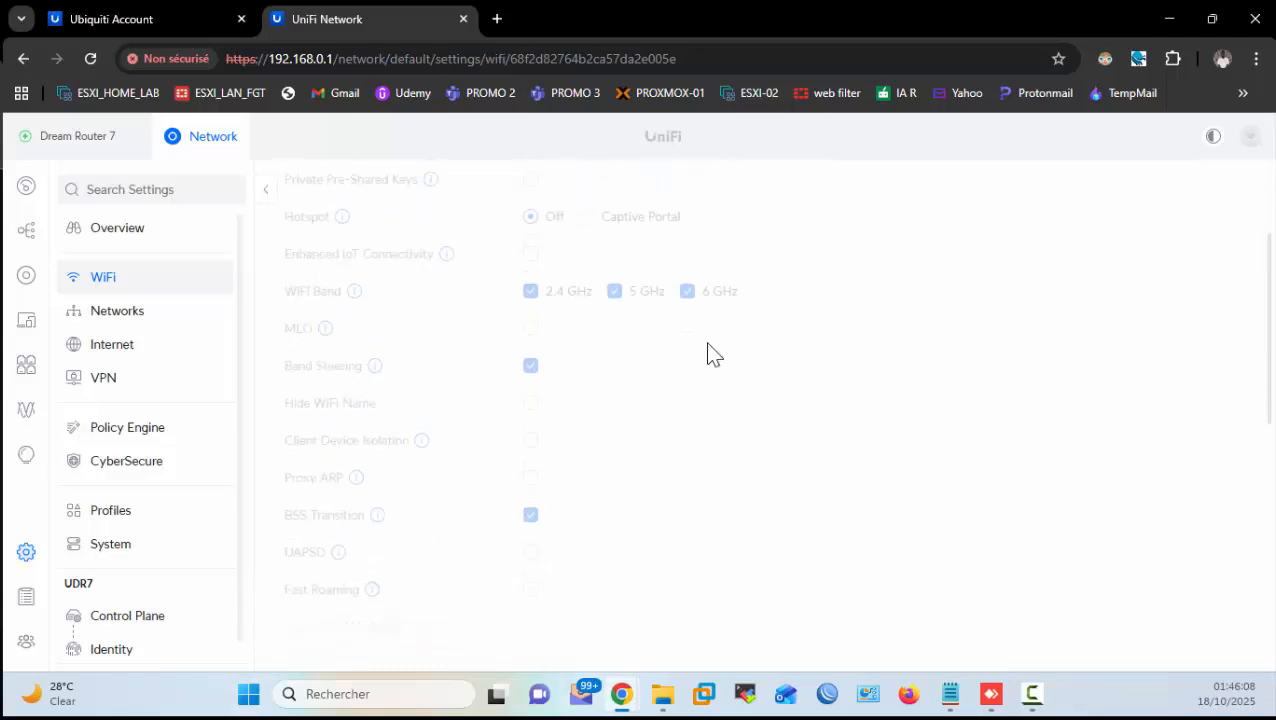
scroll(709, 353, "up", 2)
scroll(670, 333, "down", 2)
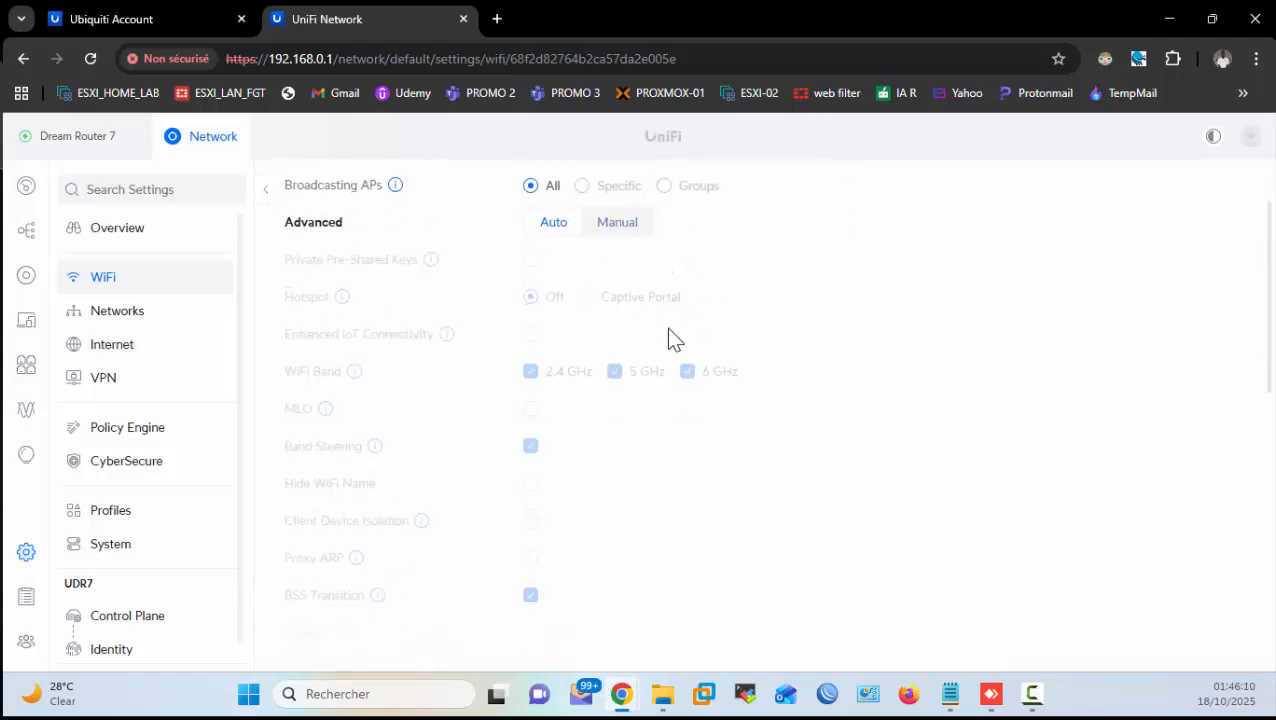
scroll(670, 330, "up", 2)
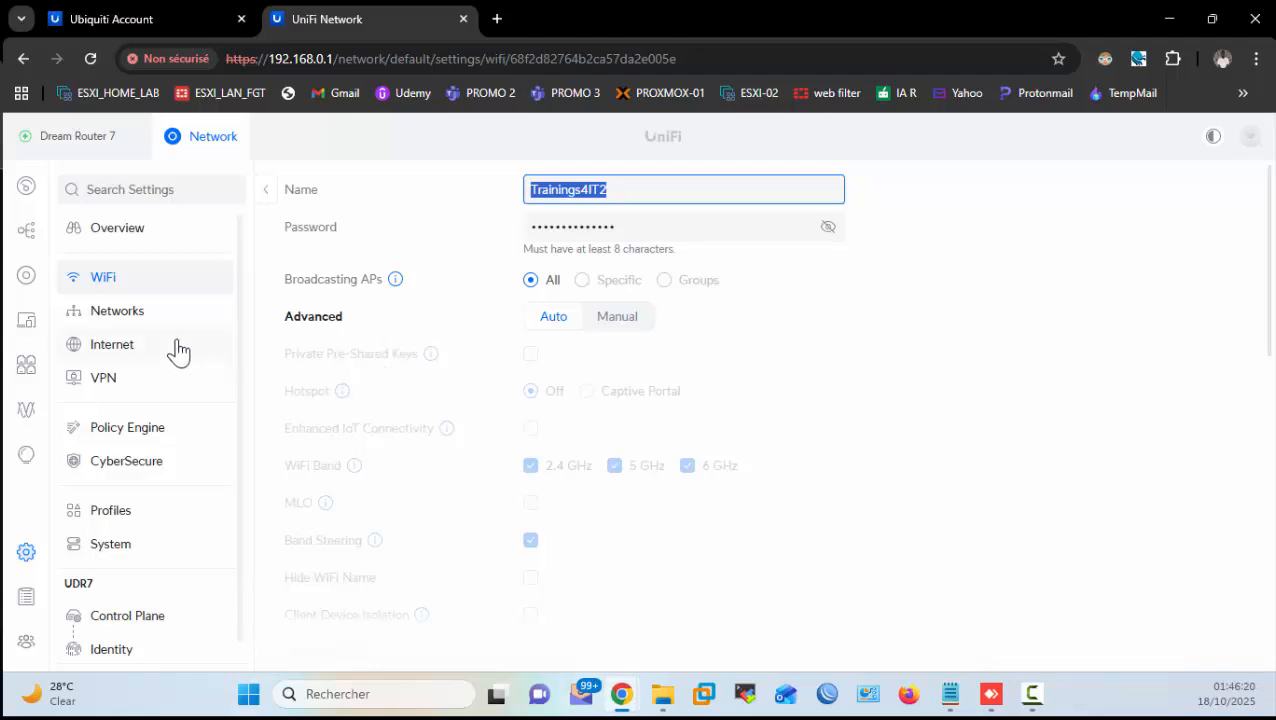
Step: Open the Internet settings and examine the two WAN connections' IDs, ISP, IP address and uptime, and the WAN ports
left_click(126, 347)
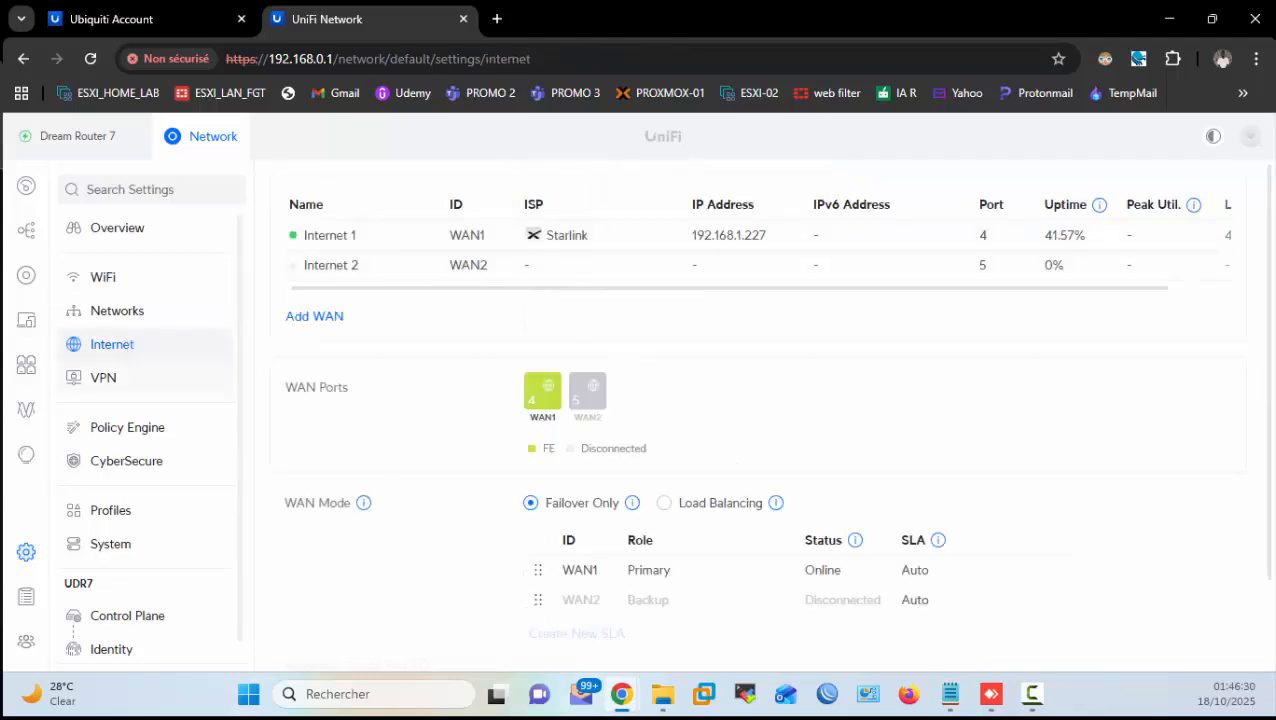
key("ctrl+shift+d")
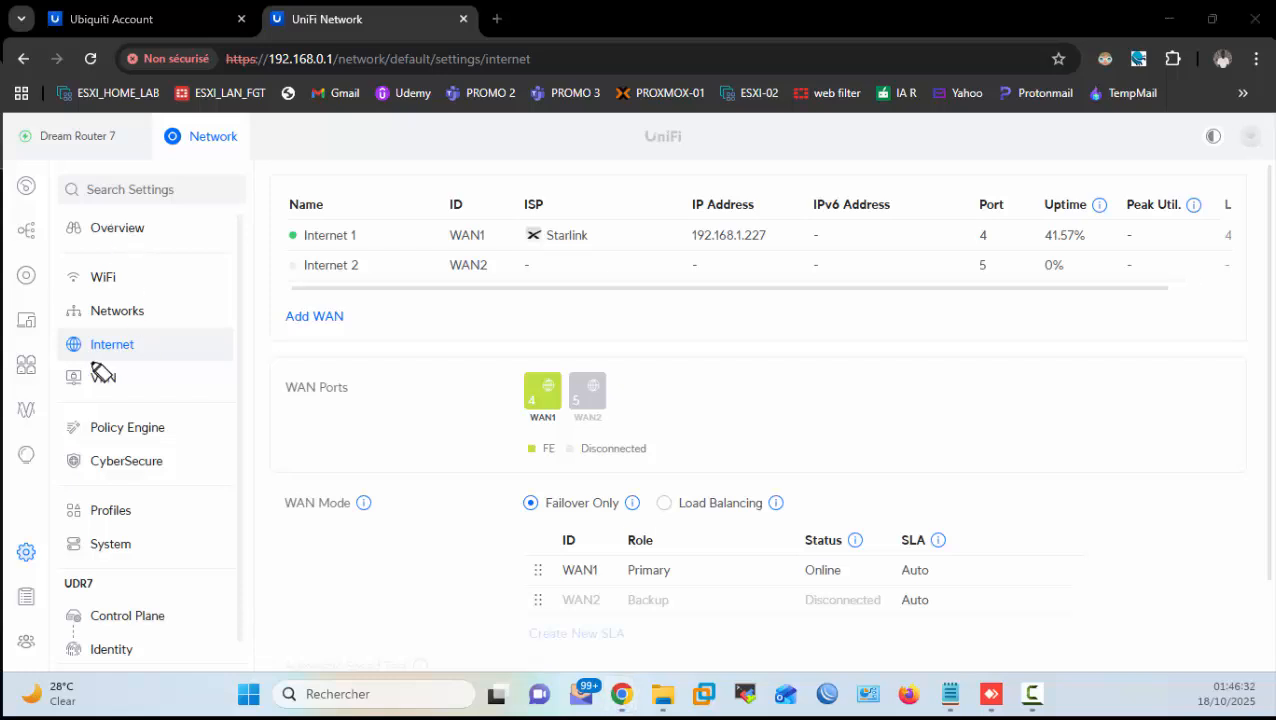
left_click_drag(91, 361, 128, 357)
mouse_move(288, 234)
left_mouse_down()
mouse_move(271, 268)
mouse_move(291, 266)
left_mouse_up()
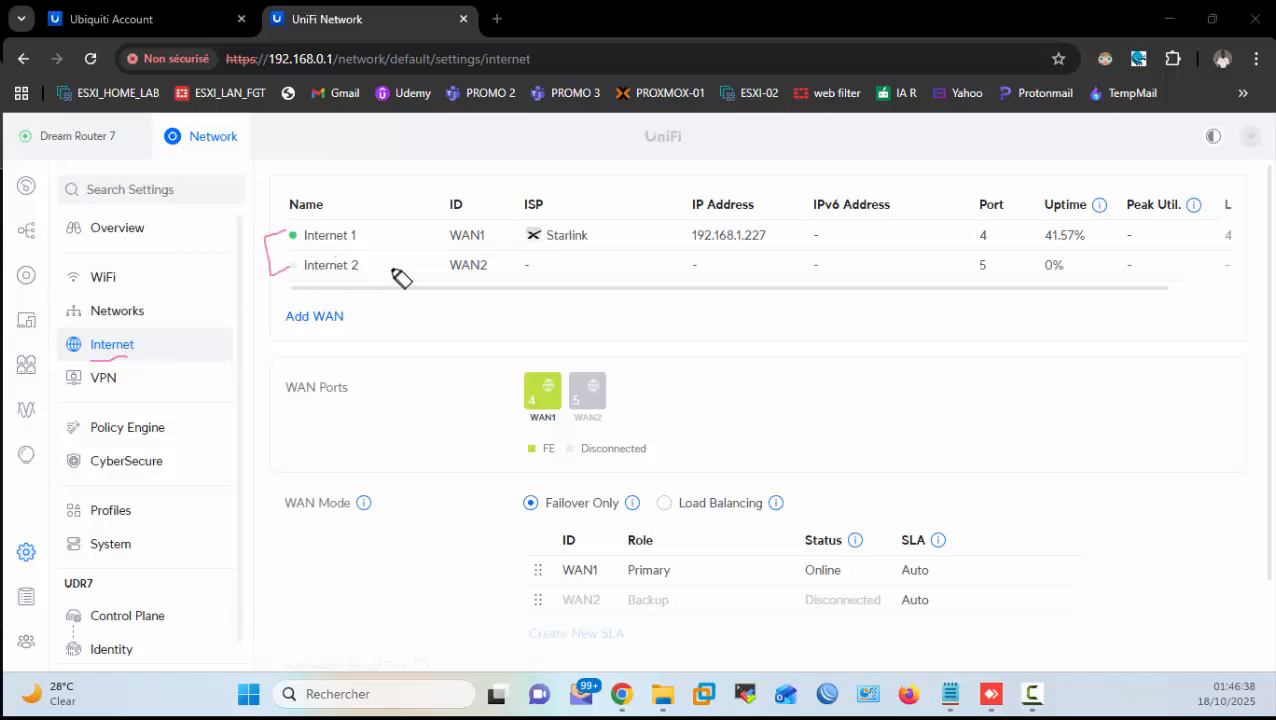
mouse_move(470, 226)
left_mouse_down()
mouse_move(436, 248)
mouse_move(484, 250)
mouse_move(452, 222)
mouse_move(556, 241)
left_mouse_up()
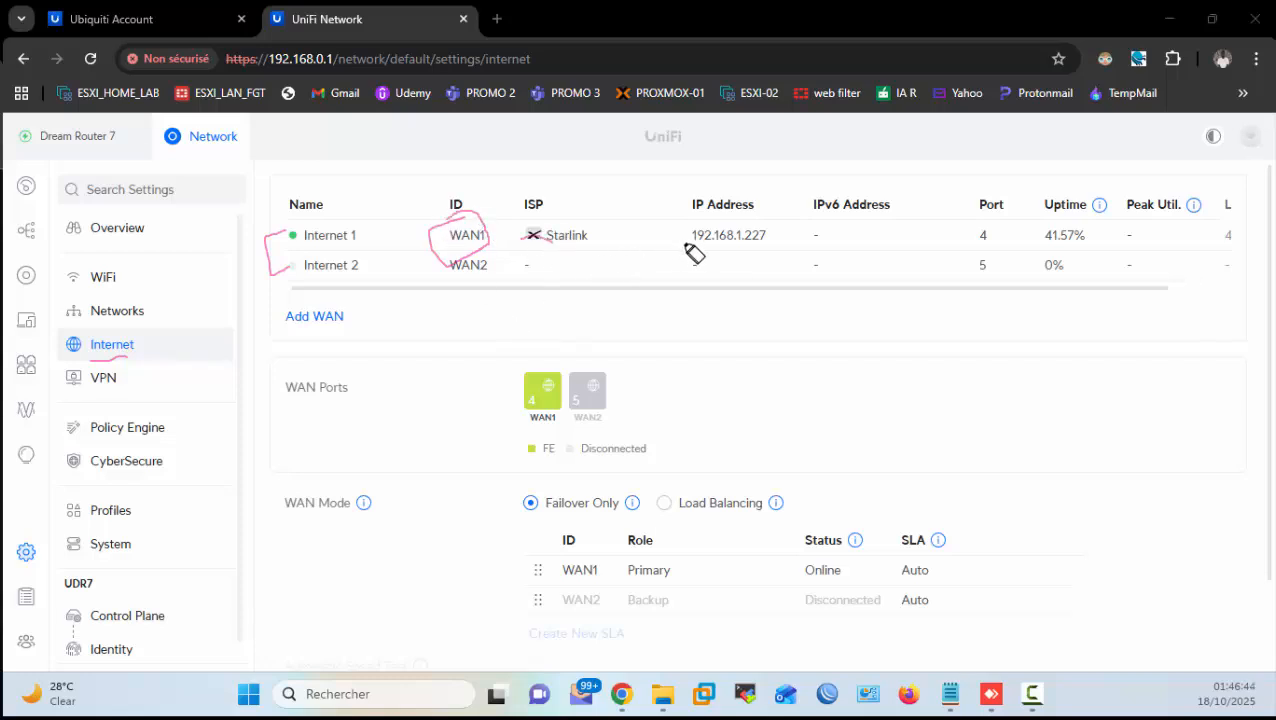
left_click_drag(690, 241, 765, 238)
mouse_move(1066, 236)
left_mouse_down()
mouse_move(1091, 219)
mouse_move(1034, 228)
mouse_move(1100, 246)
left_mouse_up()
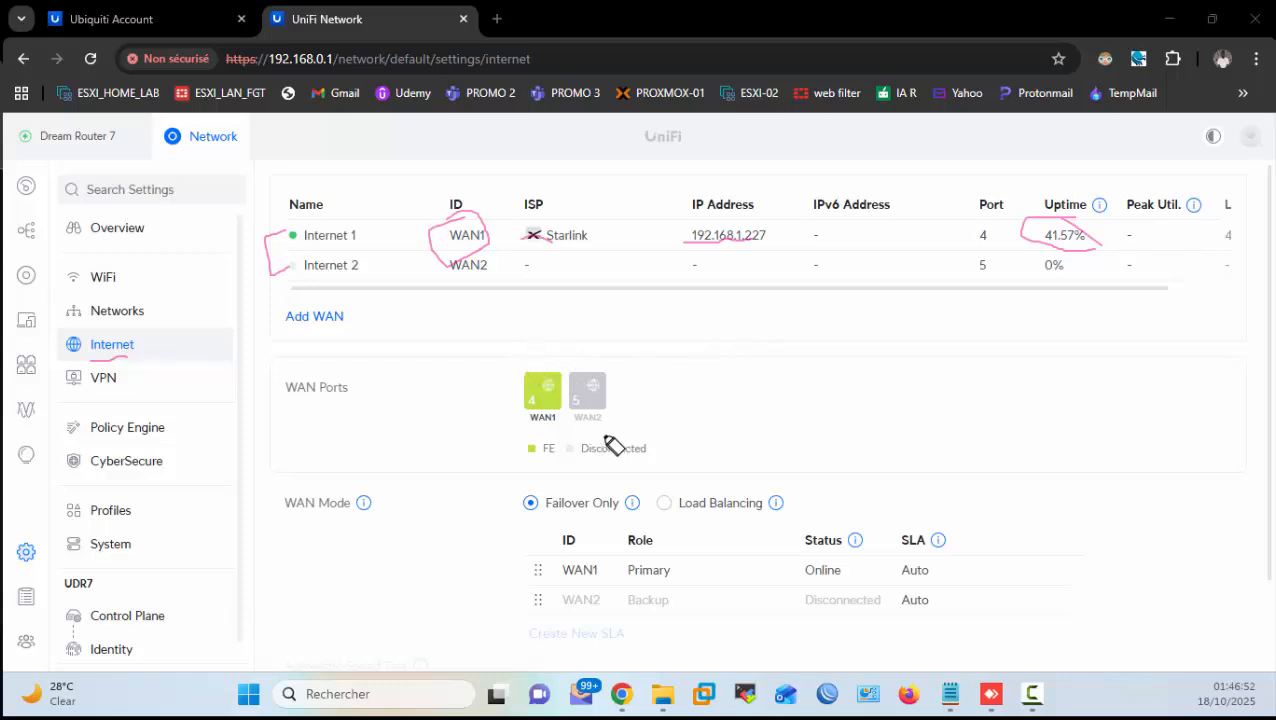
mouse_move(592, 362)
left_mouse_down()
mouse_move(600, 415)
mouse_move(590, 405)
left_mouse_up()
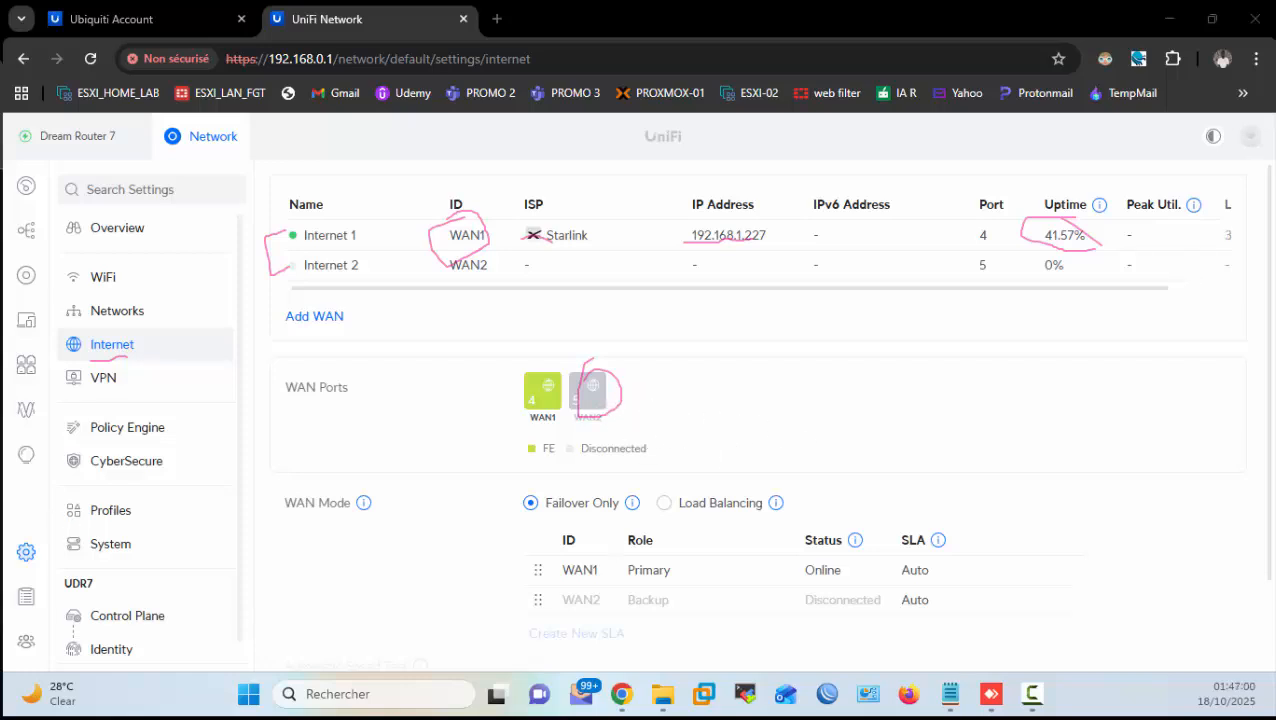
Step: Examine the WAN mode options Failover Only and Load Balancing, the WAN1 and WAN2 roles and SLA, and the option to create an SLA
scroll(720, 398, "down", 2)
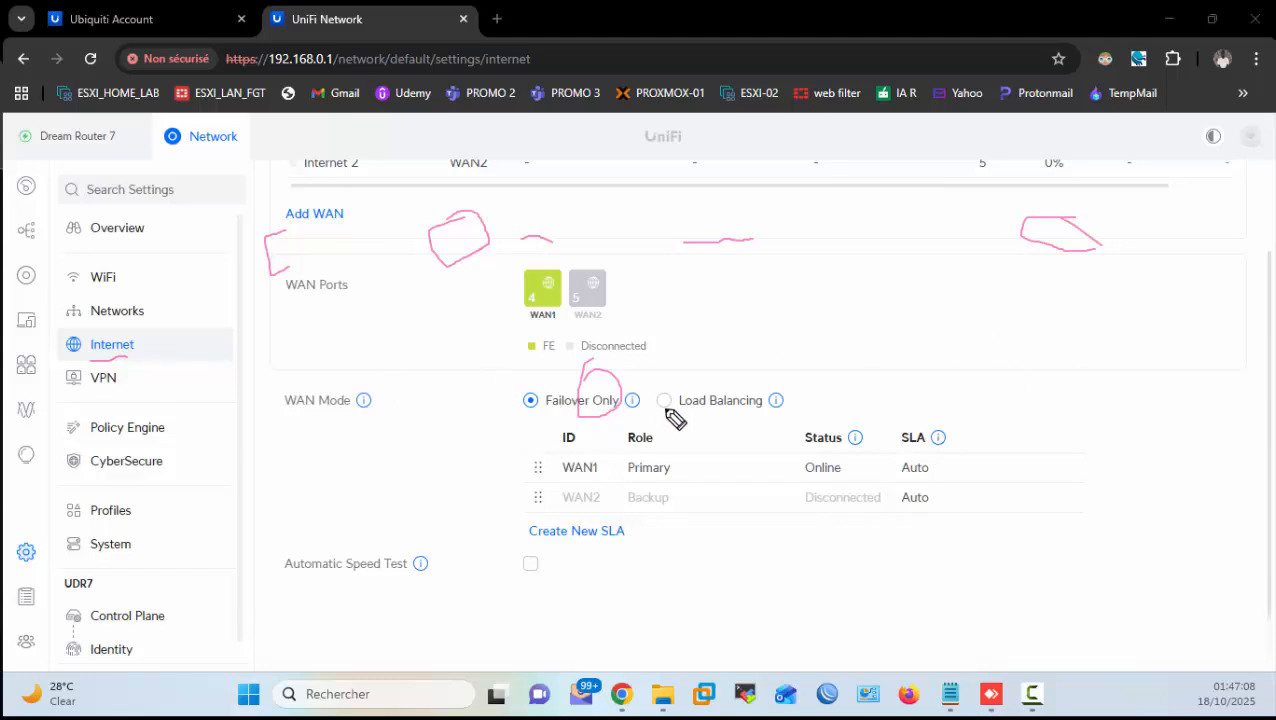
left_click_drag(745, 416, 664, 408)
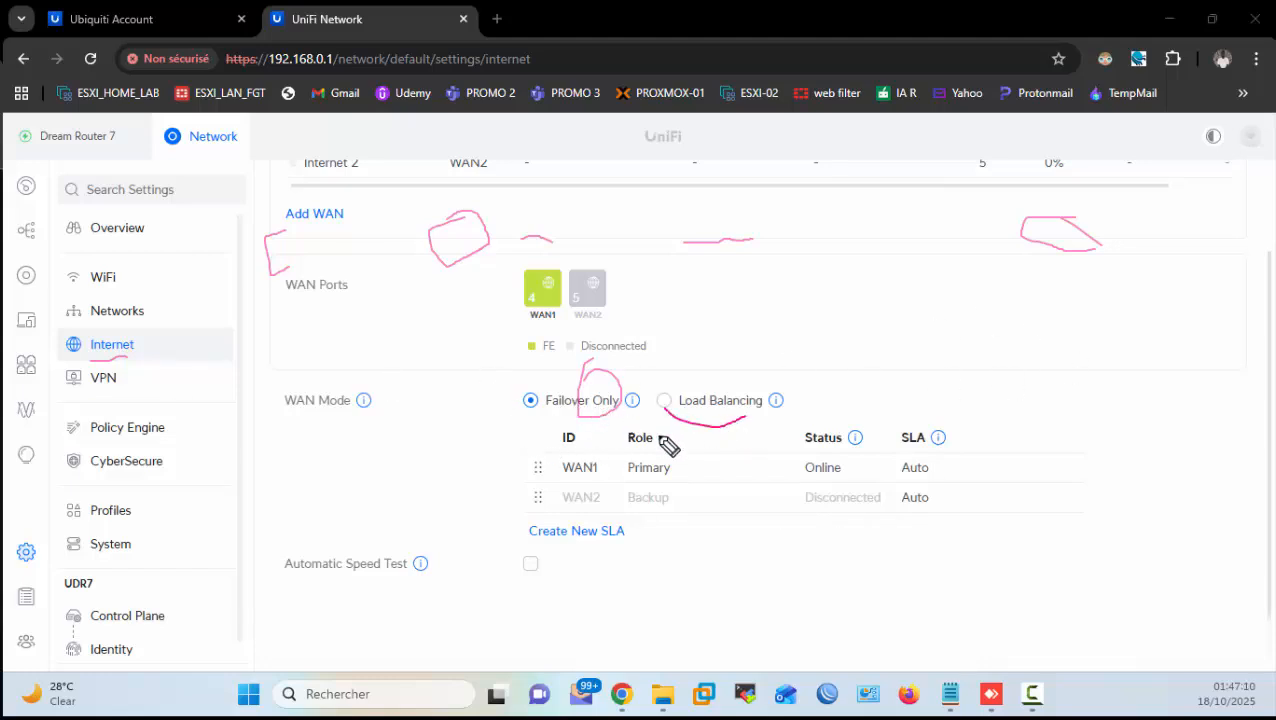
mouse_move(524, 468)
left_mouse_down()
mouse_move(501, 472)
mouse_move(500, 500)
mouse_move(522, 508)
left_mouse_up()
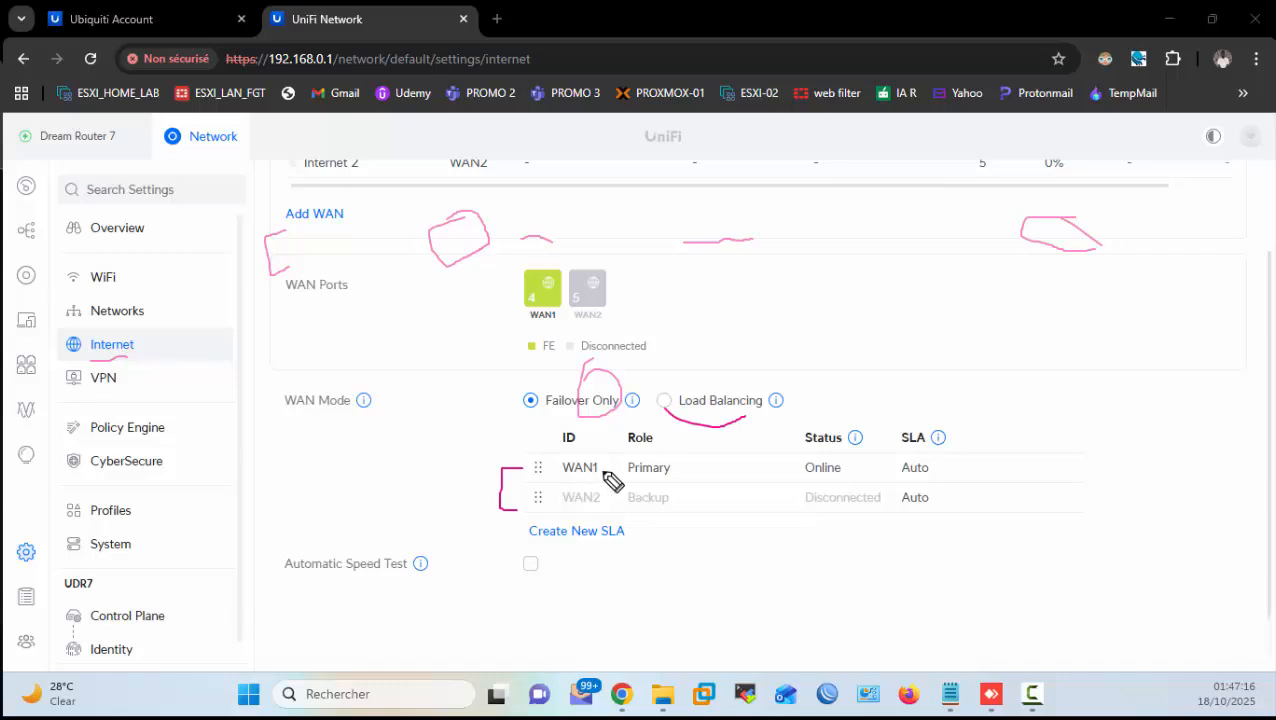
left_click_drag(953, 470, 983, 453)
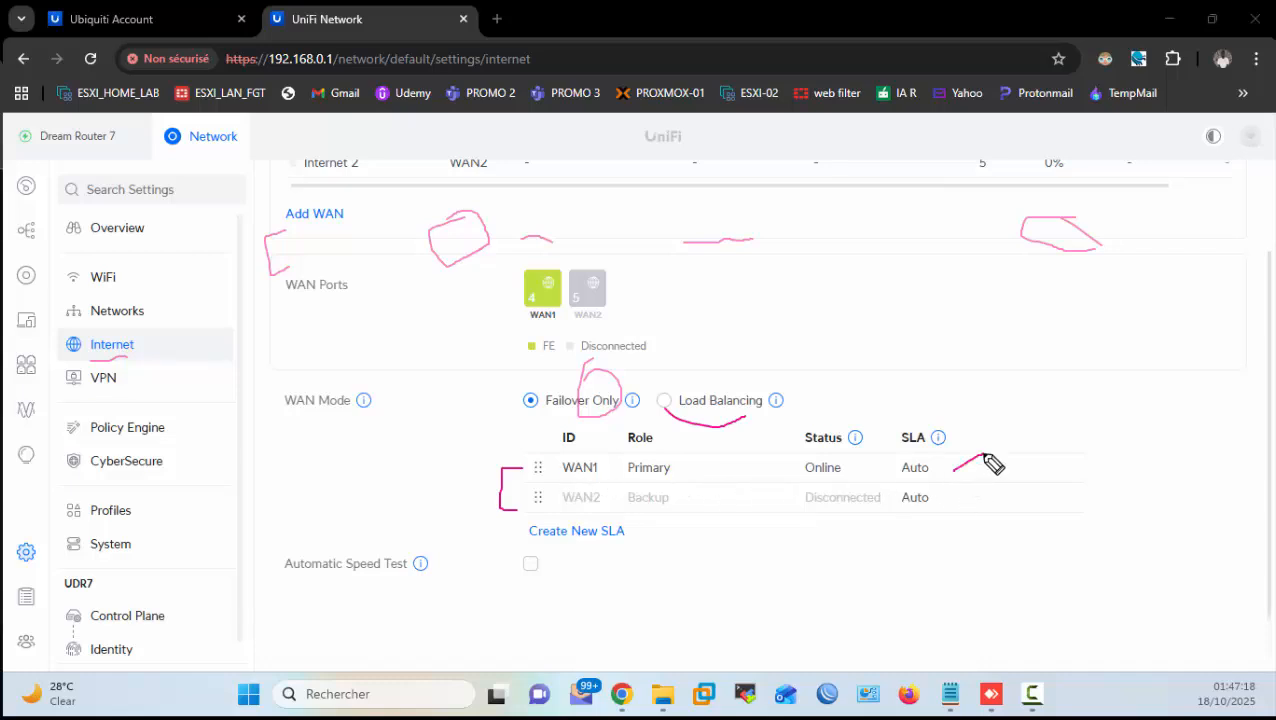
left_click_drag(942, 498, 963, 487)
mouse_move(748, 460)
left_mouse_down()
mouse_move(737, 478)
mouse_move(745, 471)
left_mouse_up()
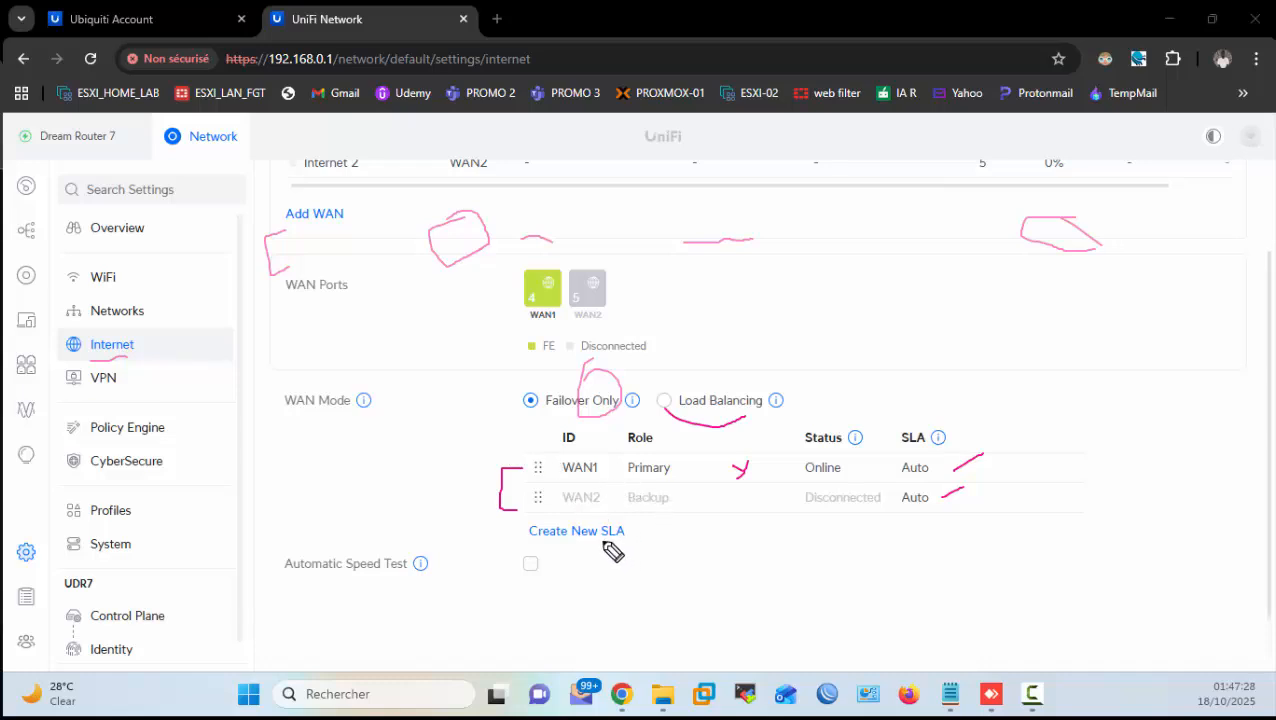
left_click_drag(602, 541, 625, 535)
Step: Open the VPN settings, clear the on-screen drawings, and examine the Teleport options and available VPN types
left_click(103, 386)
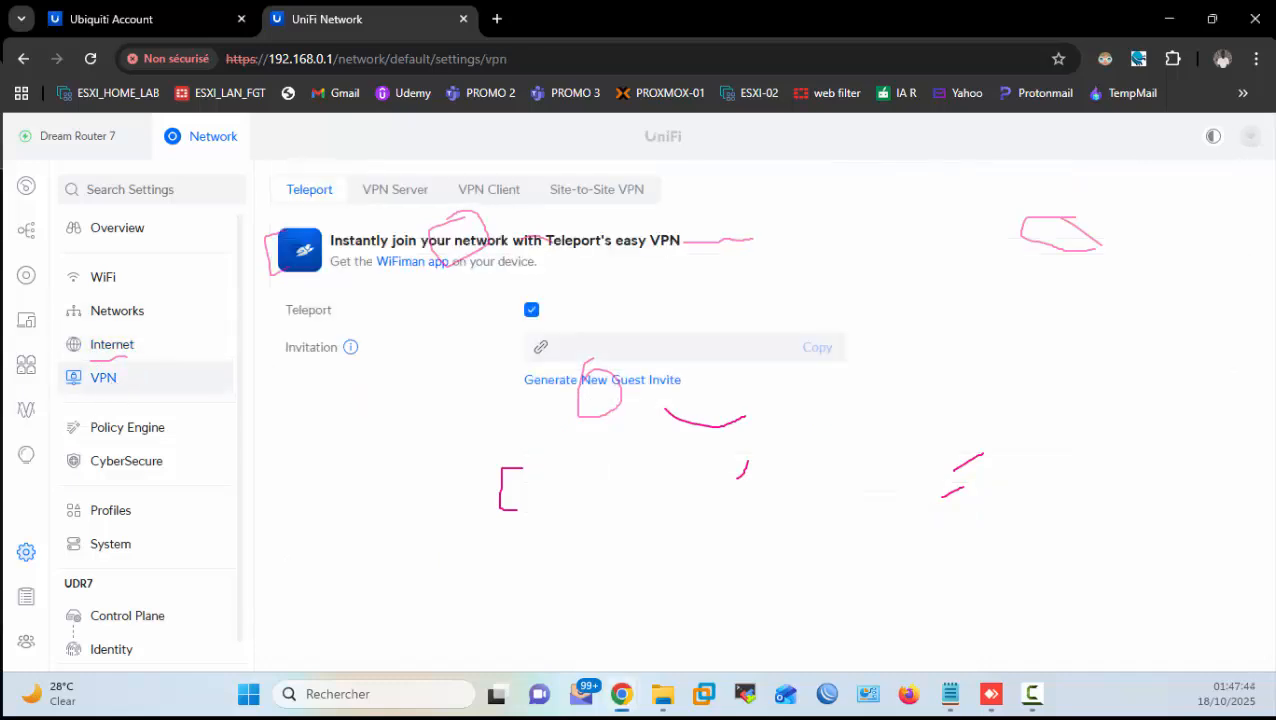
key("Escape")
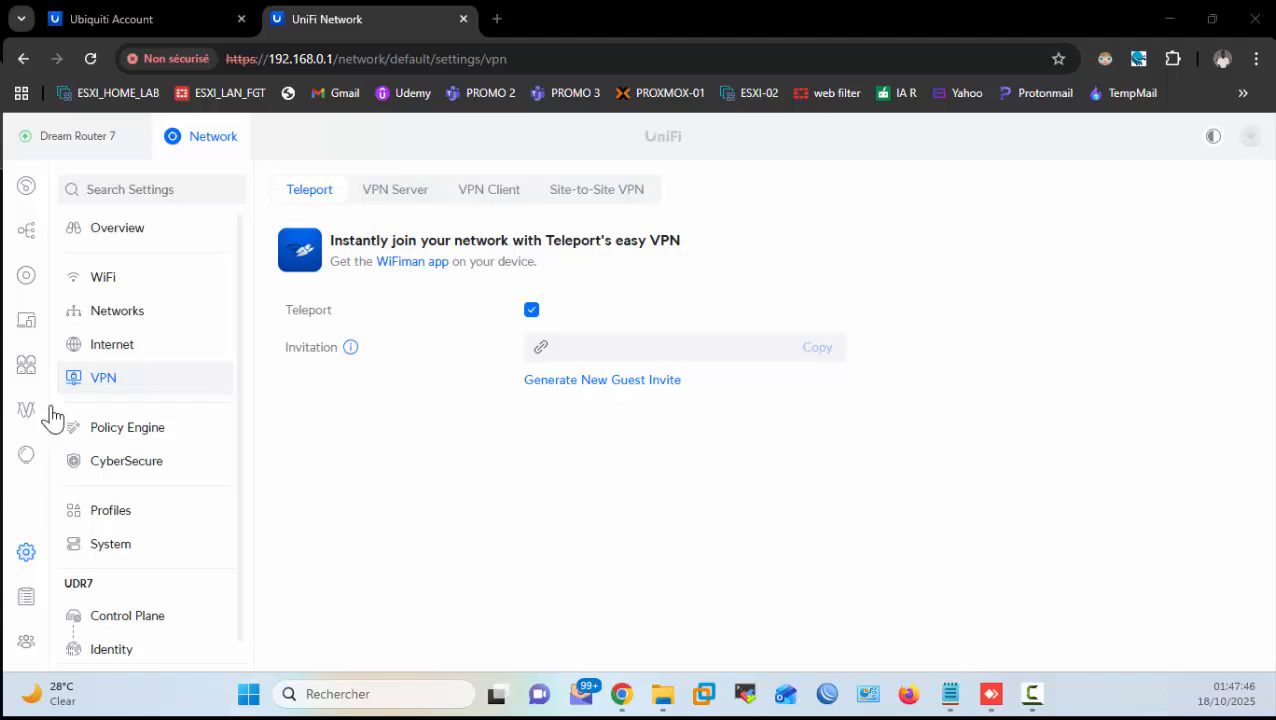
Step: From the Policy Engine's traffic and firewall rules, upgrade to the new Zone-Based Firewall
double_click(157, 441)
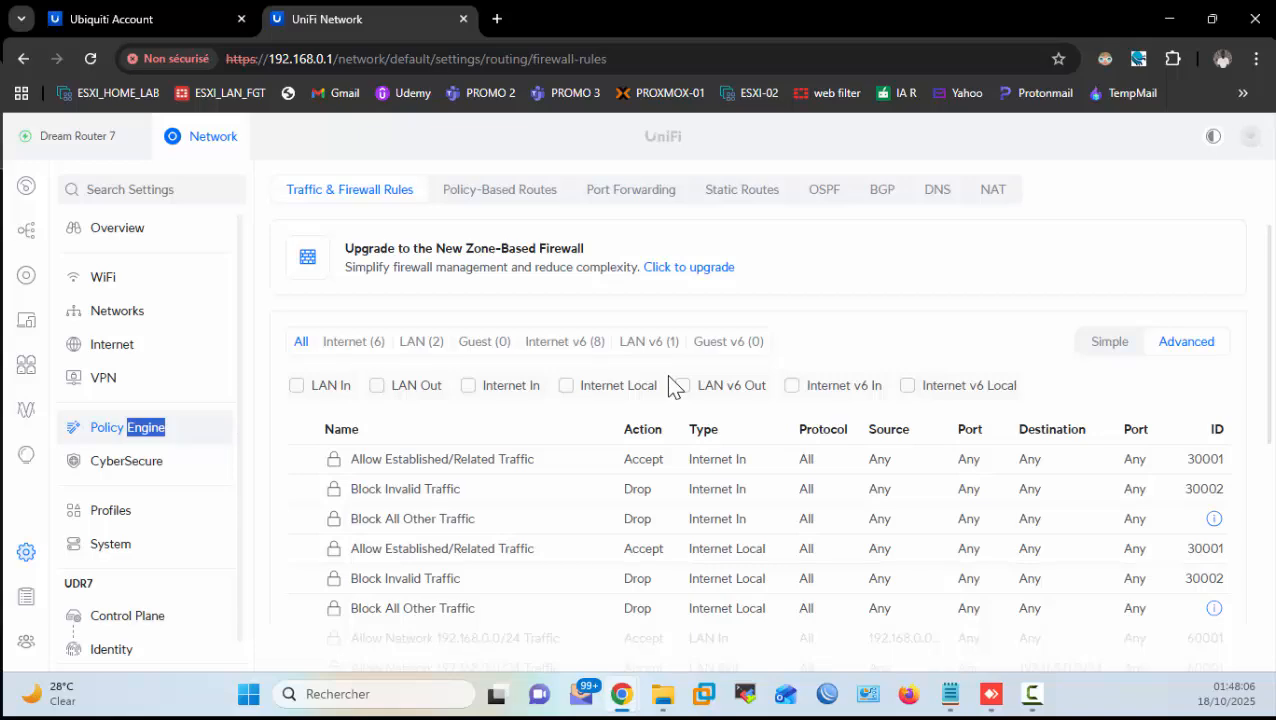
left_click(684, 268)
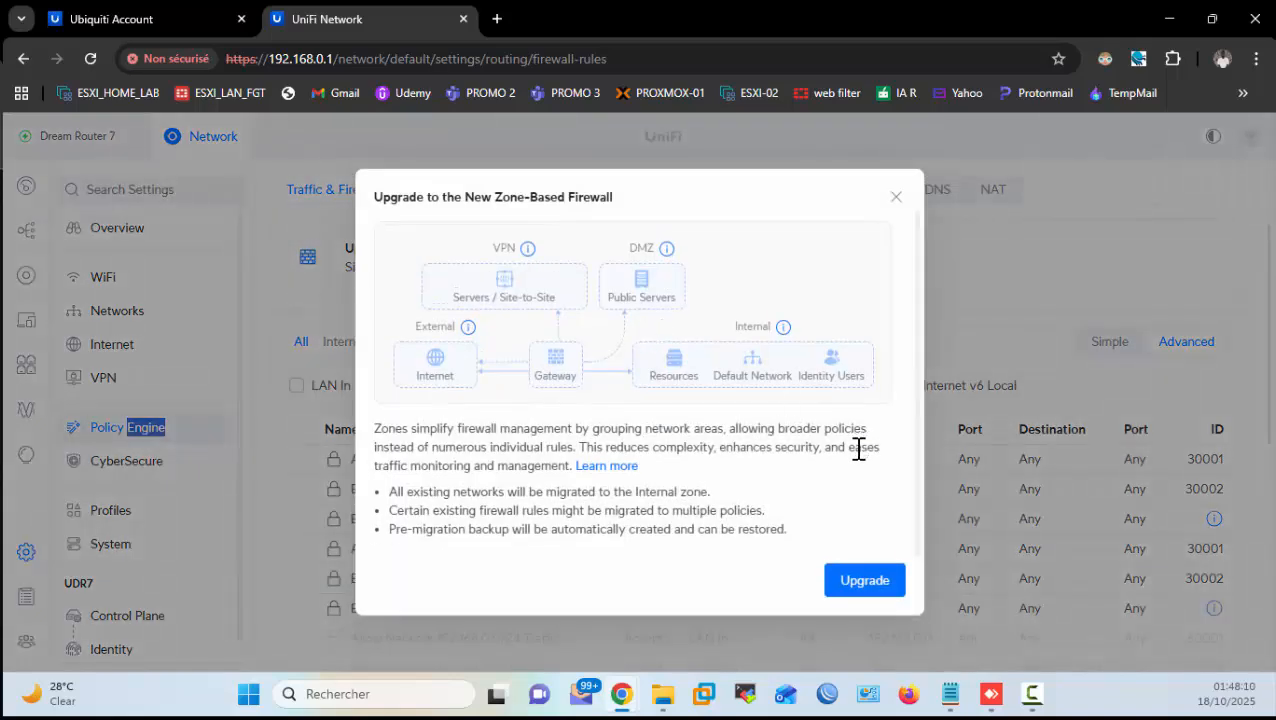
left_click(865, 580)
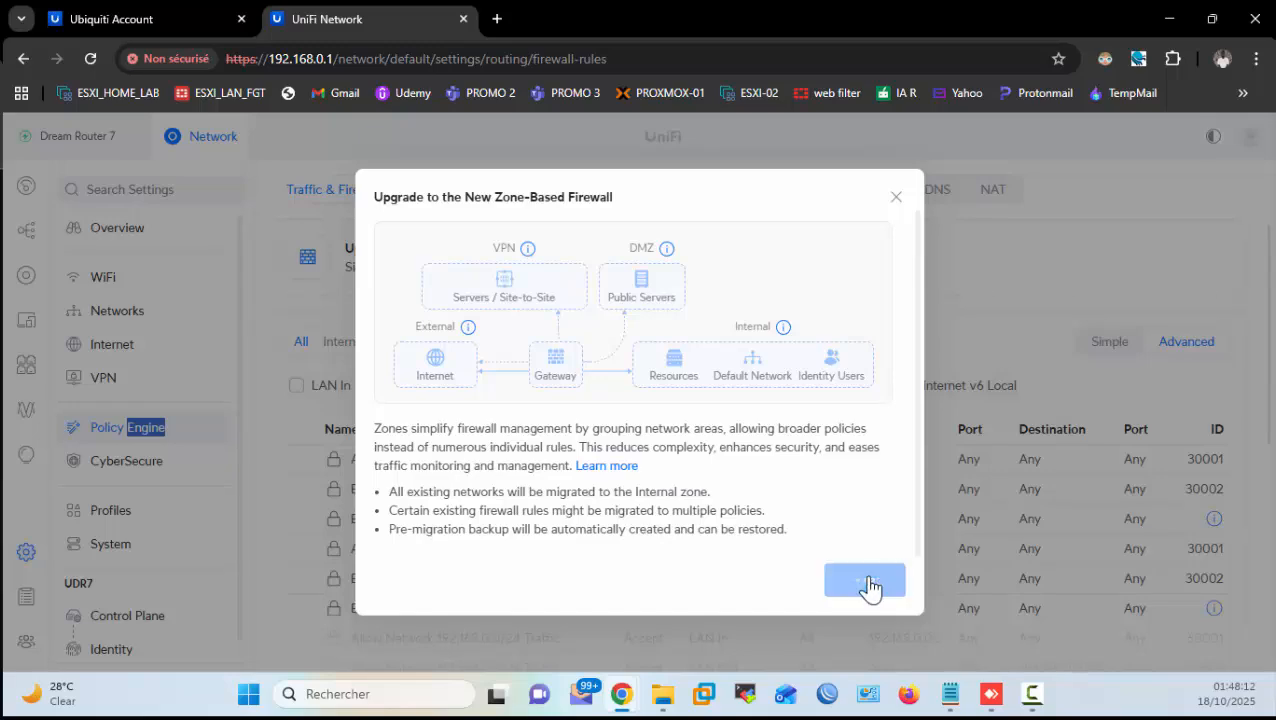
Step: Examine the firewall zones, the policy list and the Create Policy form with its source zone choices, closing the form without creating a policy
scroll(355, 448, "down", 2)
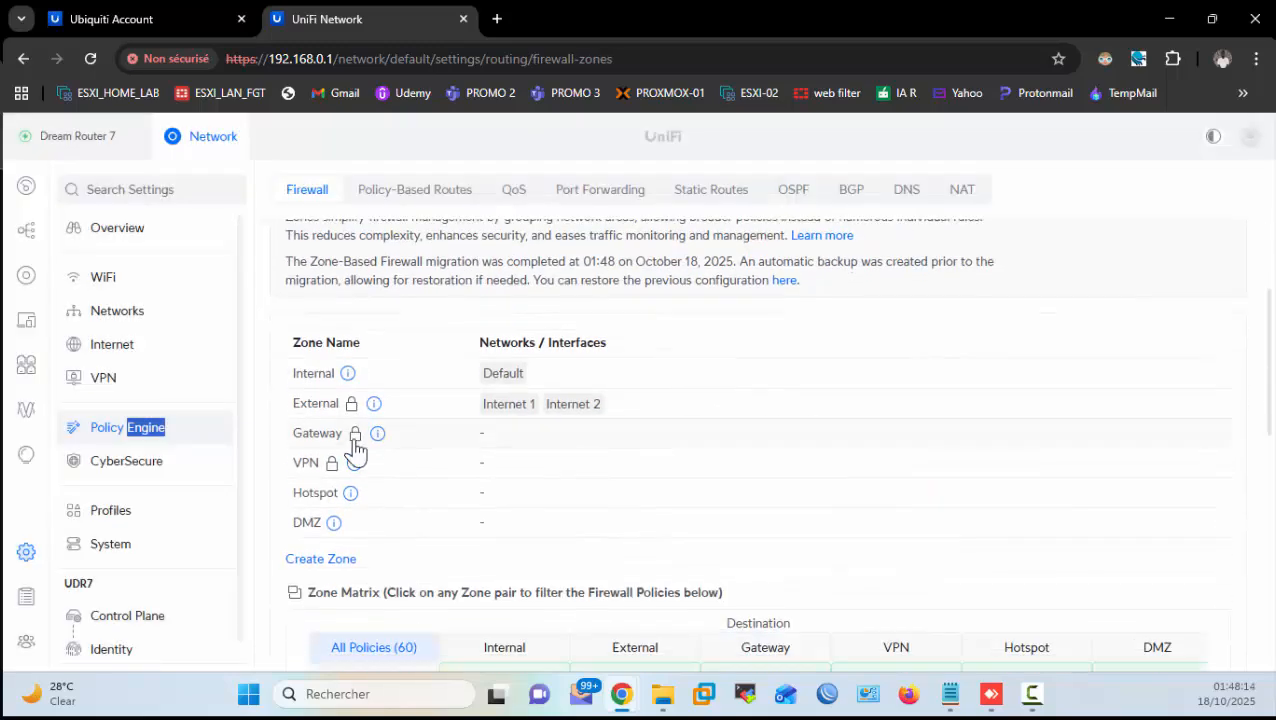
scroll(521, 484, "down", 8)
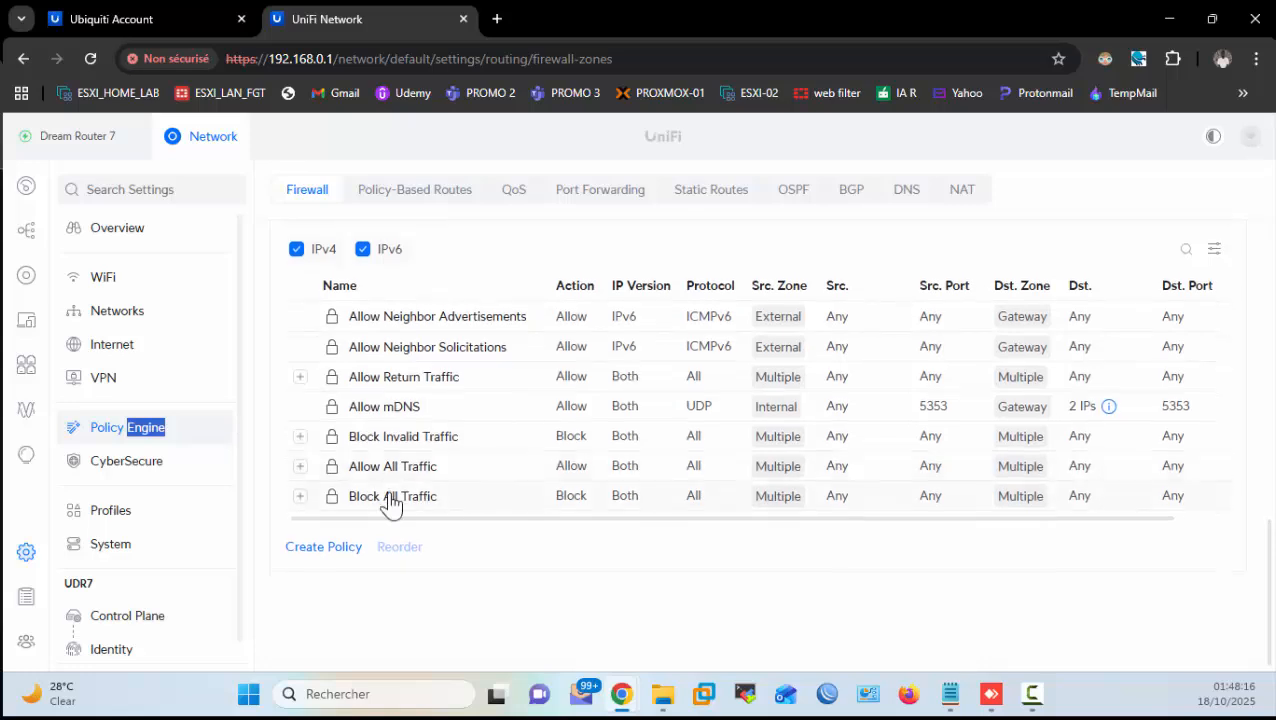
left_click(358, 547)
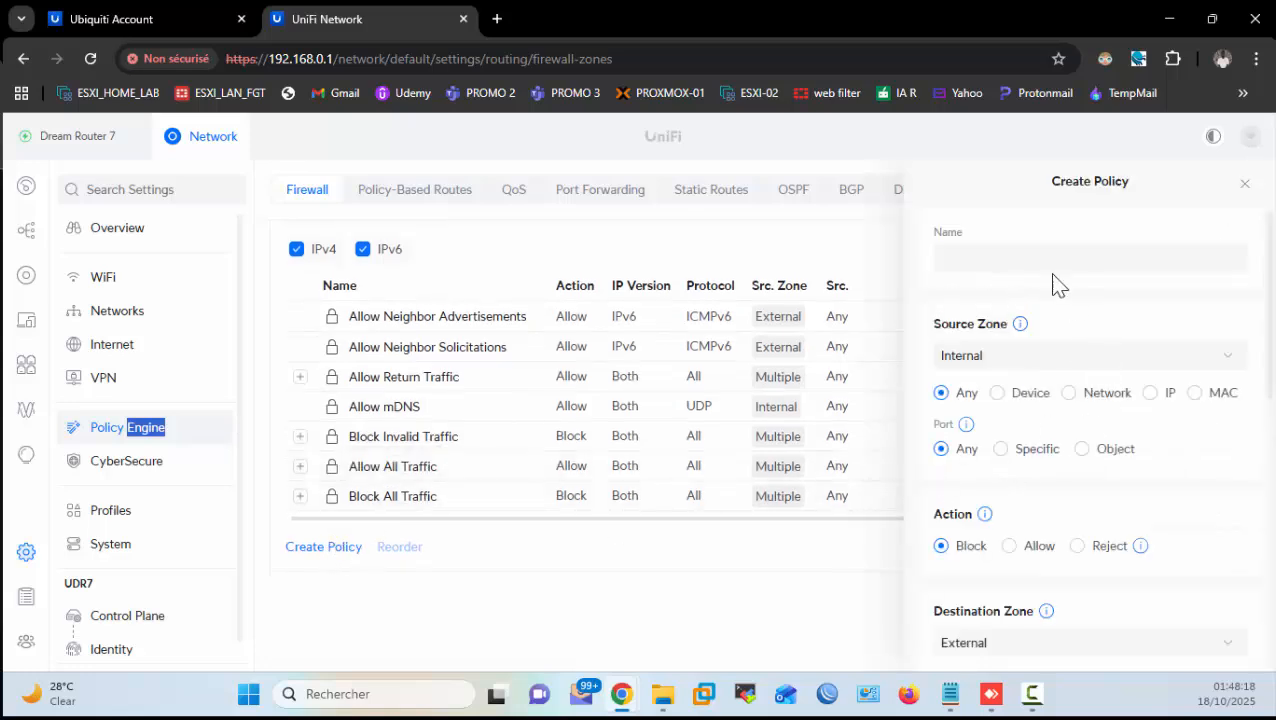
scroll(1045, 356, "down", 2)
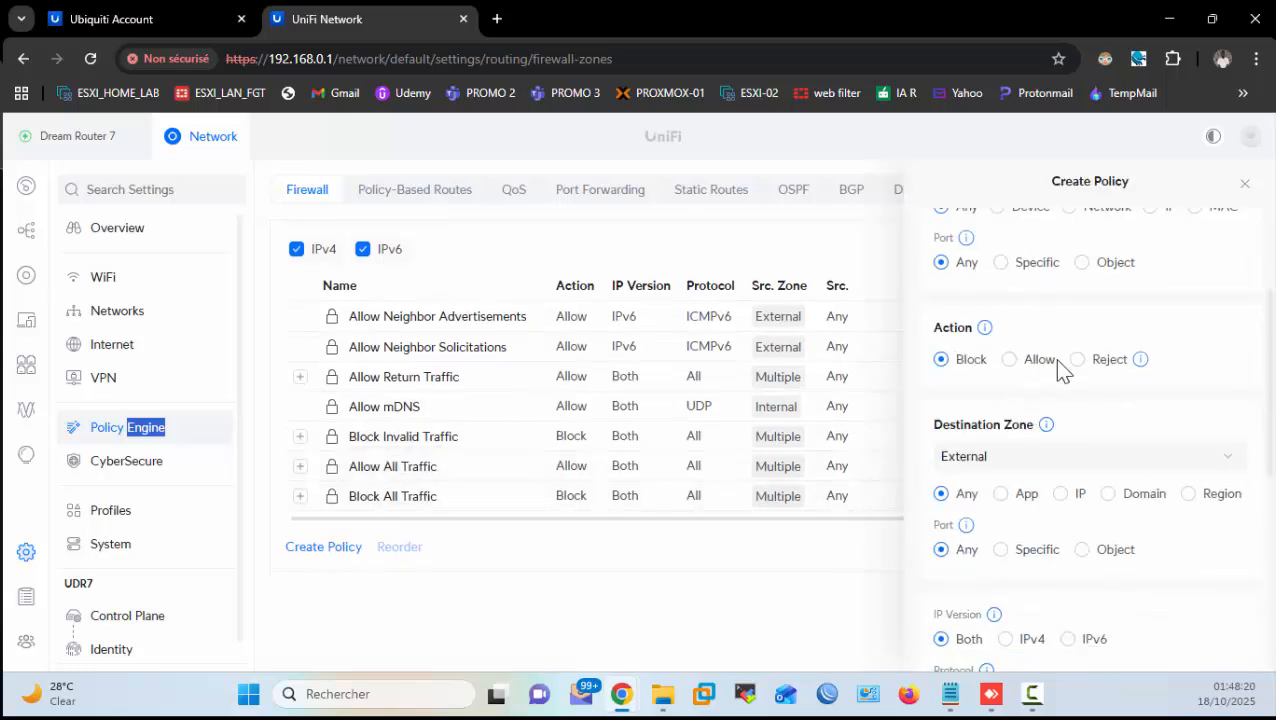
scroll(1099, 432, "down", 2)
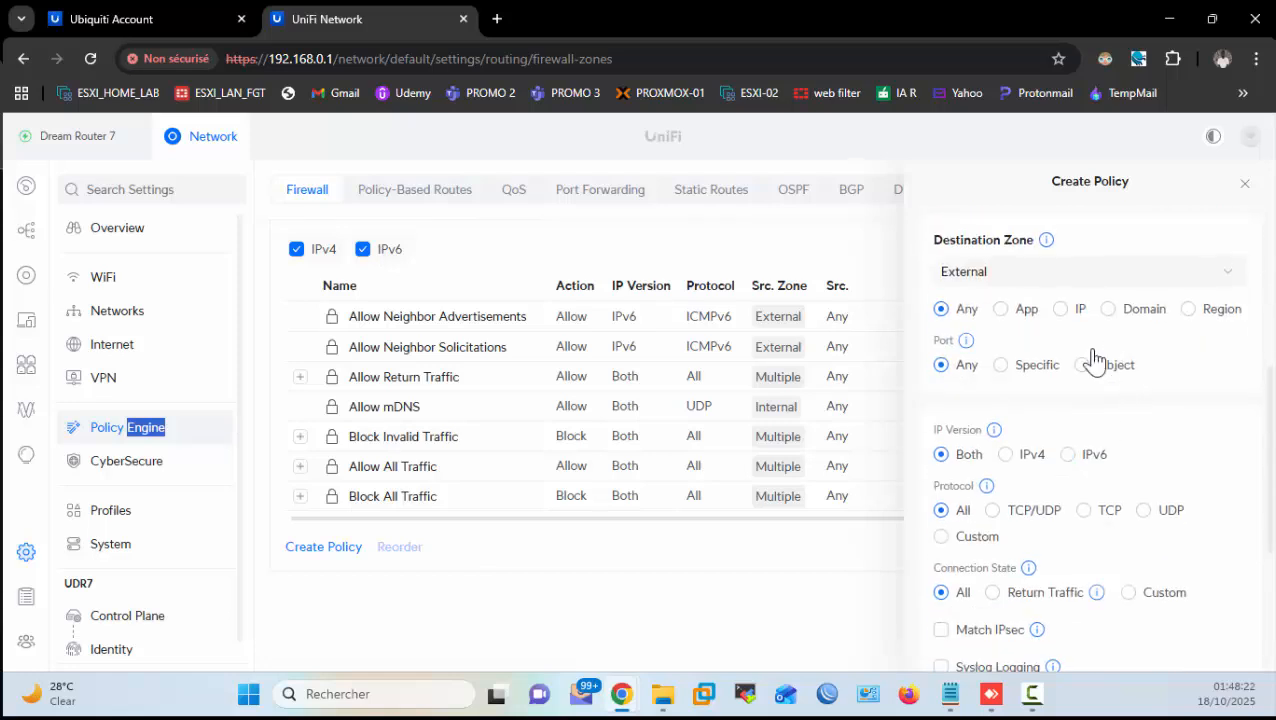
scroll(1057, 398, "up", 4)
left_click(1042, 358)
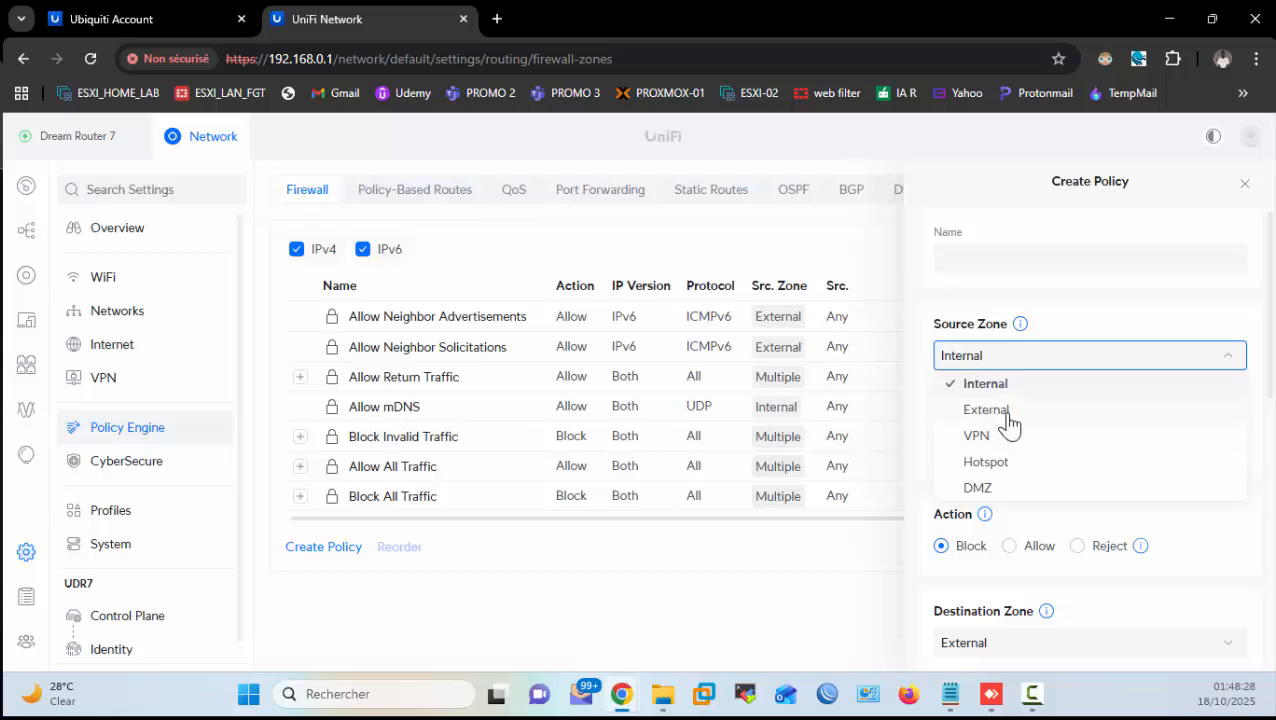
left_click(1244, 186)
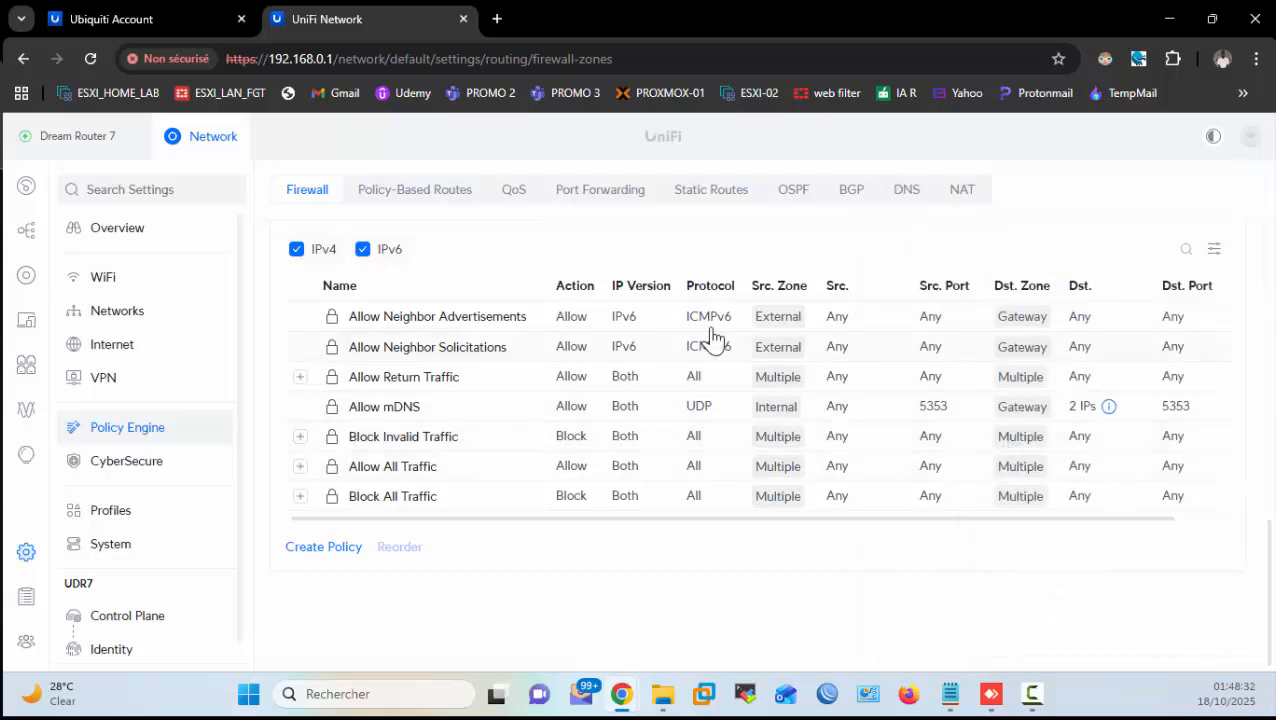
Step: Examine the CyberSecure protection options, then the Profiles settings, including Network Objects and WAN SLA
left_click(153, 470)
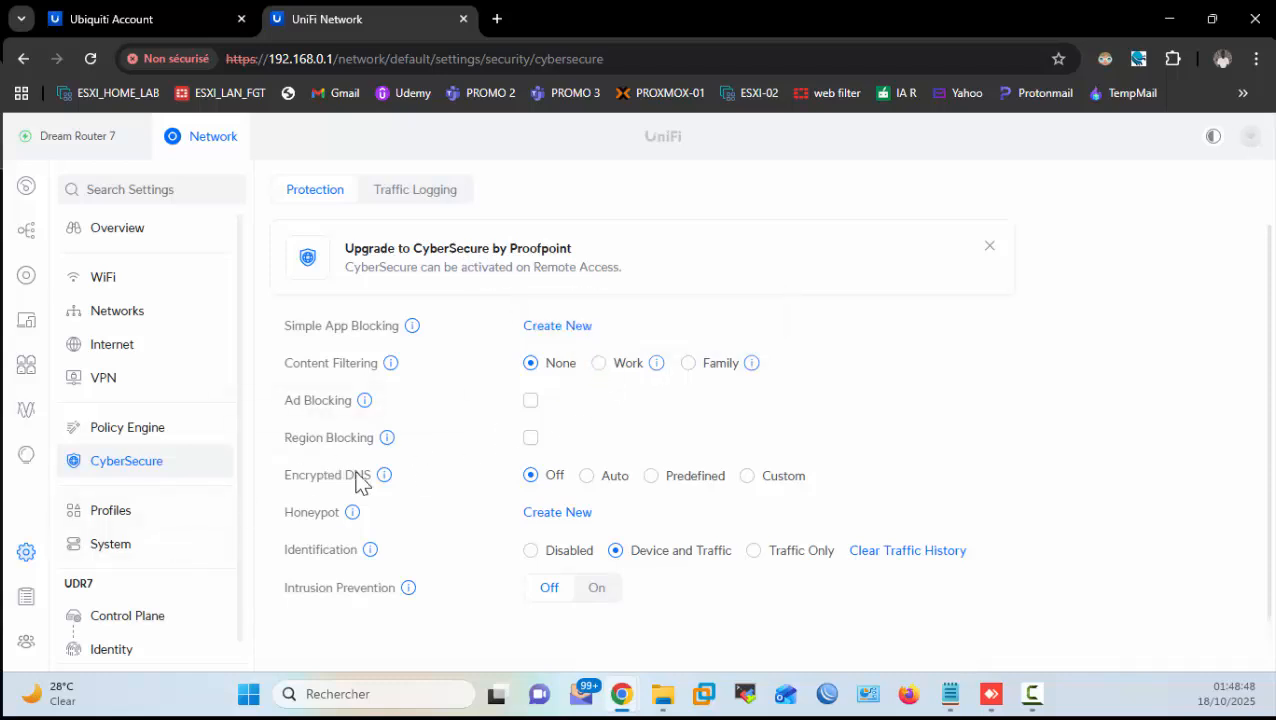
left_click(136, 528)
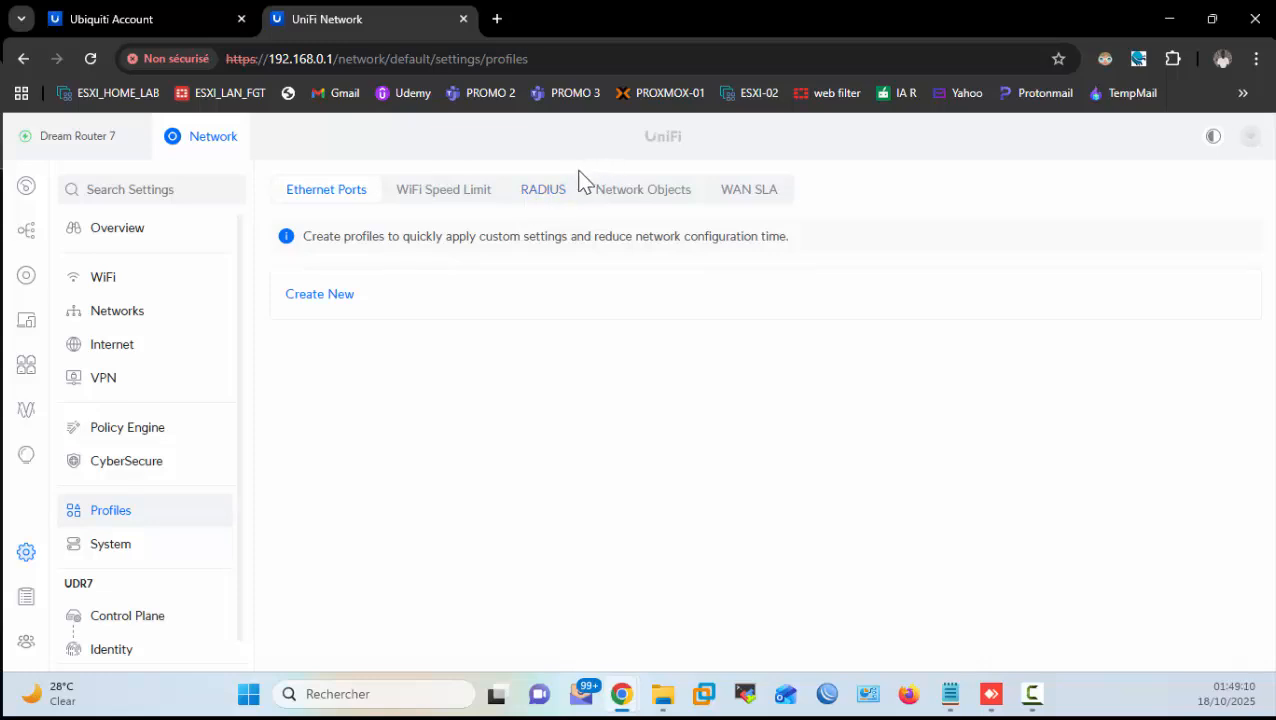
left_click(634, 200)
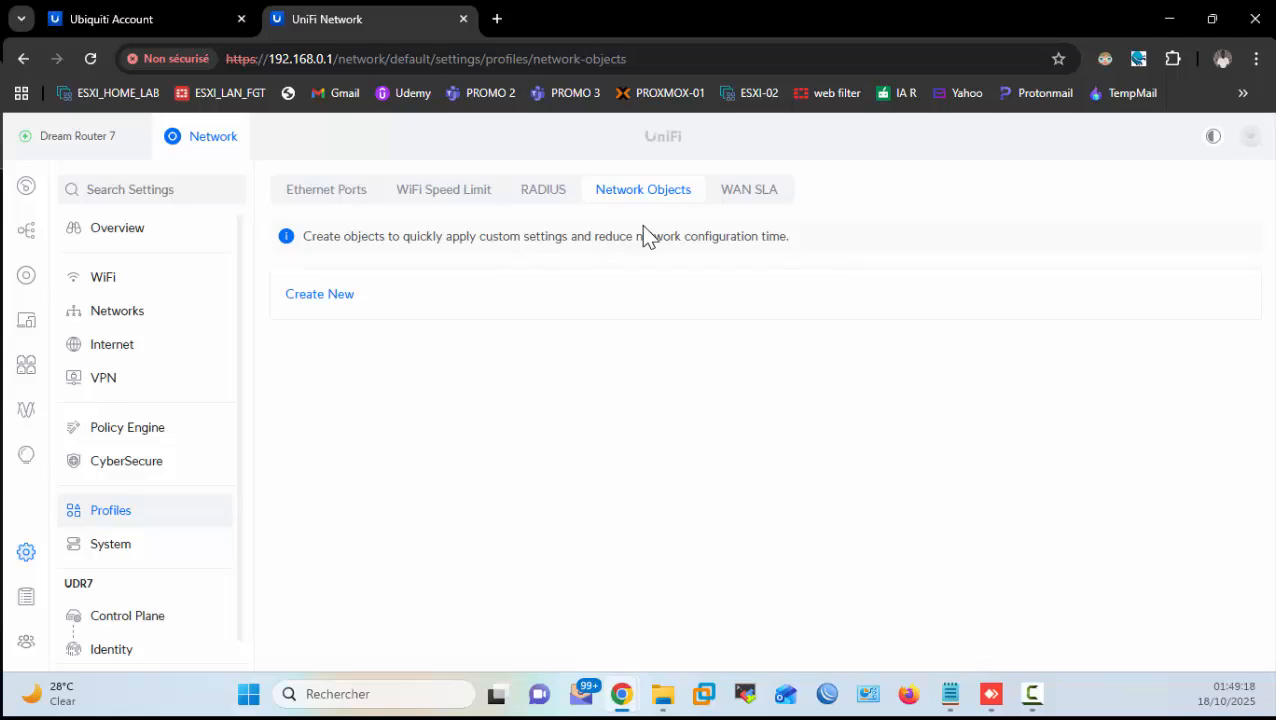
left_click(740, 204)
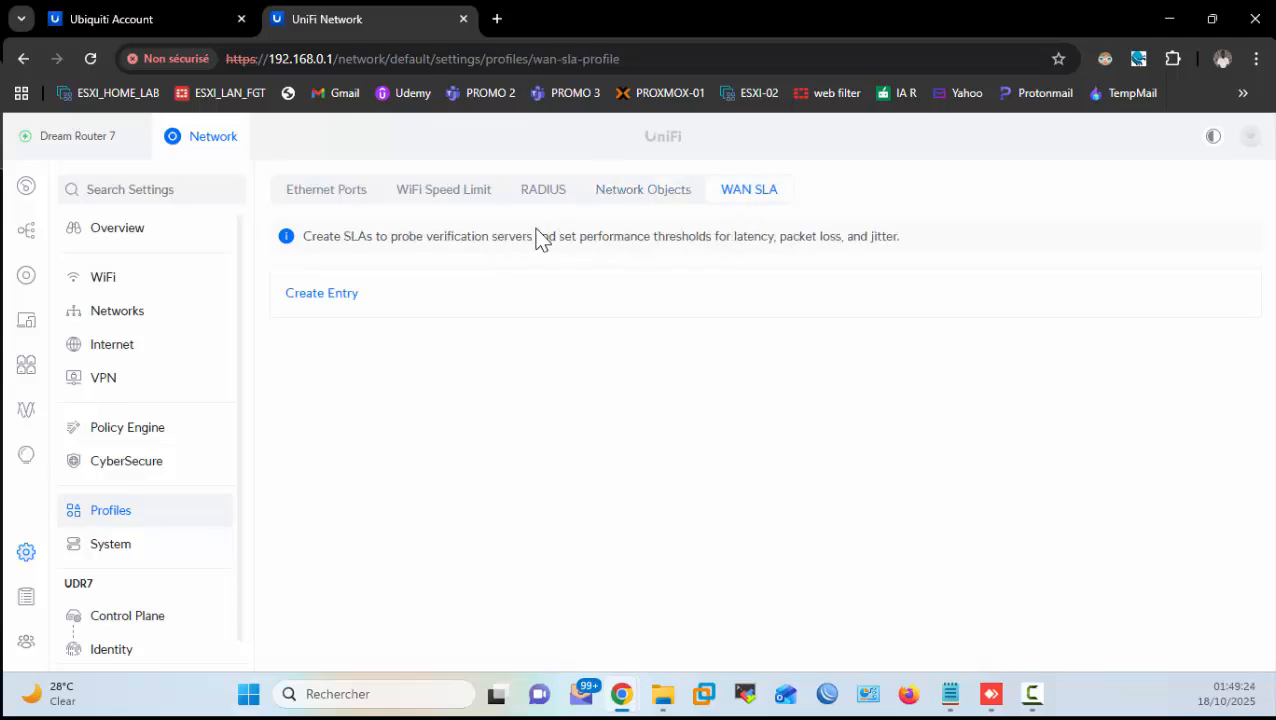
Step: Examine the general System settings, including the available interface languages, time format and NTP, leaving the language as English
left_click(158, 548)
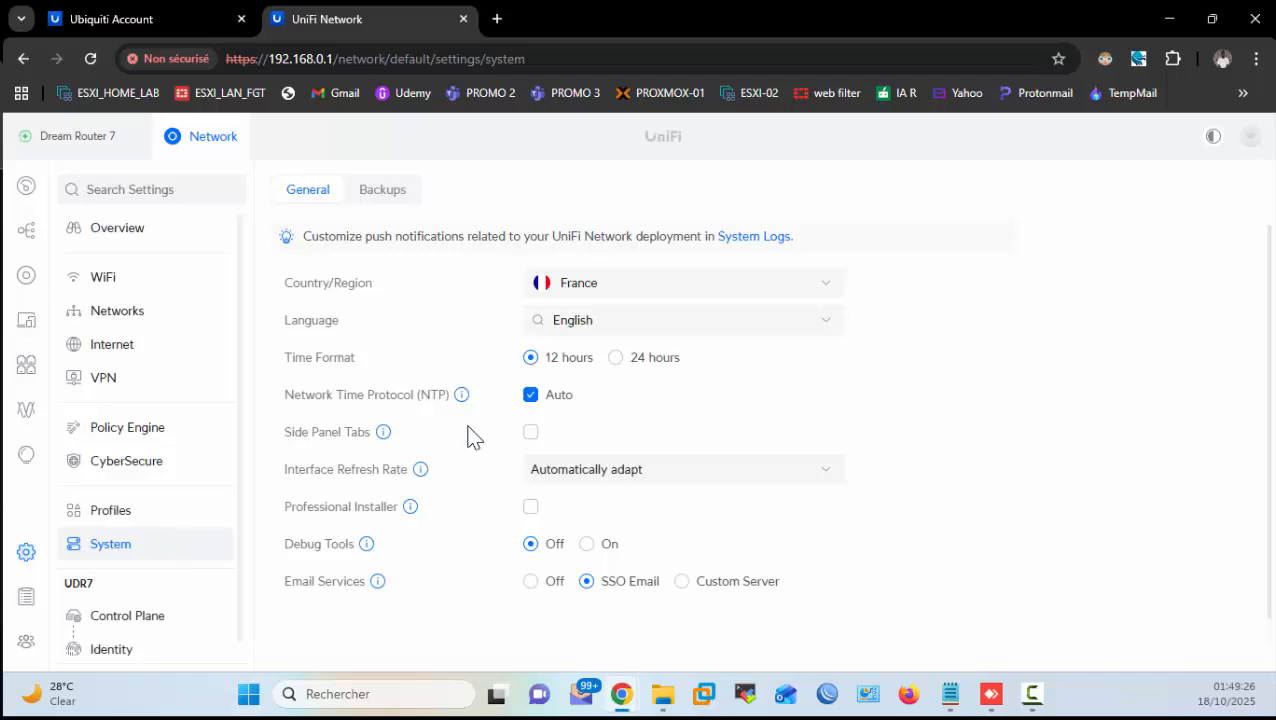
left_click(606, 322)
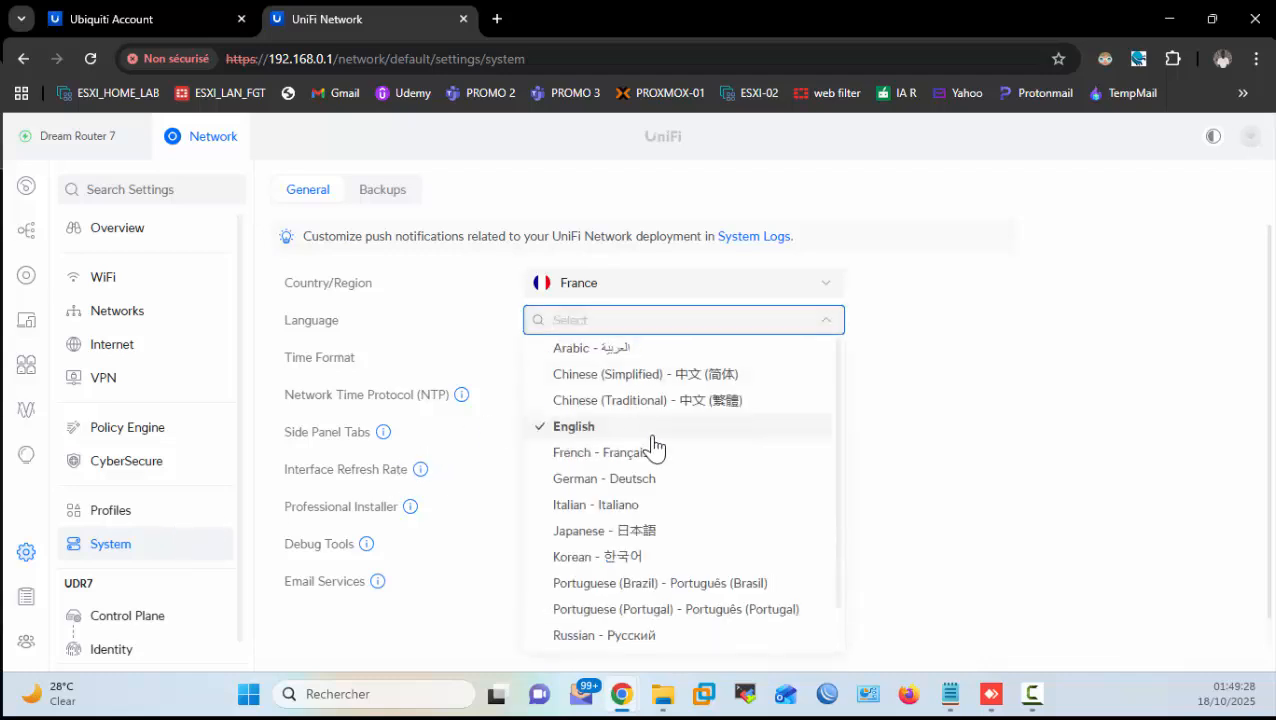
left_click(965, 416)
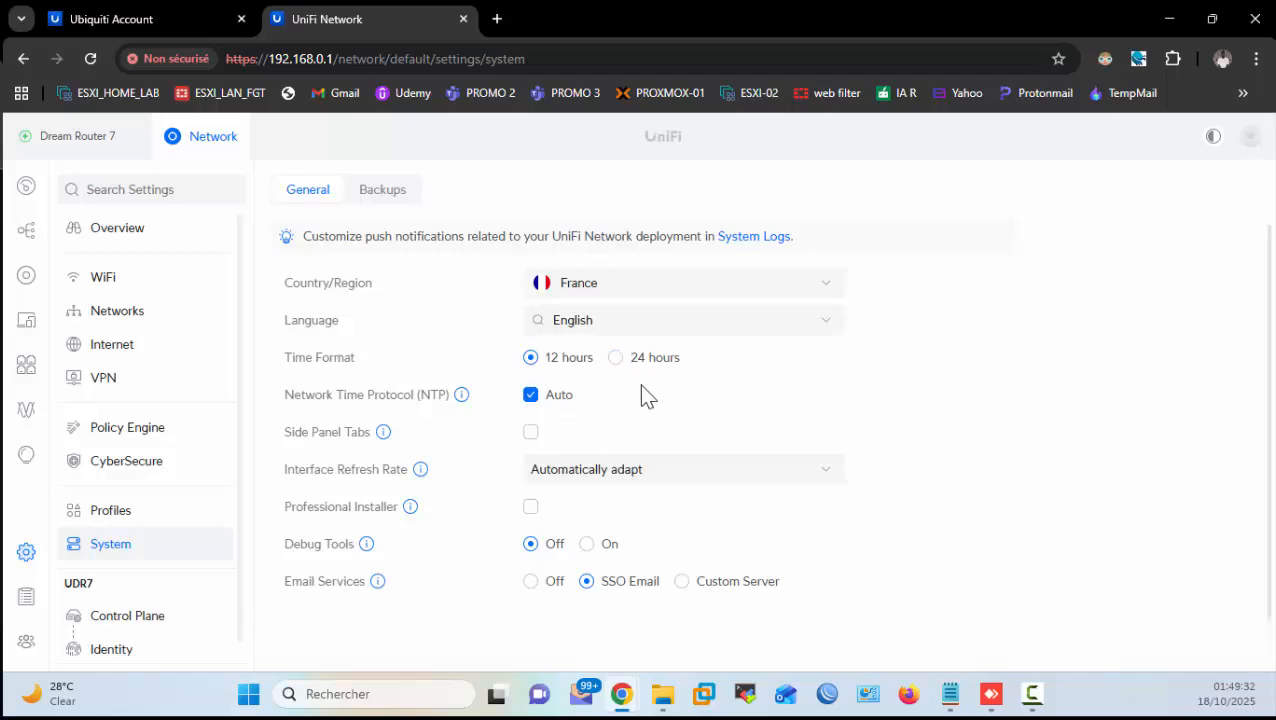
scroll(646, 396, "down", 1)
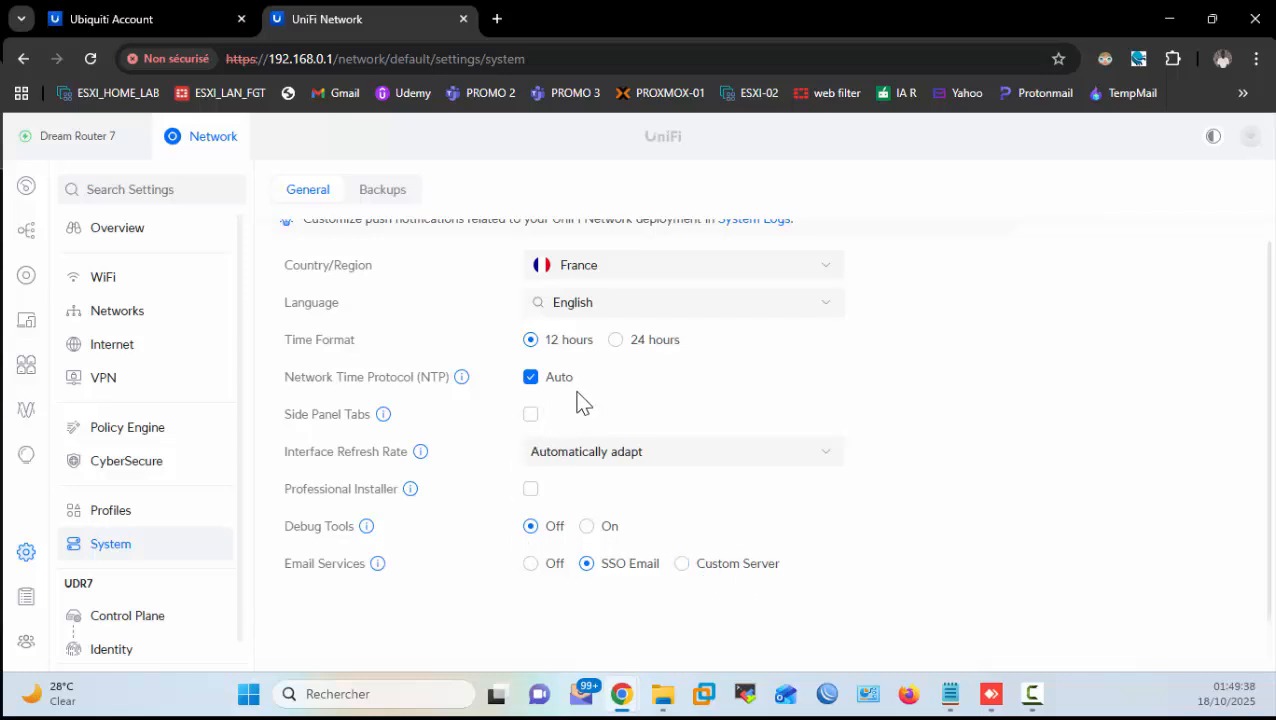
Step: Open the UDR7 Control Plane and examine its updates and its console settings, including the advanced access options and controls
left_click(145, 616)
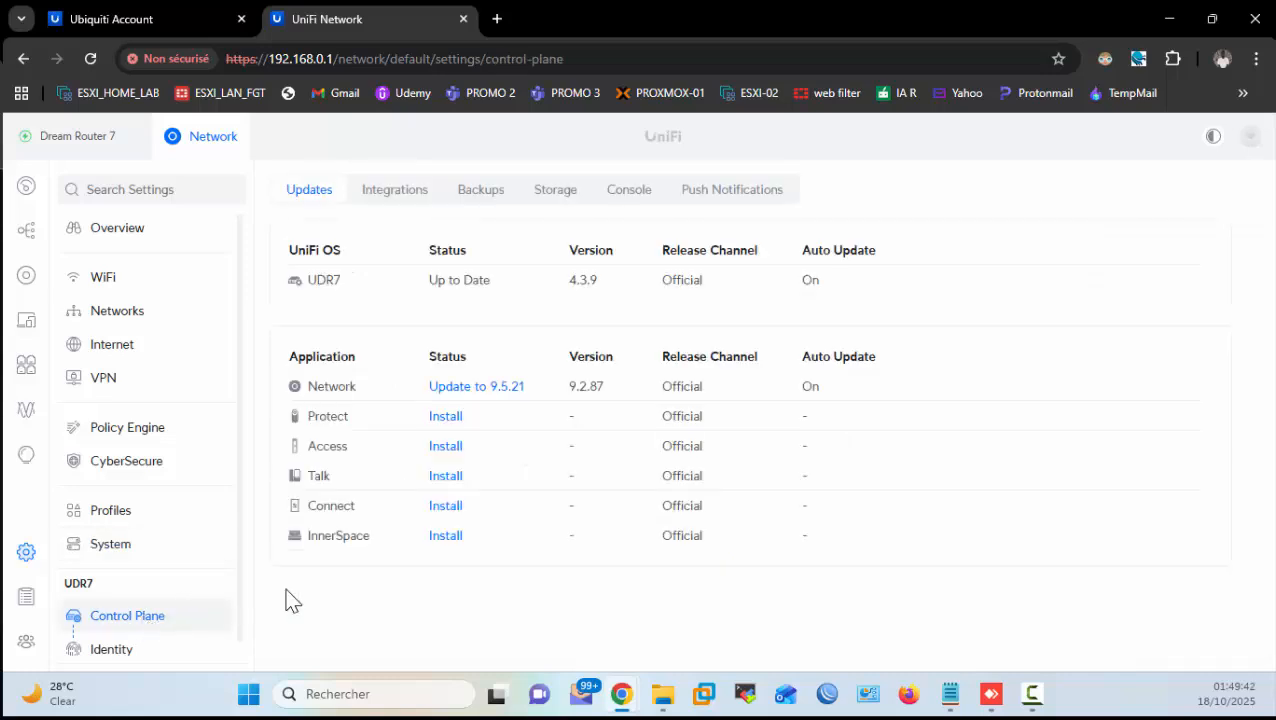
left_click(614, 195)
scroll(615, 565, "down", 5)
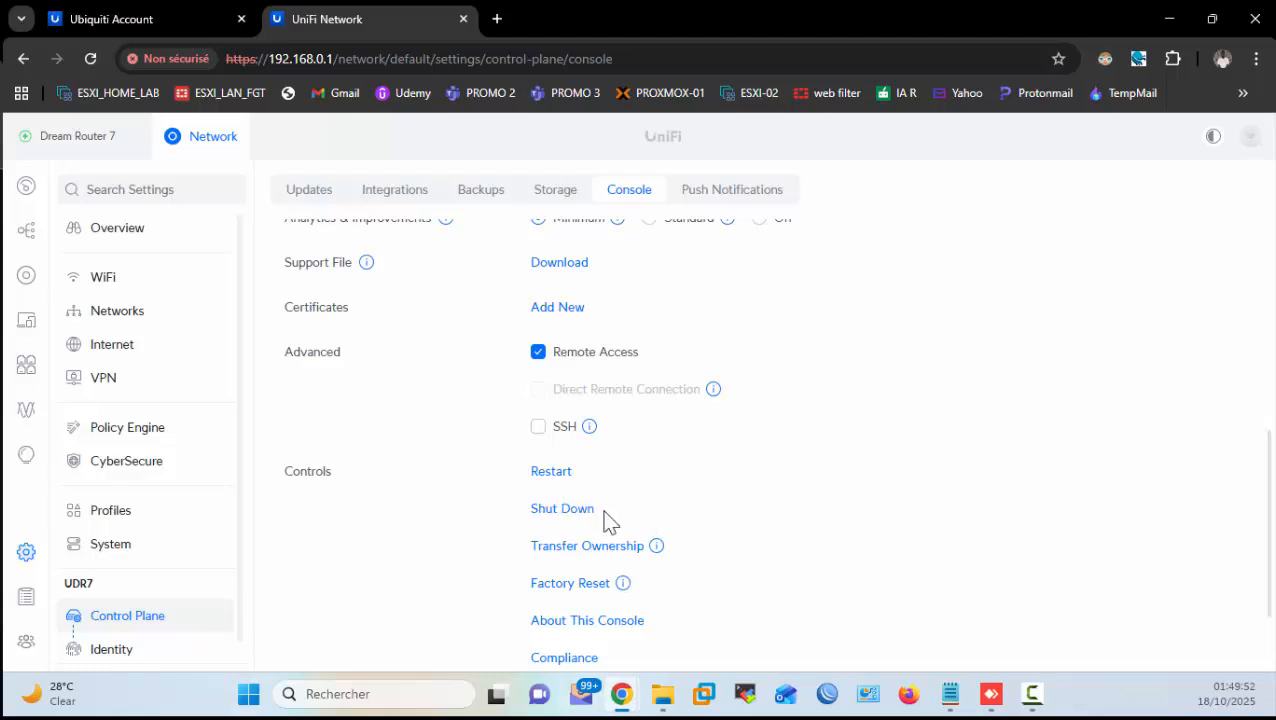
scroll(667, 465, "up", 2)
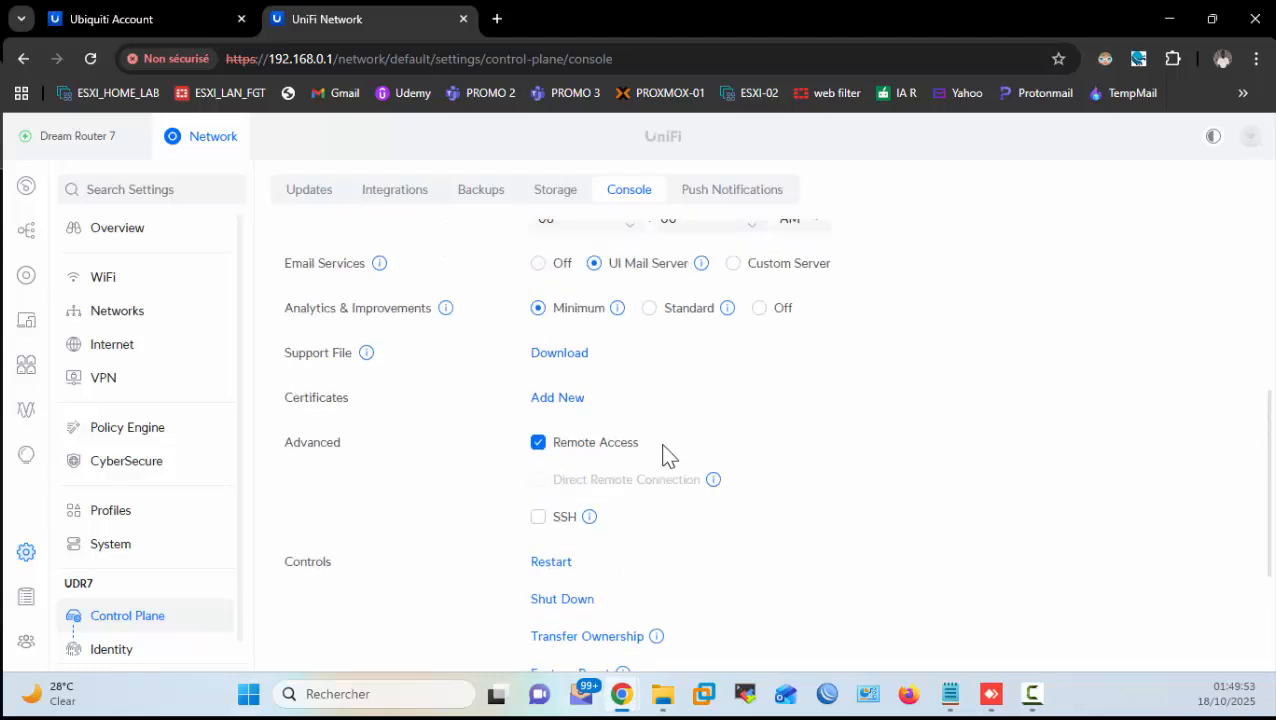
Step: Start enabling SSH on the console and agree to its terms to continue to the SSH password
left_click(538, 521)
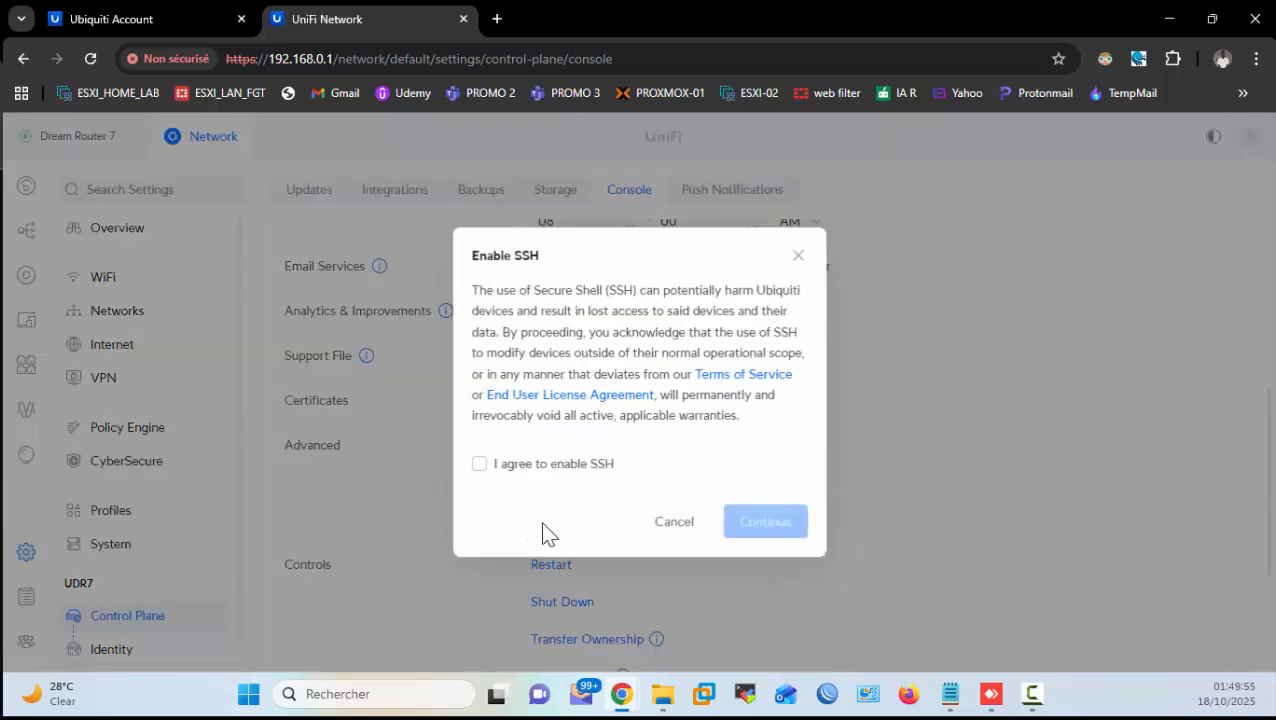
left_click(528, 464)
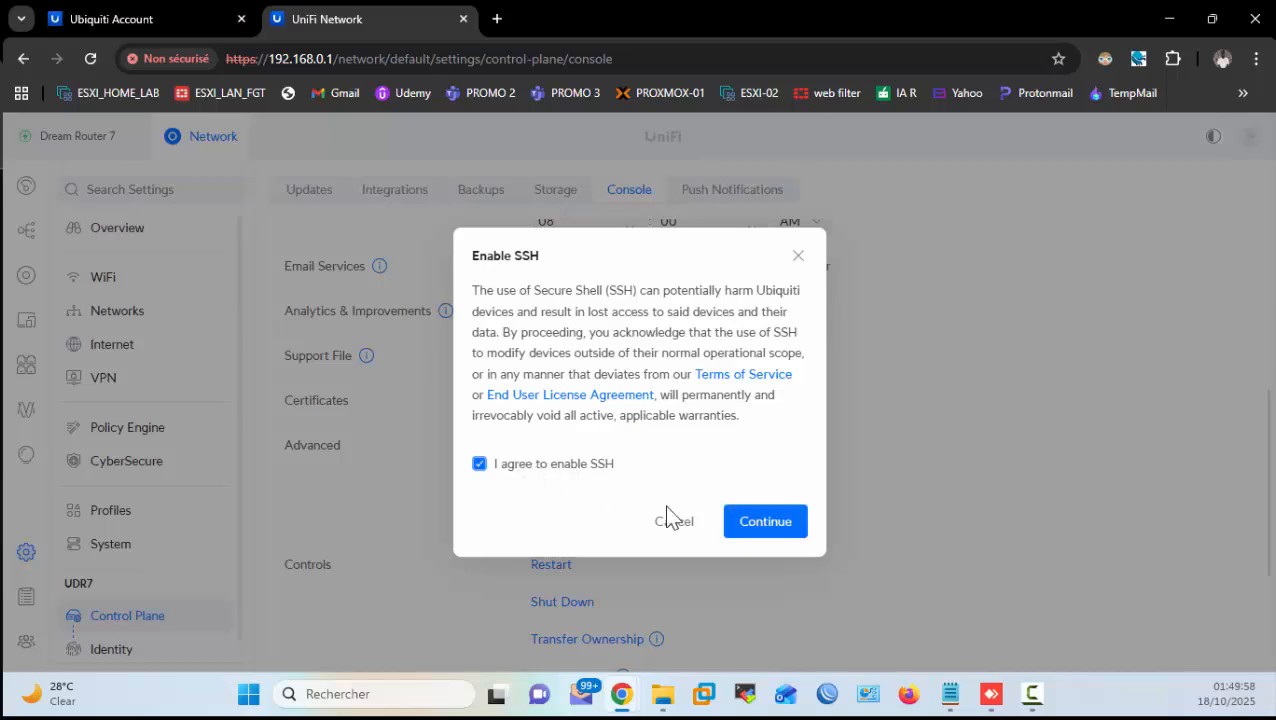
left_click(742, 526)
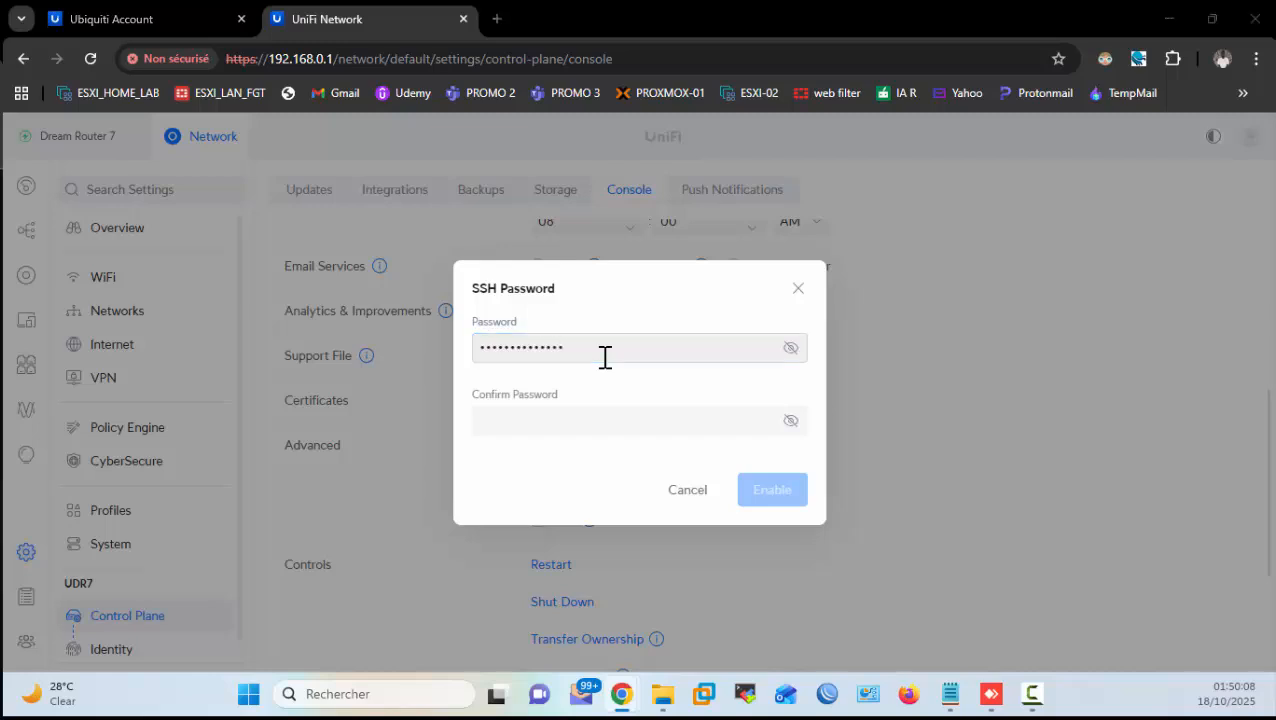
Step: Try to fill in the confirmation field for the SSH password
left_click(590, 410)
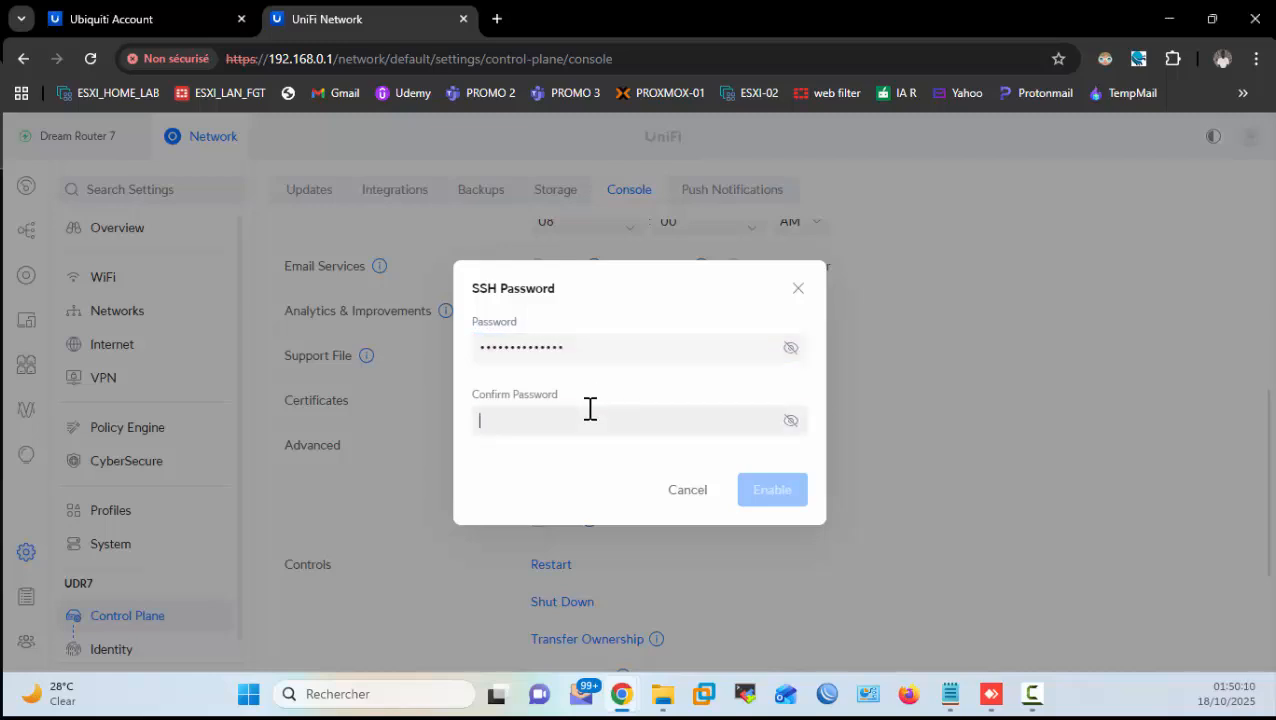
type("•••")
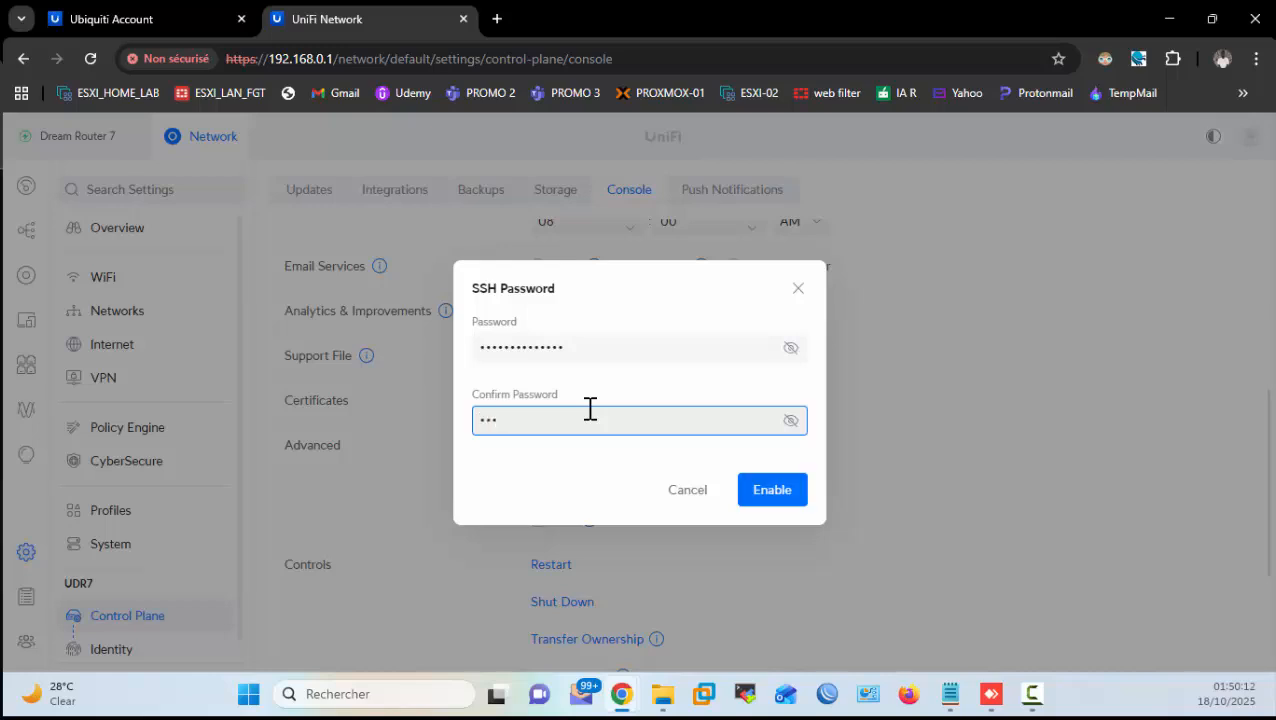
key("BackSpace")
key("BackSpace")
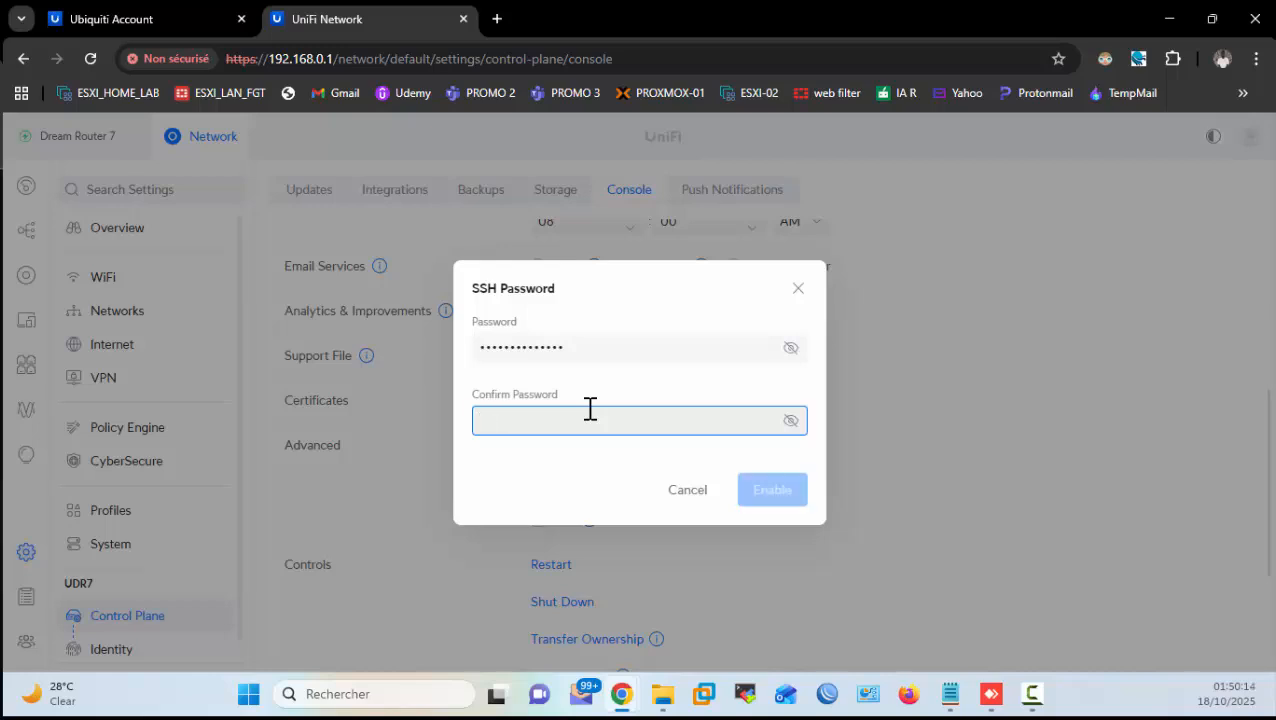
type("•")
key("BackSpace")
type("••")
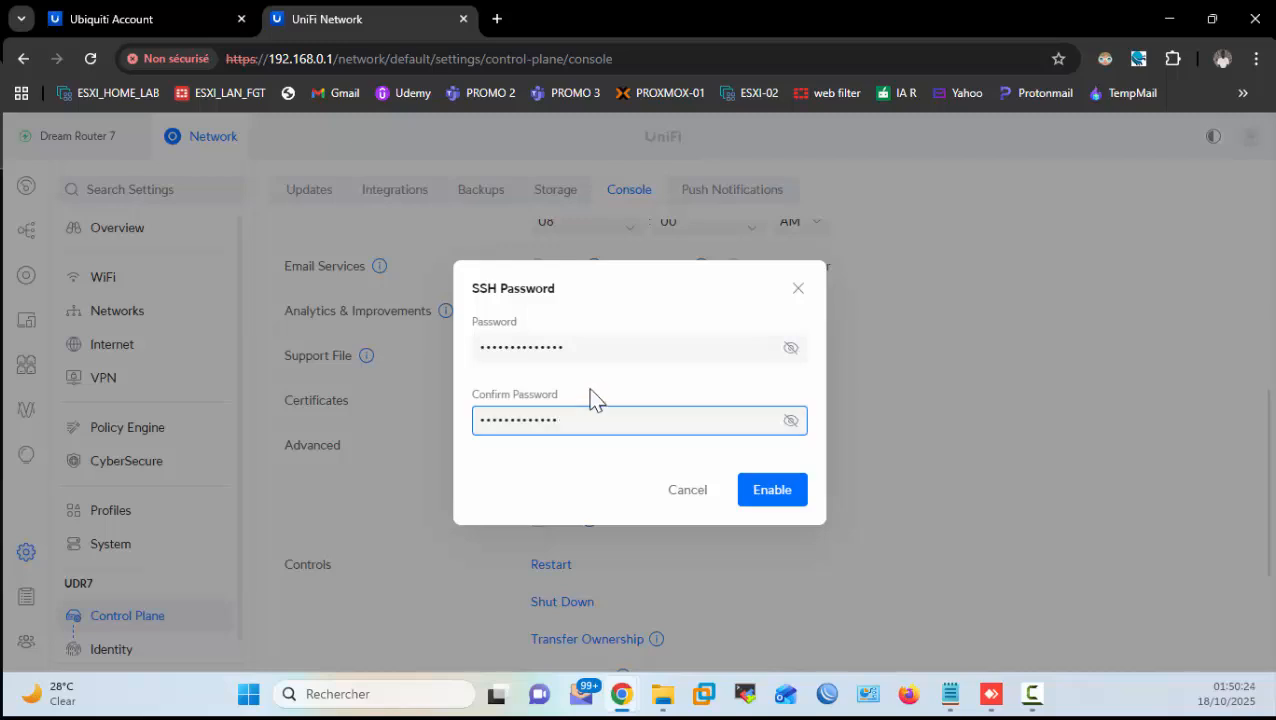
Step: Re-enter the SSH password and its confirmation, and enable SSH on the console
double_click(601, 356)
type("•")
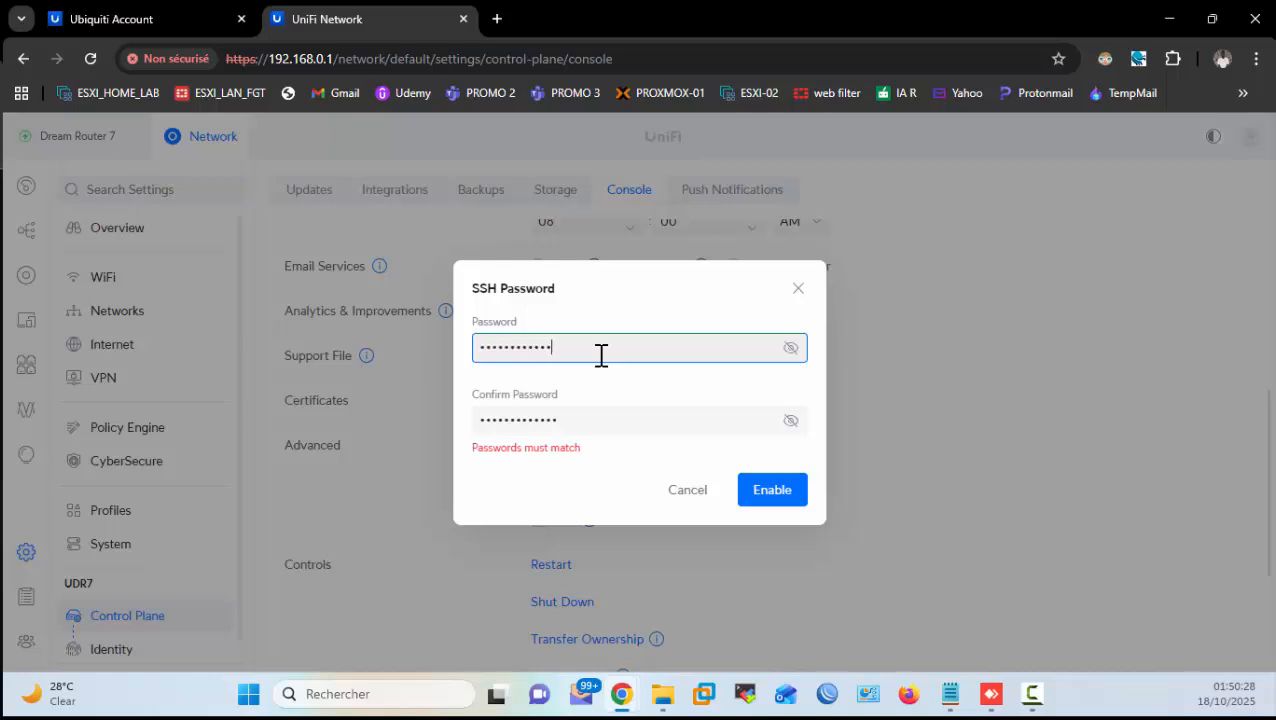
type("••")
key("Tab")
type("••••")
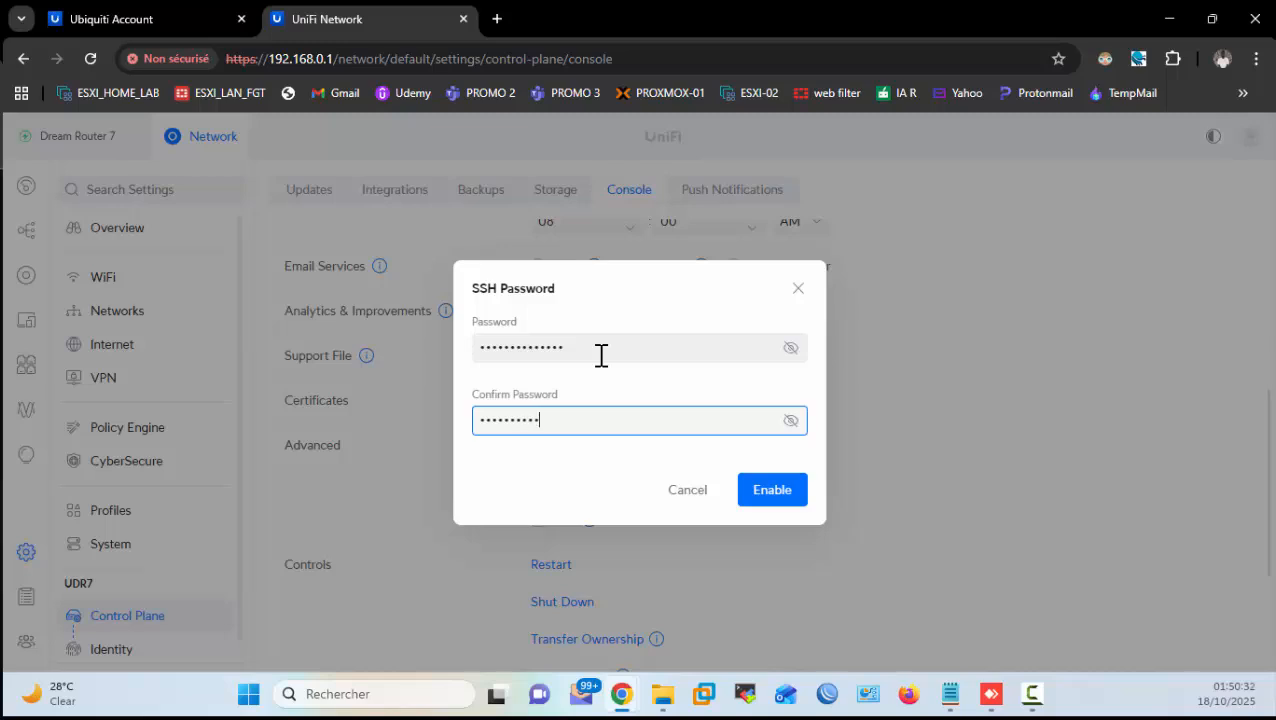
left_click(762, 493)
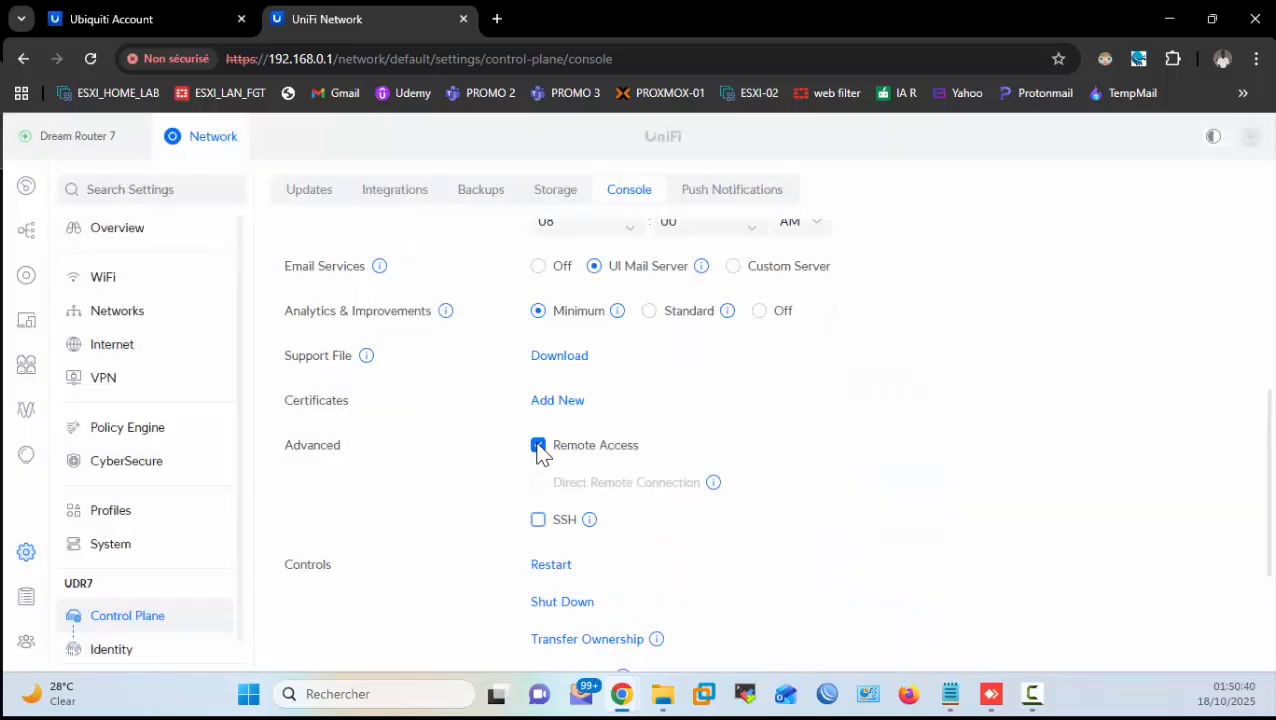
Step: Switch to MobaXterm and start a new SSH session to the remote host 192.168.0.1
left_click(753, 691)
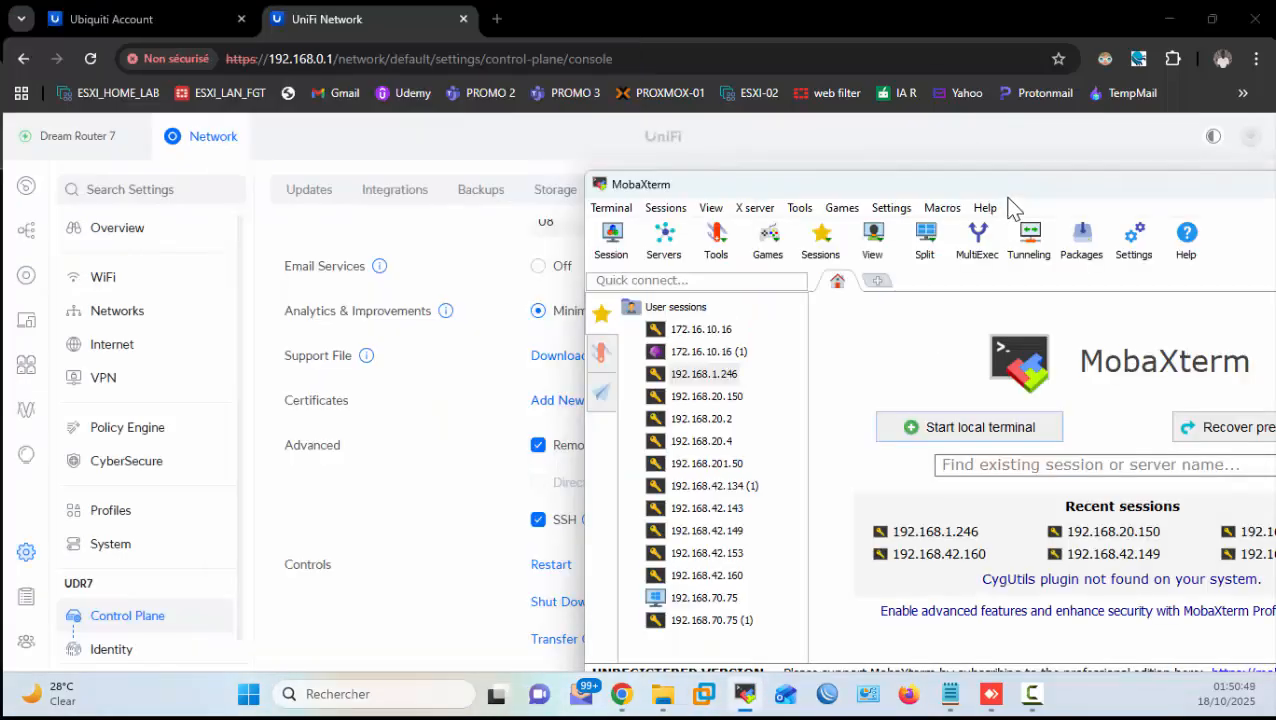
double_click(1036, 194)
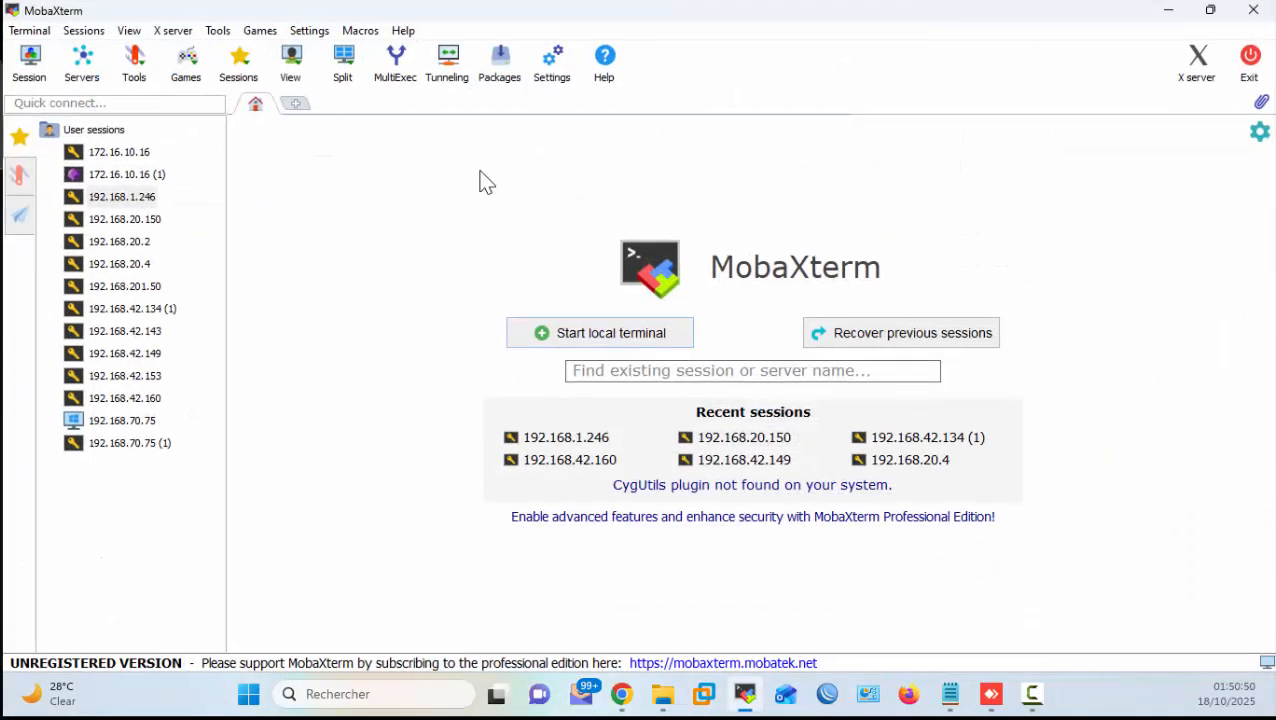
left_click(30, 64)
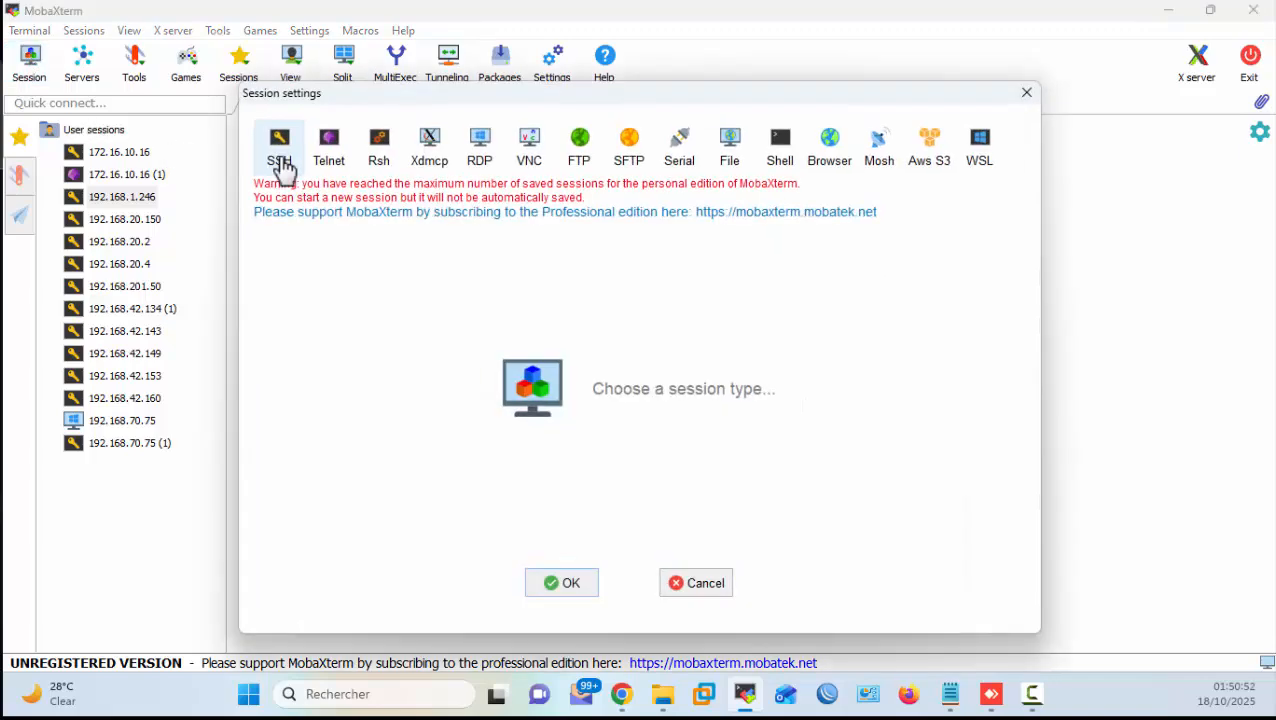
left_click(296, 166)
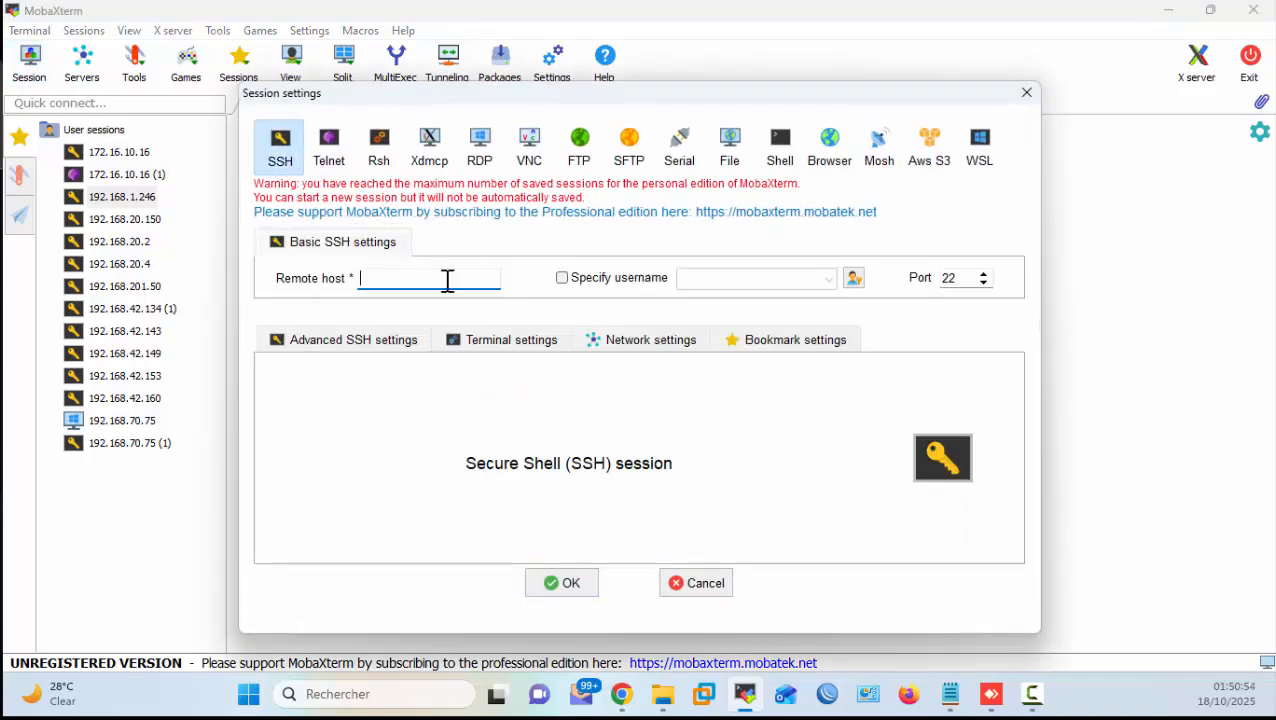
type("192.168.0.1")
key("Return")
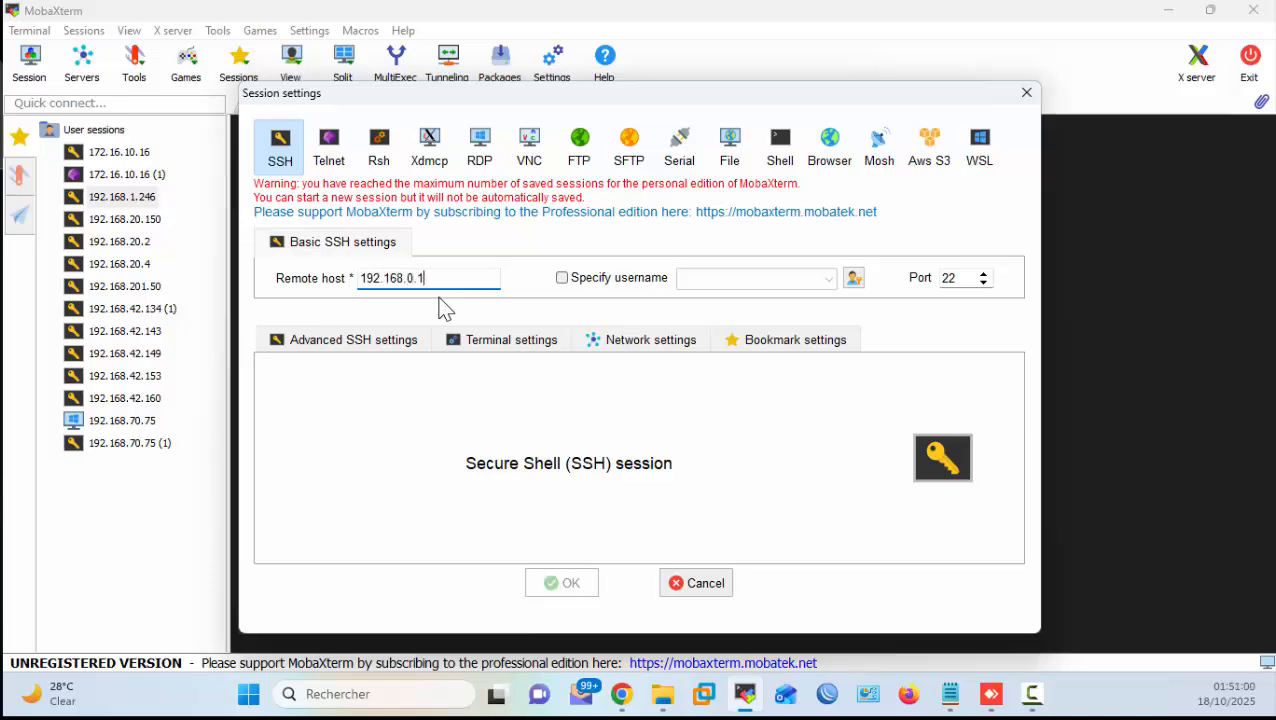
left_click(543, 397)
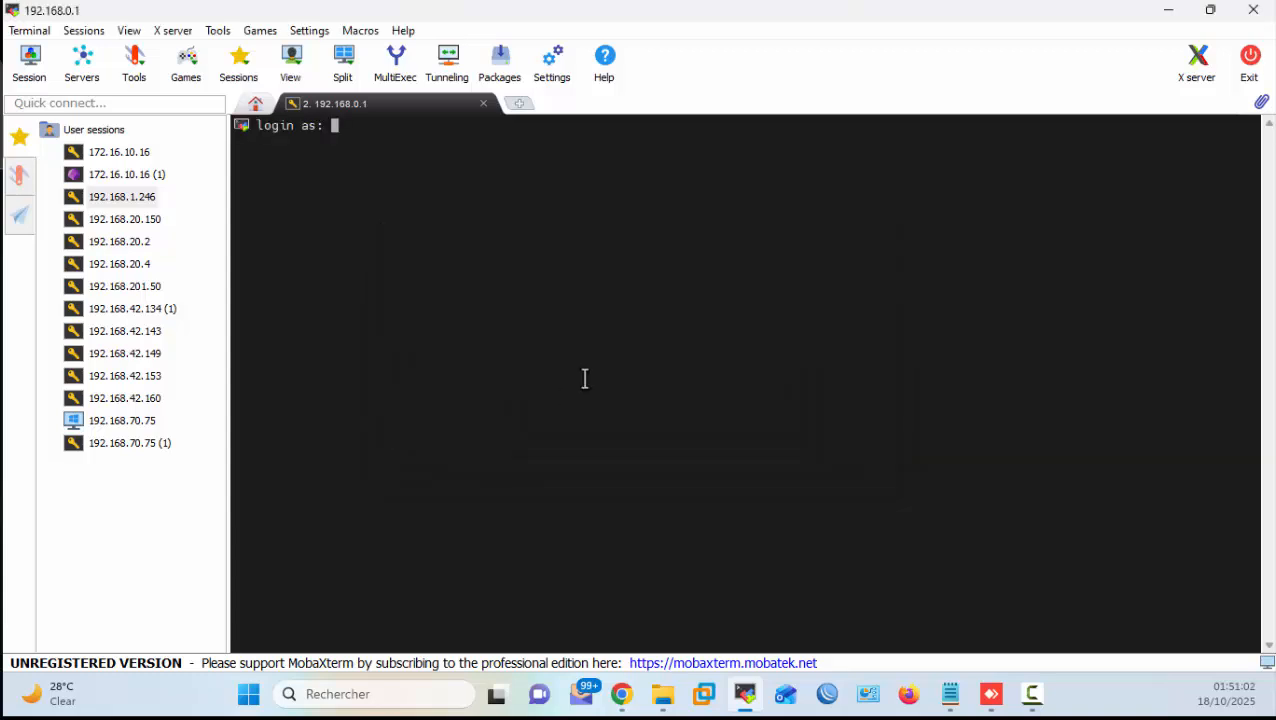
Step: Log in to the router's SSH session as root and enter the SSH password
type("root")
key("Return")
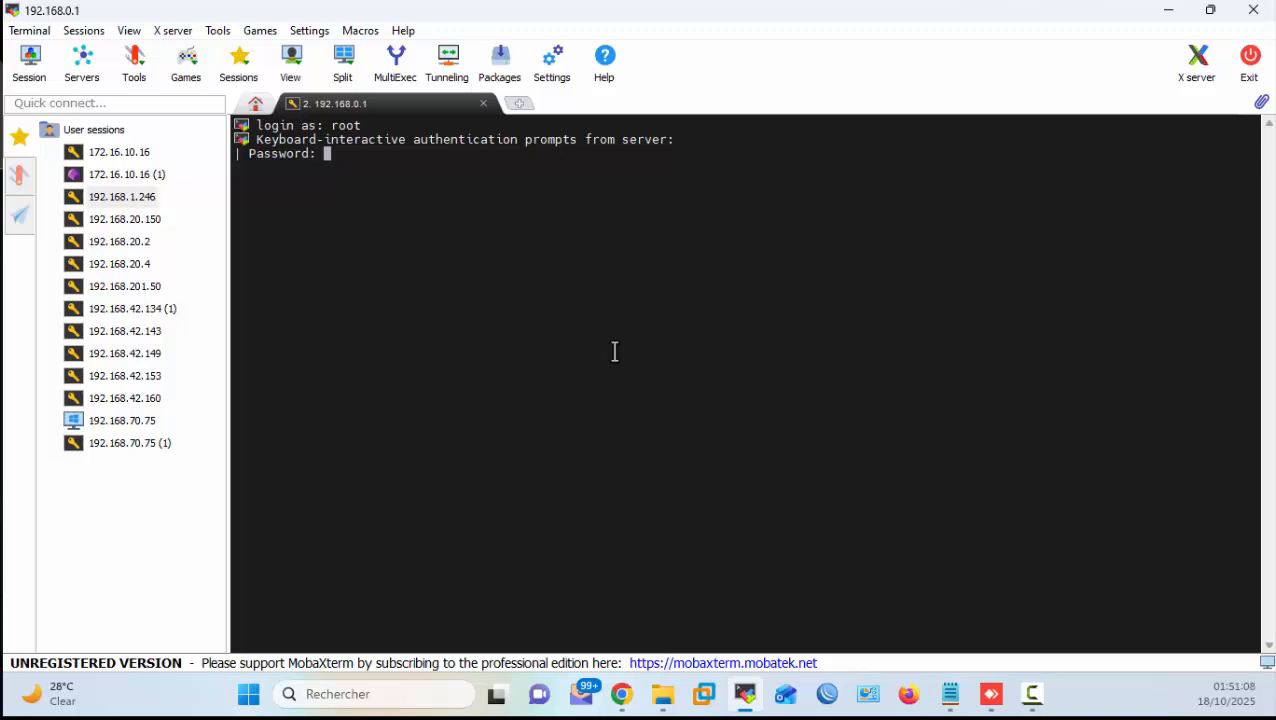
key("Return")
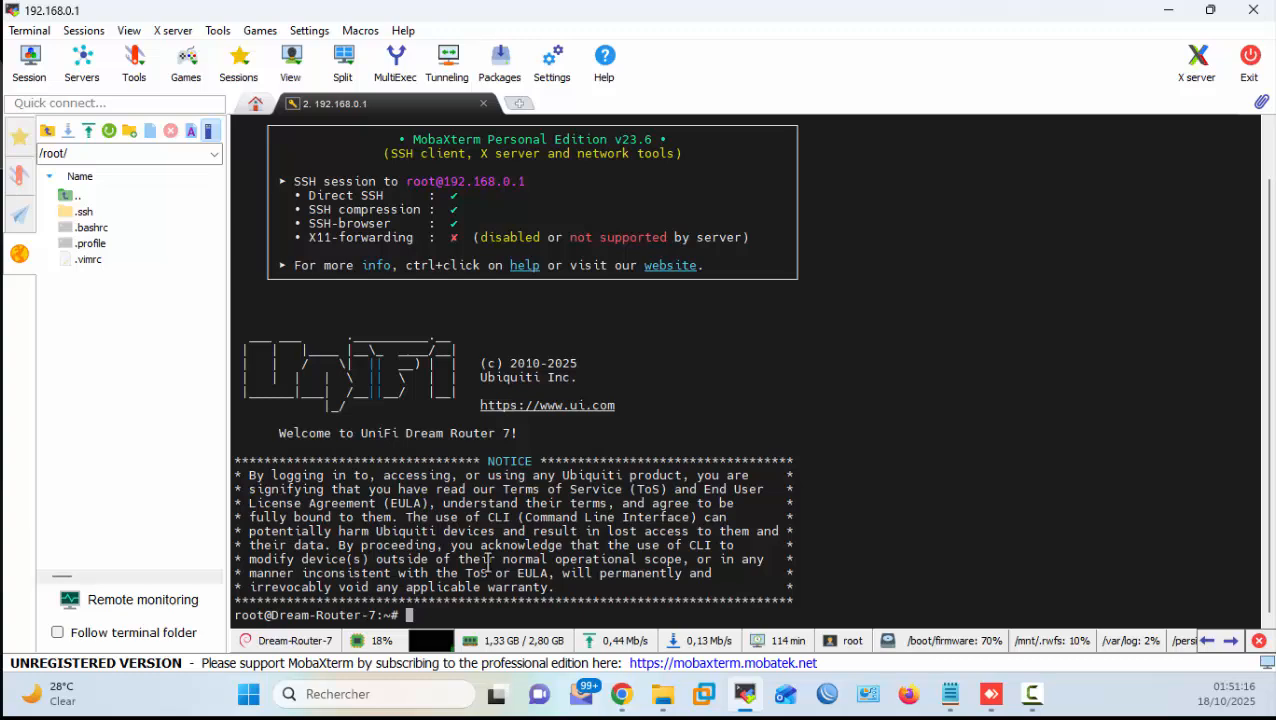
Step: List the contents of the router's home directory, and test connectivity by pinging 8.8.8.8 for a few replies before stopping it
type("ls")
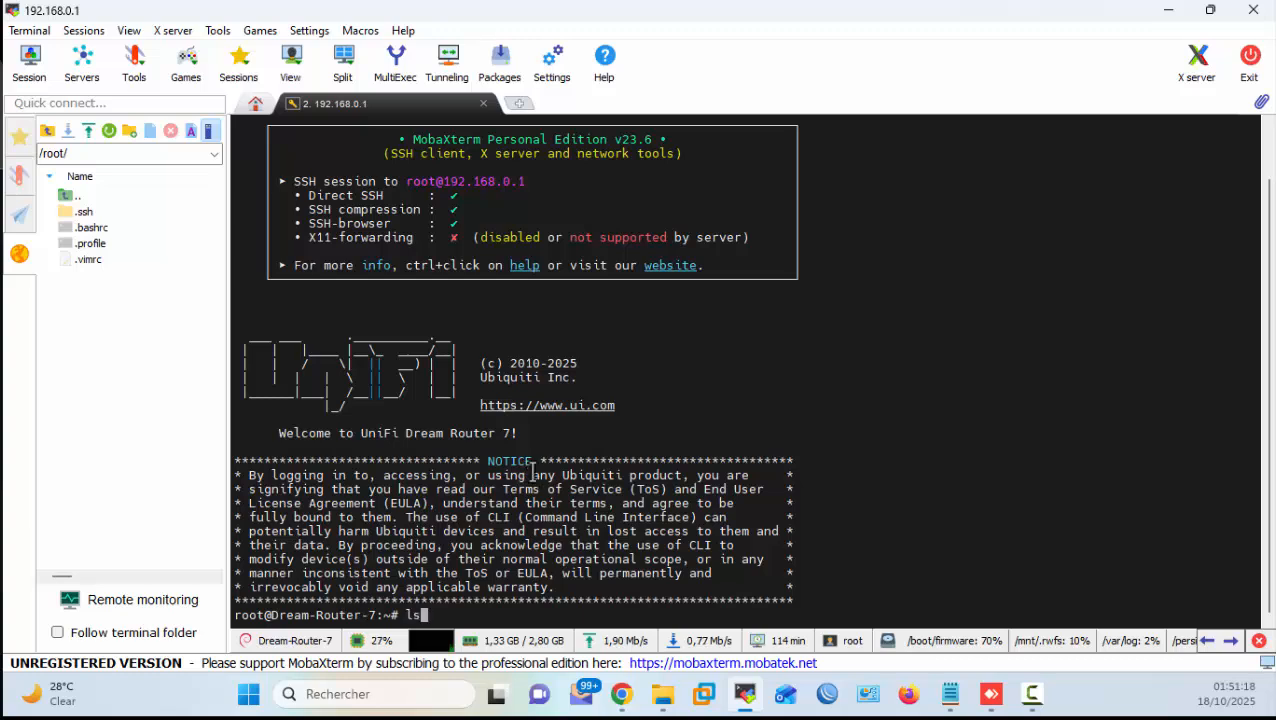
key("Return")
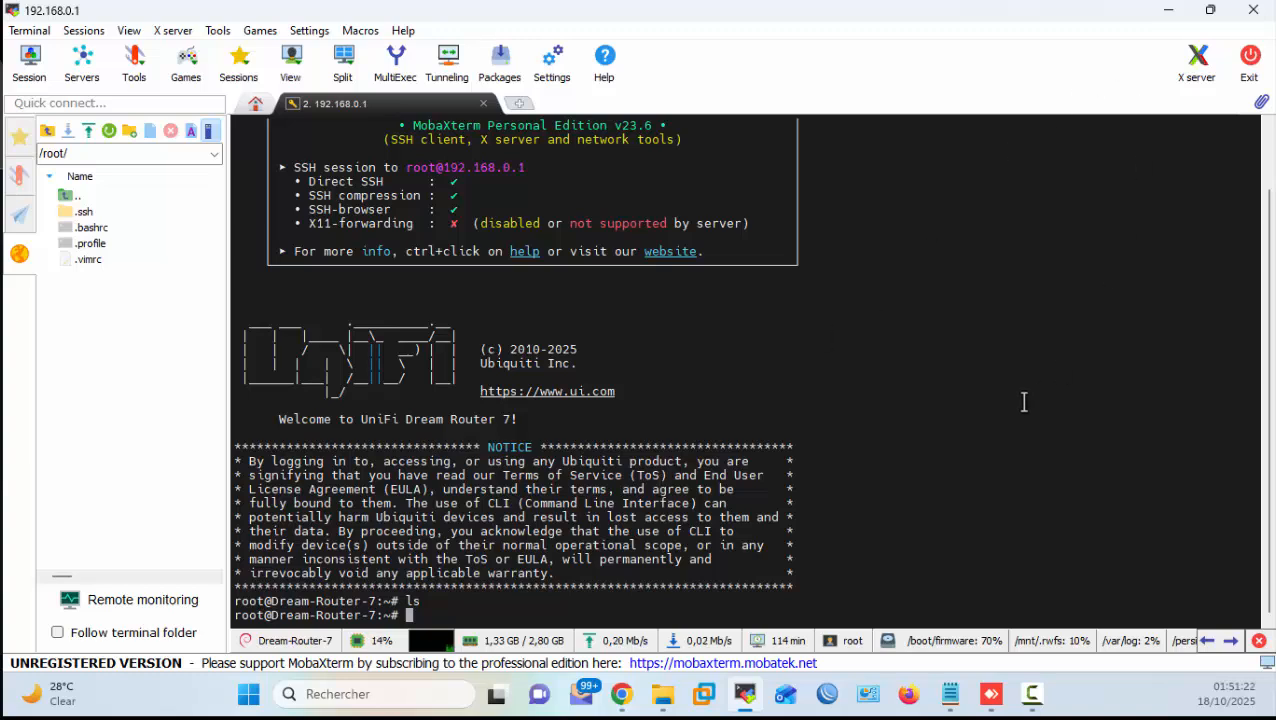
type("ping ")
type("8.8.8.8")
key("BackSpace")
key("BackSpace")
key("BackSpace")
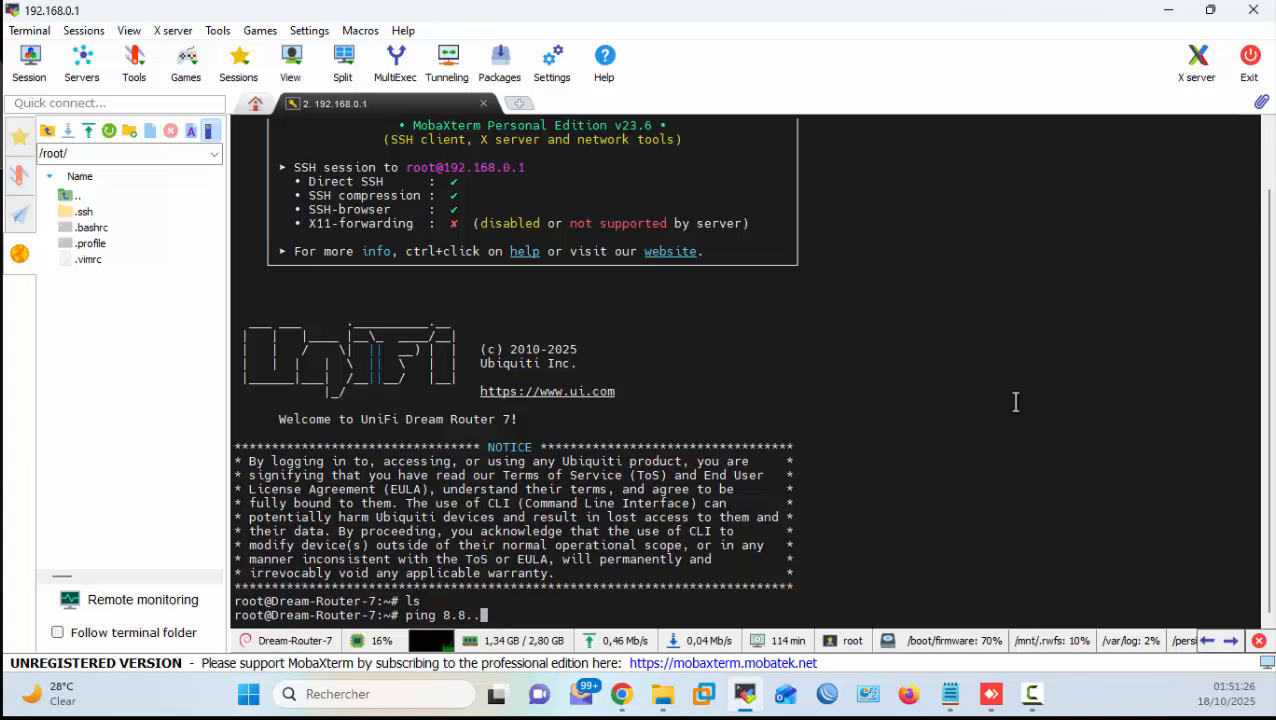
type("8.8")
key("Return")
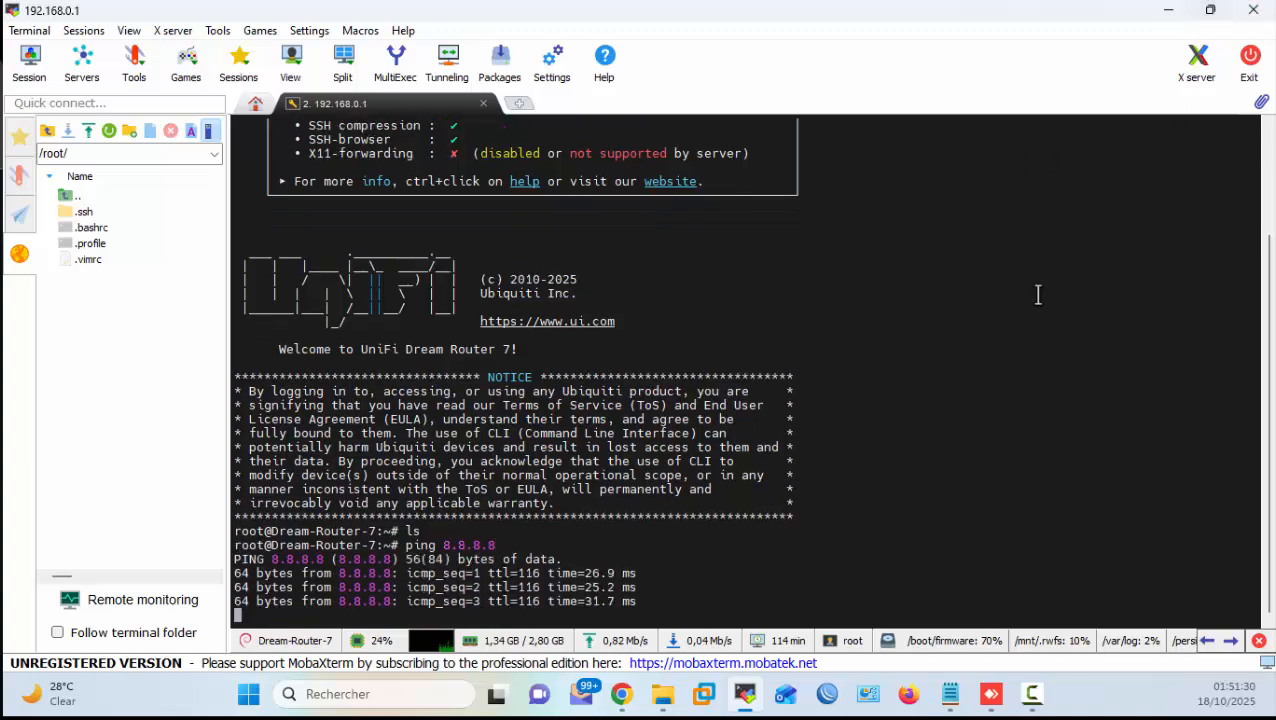
key("ctrl+c")
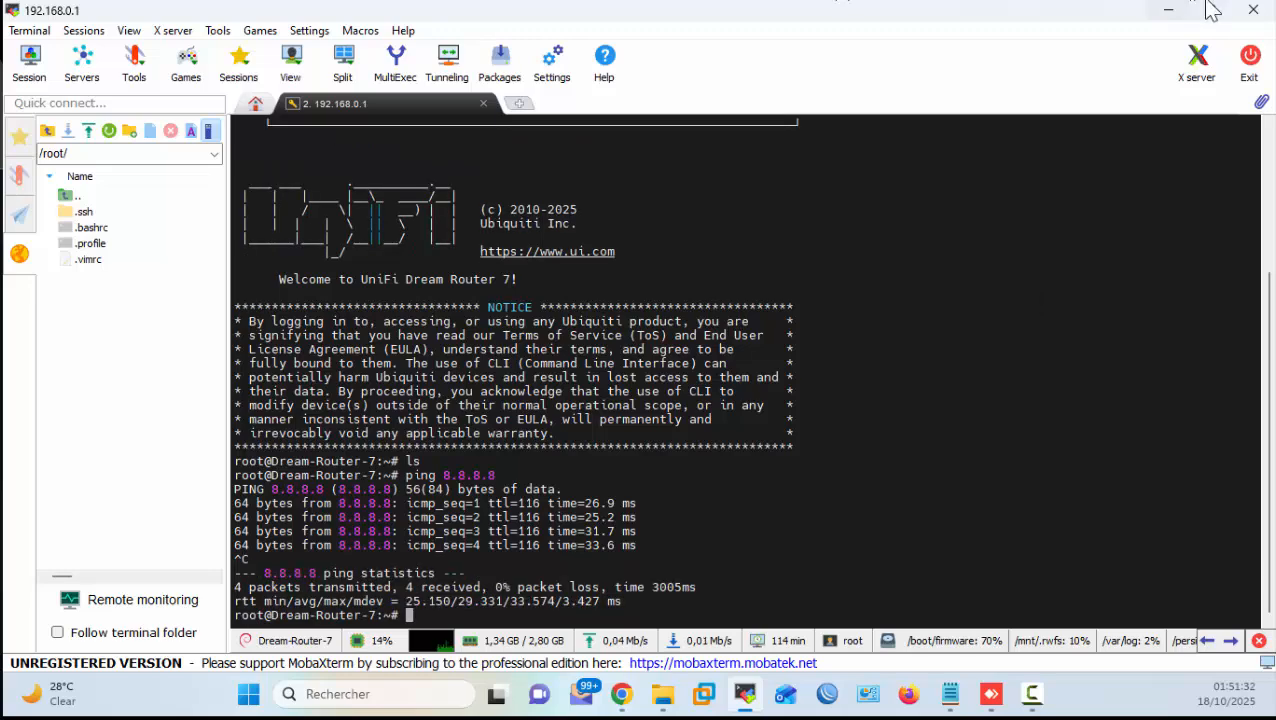
Step: Switch back to UniFi Network in Chrome and update the Network application to version 9.5.21 from the Control Plane updates
left_click(1166, 10)
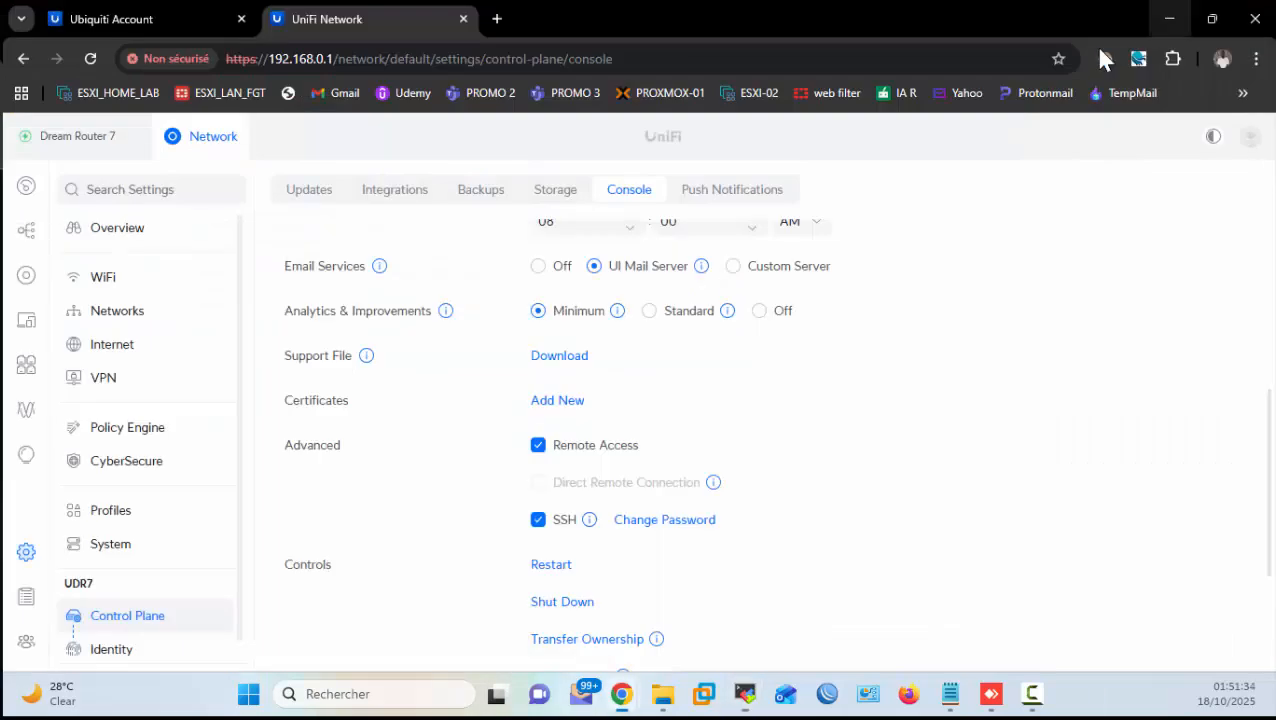
scroll(143, 630, "down", 2)
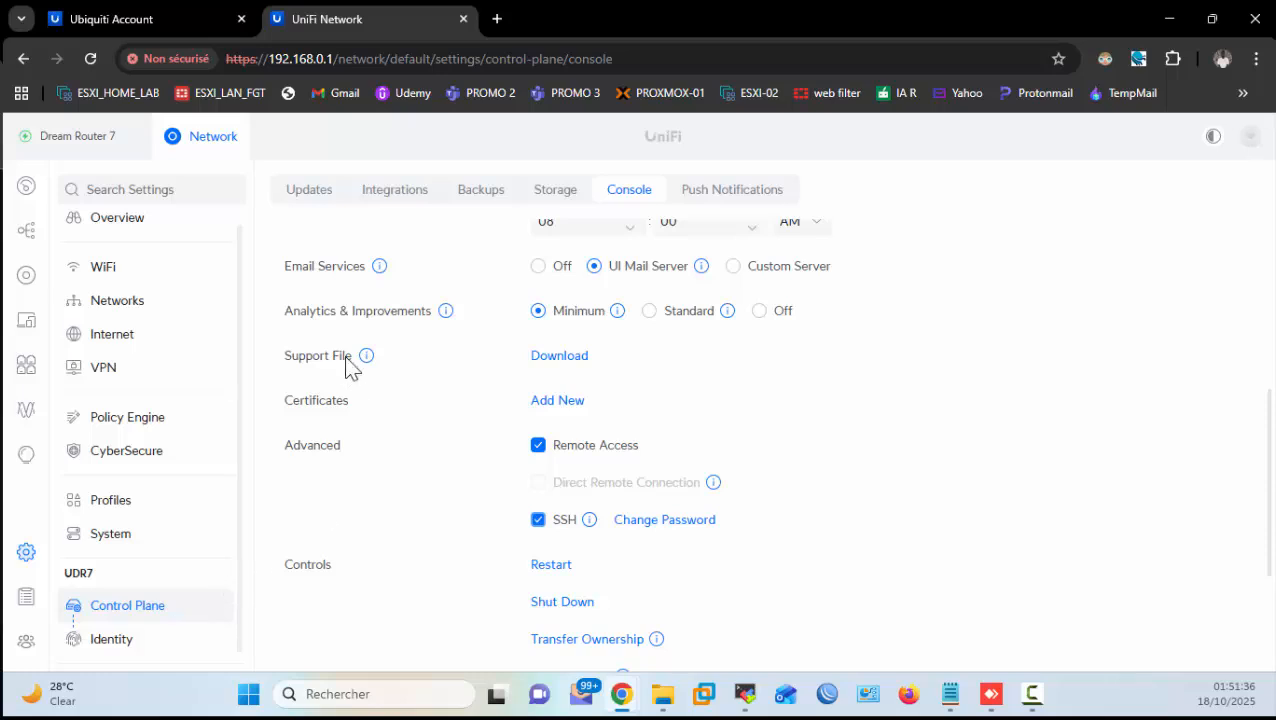
left_click(300, 192)
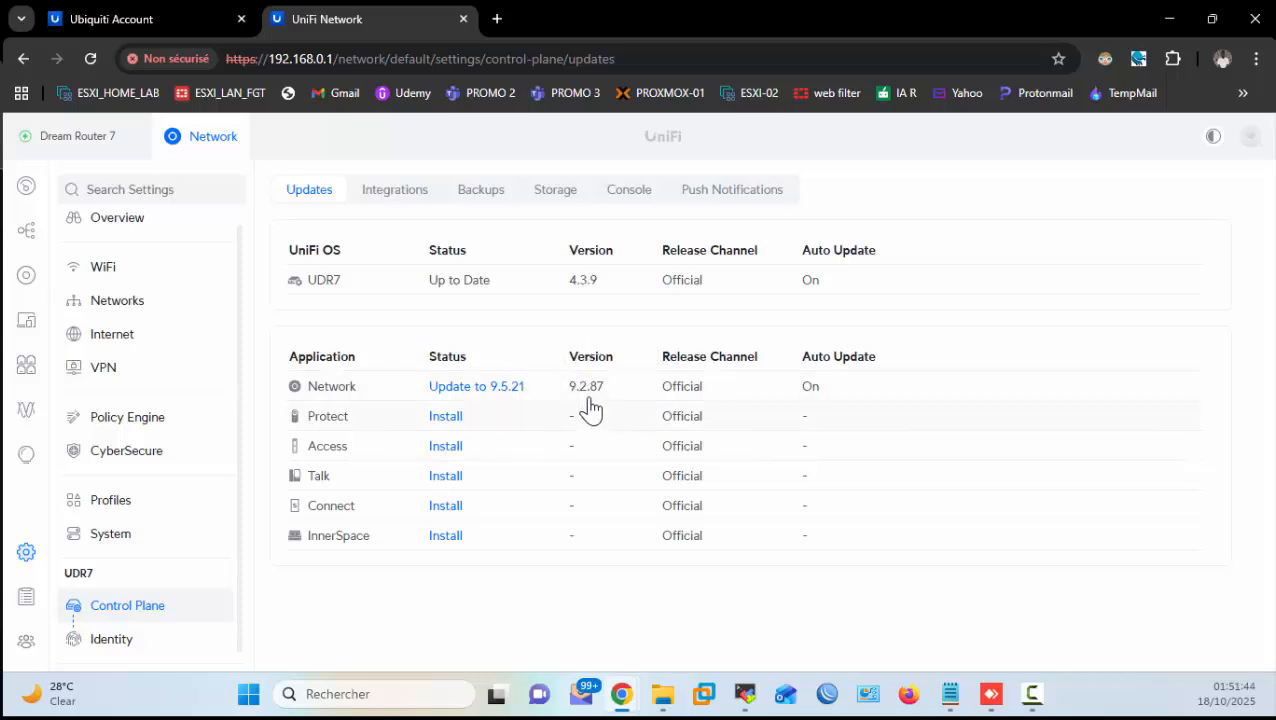
mouse_move(462, 397)
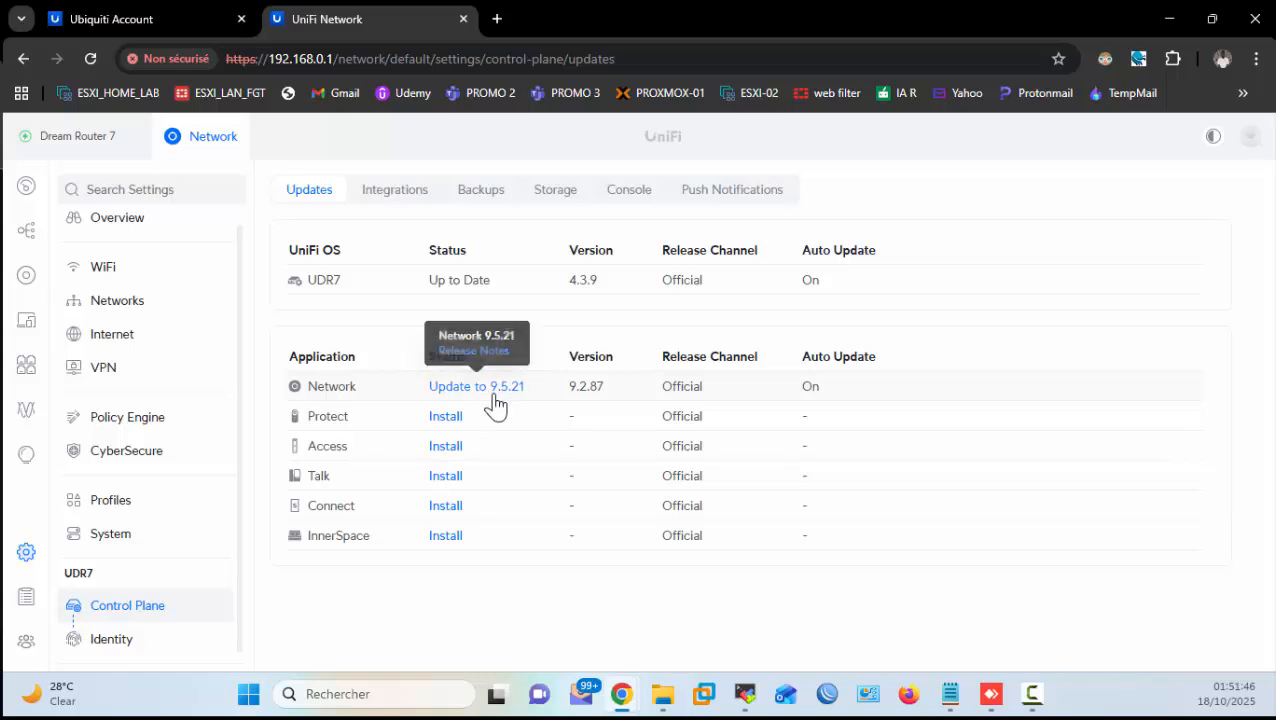
left_click(496, 398)
left_click(580, 338)
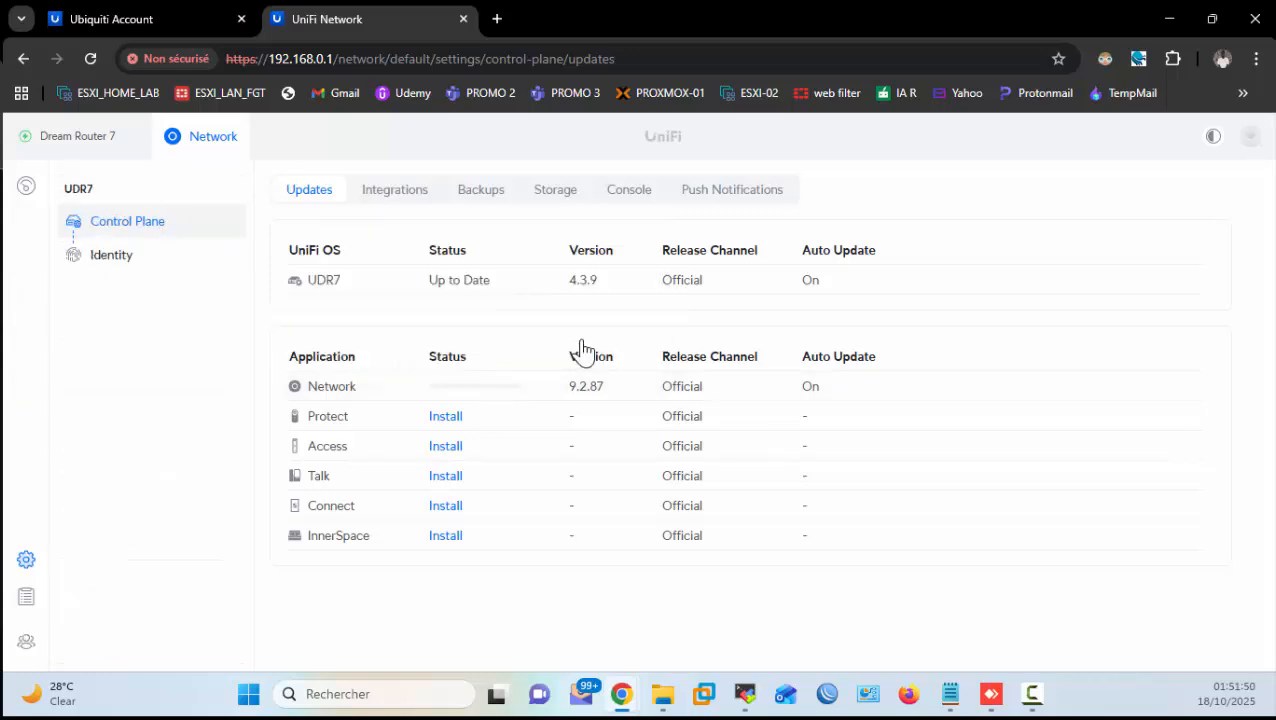
mouse_move(445, 395)
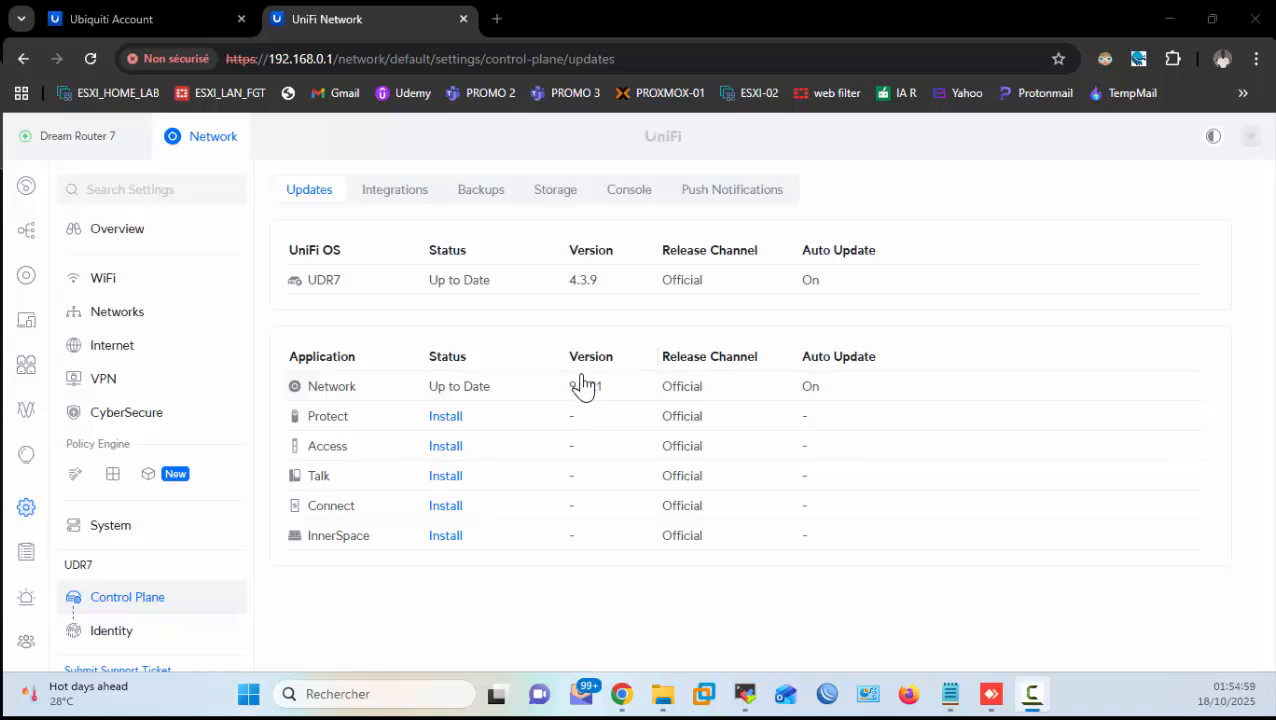
Step: Examine the update settings of UniFi OS and the Network application, including the available release channels
left_click(496, 292)
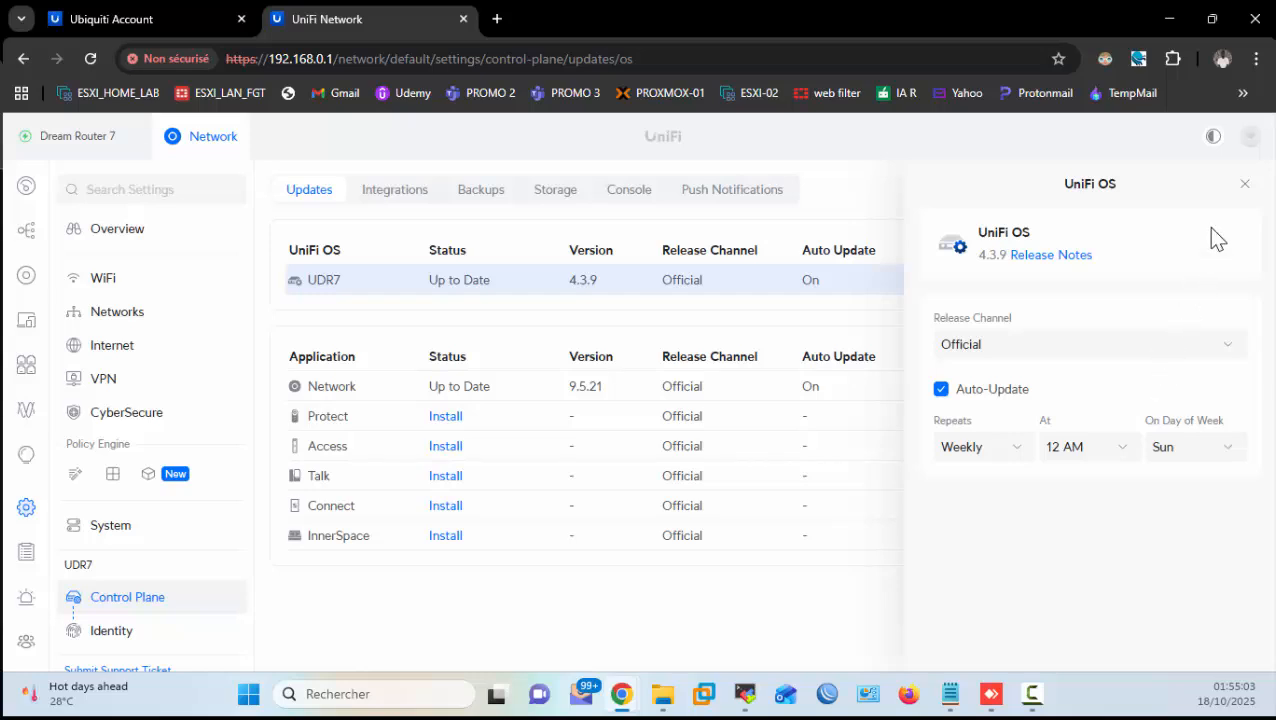
left_click(1243, 185)
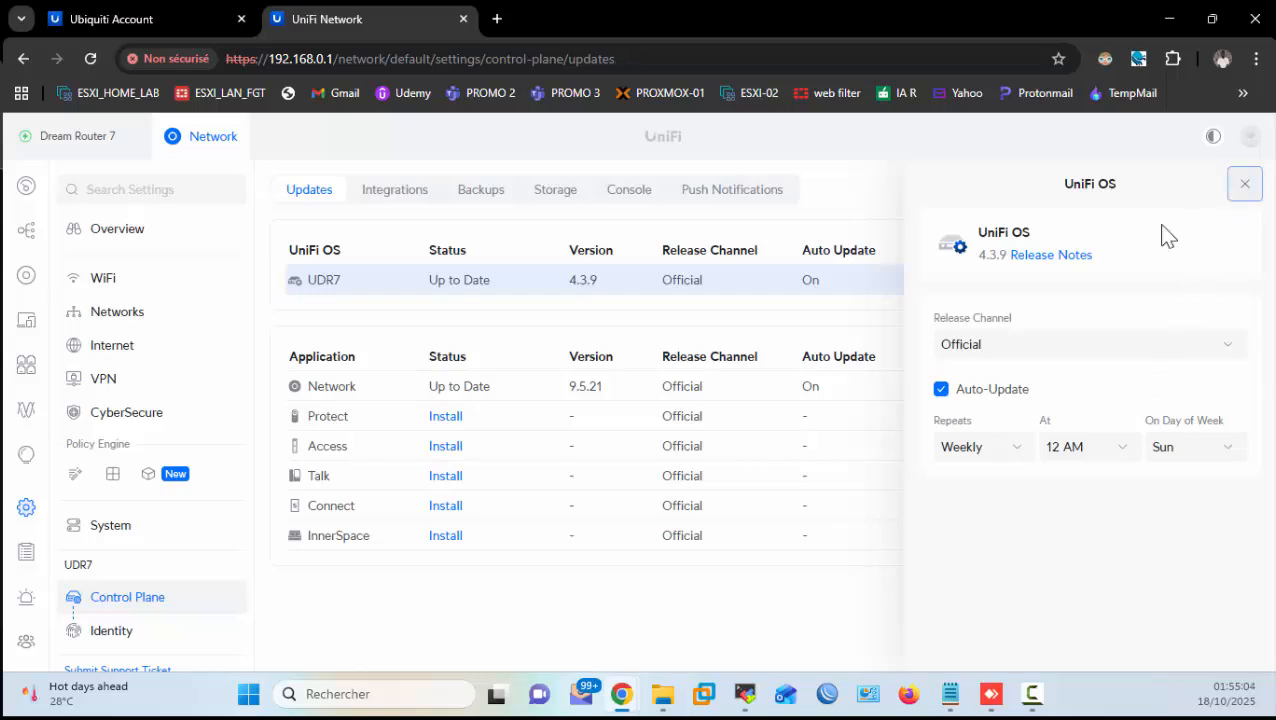
left_click(596, 392)
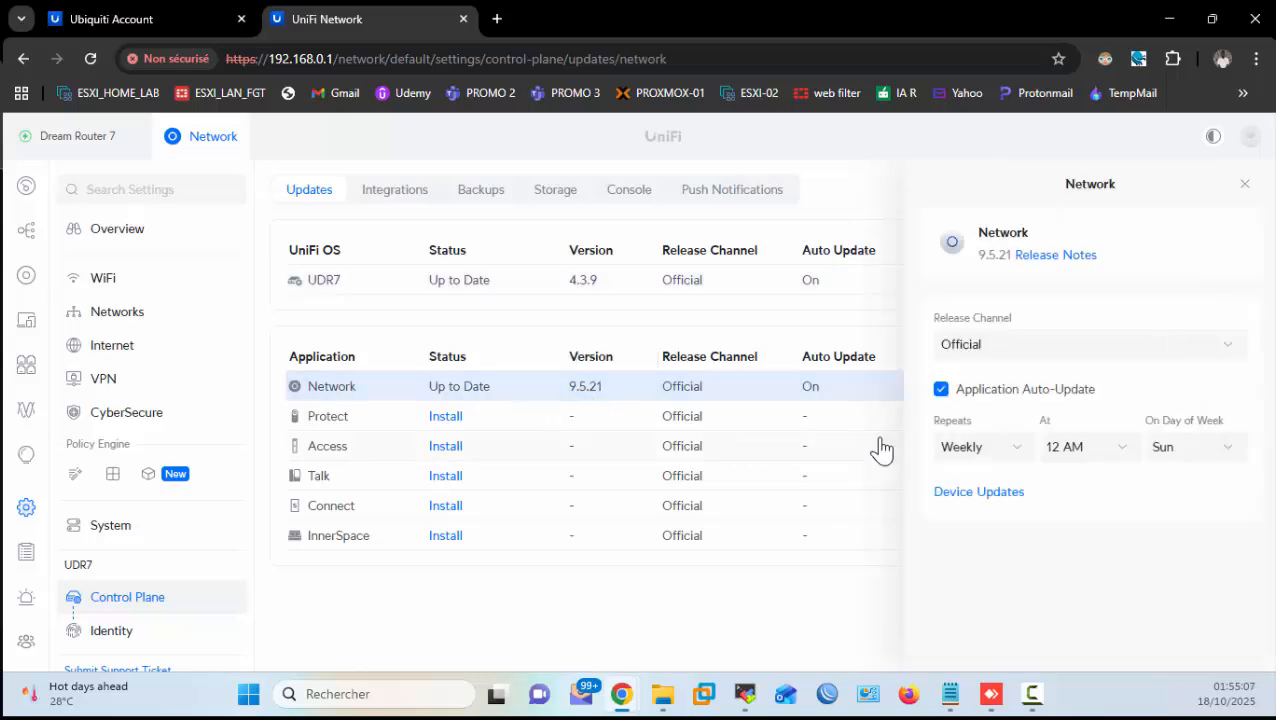
left_click(1006, 352)
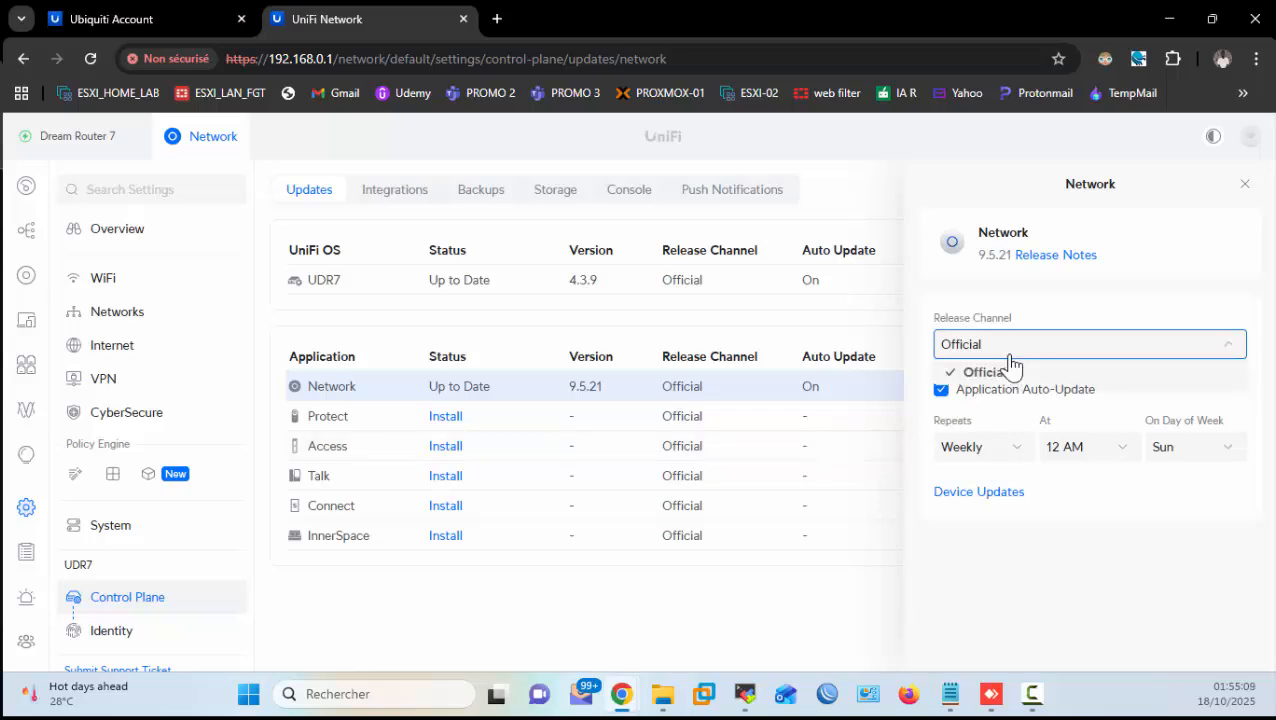
left_click(366, 610)
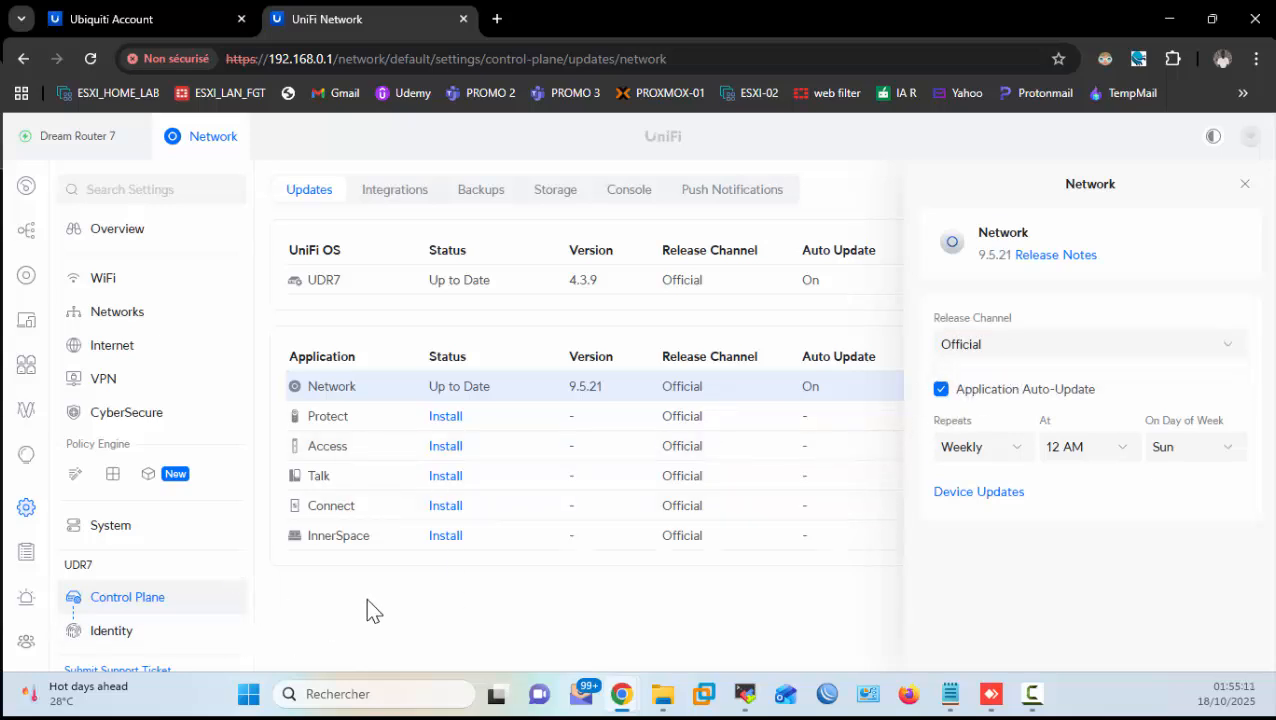
Step: Look at the WiFi settings, and reload the page on the settings overview
left_click(138, 288)
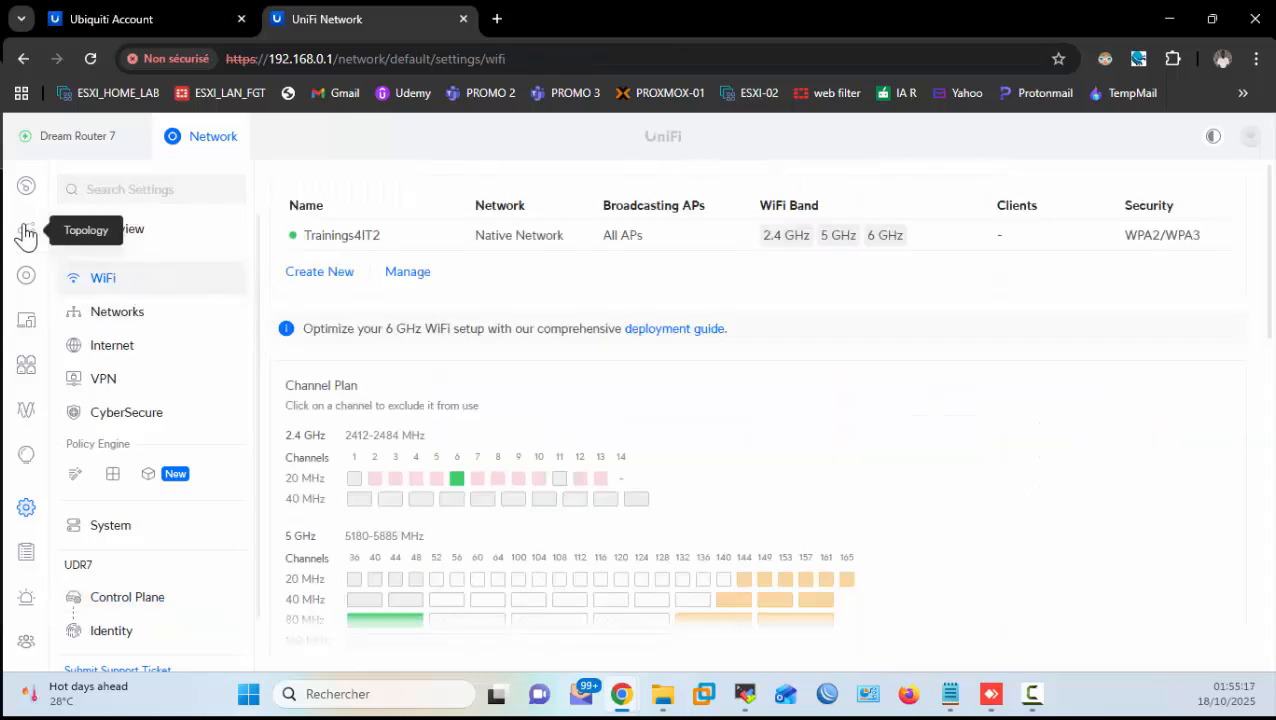
left_click(26, 507)
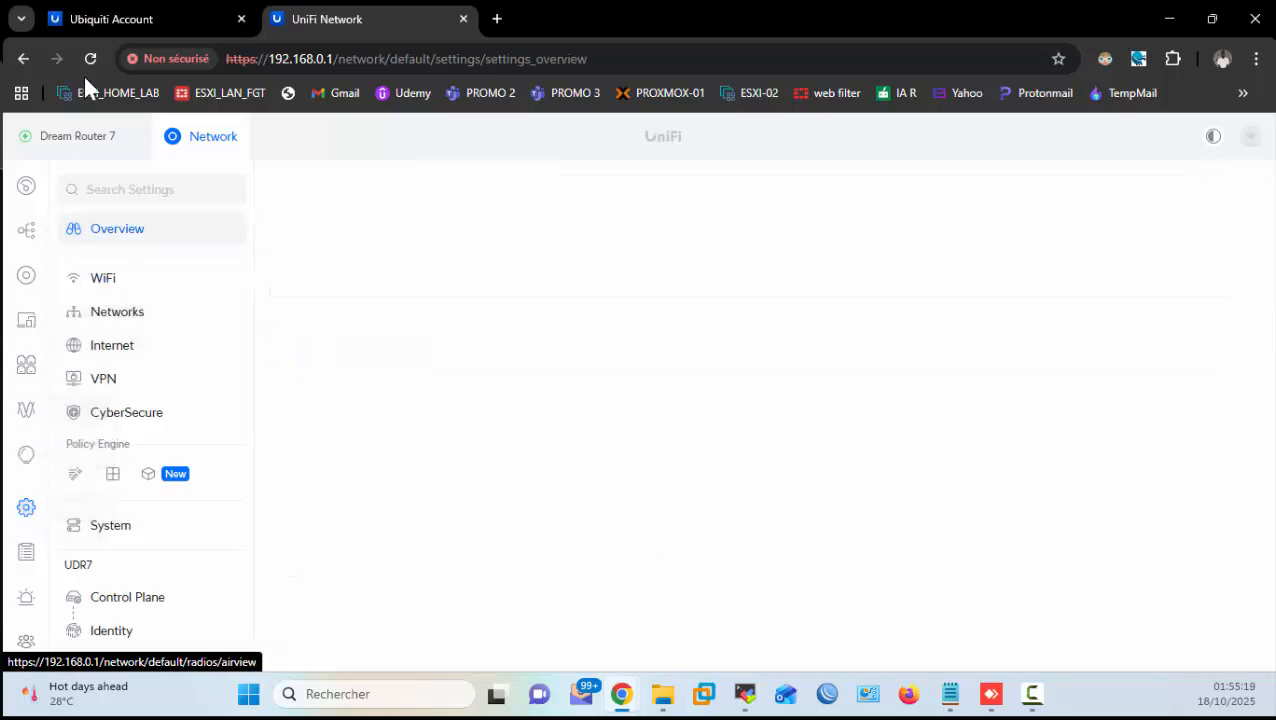
left_click(90, 59)
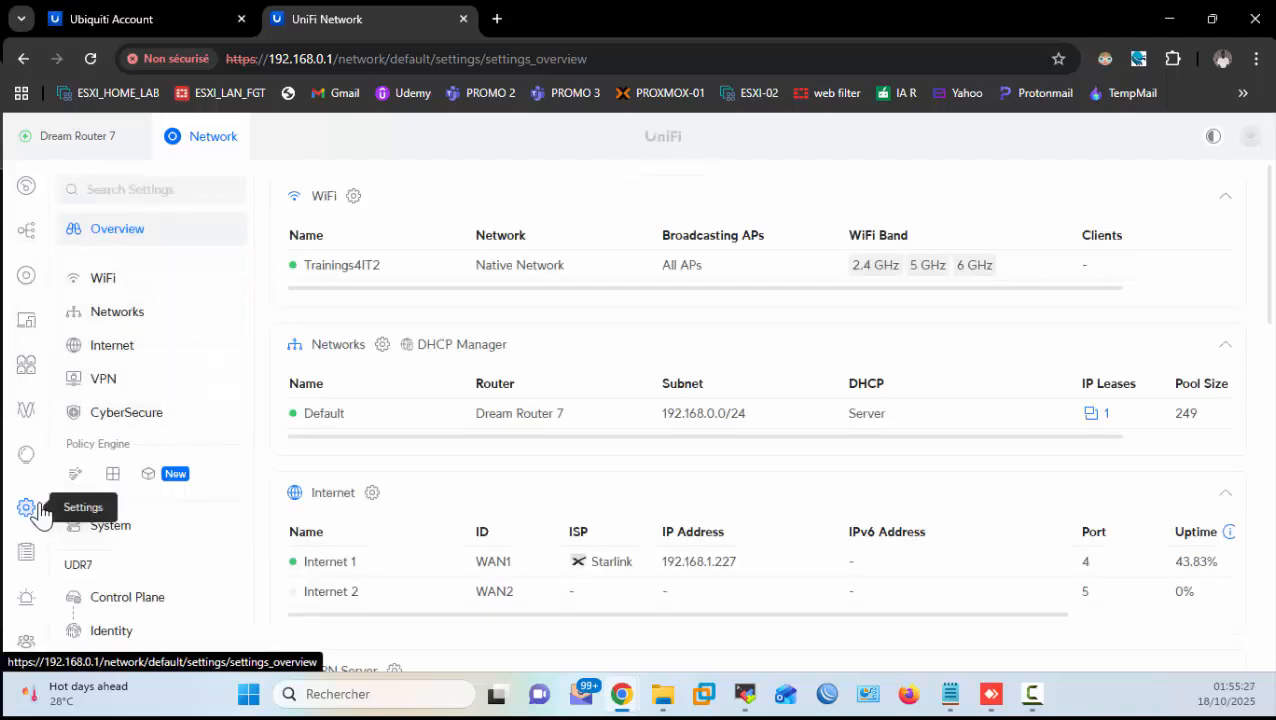
Step: Examine the Networks settings, including the services in the Gateway mDNS Proxy's service scope
left_click(145, 315)
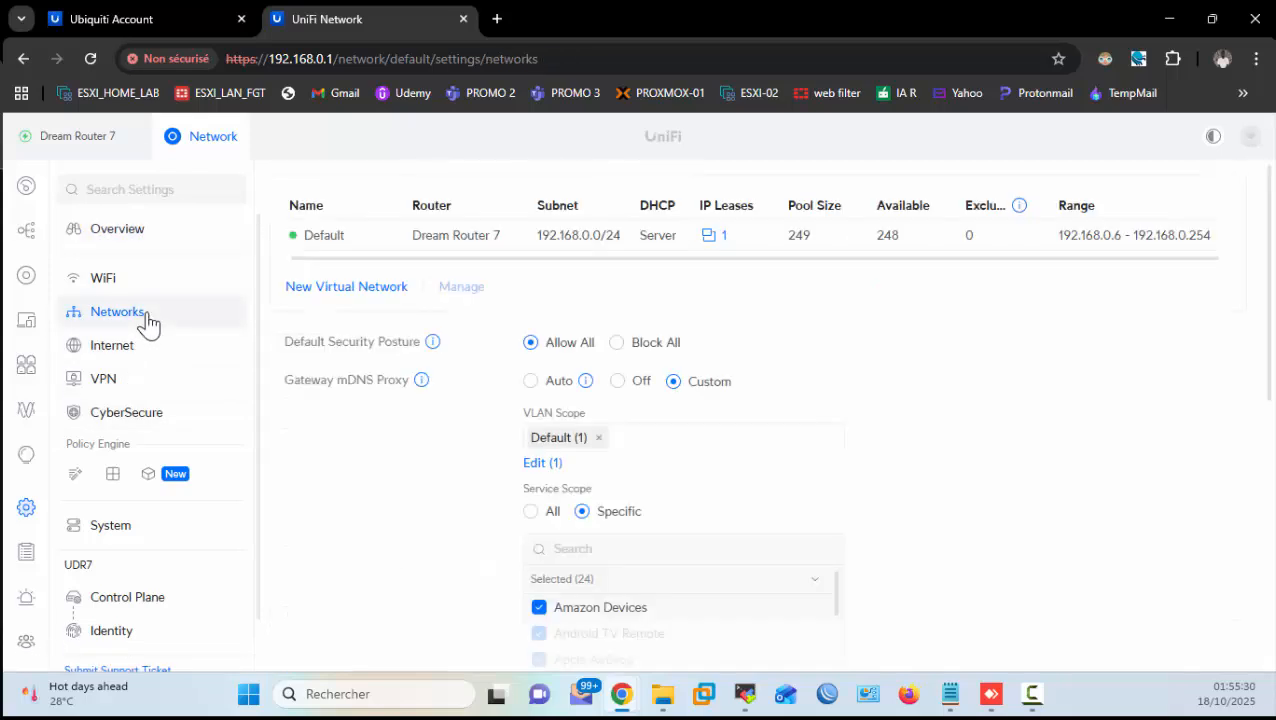
scroll(504, 400, "down", 2)
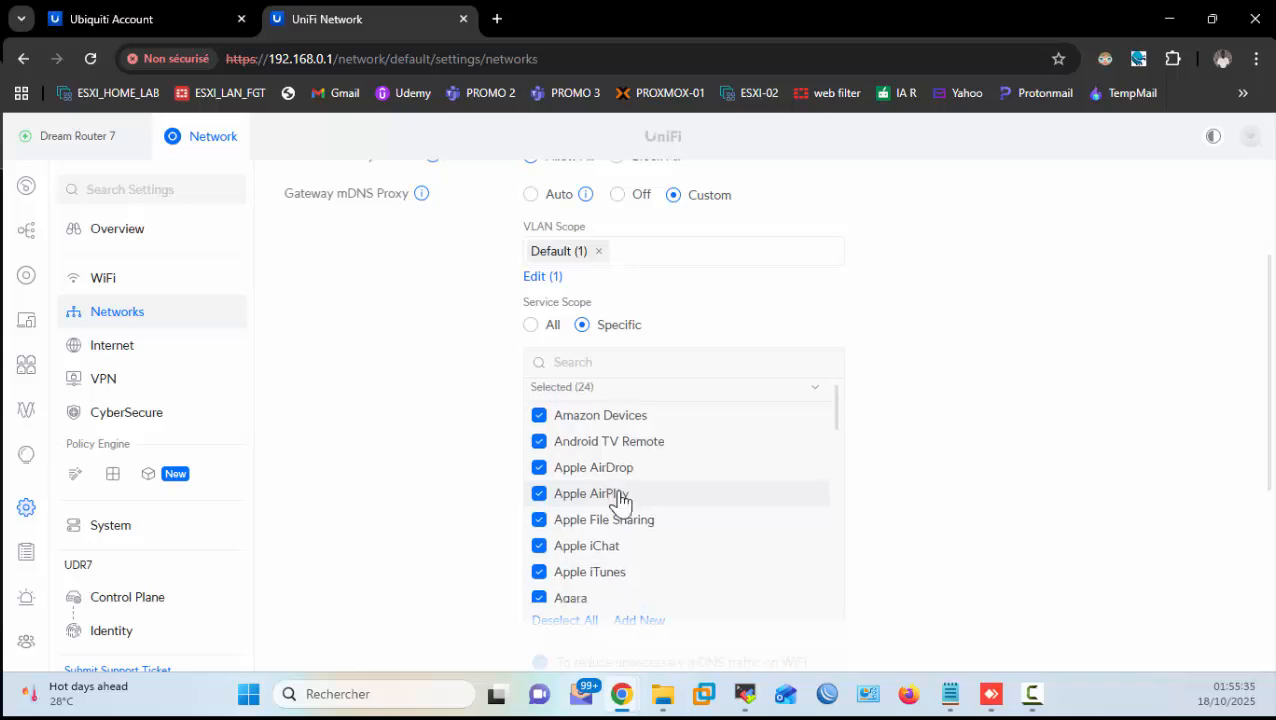
scroll(620, 498, "down", 5)
scroll(620, 498, "down", 4)
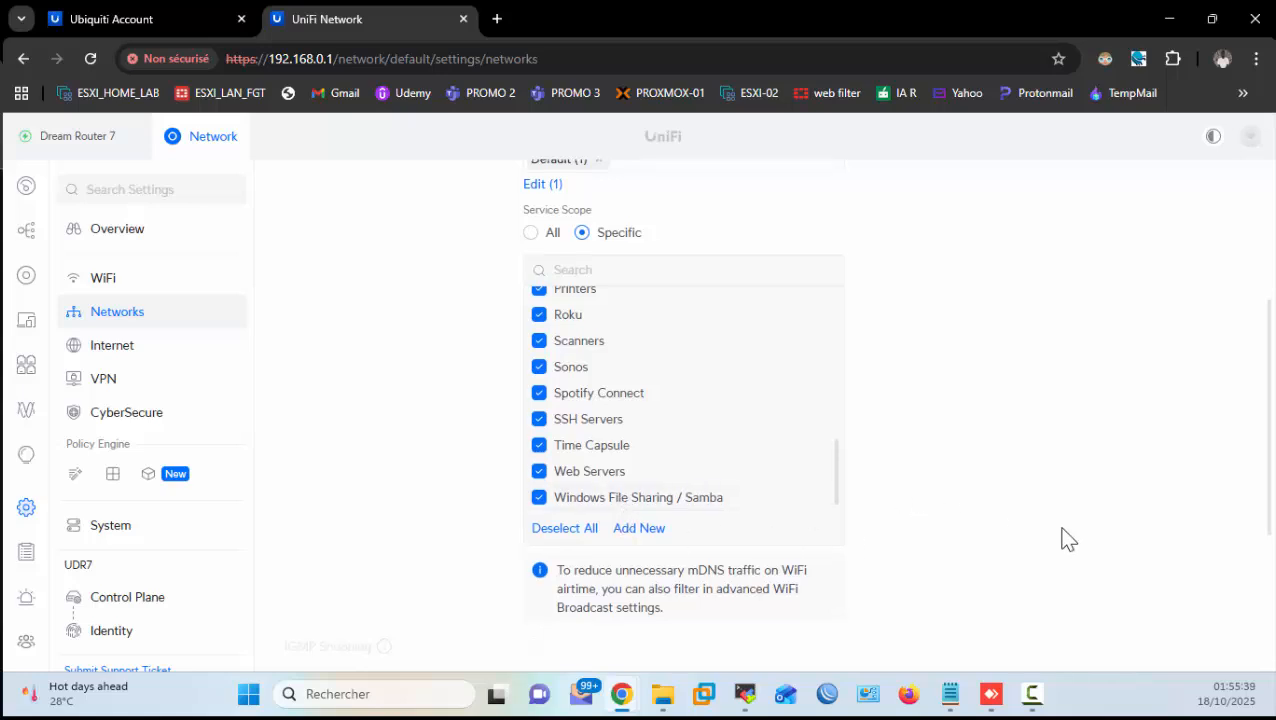
scroll(1050, 510, "up", 3)
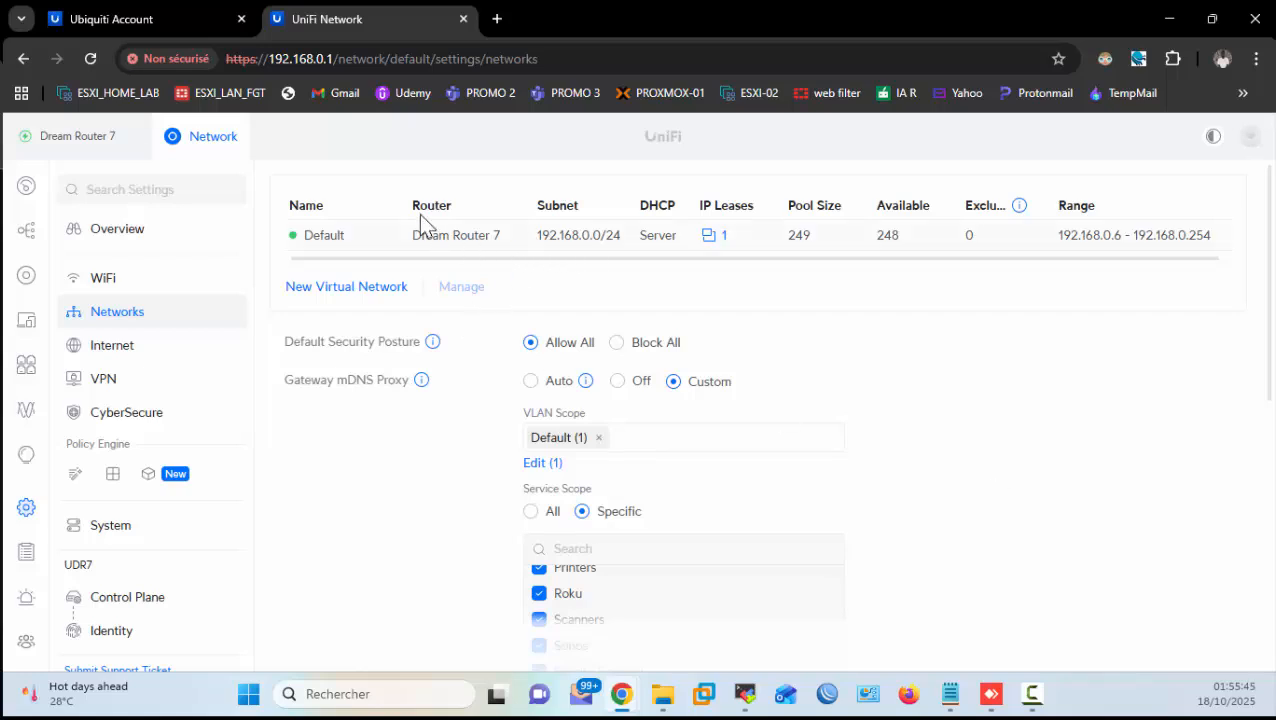
Step: Start a new virtual network named HomeLab_Network on Dream Router 7, keeping it in the Internal zone
left_click(338, 288)
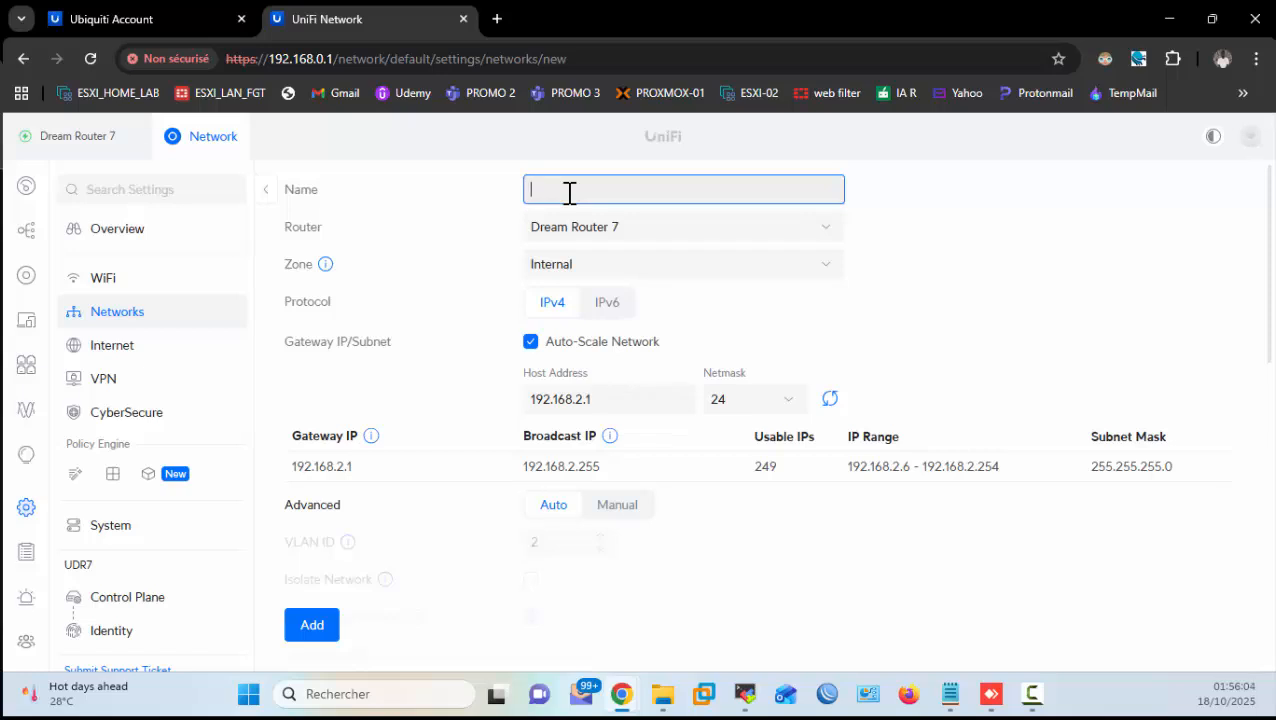
type("HomeLab")
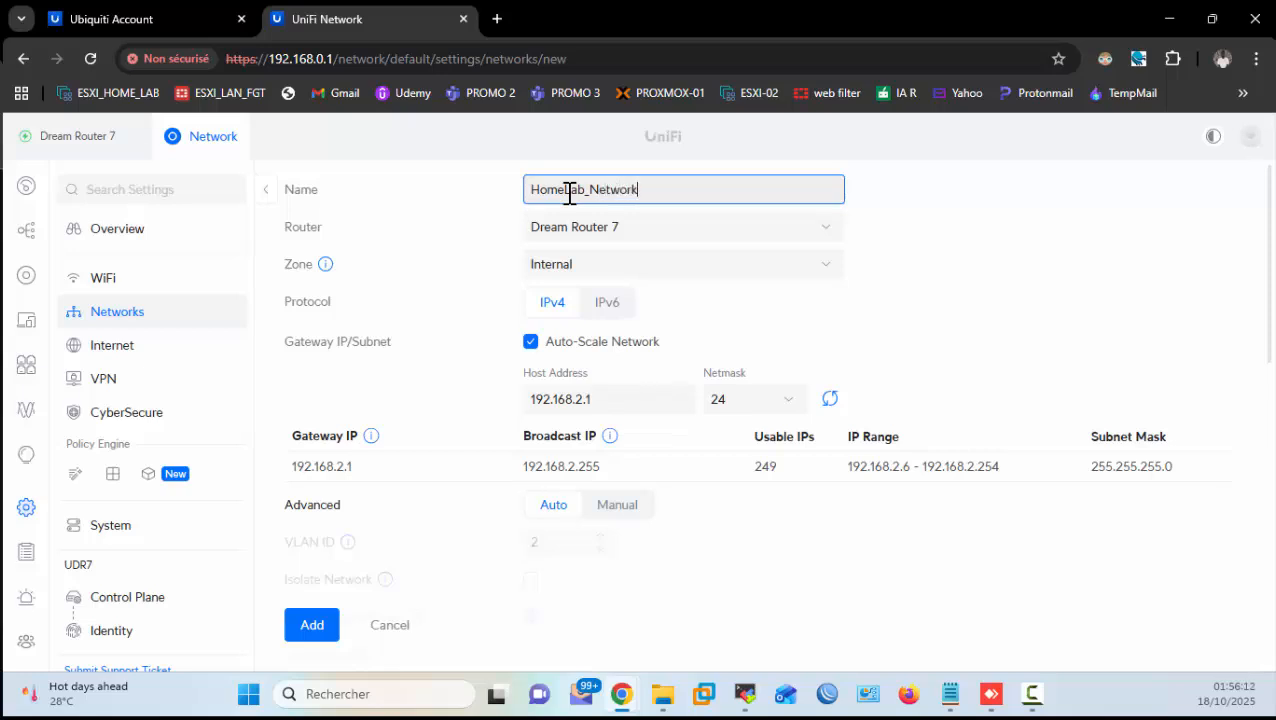
left_click(470, 228)
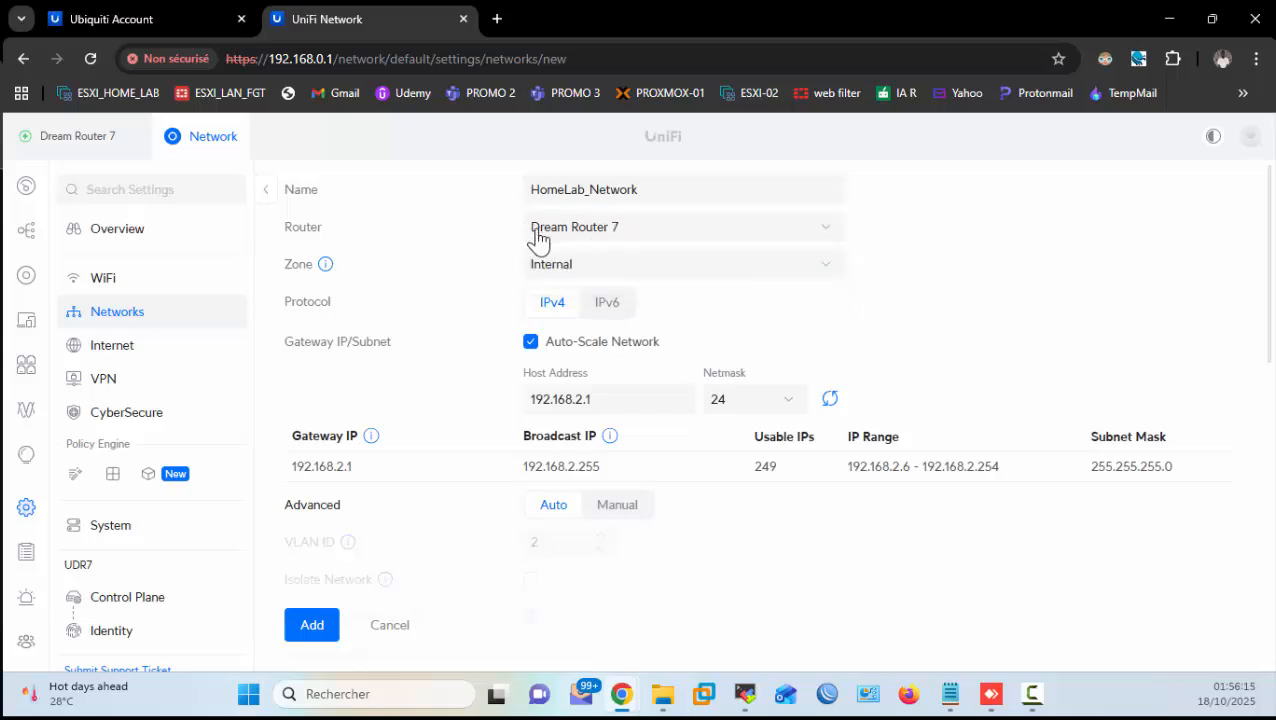
left_click(604, 268)
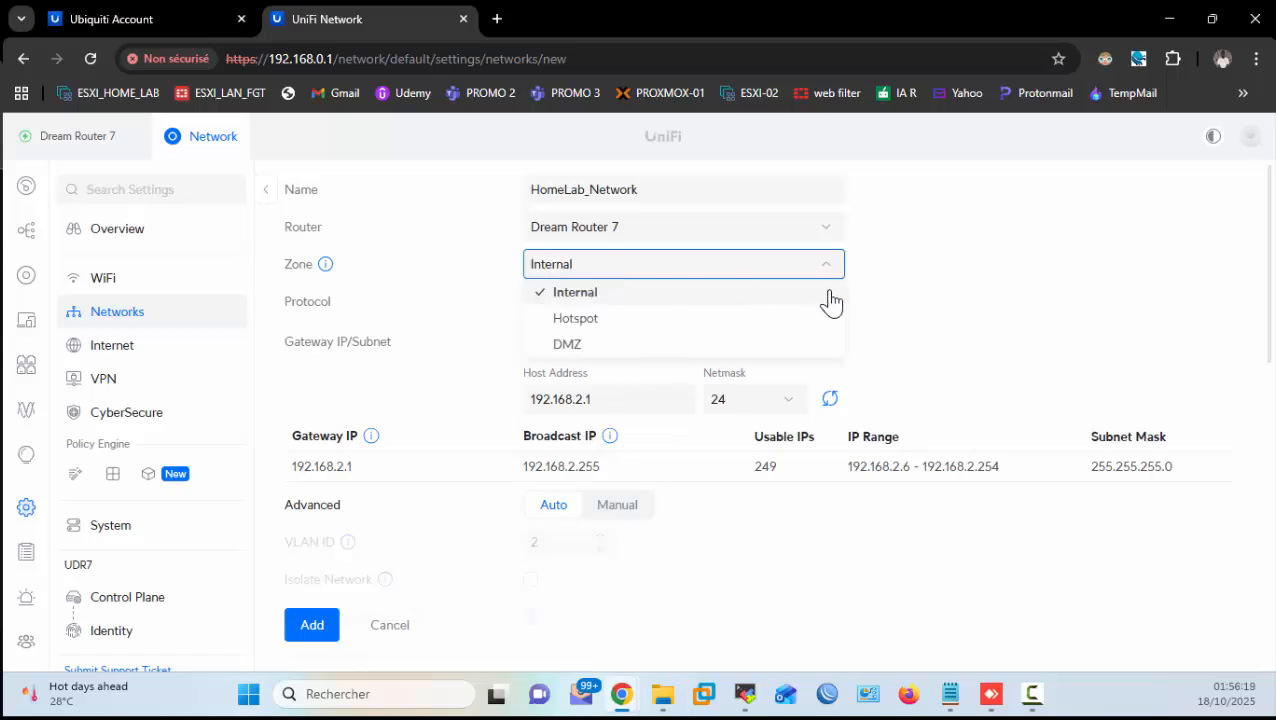
left_click(970, 270)
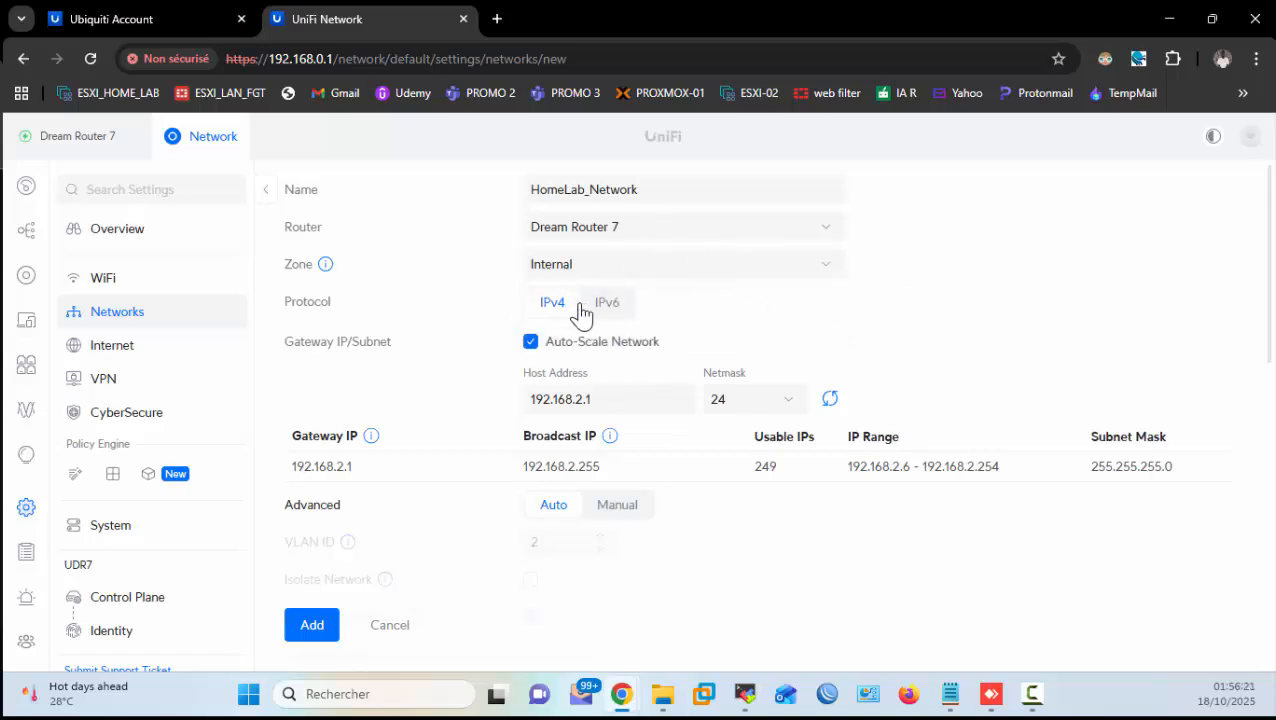
Step: Turn off Auto-Scale Network for HomeLab_Network, keeping host address 192.168.2.1 with netmask 24
scroll(557, 324, "down", 1)
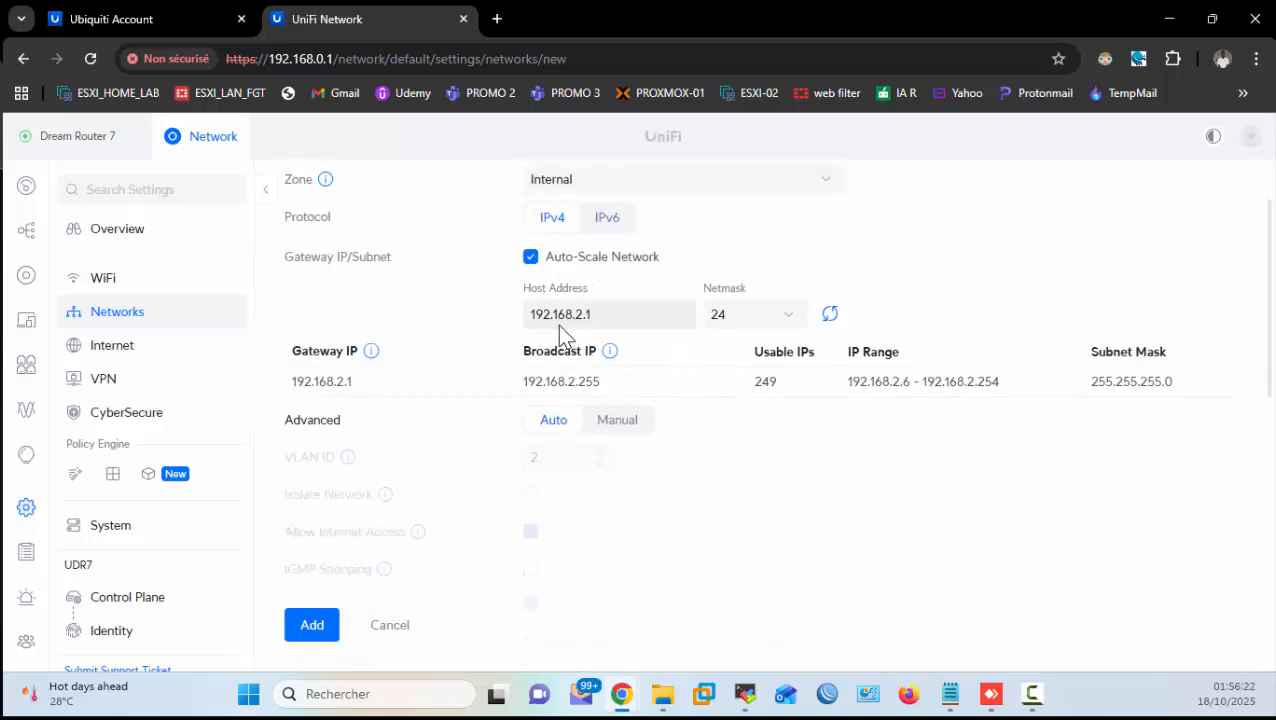
left_click(527, 256)
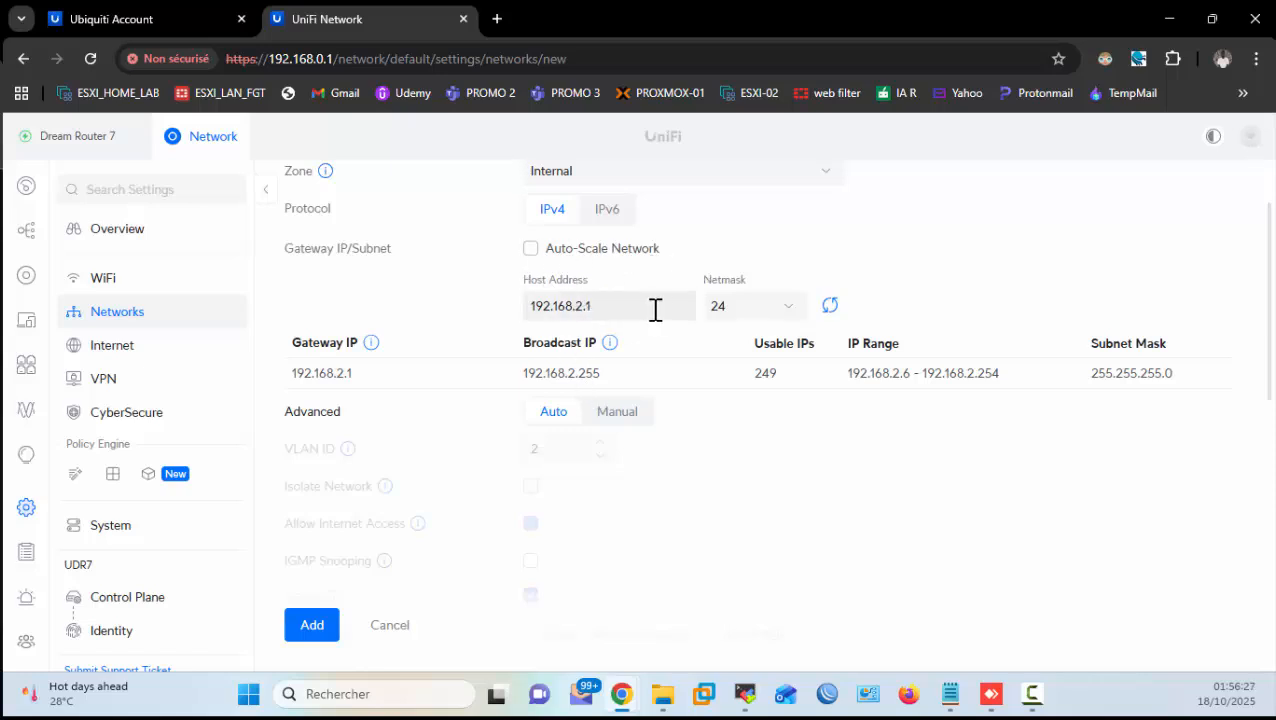
left_click(578, 306)
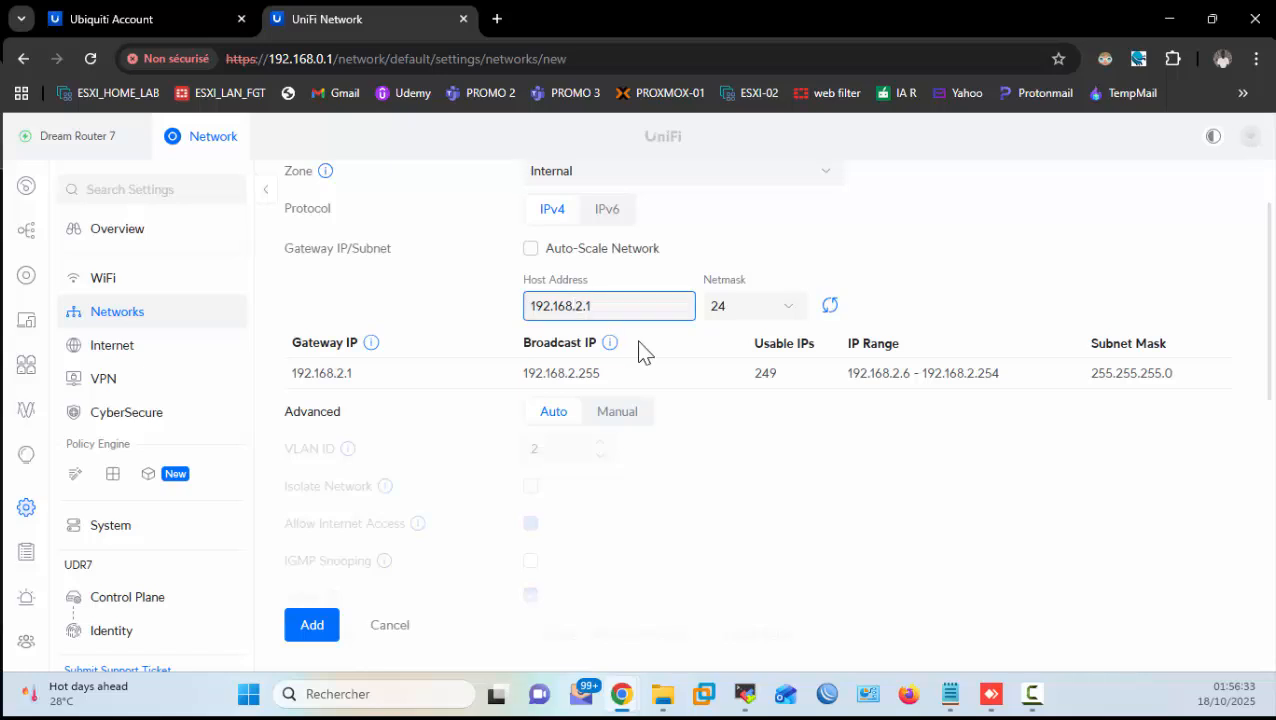
double_click(593, 307)
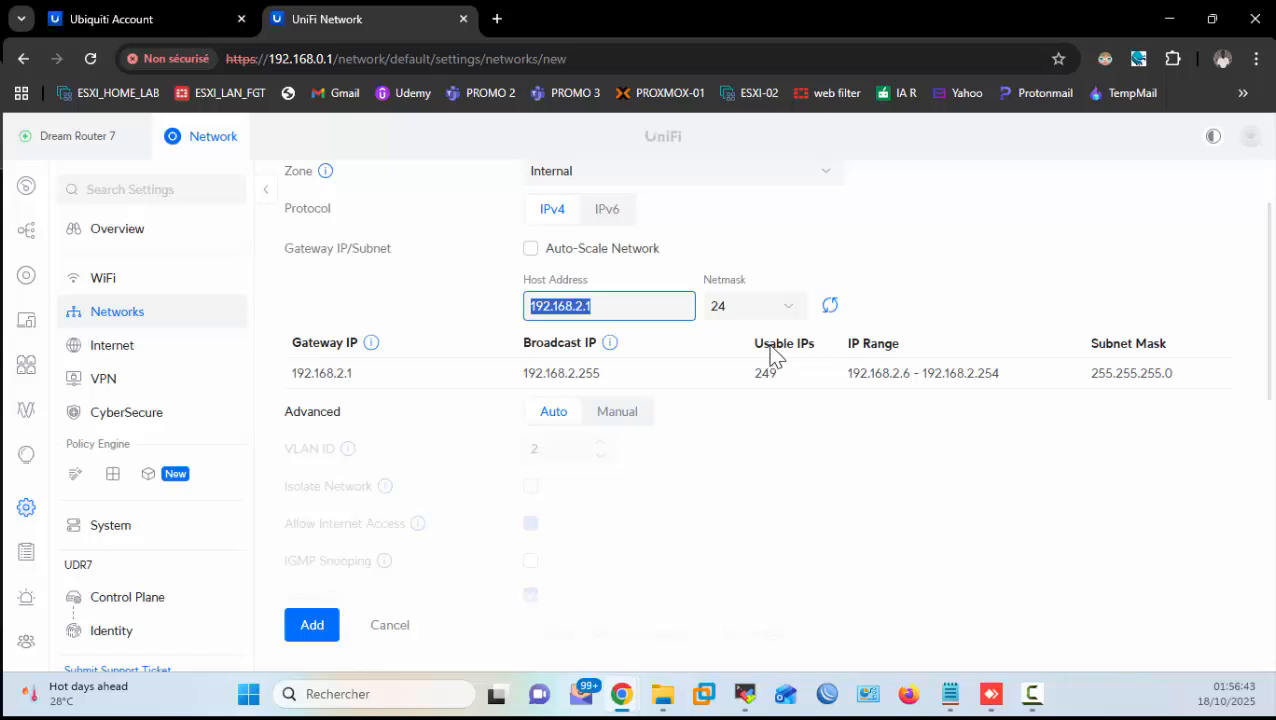
left_click(905, 380)
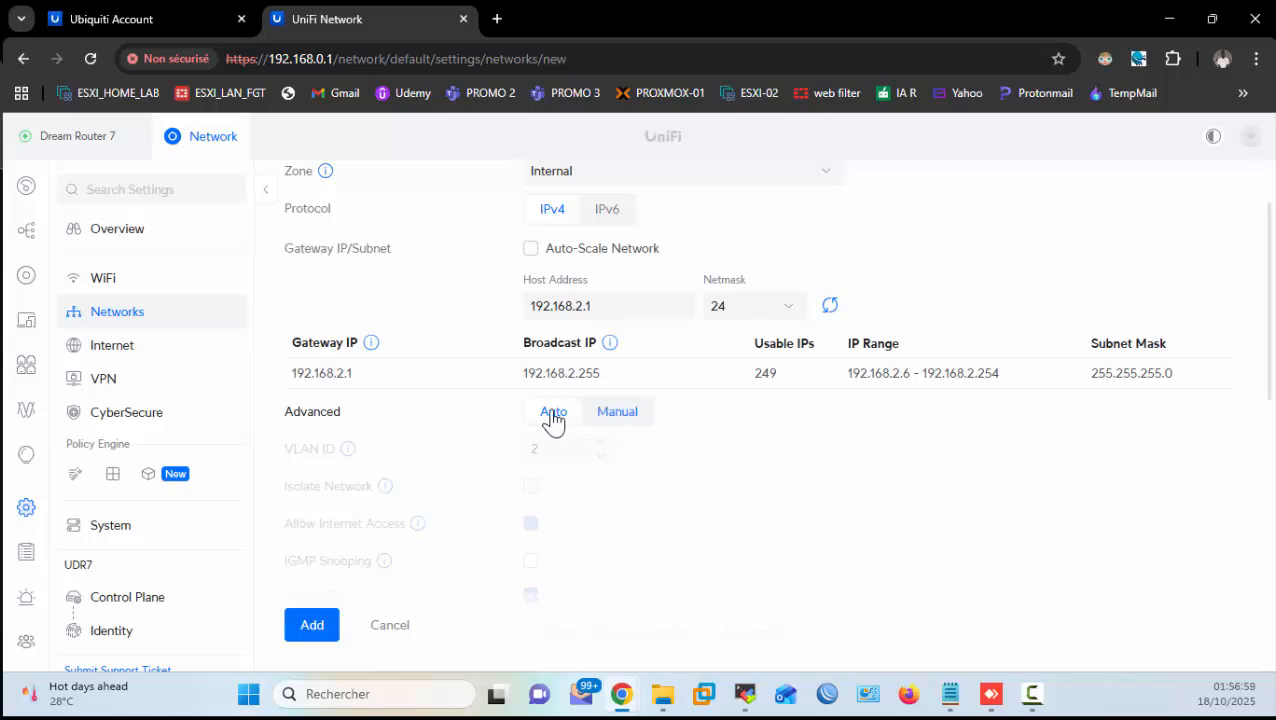
Step: Switch HomeLab_Network's advanced configuration to Manual, enable Isolate Network and disable Allow Internet Access
left_click(617, 416)
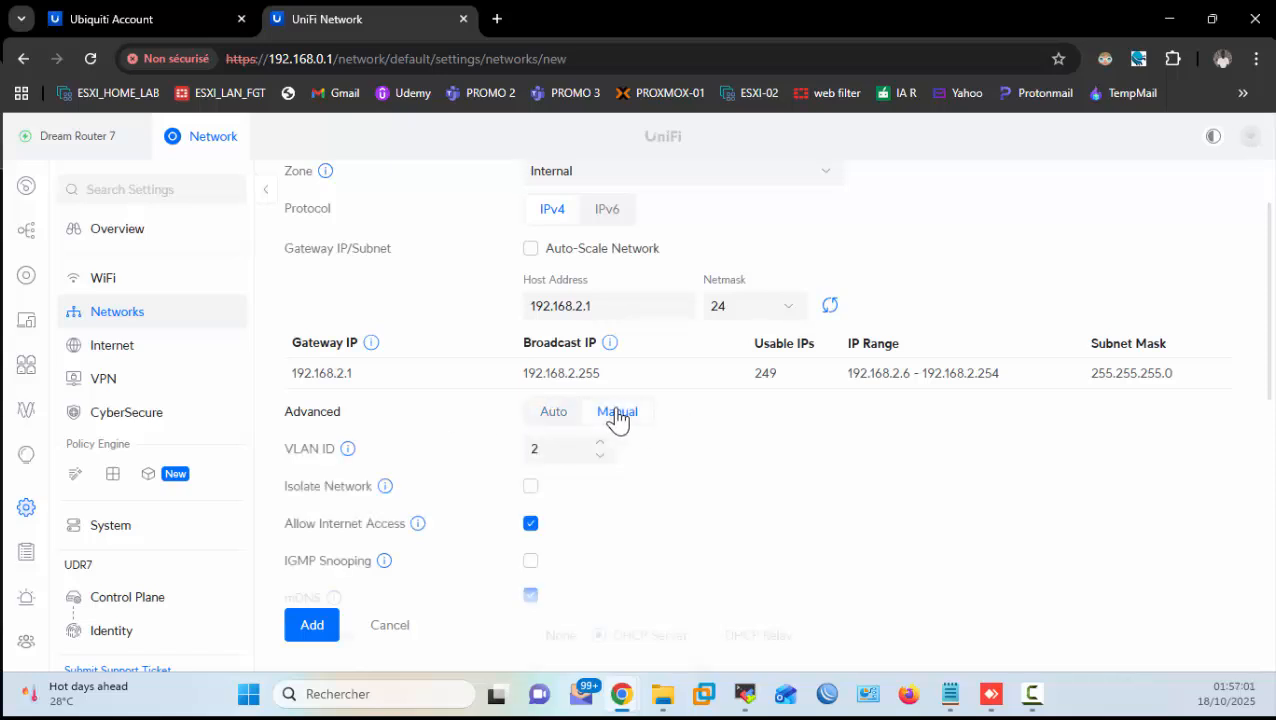
scroll(661, 447, "down", 1)
mouse_move(345, 362)
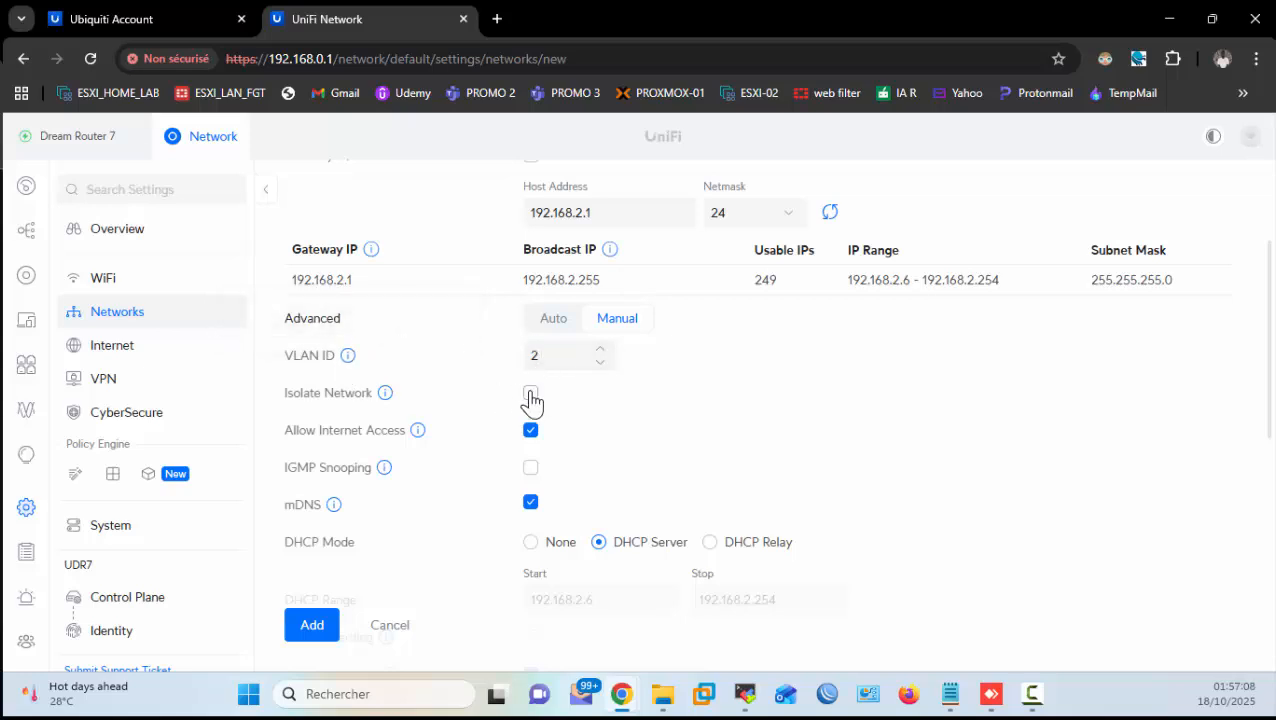
mouse_move(385, 396)
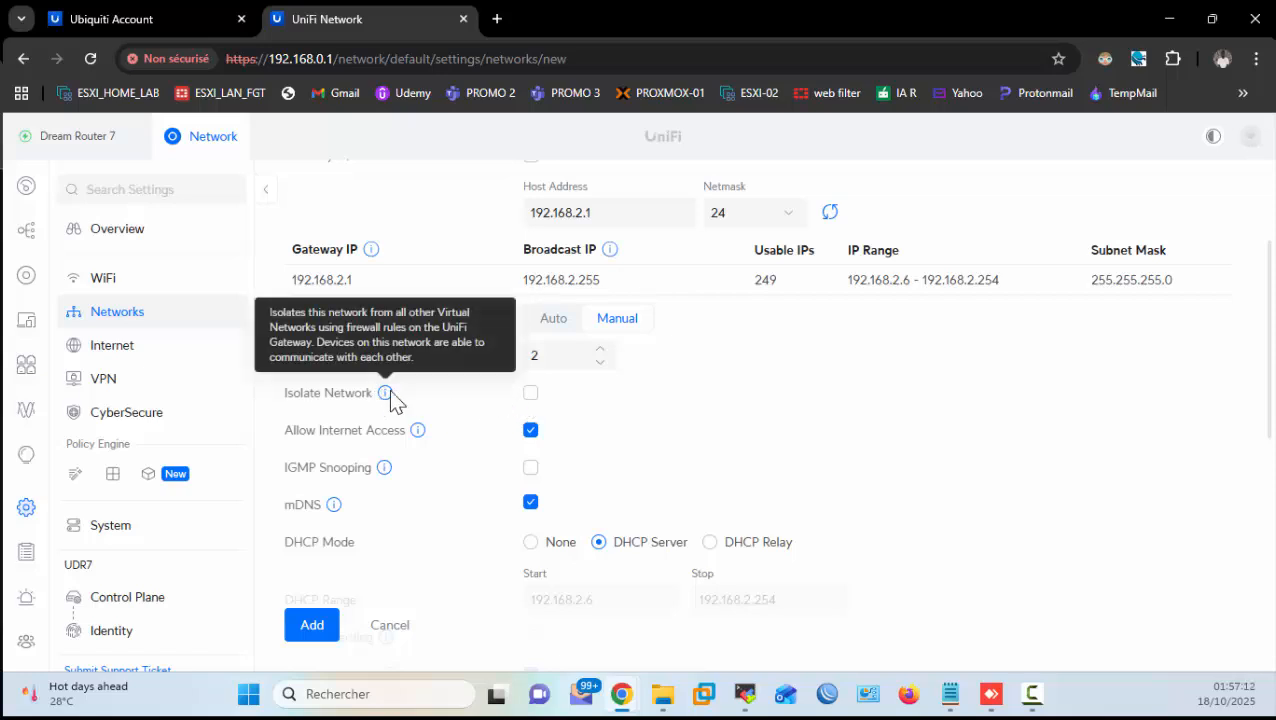
left_click(531, 394)
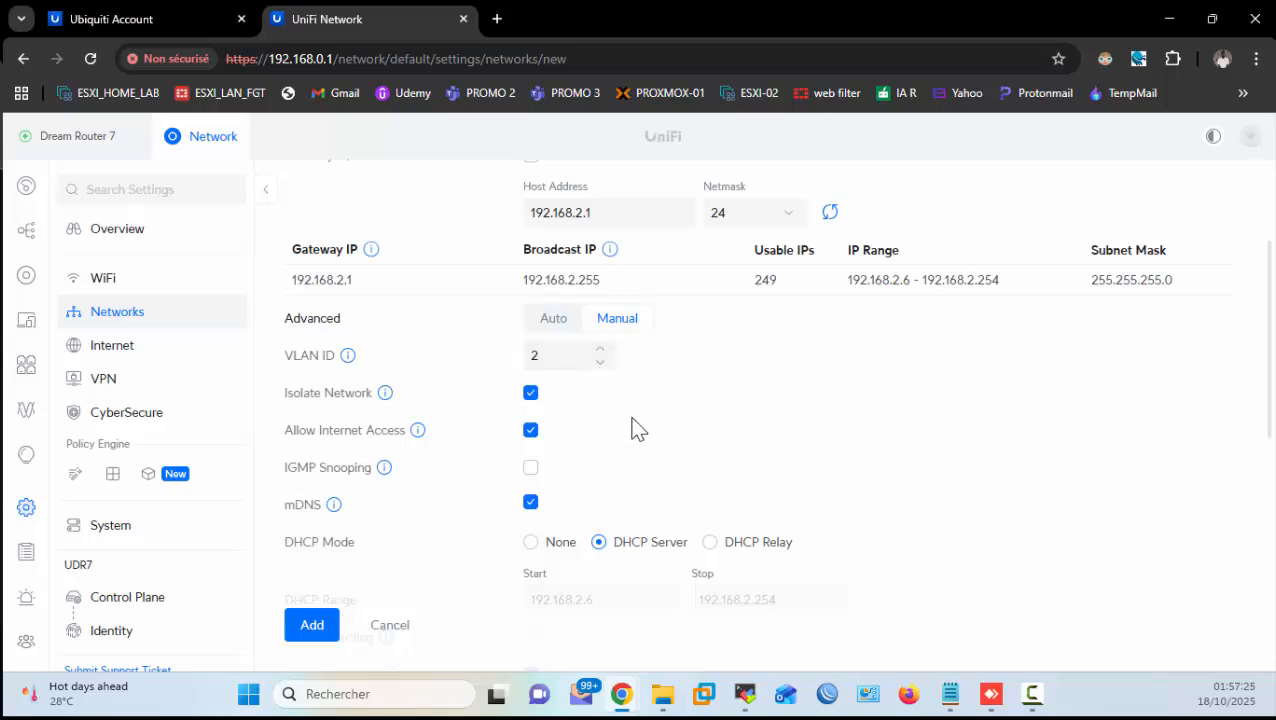
left_click(532, 431)
Step: Review HomeLab_Network's DHCP range and the remaining DHCP options down to Custom DHCP Options
scroll(565, 445, "down", 3)
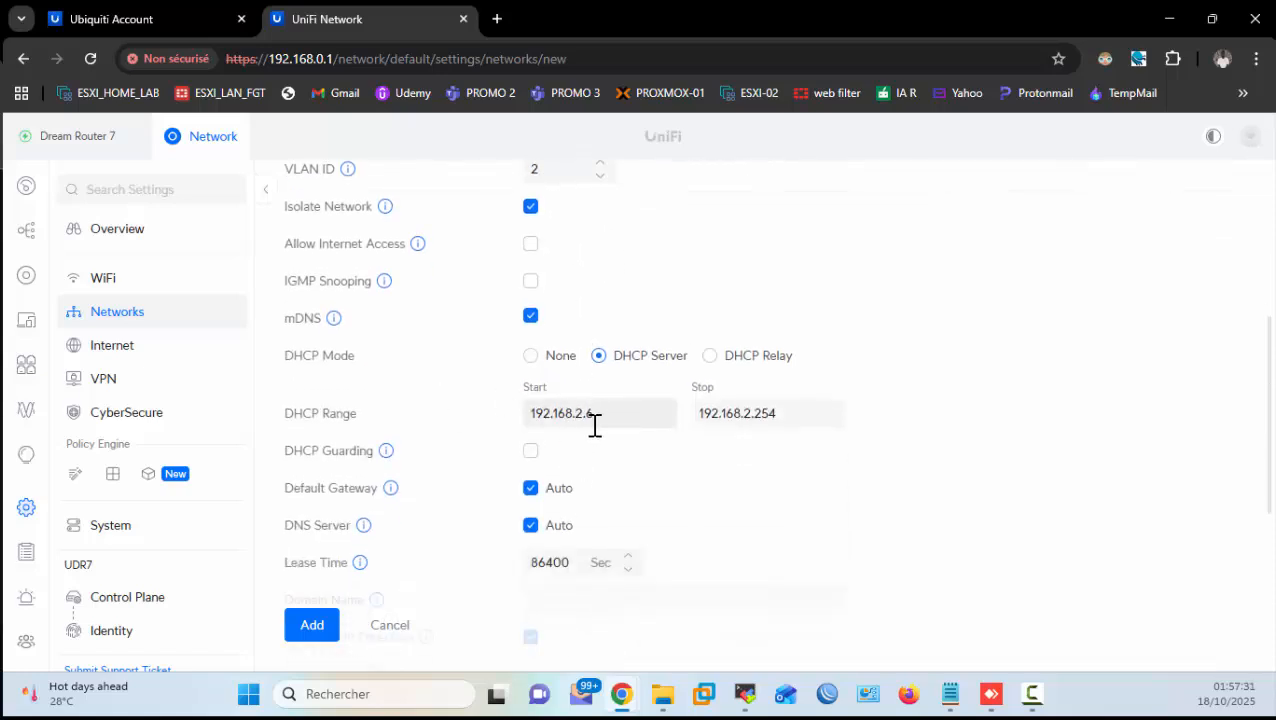
left_click(590, 413)
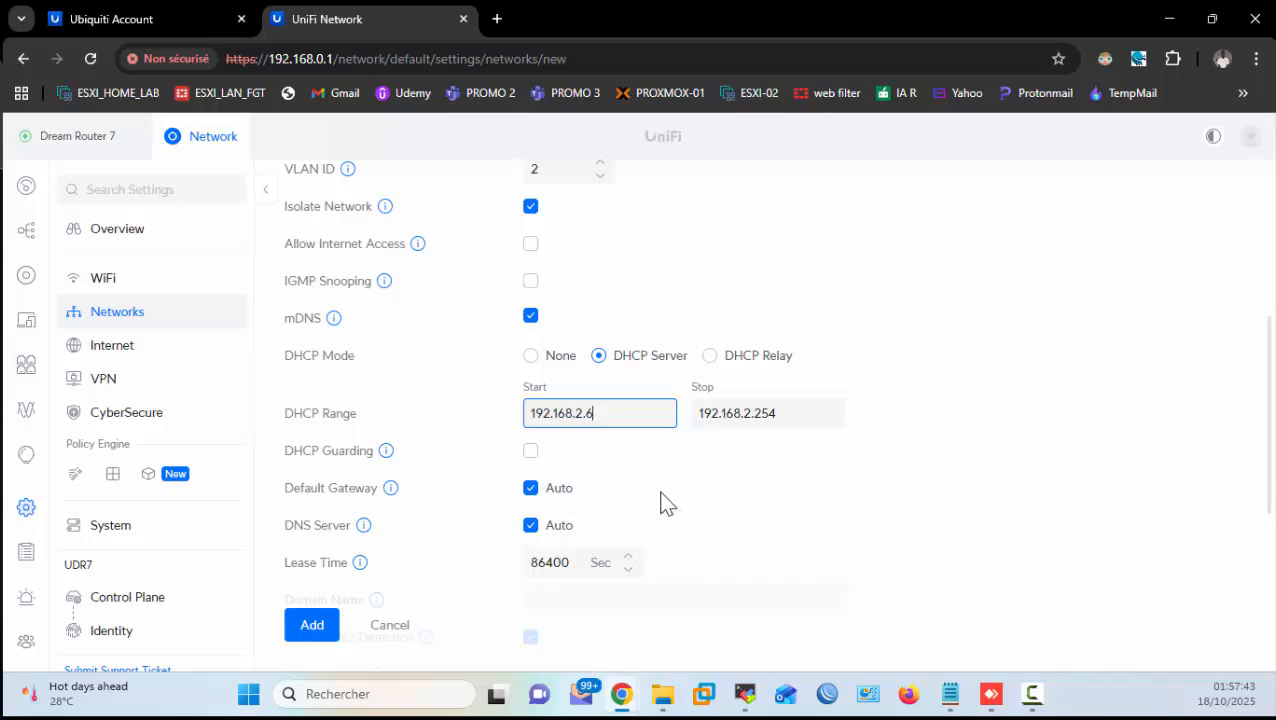
scroll(663, 498, "down", 1)
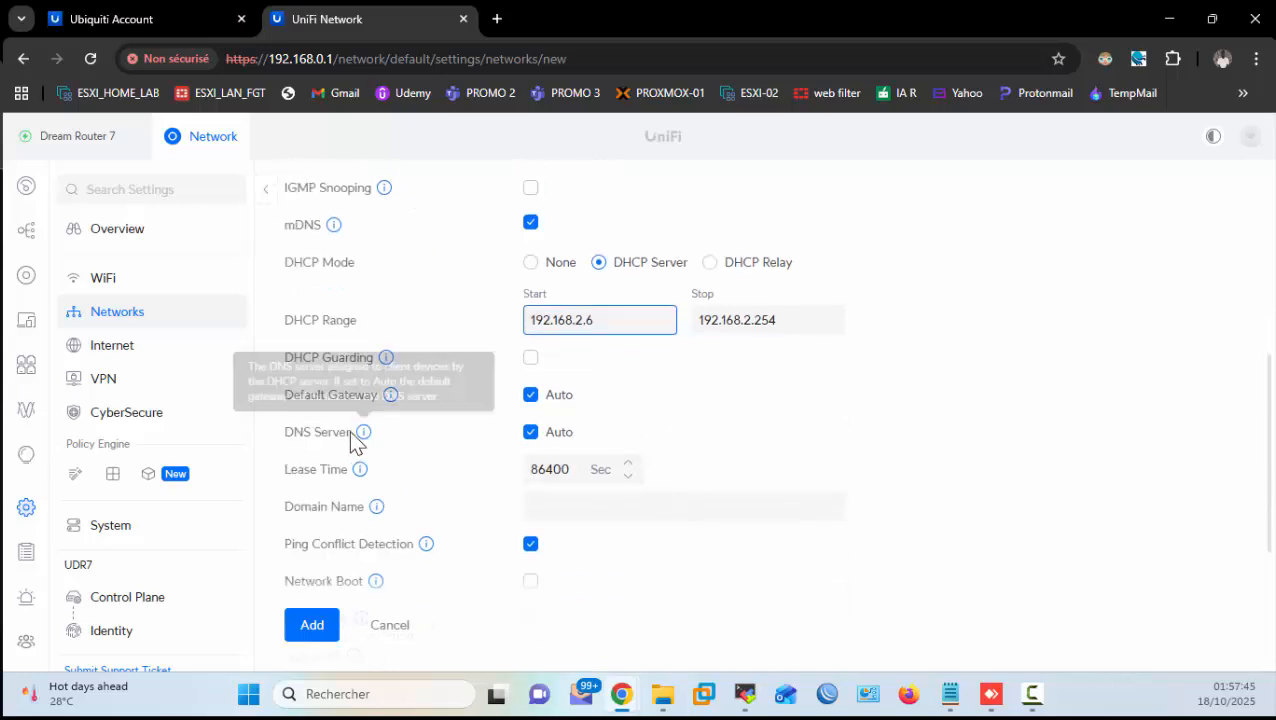
scroll(532, 462, "down", 1)
scroll(532, 455, "down", 2)
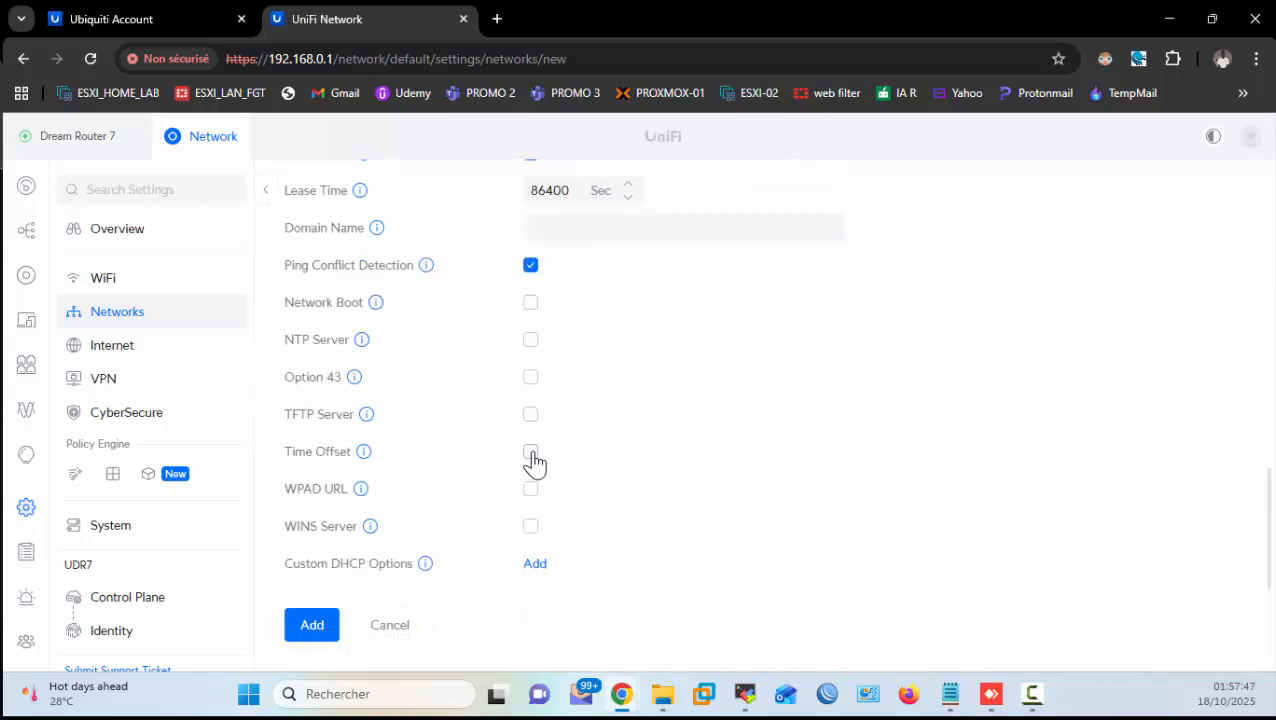
scroll(545, 468, "up", 1)
scroll(557, 471, "up", 2)
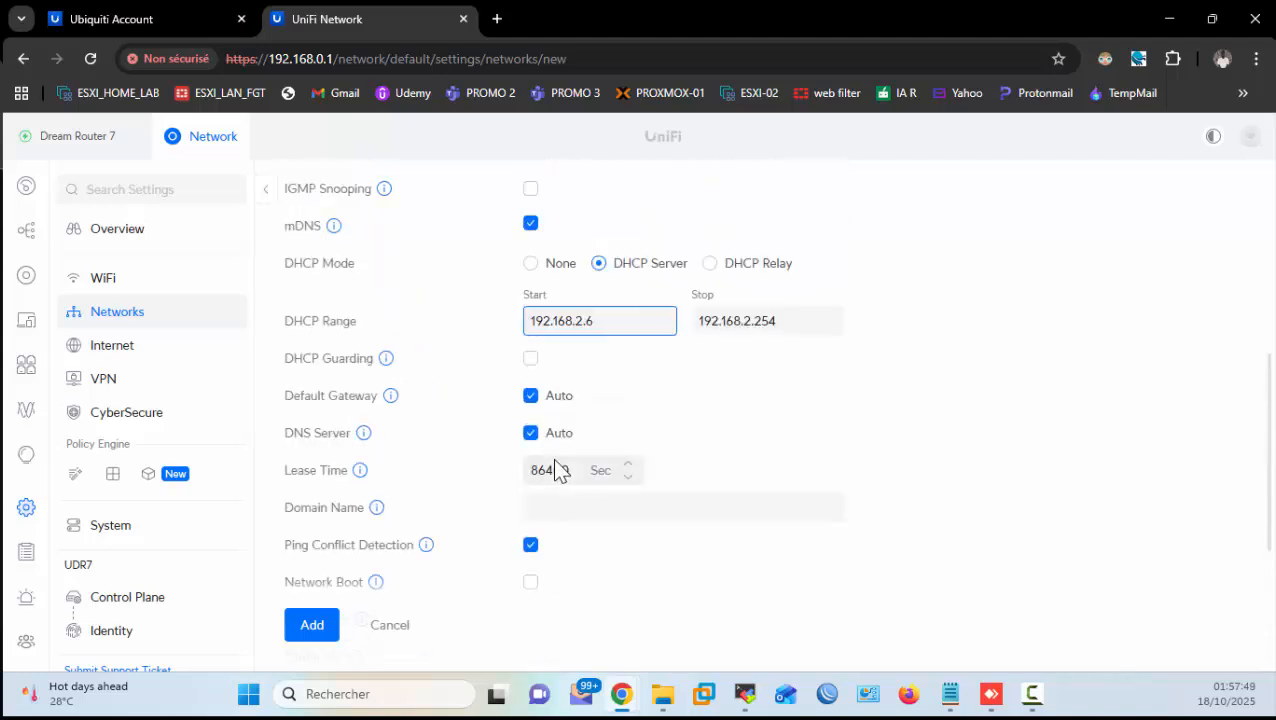
Step: Replace the automatic DNS with servers 8.8.8.8 and 8.8.4.4, and add HomeLab_Network
left_click(541, 441)
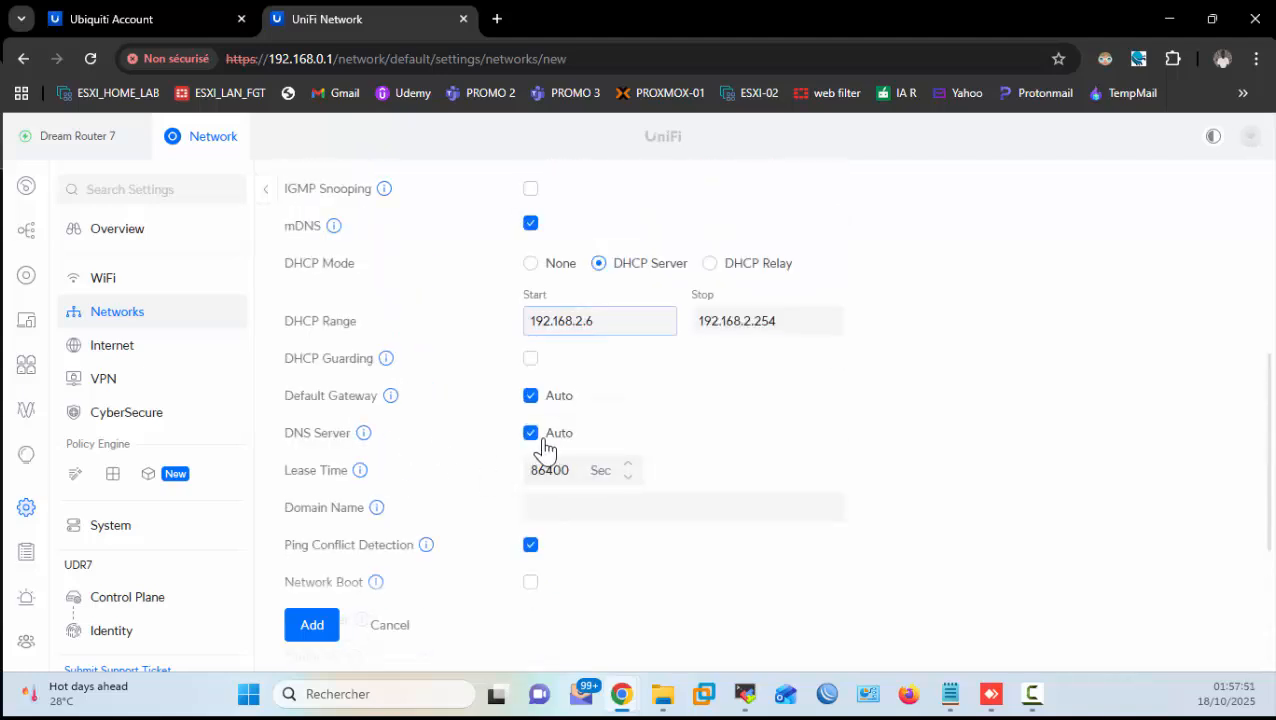
left_click(535, 440)
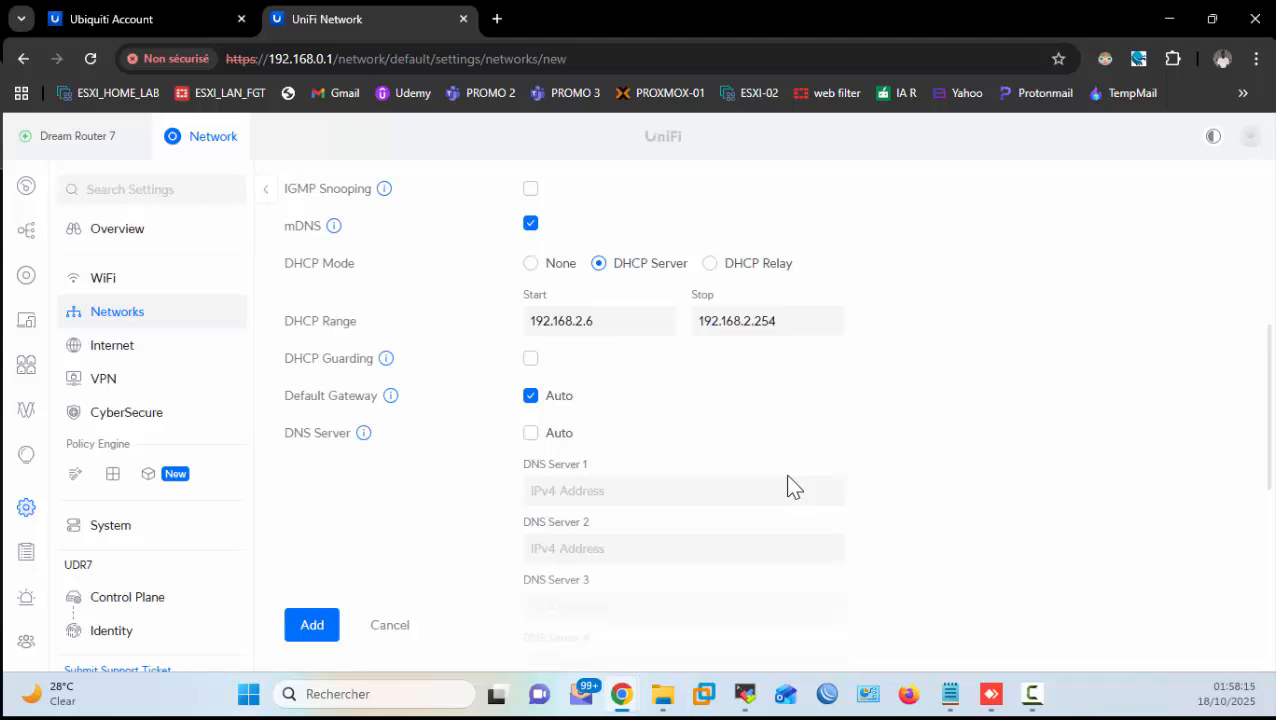
left_click(620, 482)
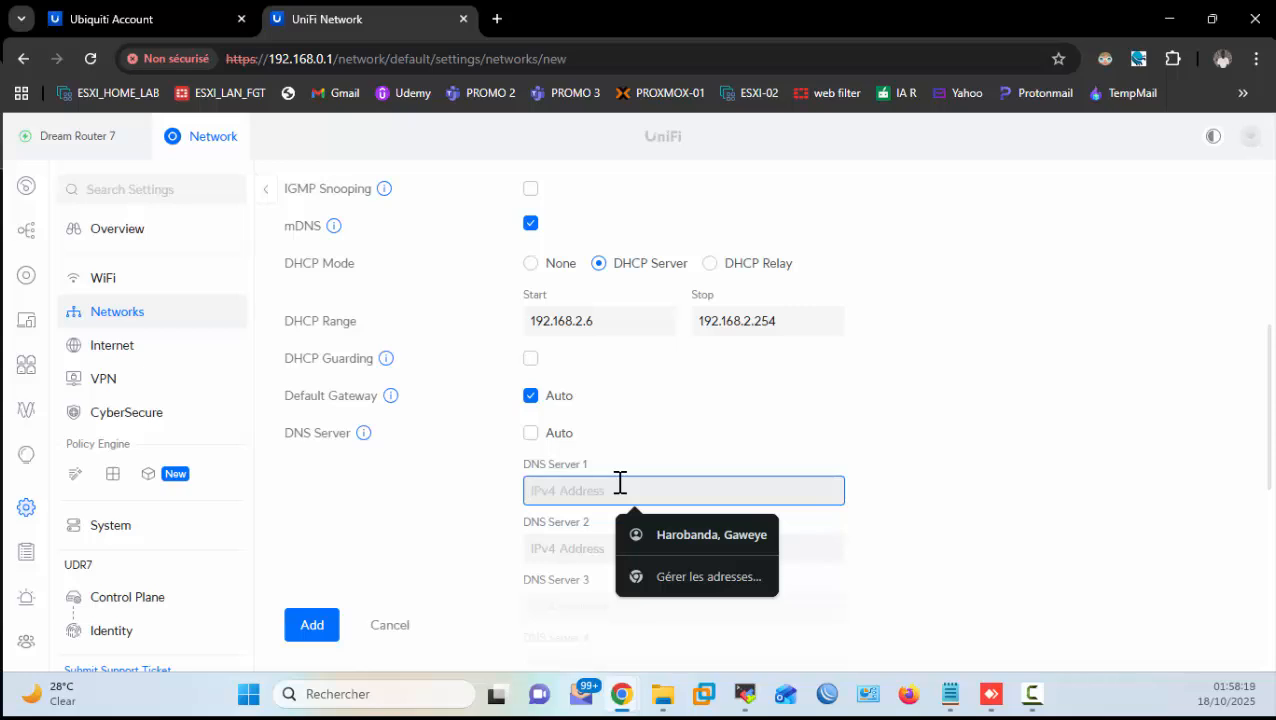
type("8.8.8.8")
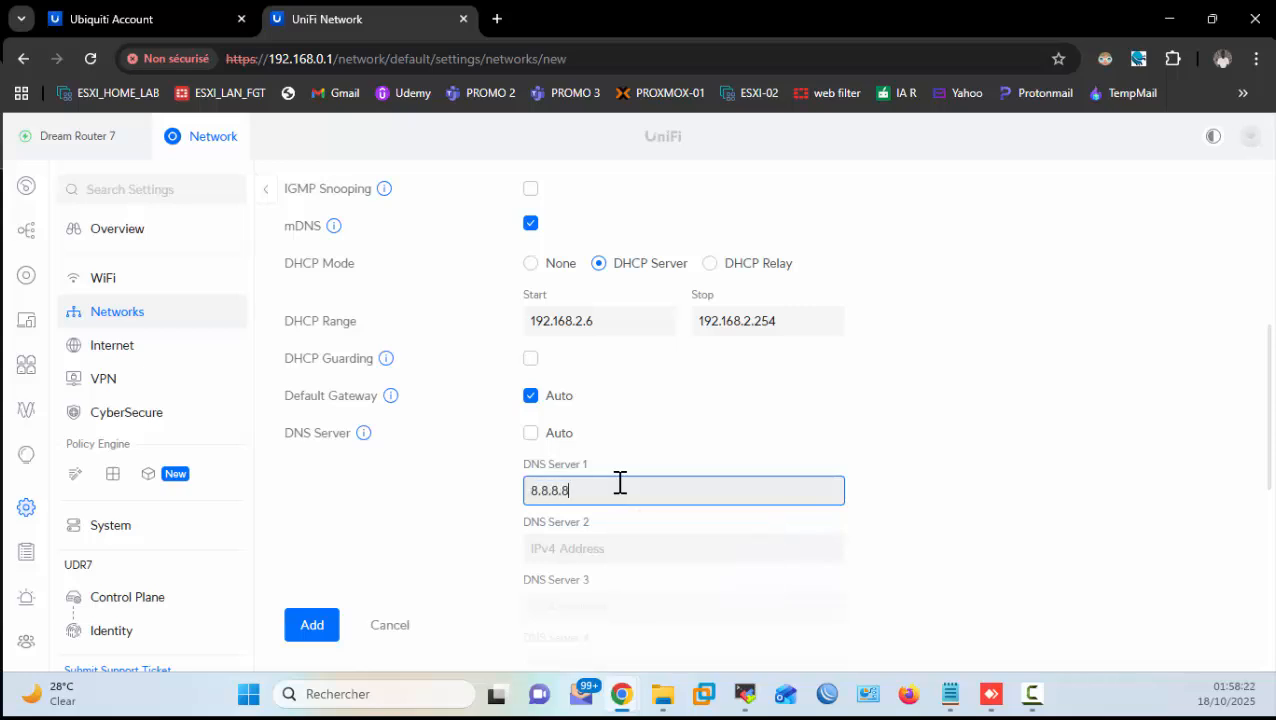
key("Tab")
type("8.8")
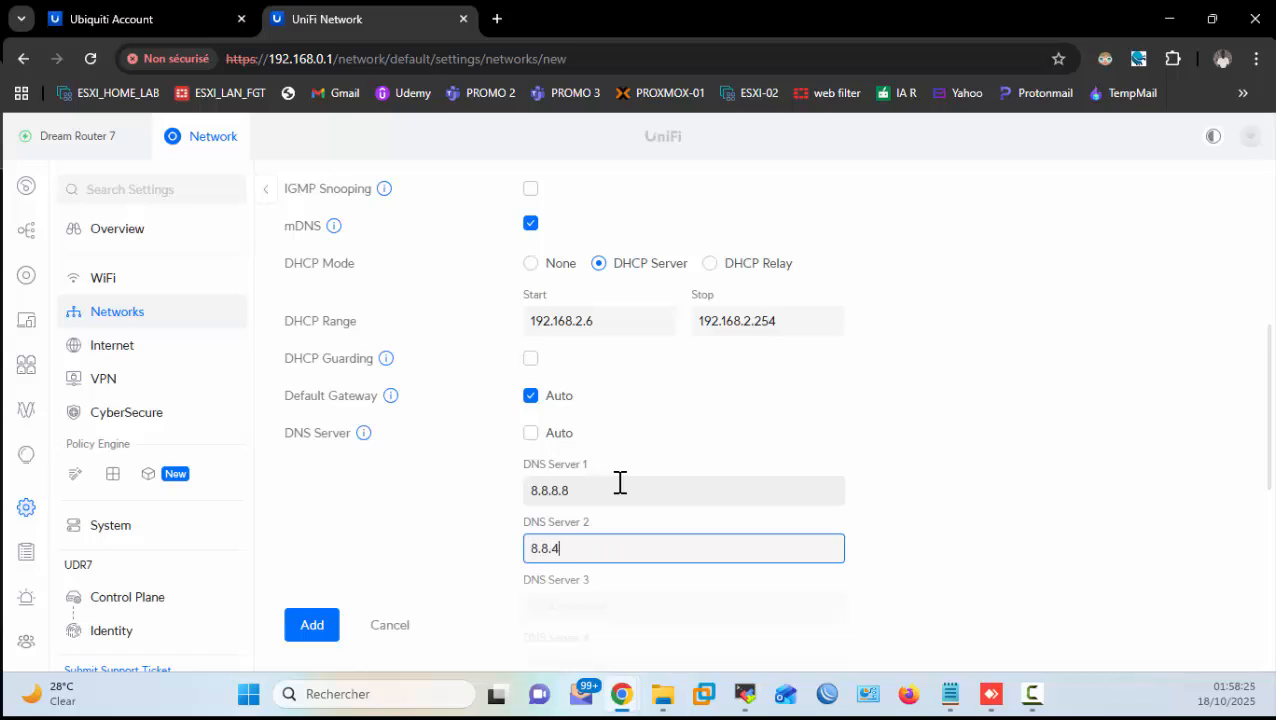
scroll(560, 510, "down", 2)
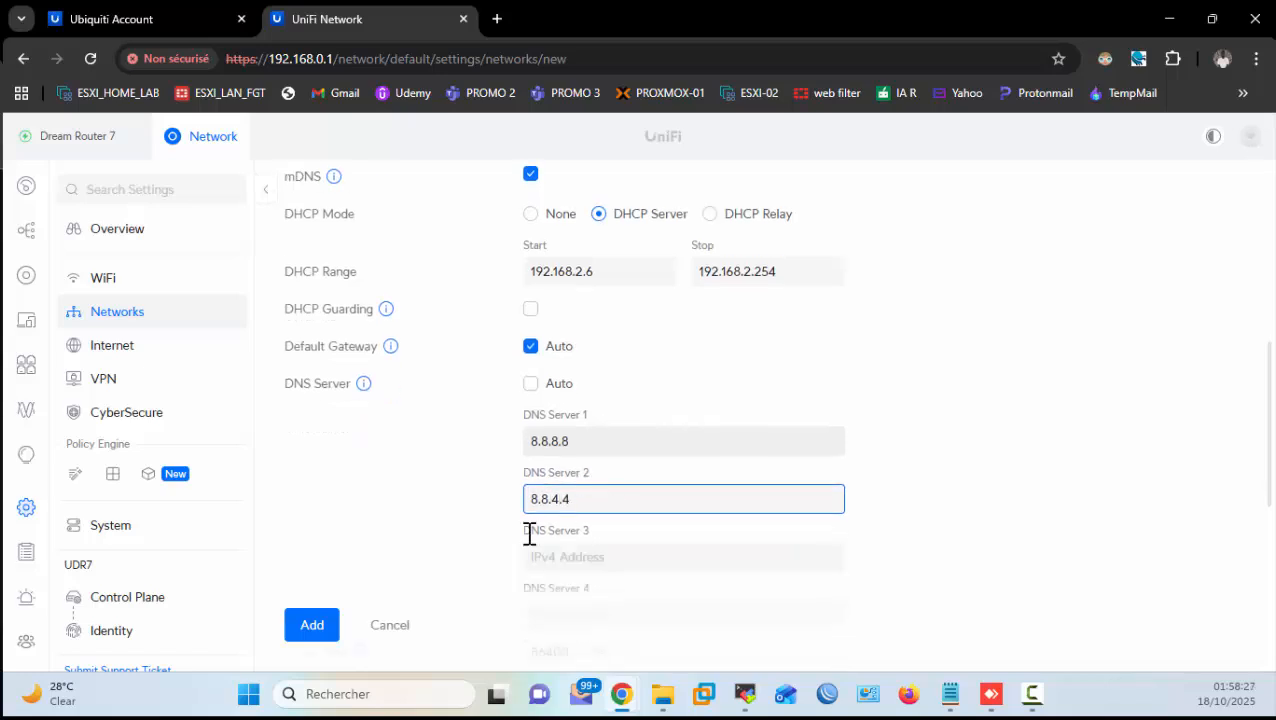
left_click(330, 626)
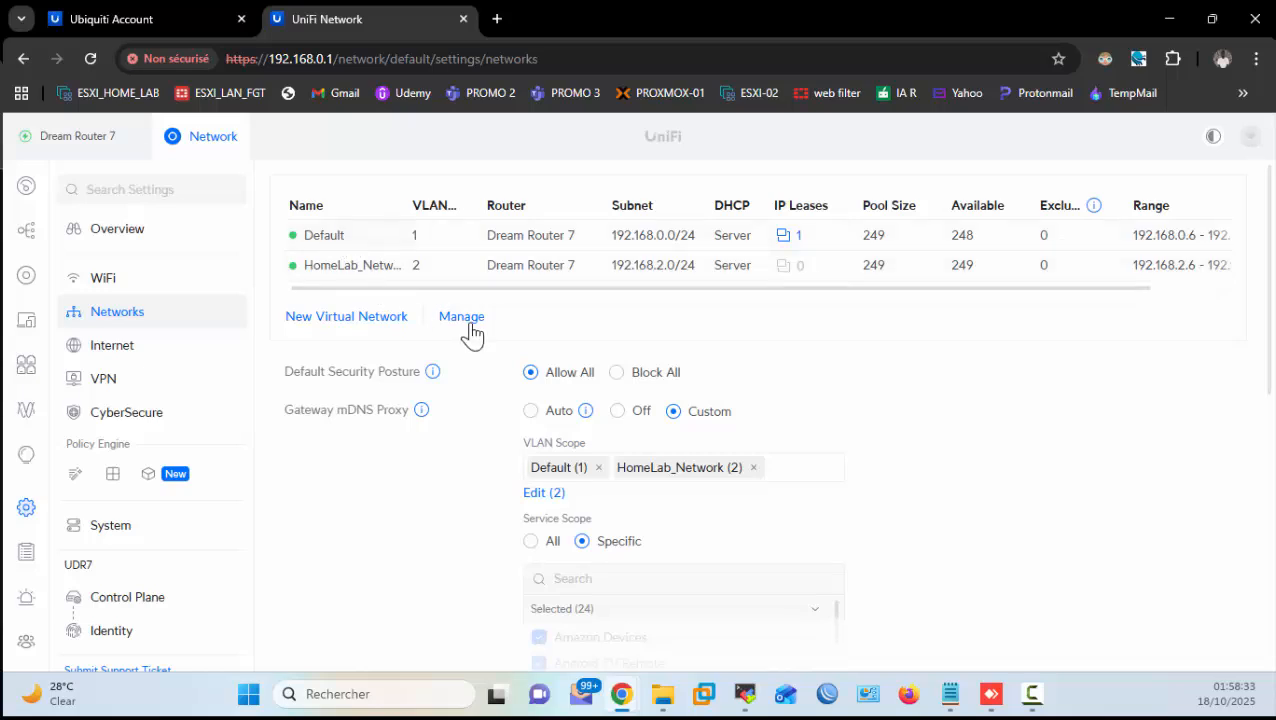
Step: Start another virtual network named Visiteurs_Network with Auto-Scale Network off, keeping host address 192.168.3.1
left_click(379, 320)
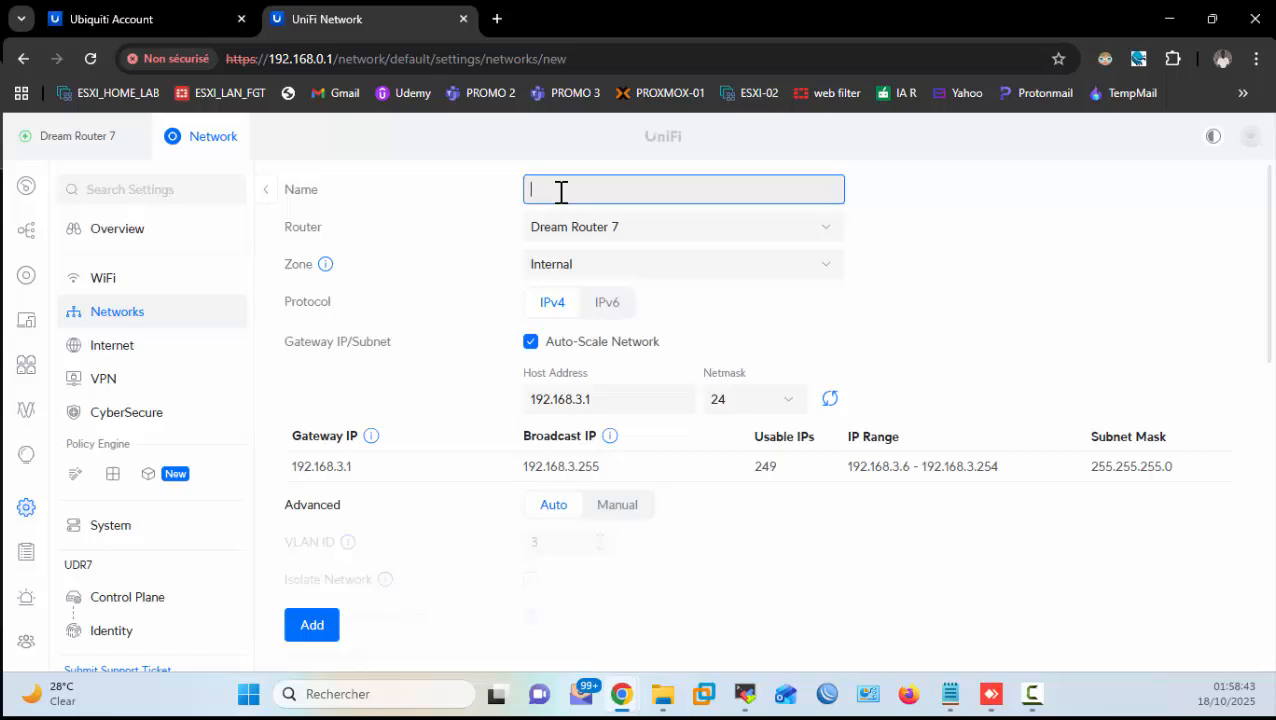
type("Visiteurs_Network")
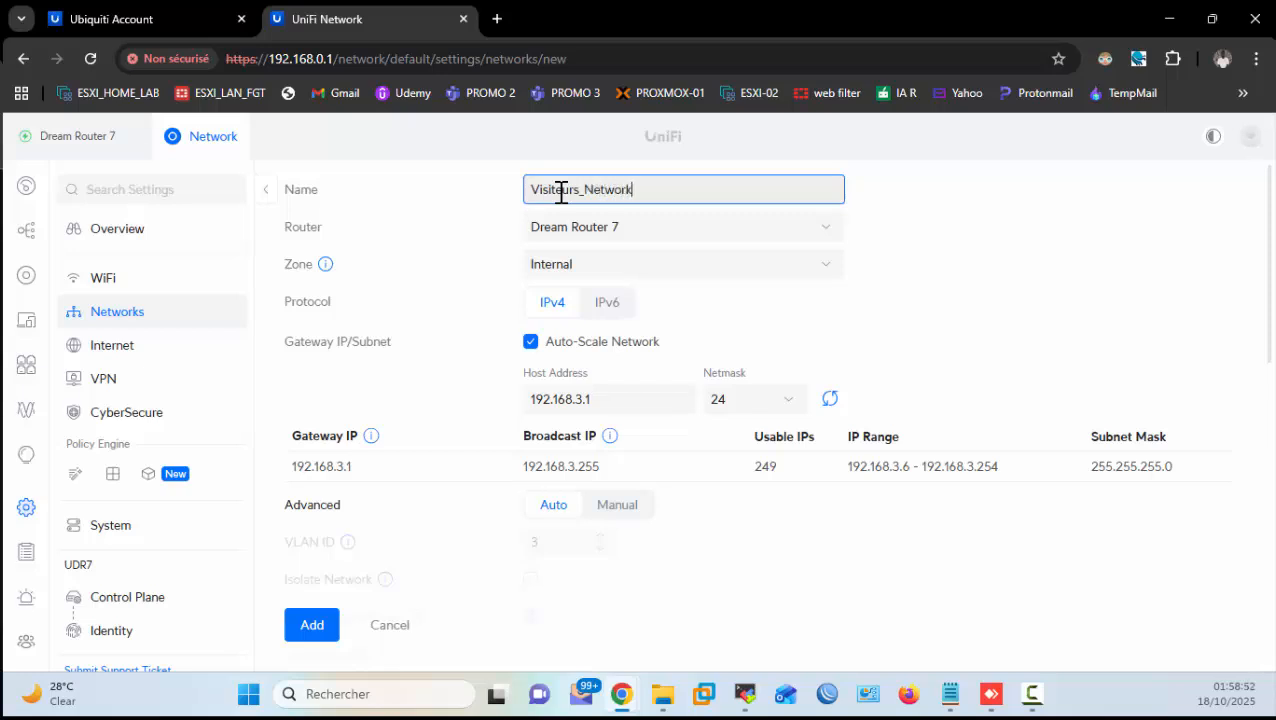
left_click(592, 343)
scroll(632, 407, "down", 1)
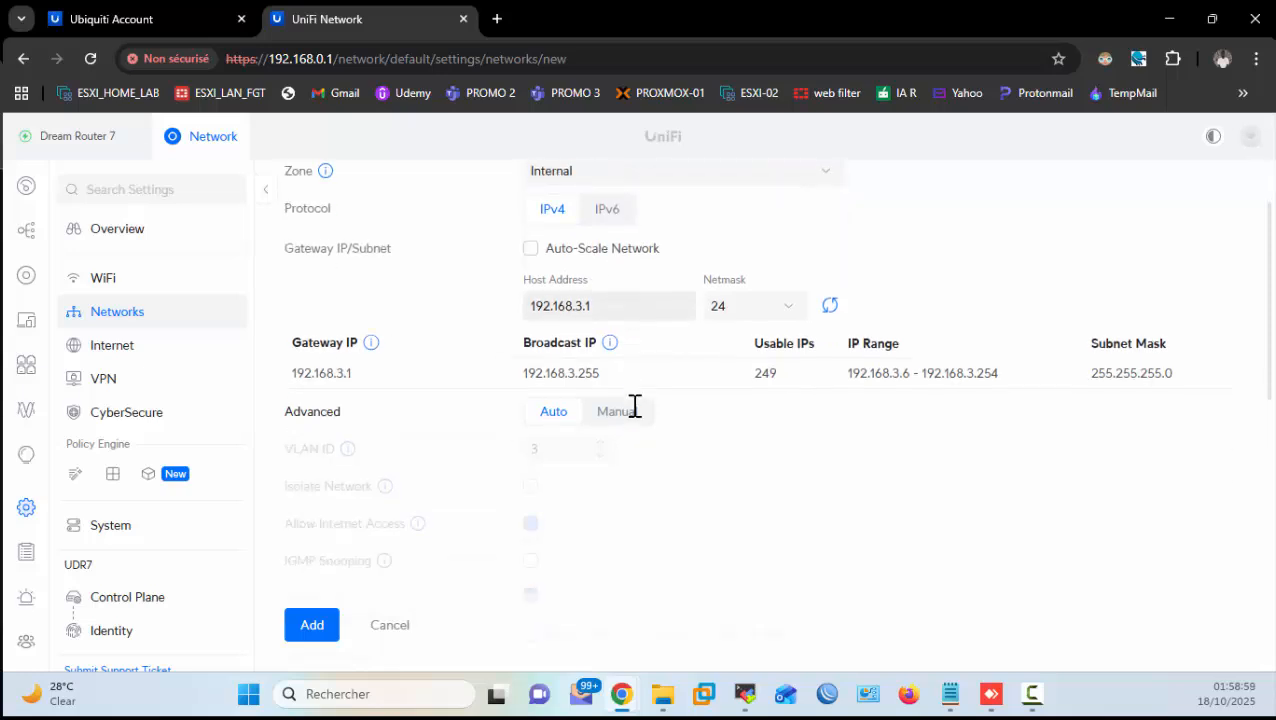
left_click(583, 307)
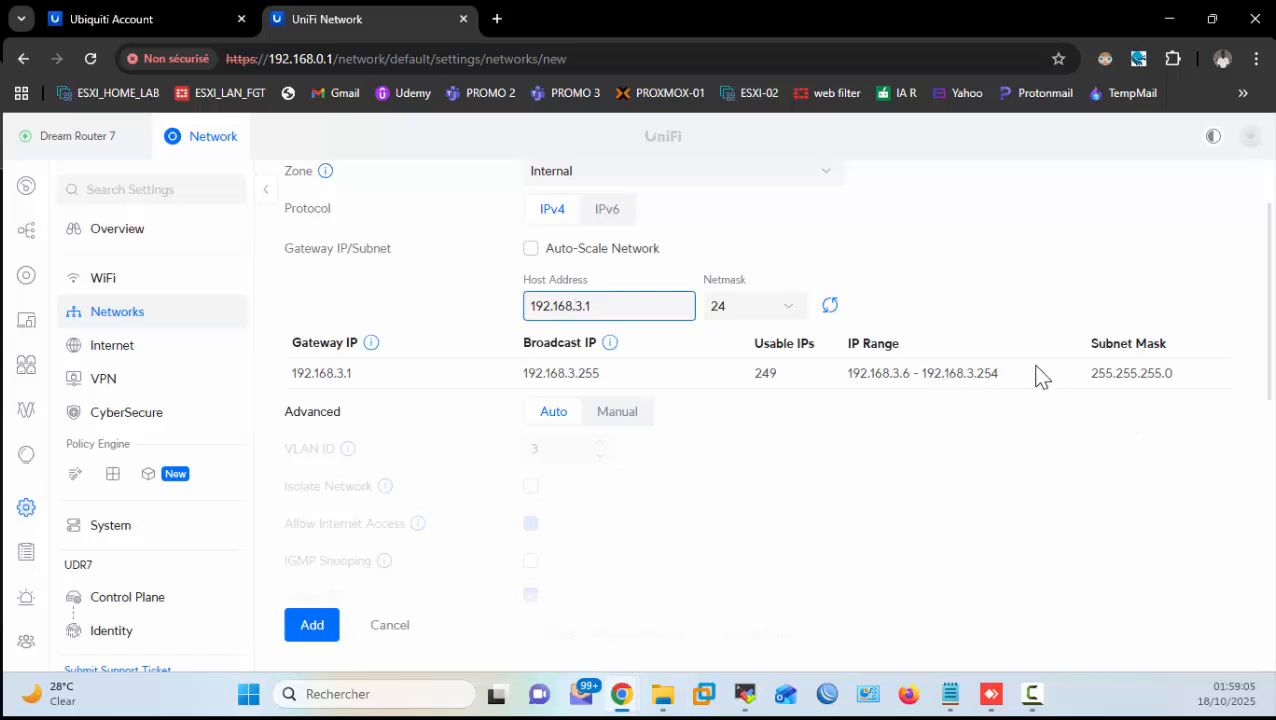
Step: Switch Visiteurs_Network's advanced configuration to Manual, enable Isolate Network and disable Allow Internet Access
left_click(617, 413)
scroll(655, 505, "down", 2)
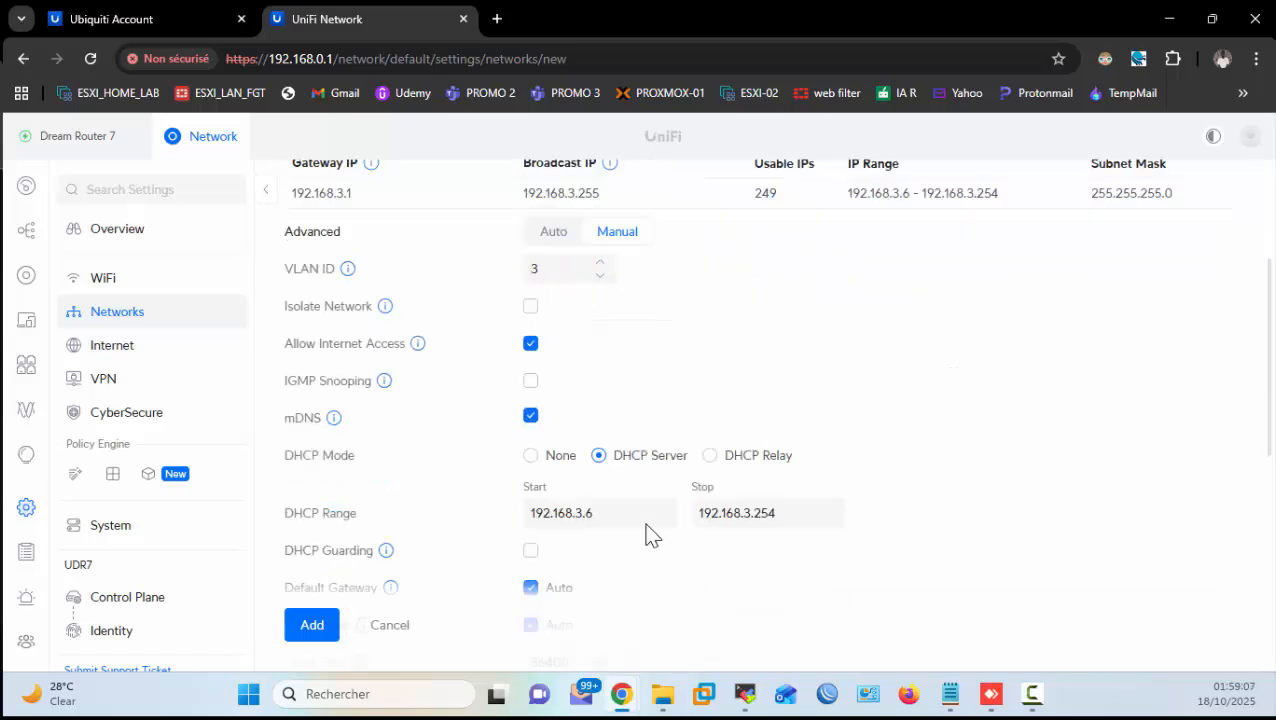
left_click(530, 300)
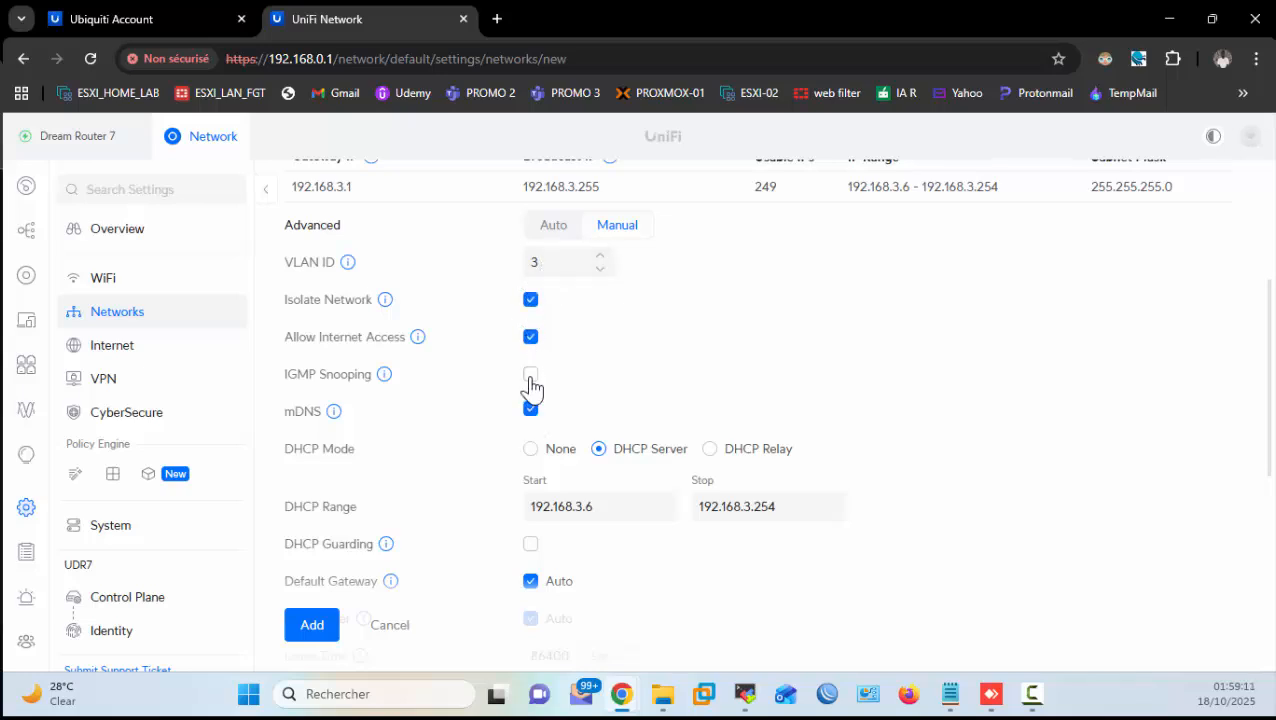
left_click(532, 339)
Step: Replace Visiteurs_Network's automatic DNS with servers 8.8.8.8 and 8.8.4.4, and add the network
scroll(617, 452, "down", 1)
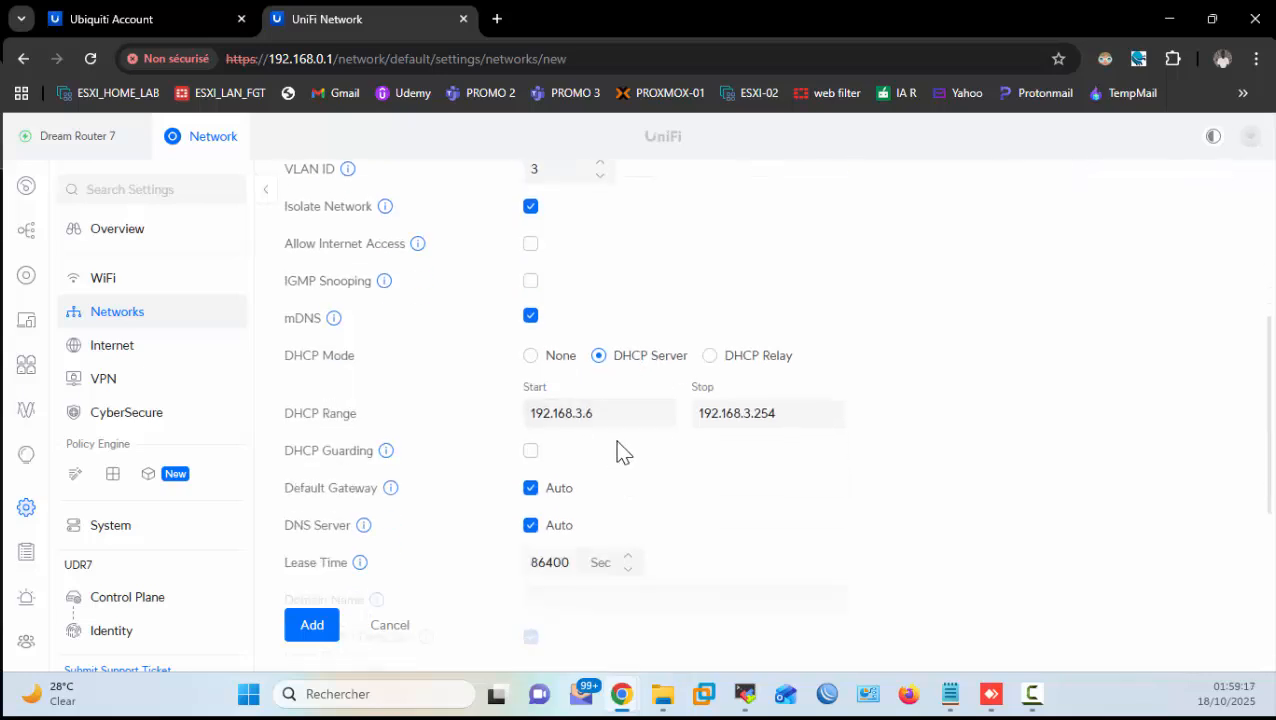
scroll(617, 452, "down", 1)
left_click(530, 431)
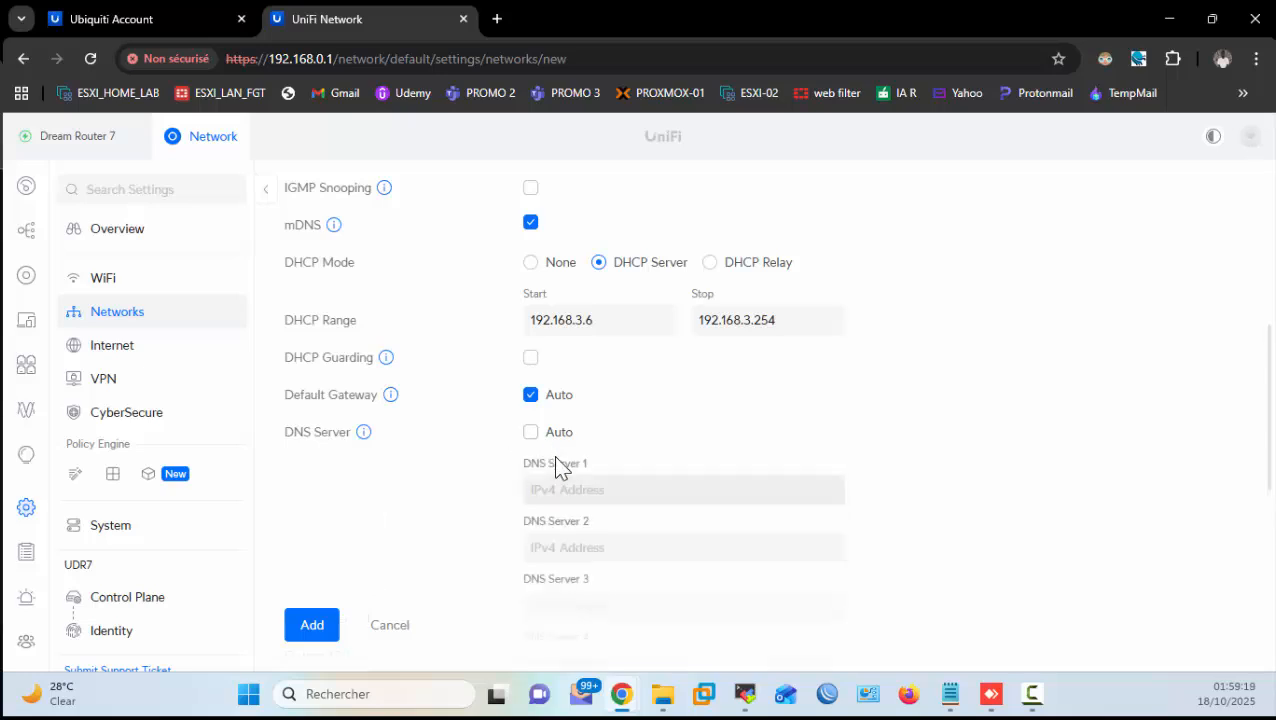
left_click(570, 482)
type("8.8.8.8")
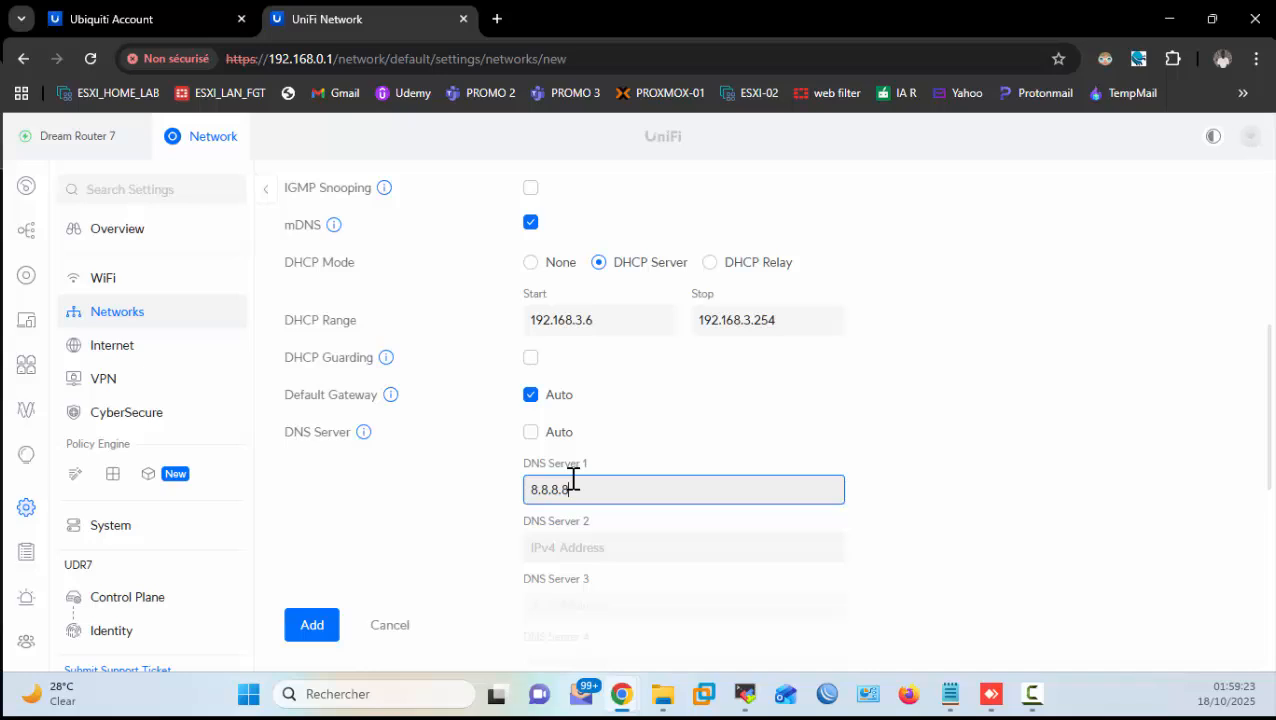
key("Tab")
type("8.8")
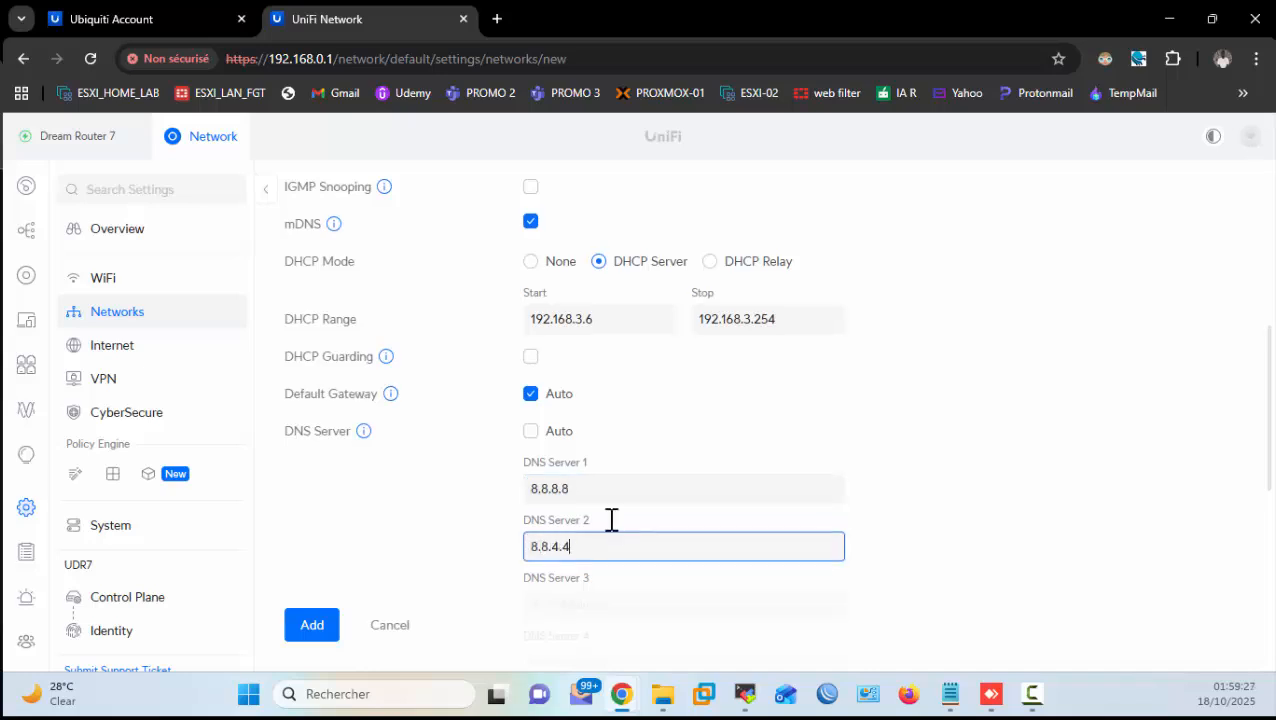
scroll(609, 521, "down", 3)
scroll(470, 515, "down", 2)
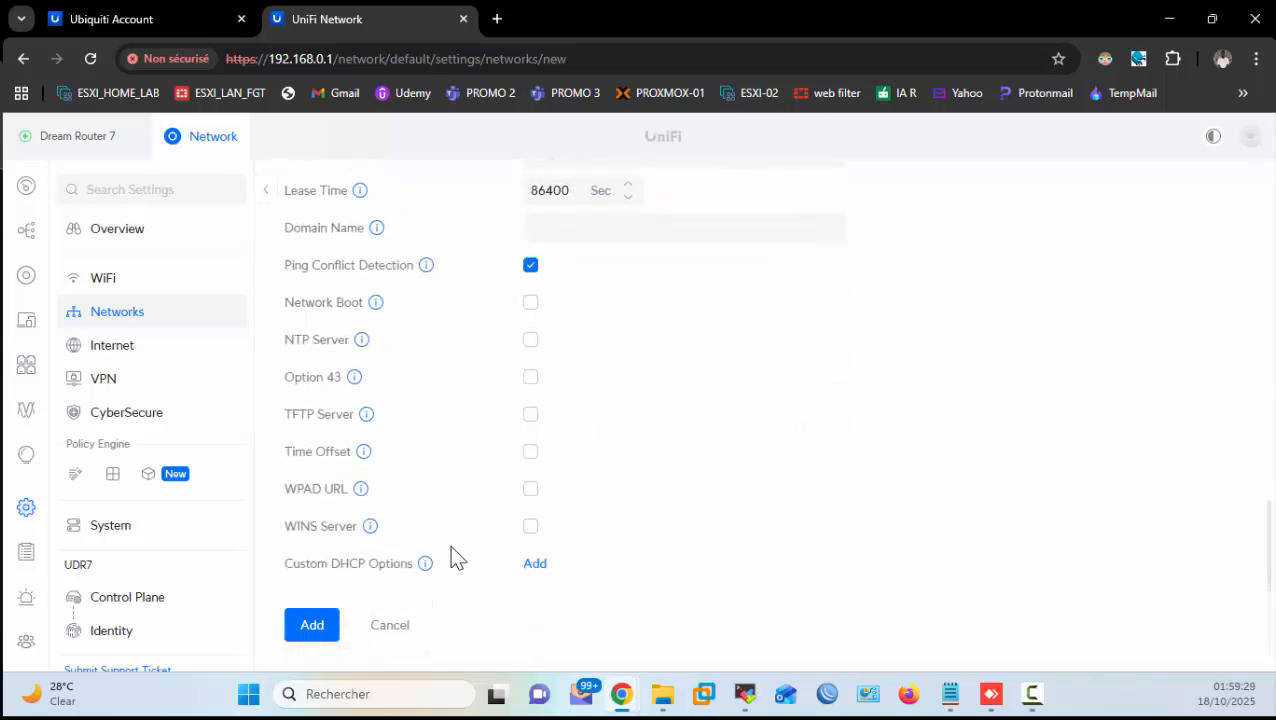
left_click(312, 625)
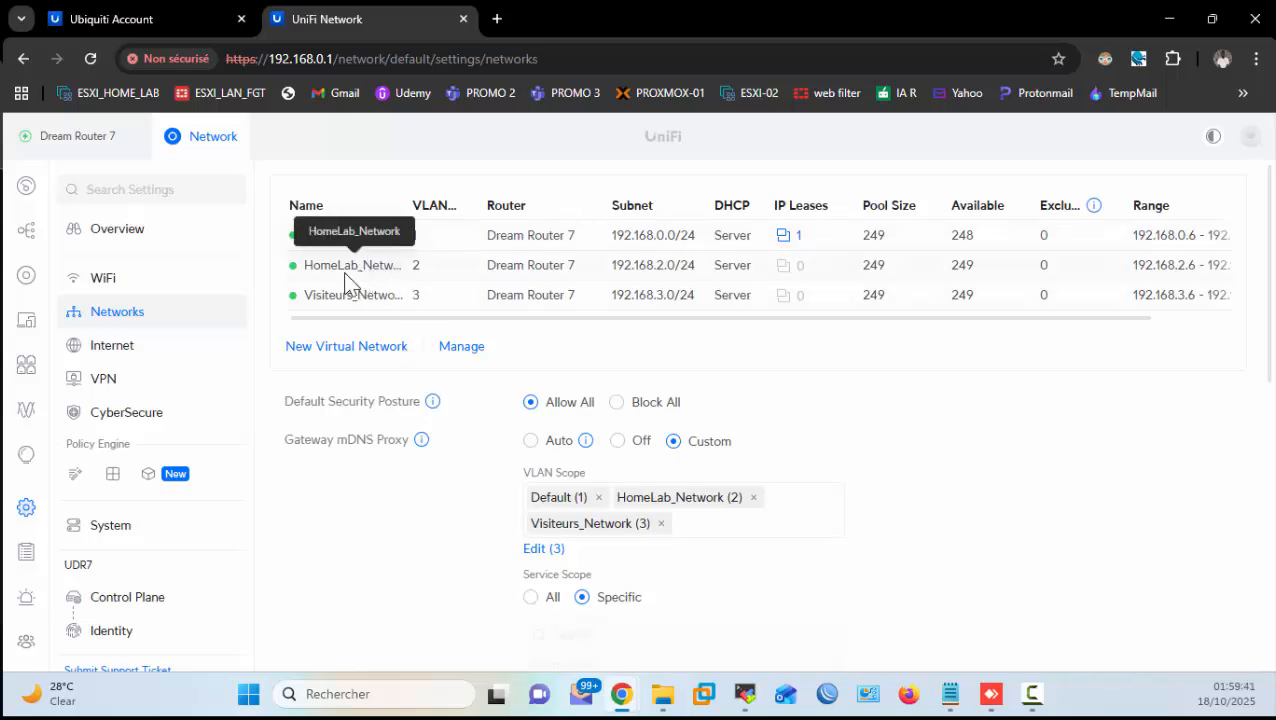
Step: Start a new WiFi network named Home Lab
left_click(152, 285)
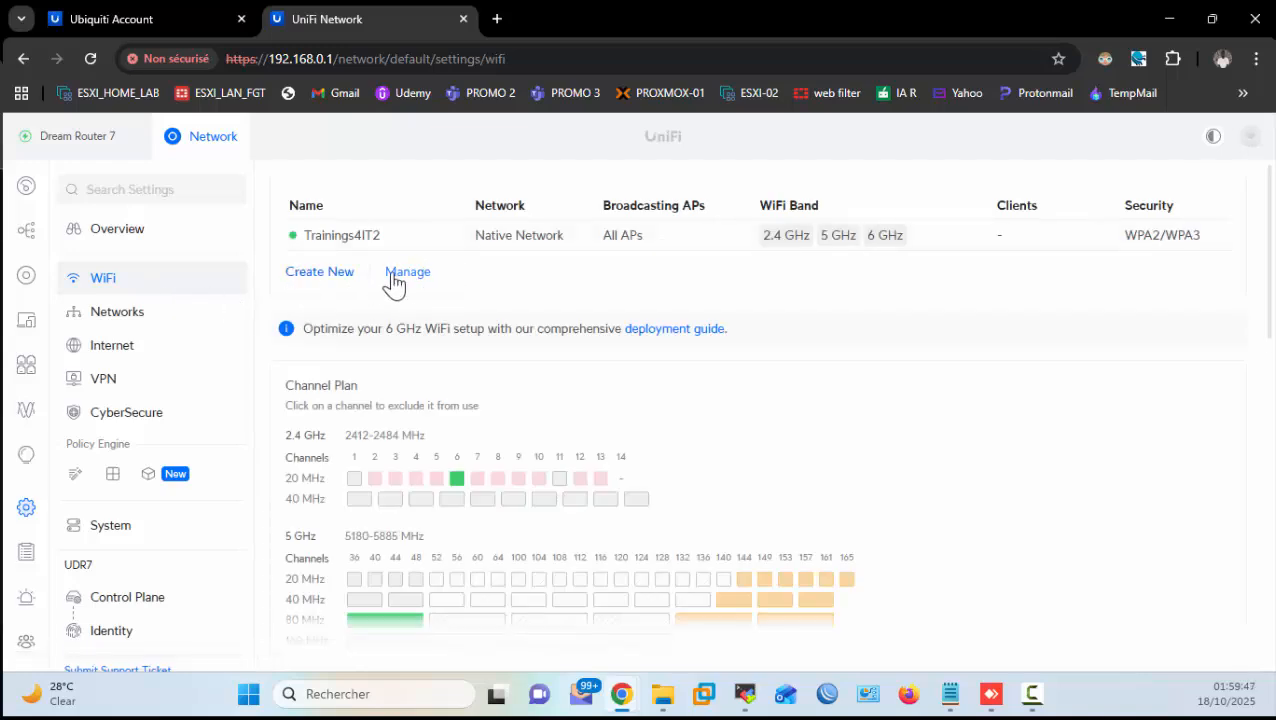
left_click(343, 278)
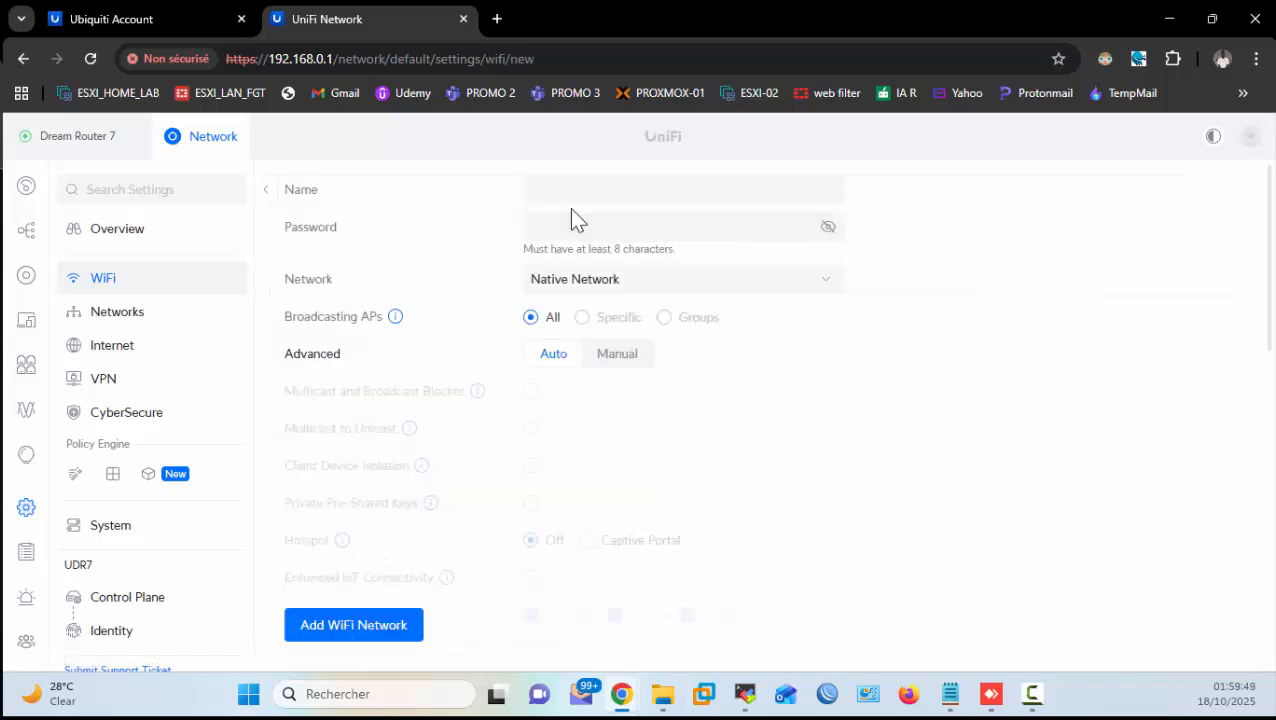
left_click(573, 189)
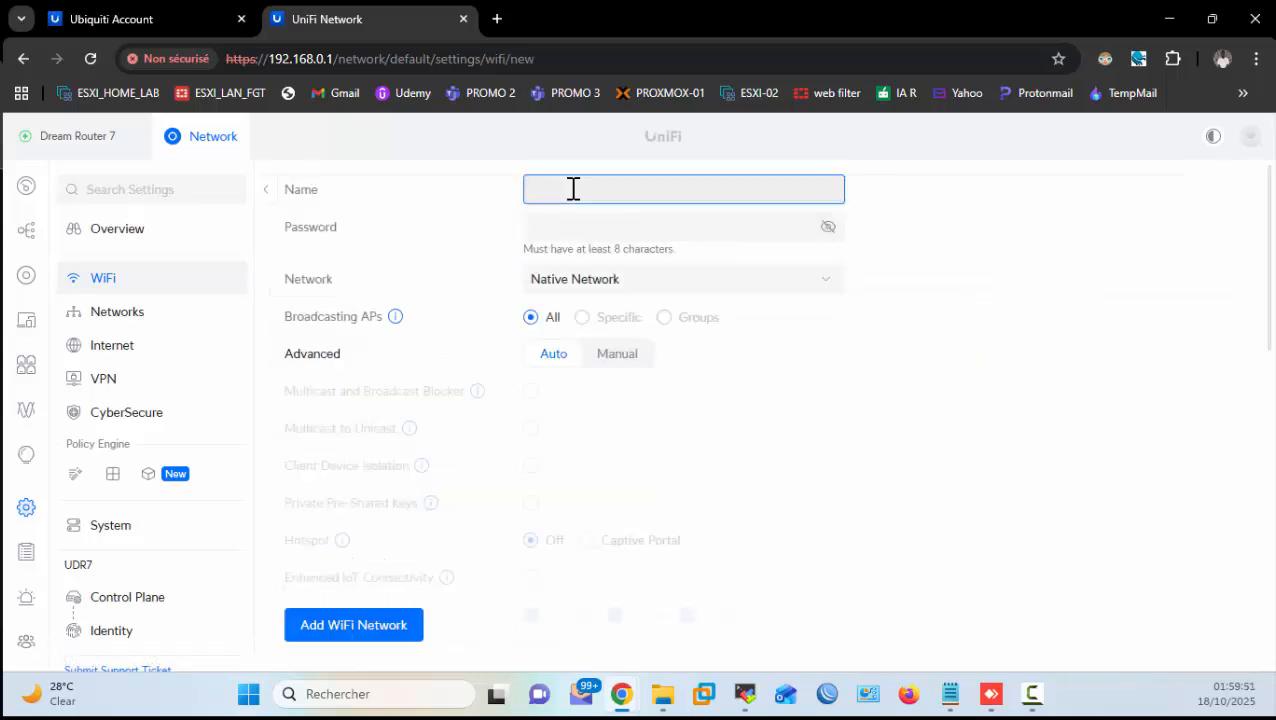
type("Home Lab")
left_click(595, 236)
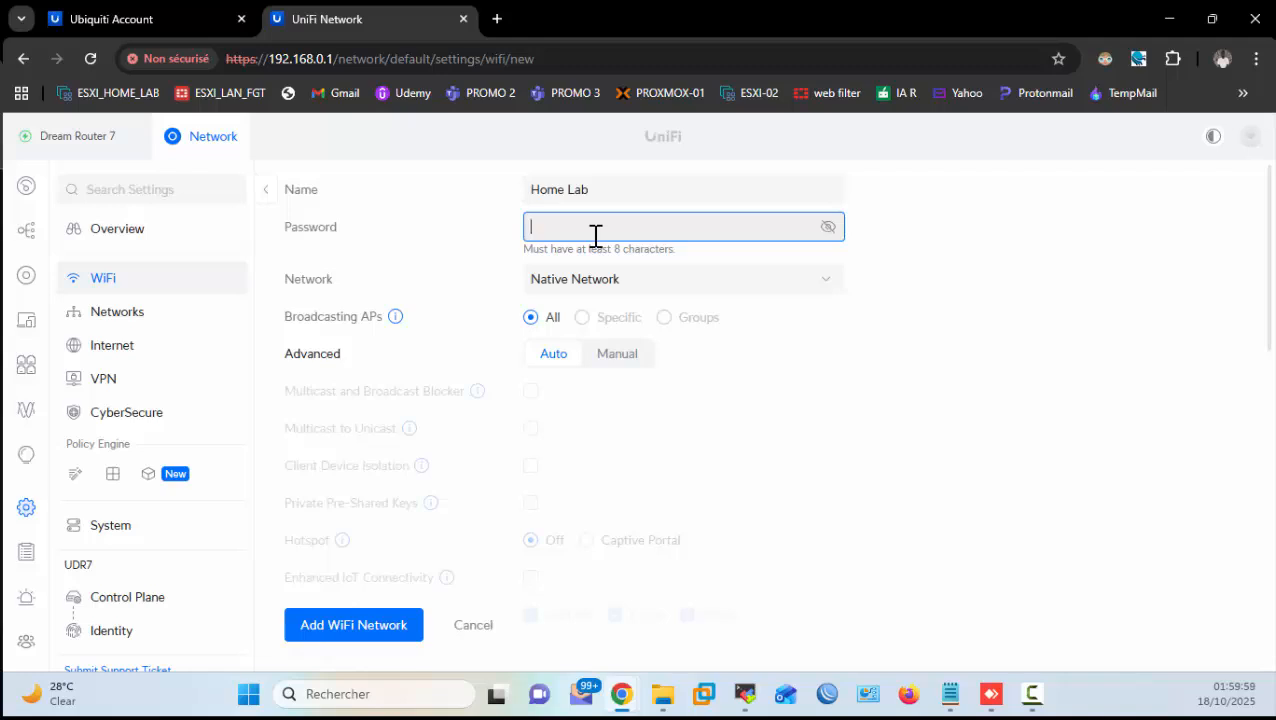
type("*******")
key("BackSpace")
key("BackSpace")
key("BackSpace")
key("BackSpace")
key("BackSpace")
key("BackSpace")
key("BackSpace")
Step: Enter and check the WiFi password for Home Lab, and assign the WiFi to HomeLab_Network
type("************")
left_click(826, 229)
left_click(826, 229)
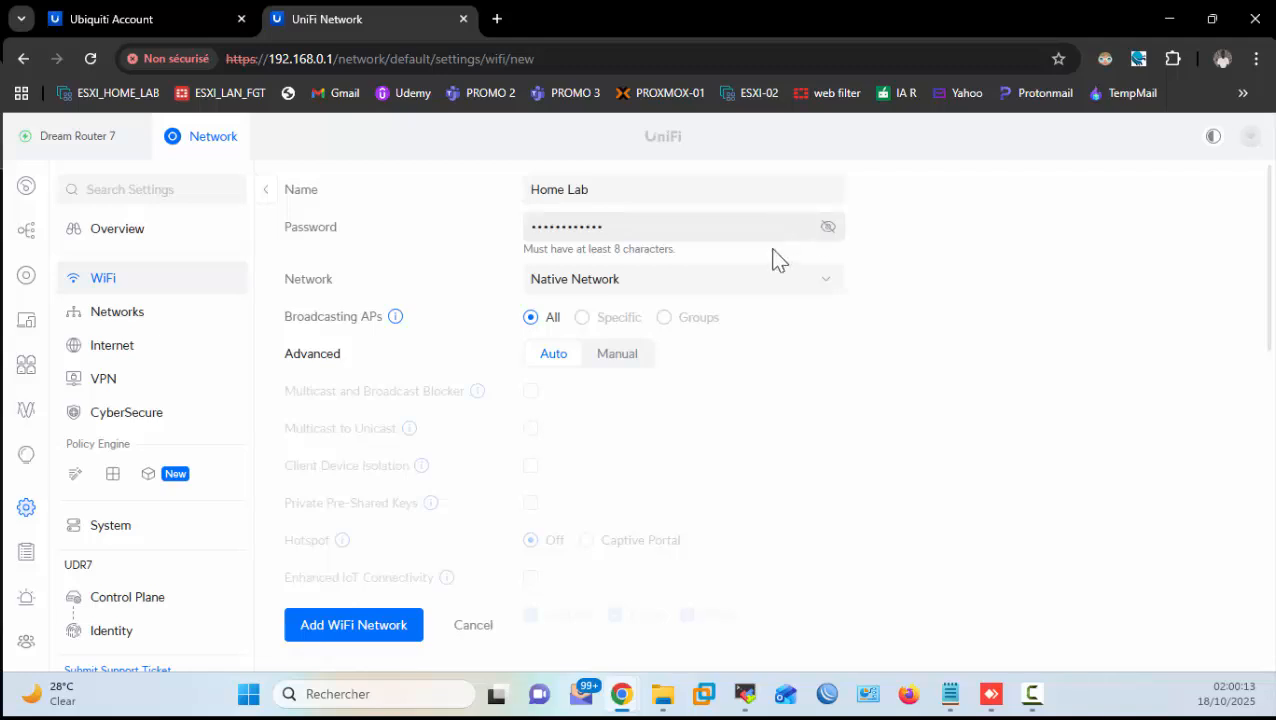
left_click(587, 281)
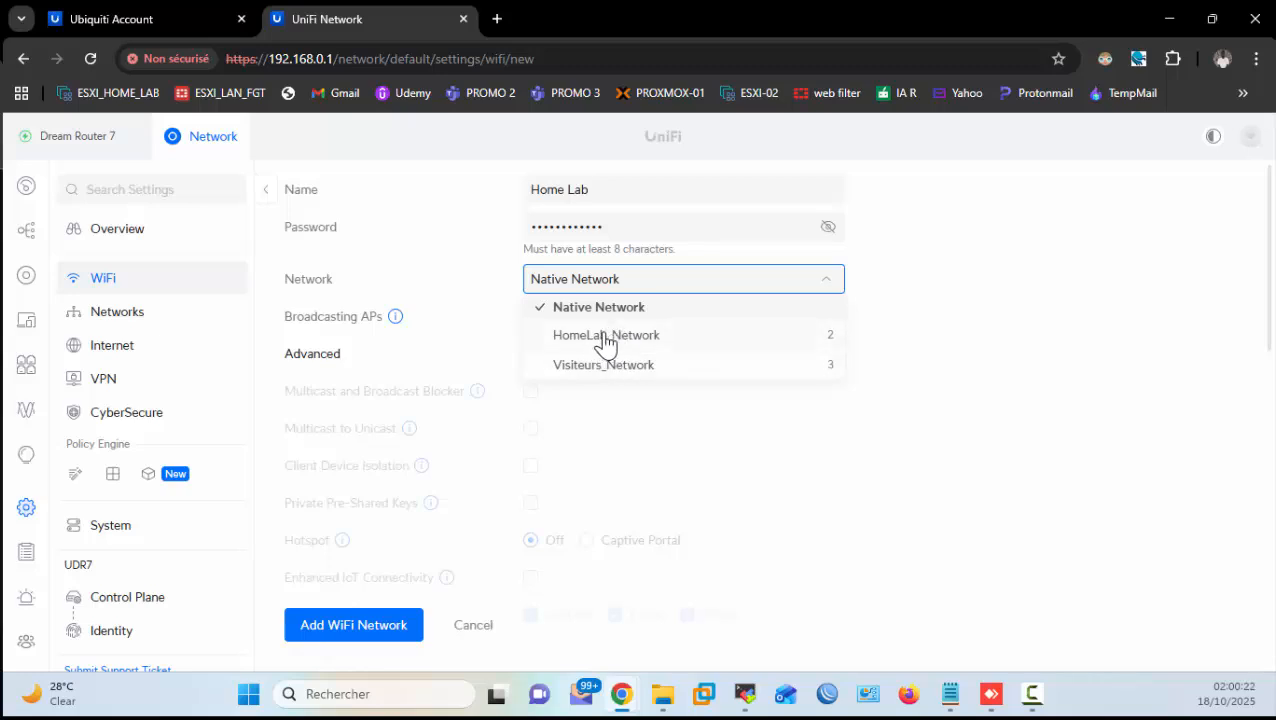
left_click(831, 344)
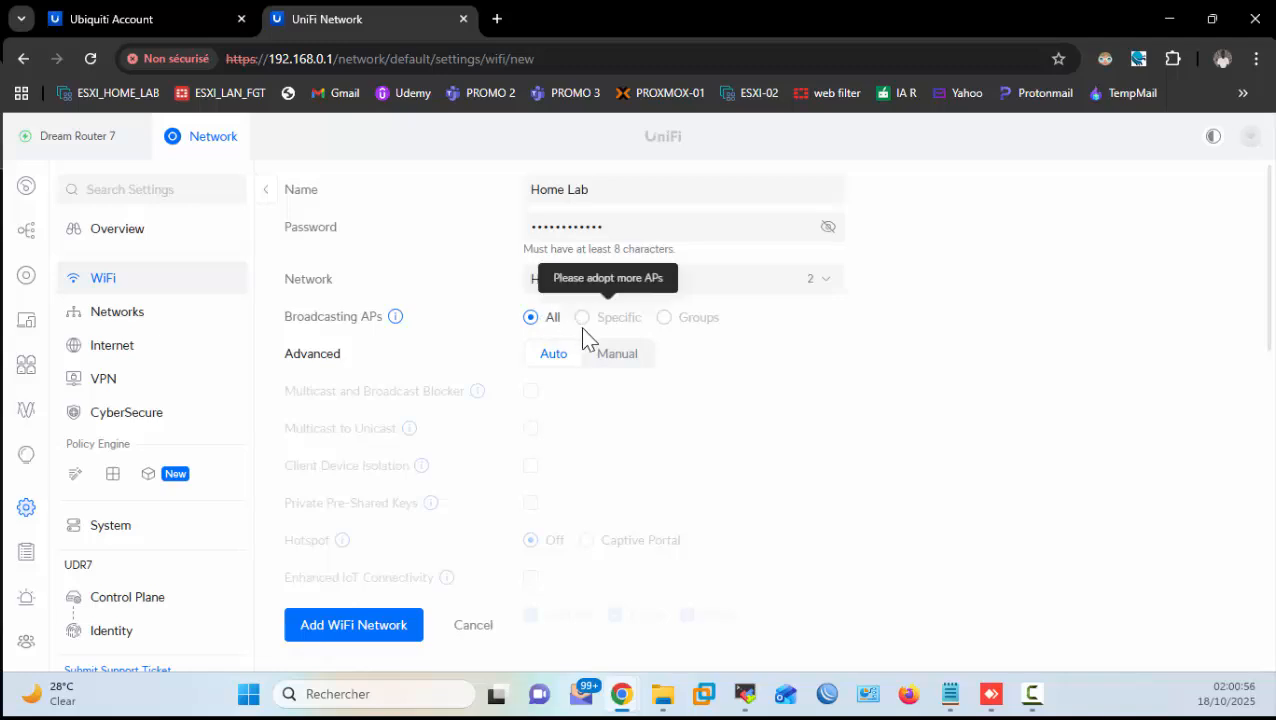
Step: Switch Home Lab's advanced WiFi settings to Manual and disable the 6 GHz band
left_click(625, 368)
mouse_move(490, 393)
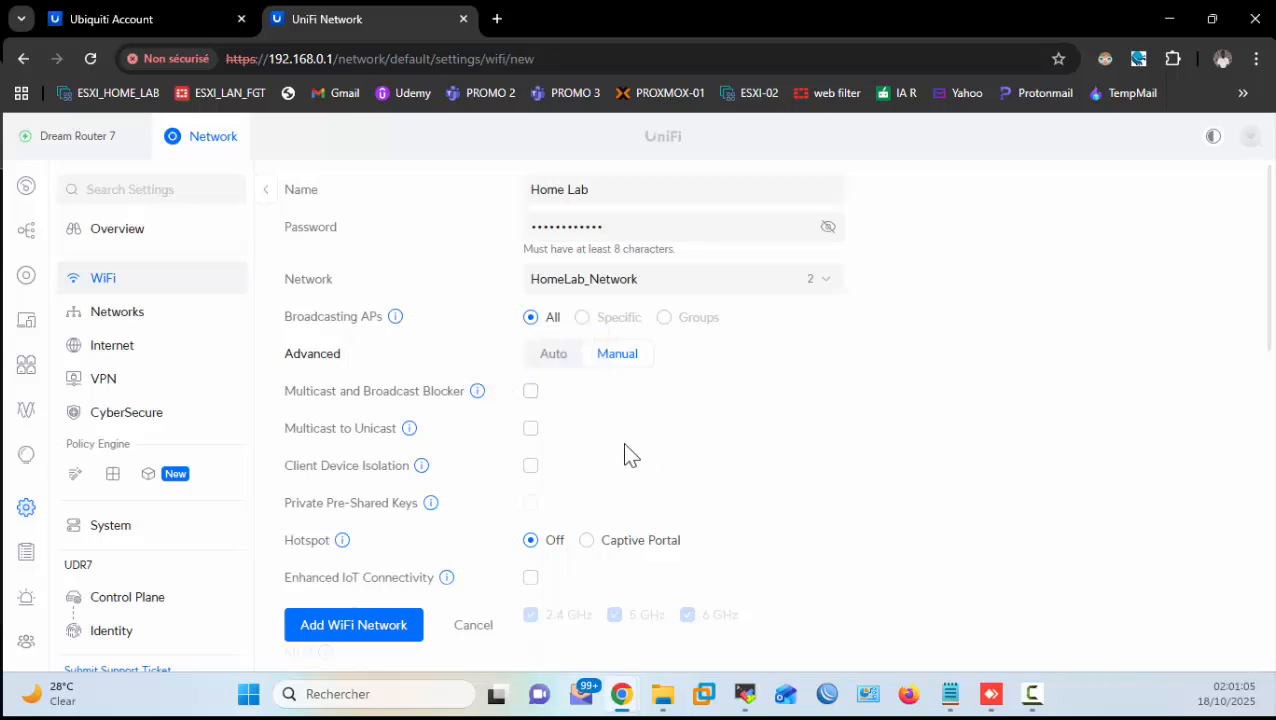
scroll(482, 401, "down", 1)
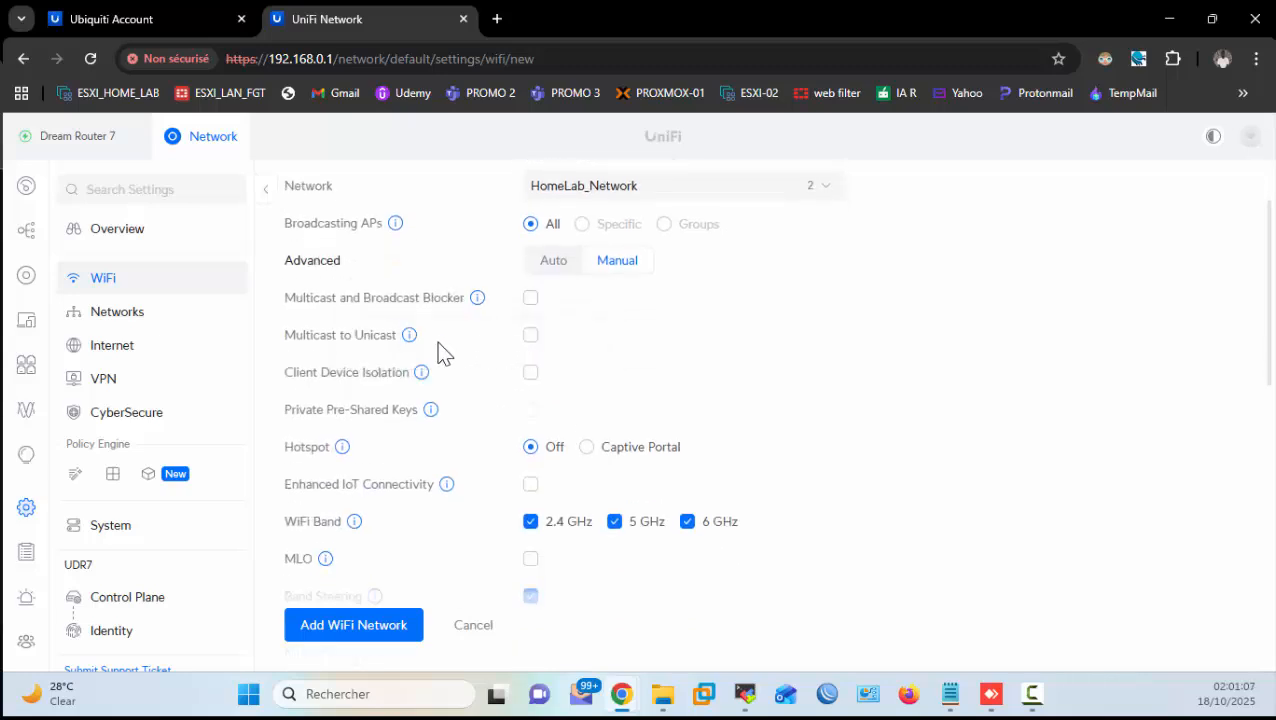
scroll(420, 392, "down", 1)
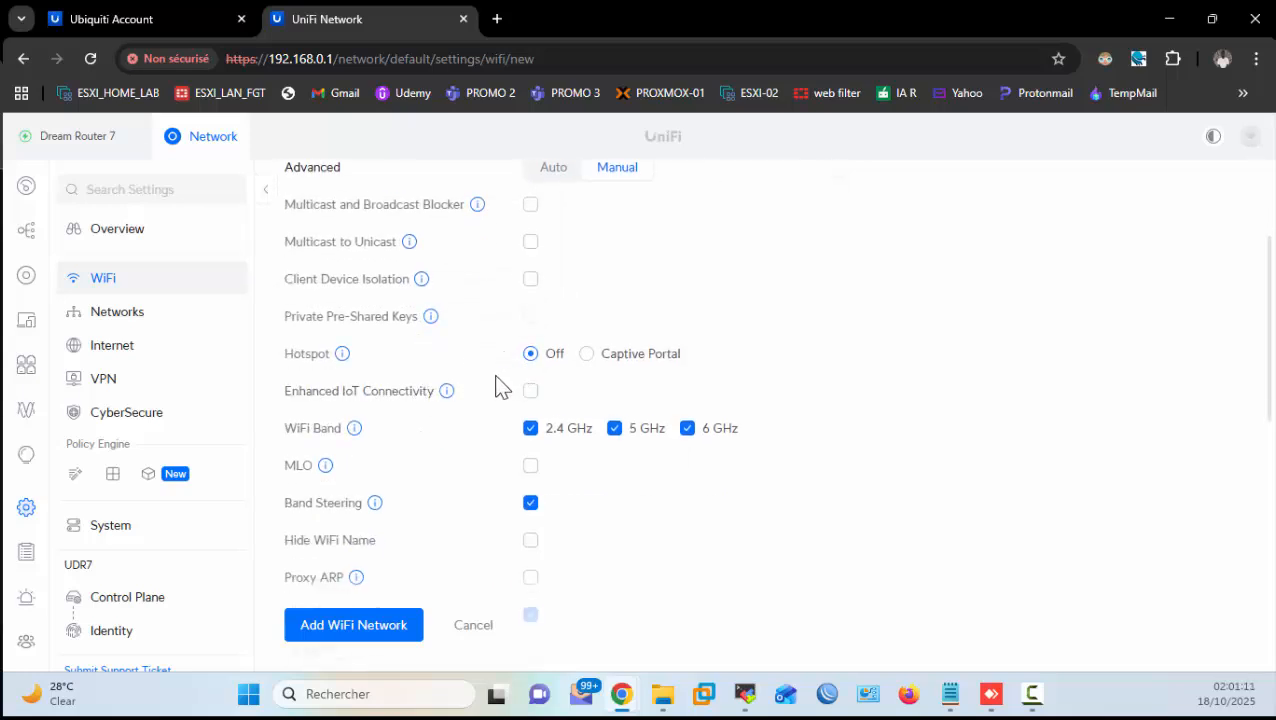
mouse_move(368, 430)
scroll(475, 480, "down", 1)
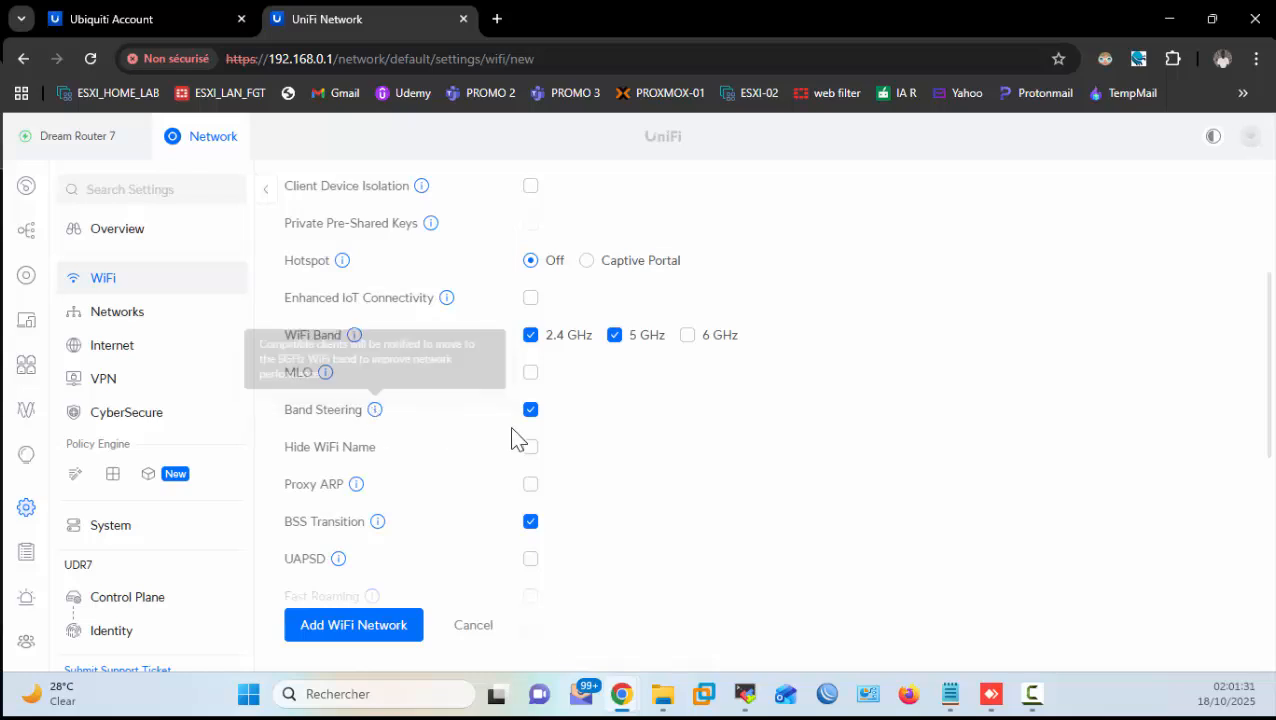
Step: Try the MAC Address Filter with filter type Allow on Home Lab, and turn the filter back off
scroll(342, 345, "down", 1)
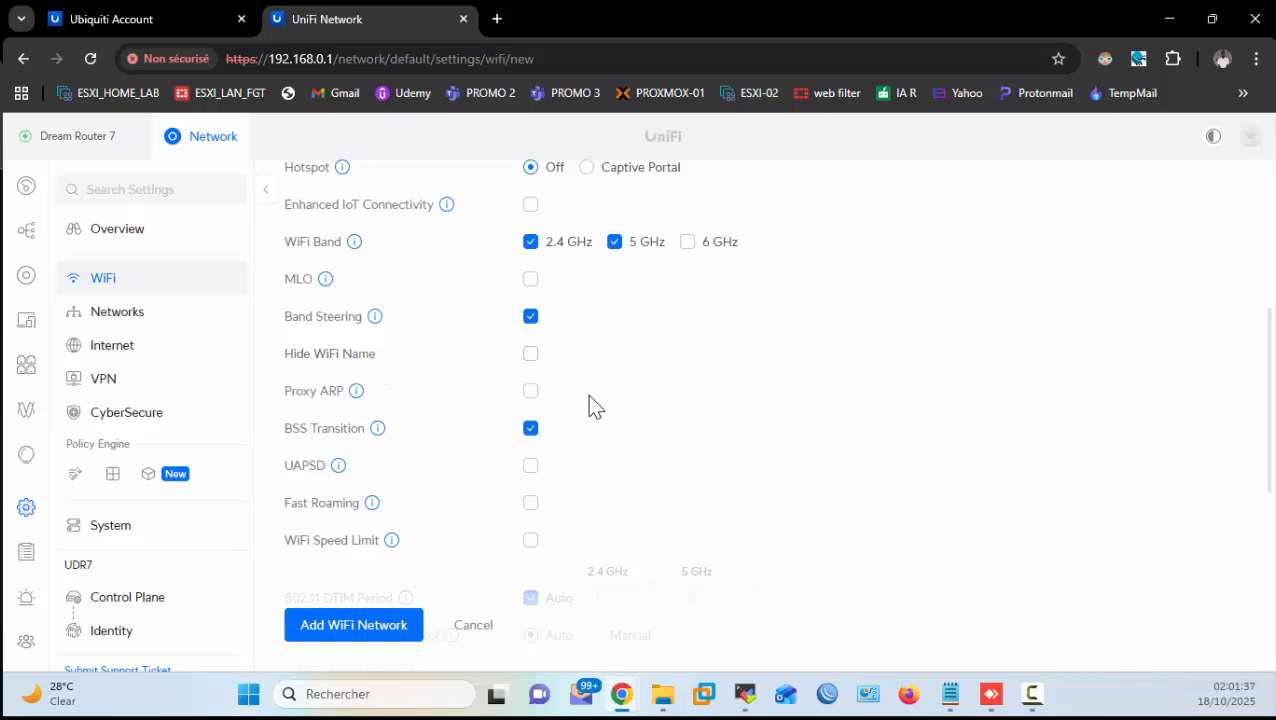
scroll(595, 405, "down", 1)
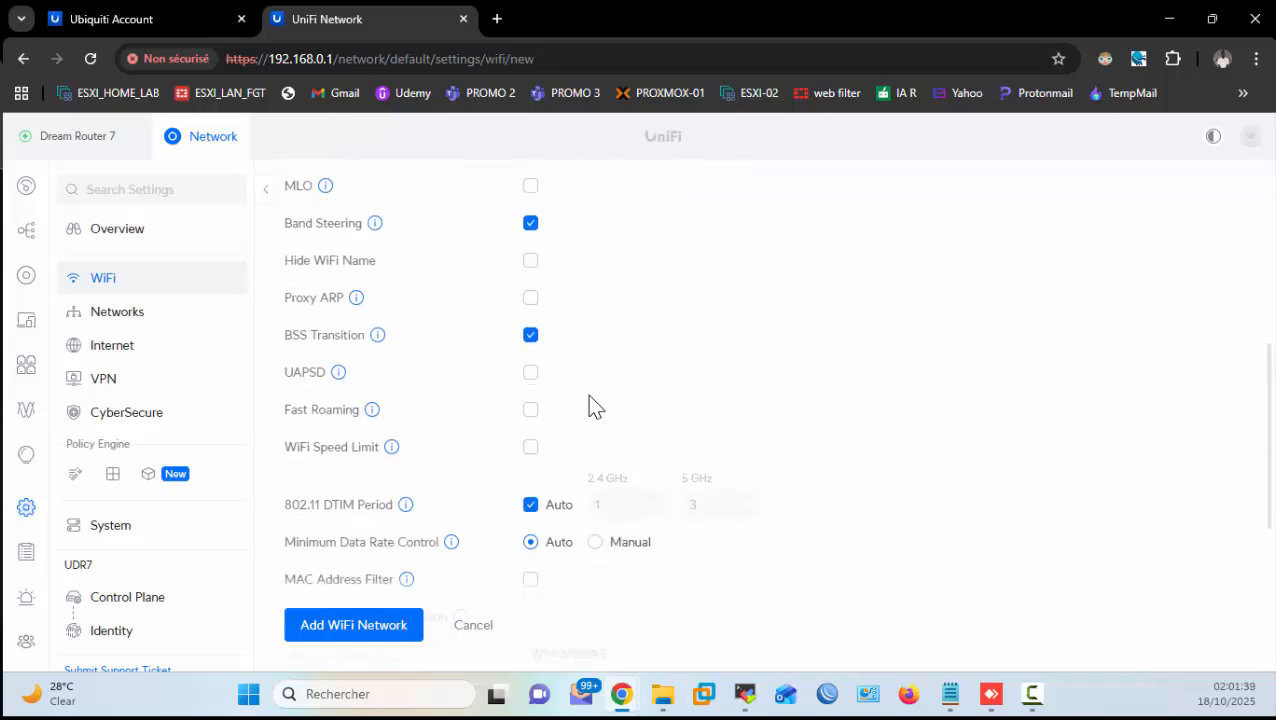
scroll(595, 405, "down", 2)
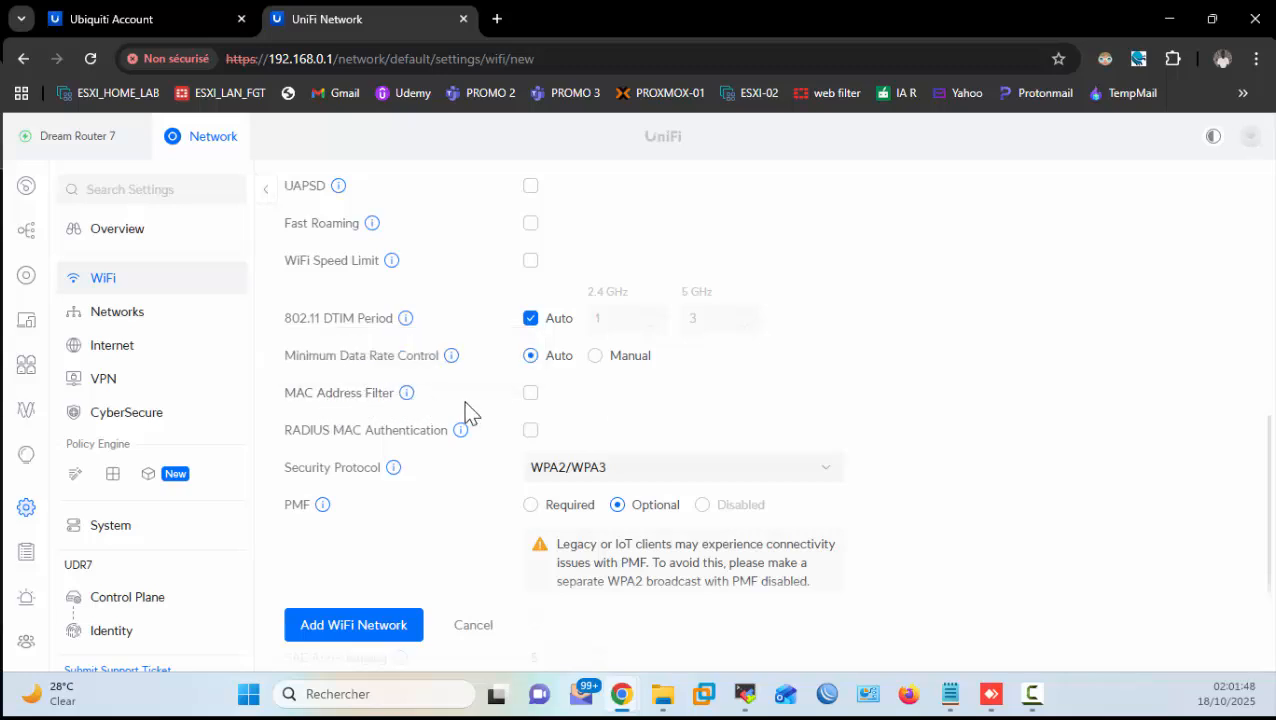
left_click(531, 393)
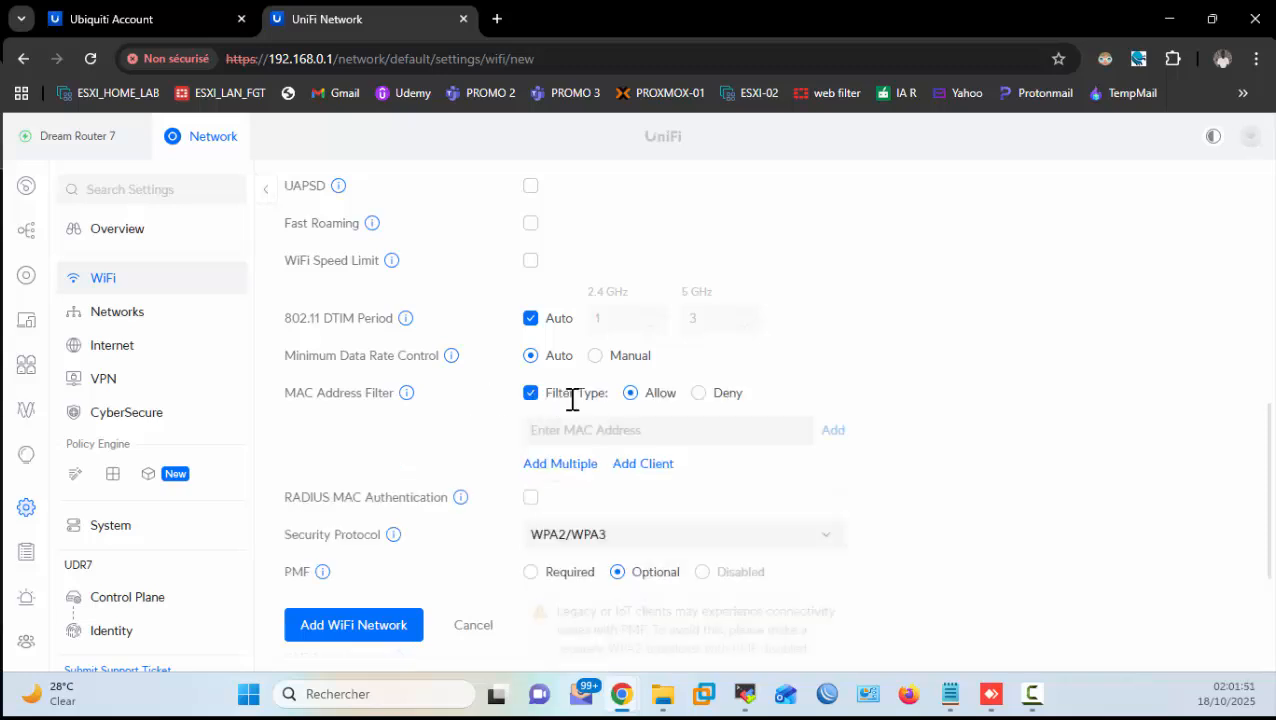
left_click(634, 432)
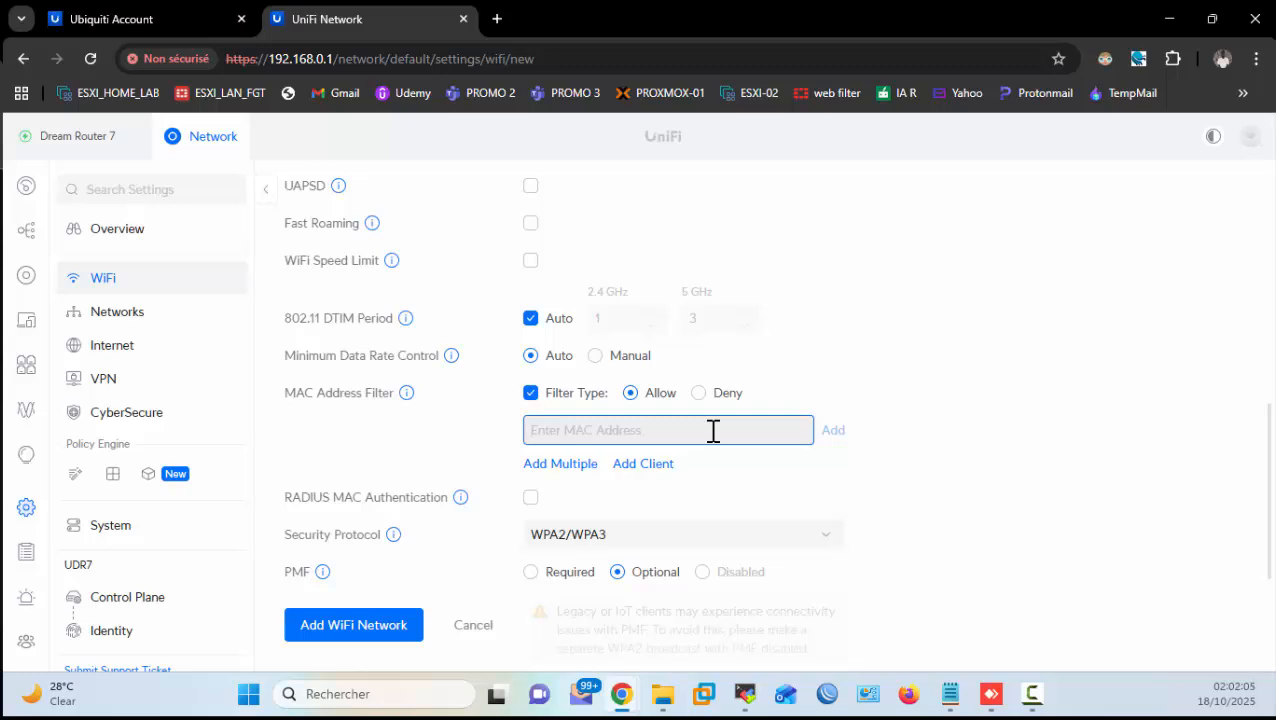
left_click(529, 396)
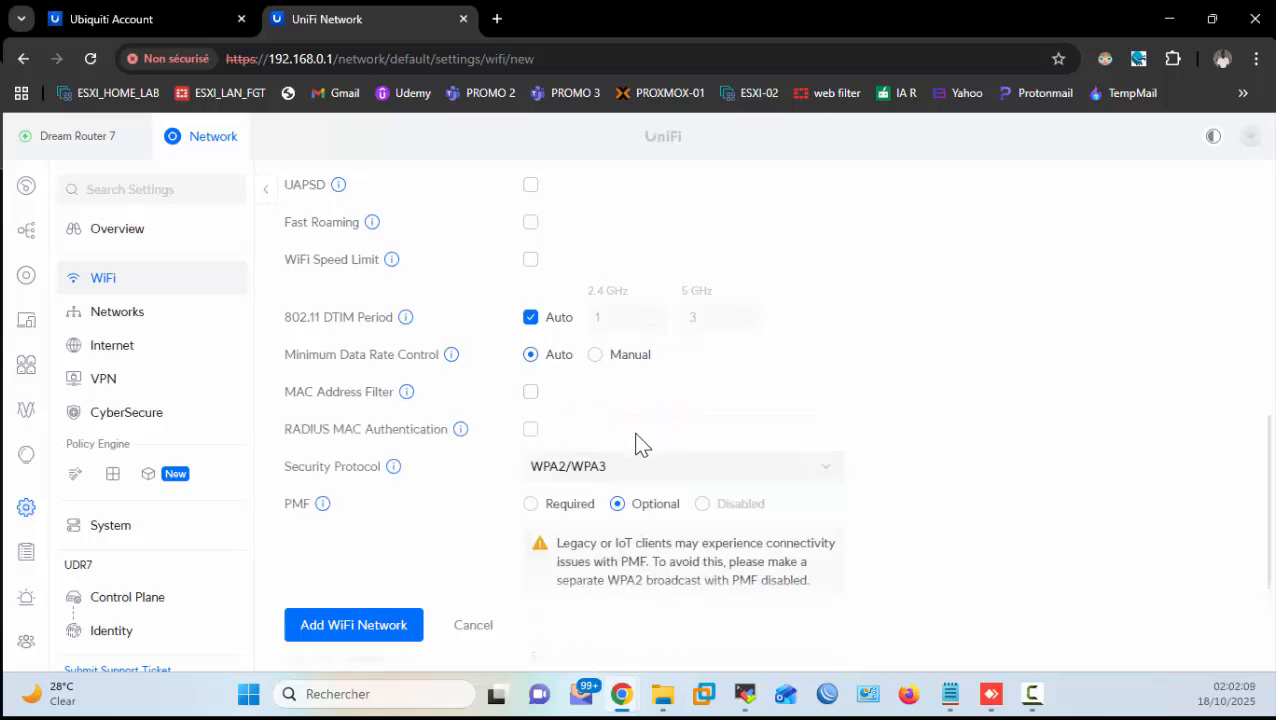
Step: Add the Home Lab WiFi network with security protocol WPA2/WPA3
scroll(635, 444, "down", 2)
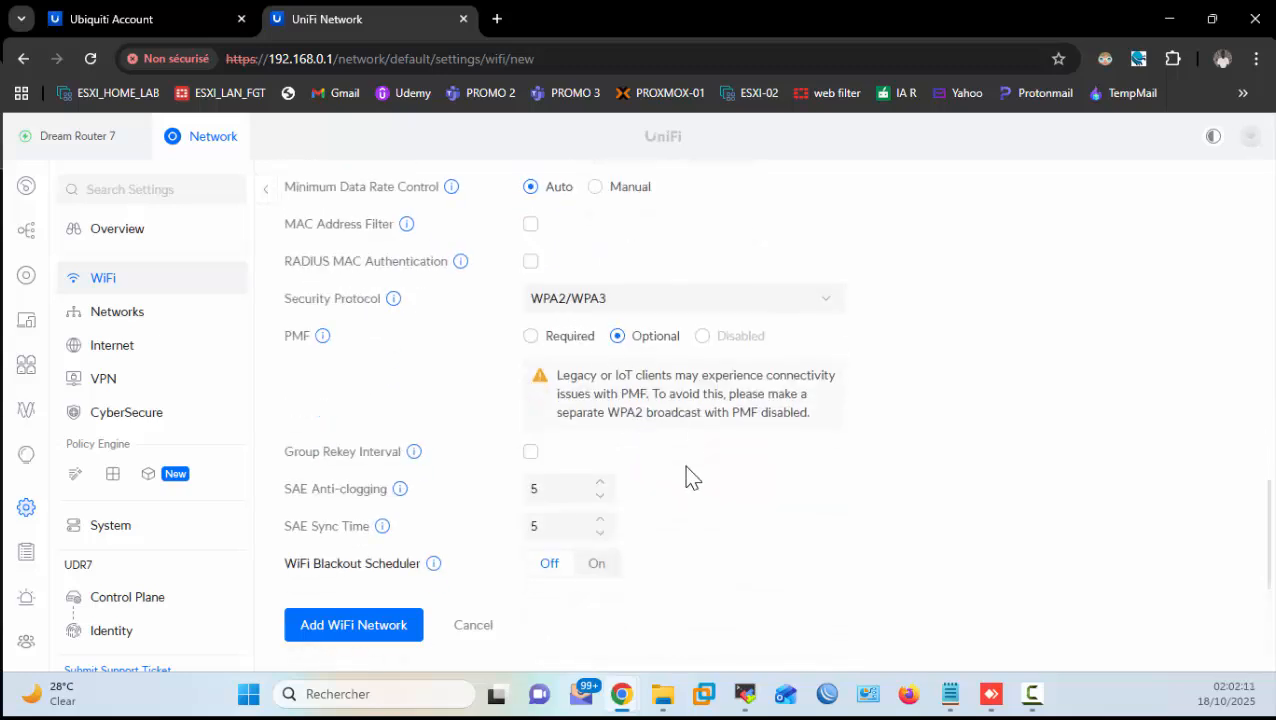
left_click(378, 627)
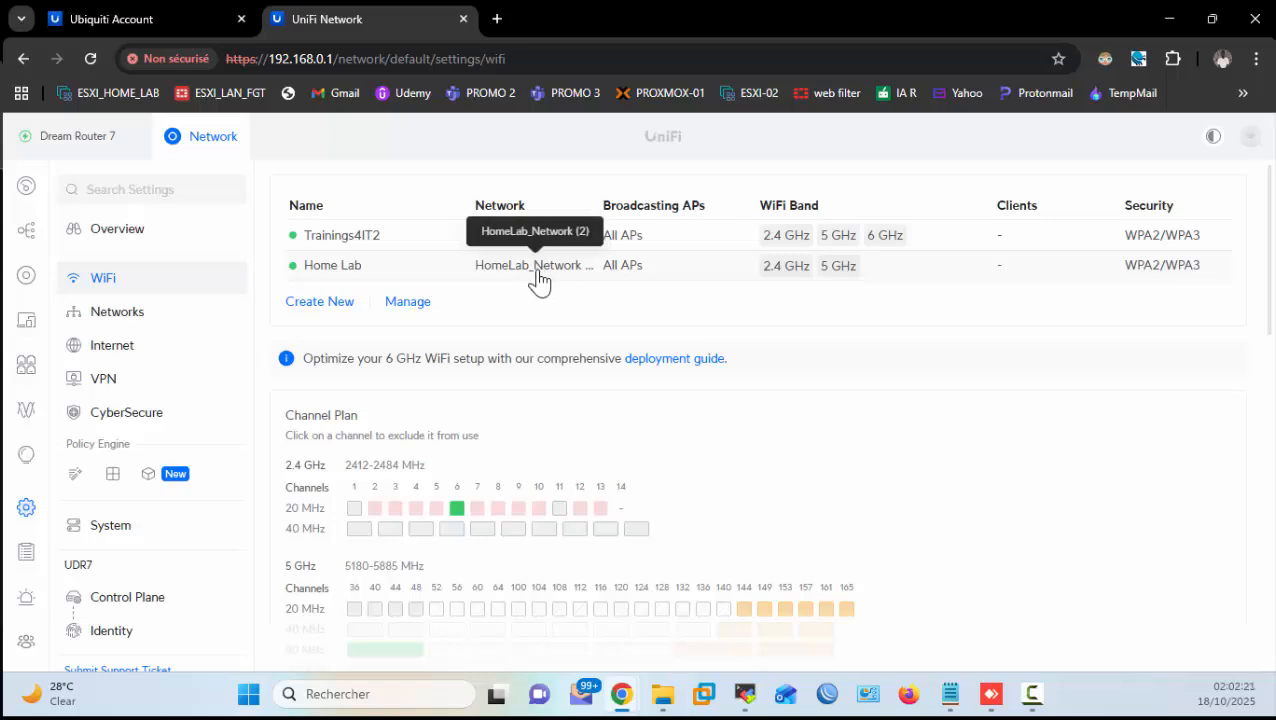
Step: Start another WiFi network named Visiteurs
left_click(316, 302)
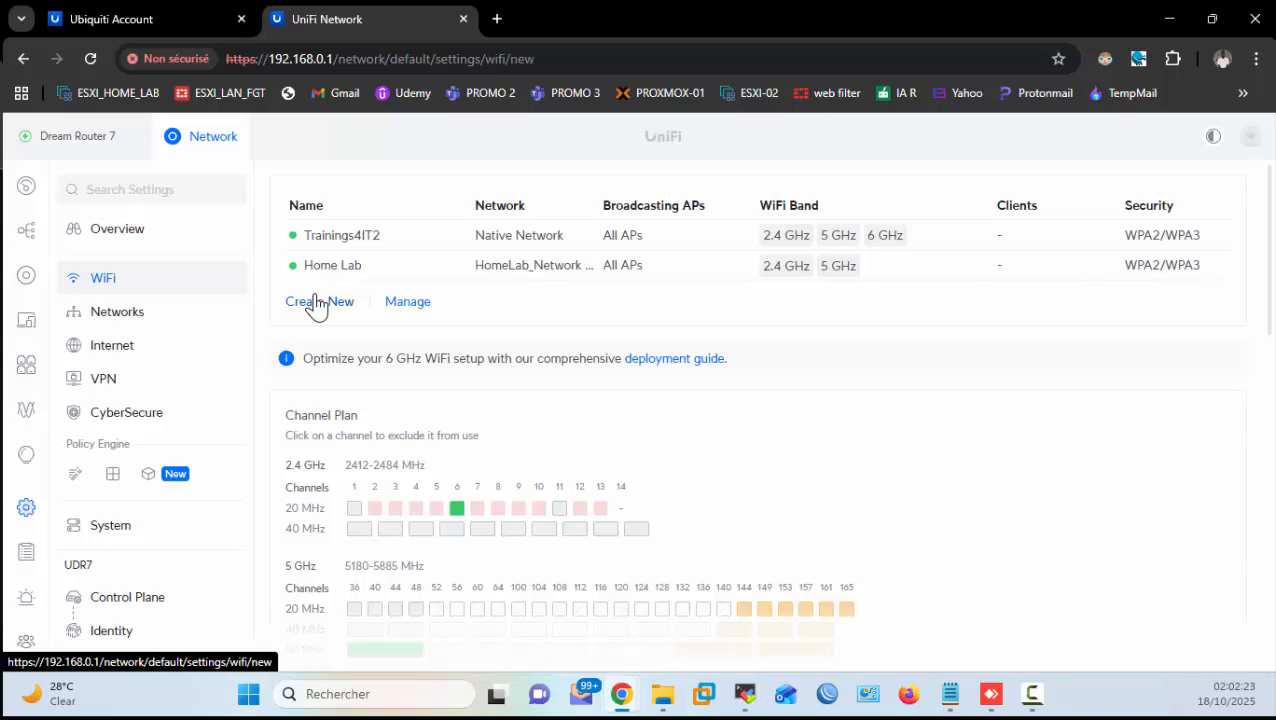
left_click(541, 200)
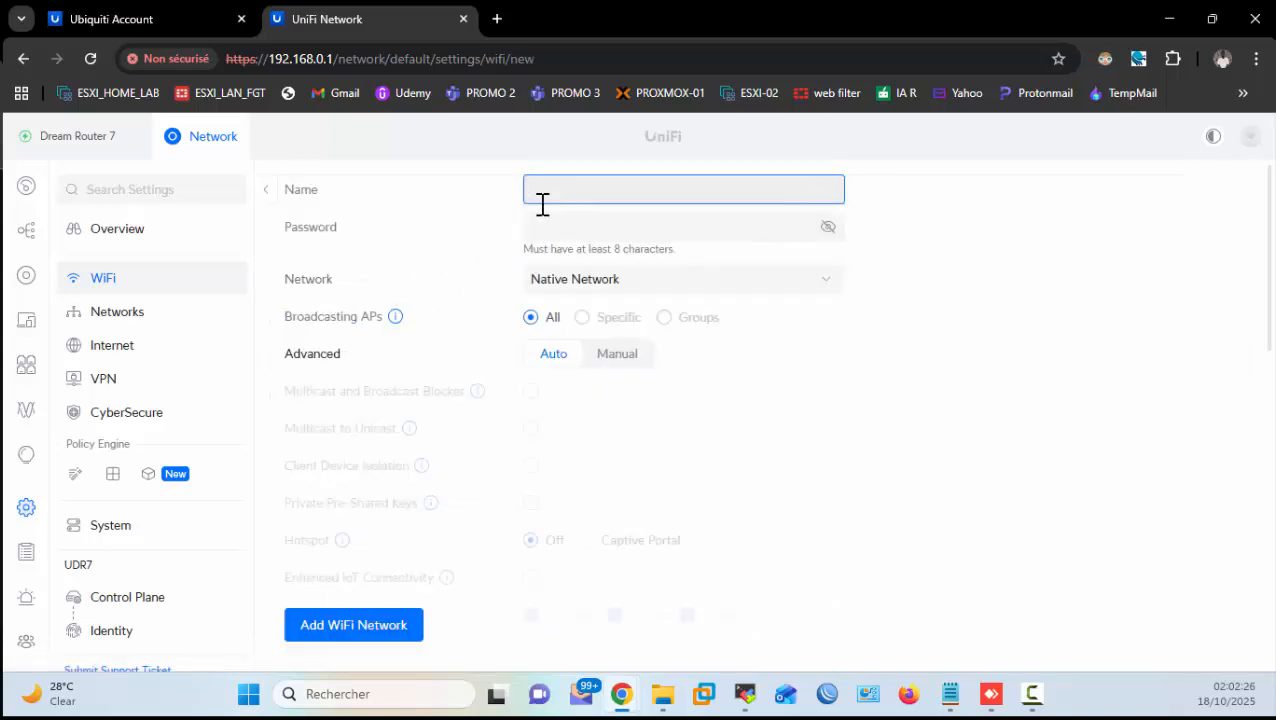
type("Visiteurs")
Step: Enter and check the WiFi password for Visiteurs, and assign the WiFi to Visiteurs_Network
left_click(546, 226)
type("••••••••")
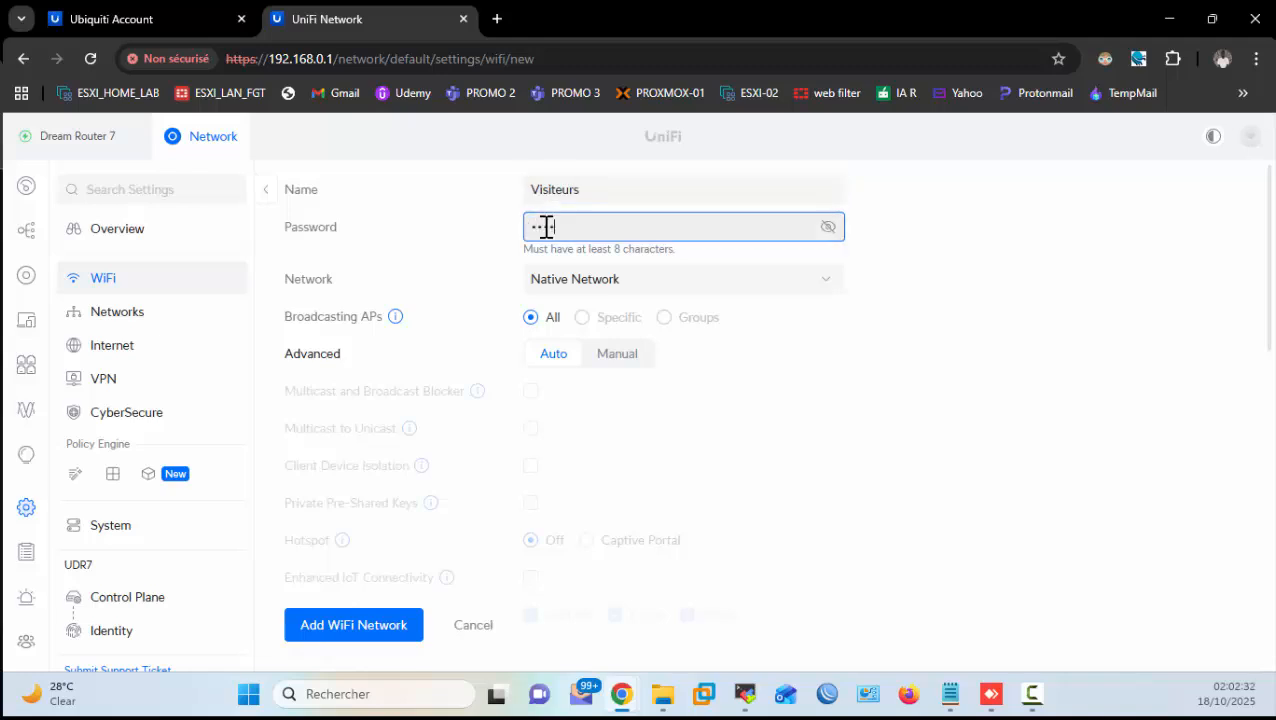
type("•••••")
left_click(830, 228)
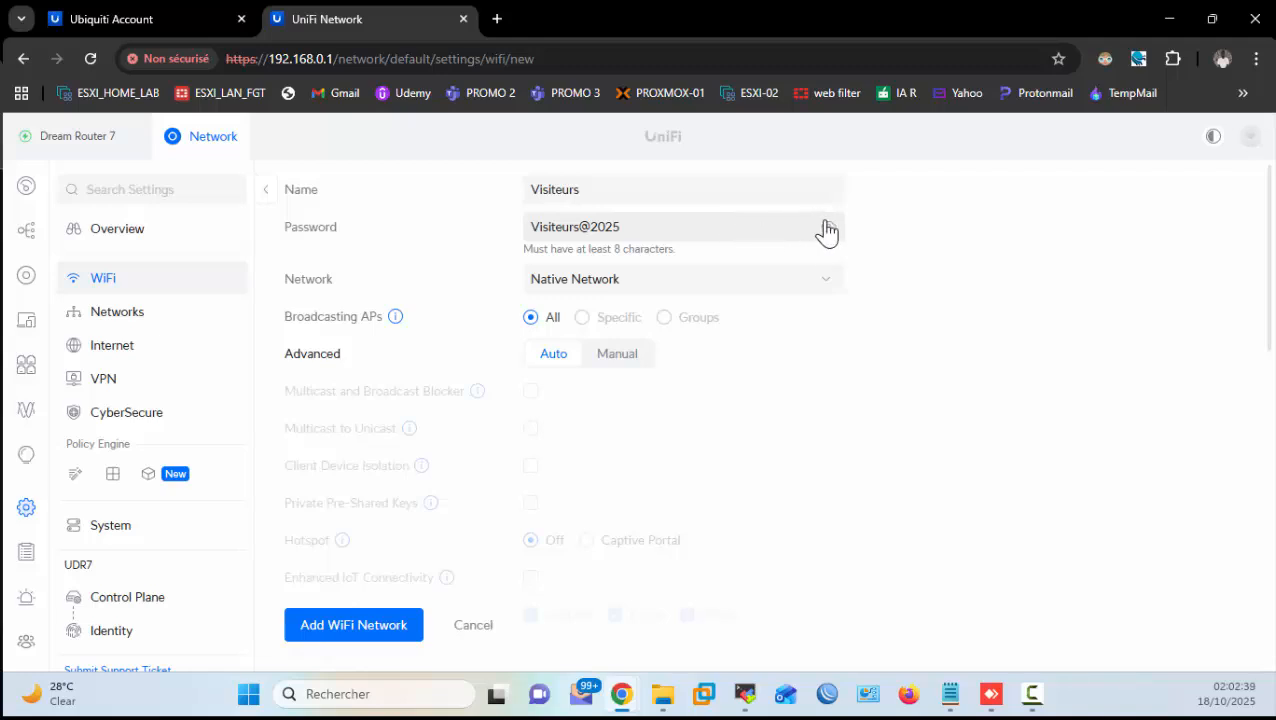
left_click(827, 228)
left_click(822, 280)
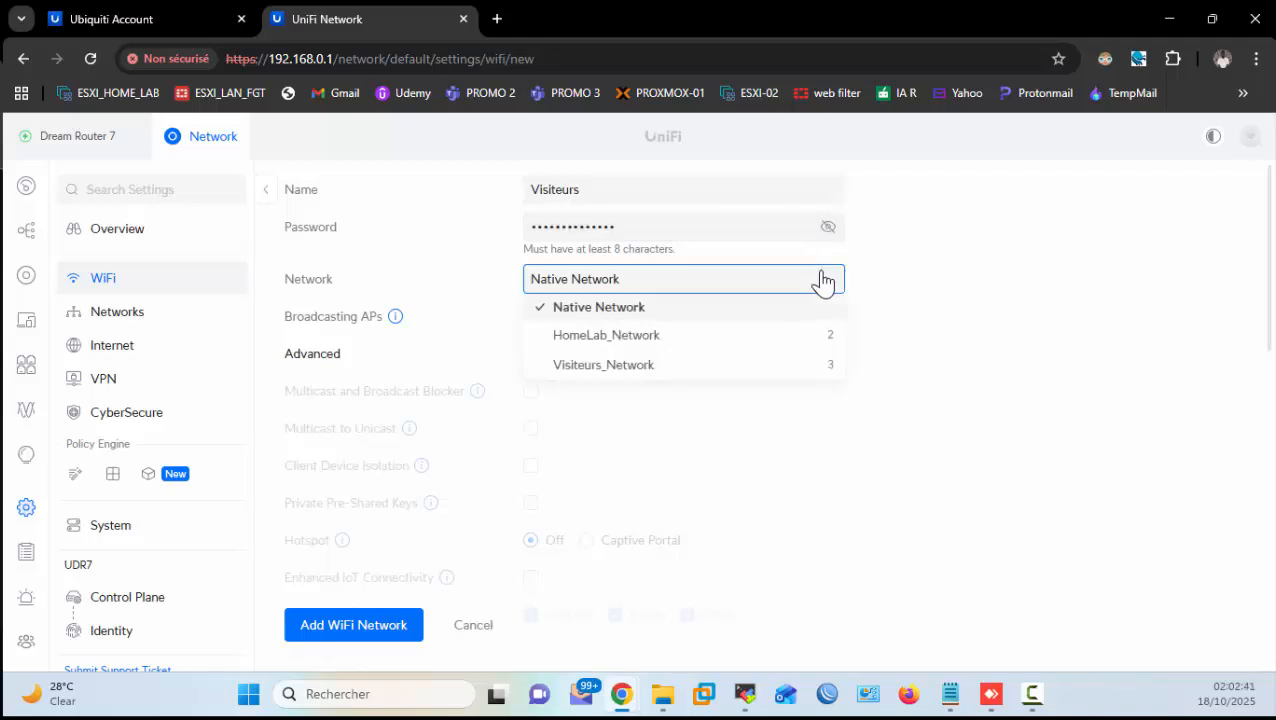
left_click(666, 366)
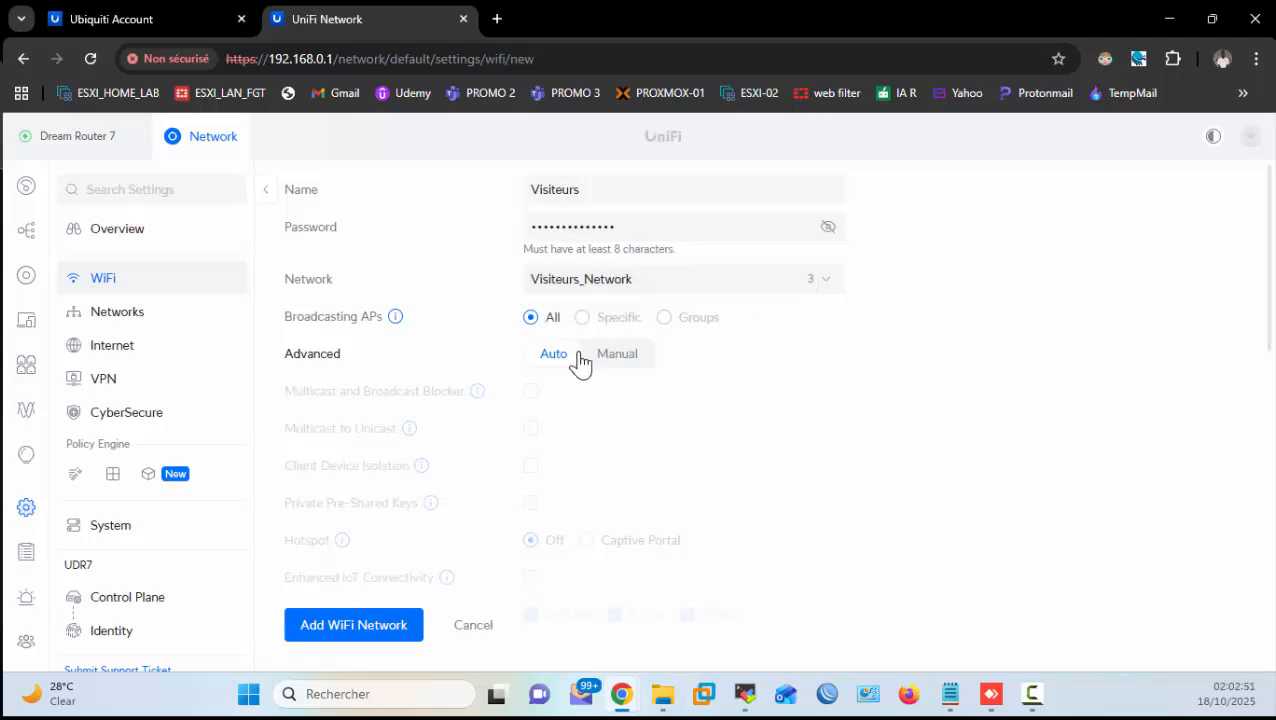
Step: Switch the Visiteurs WiFi's advanced settings to Manual and disable its 6 GHz band
scroll(677, 386, "down", 2)
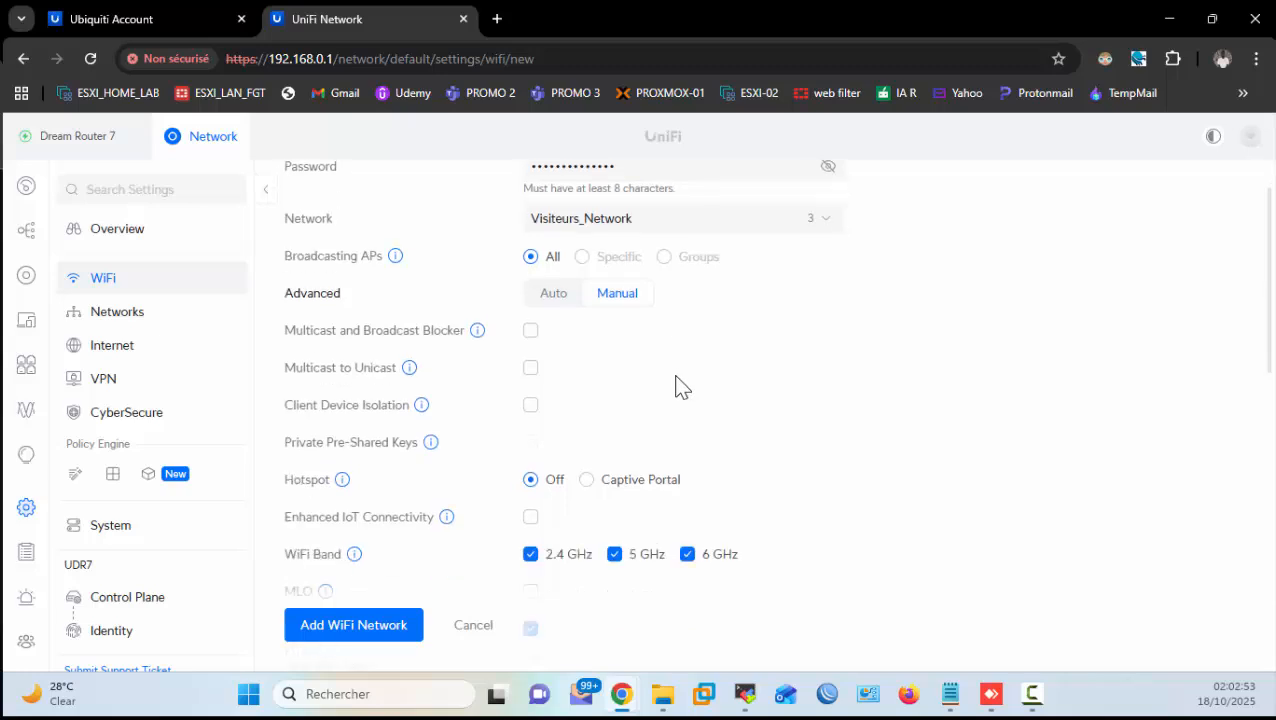
left_click(716, 432)
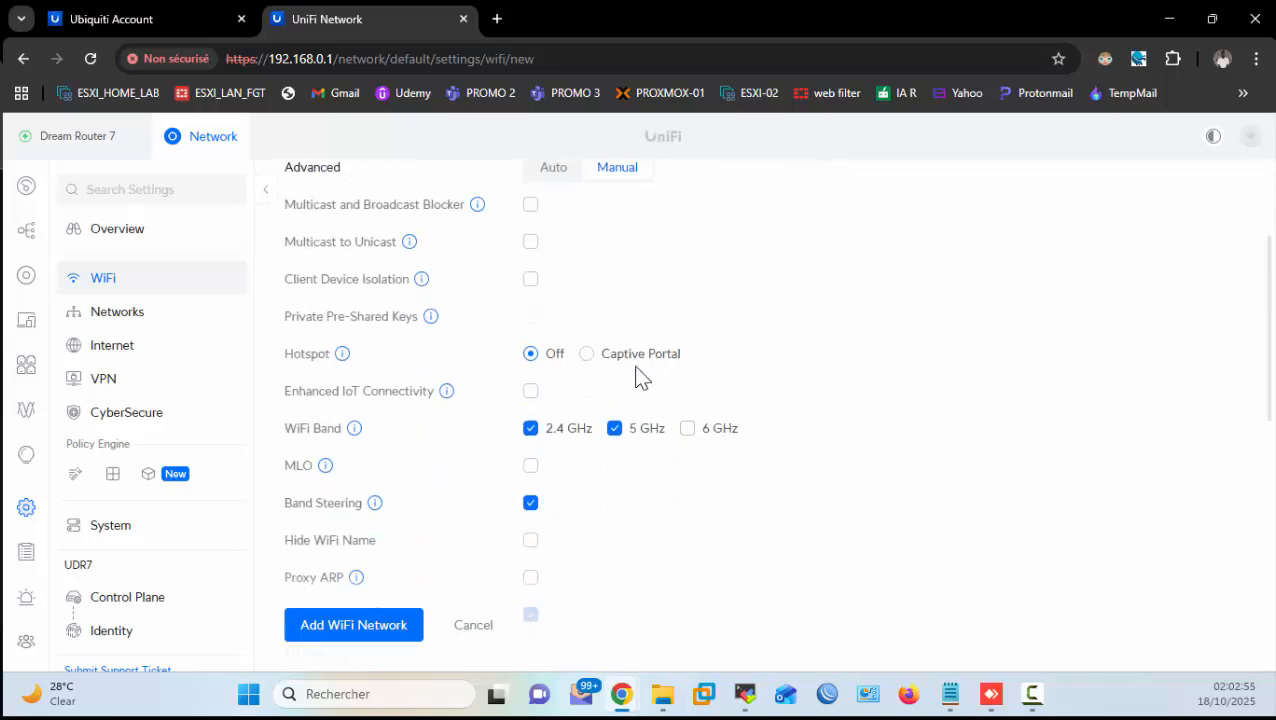
scroll(637, 372, "down", 1)
scroll(585, 395, "down", 1)
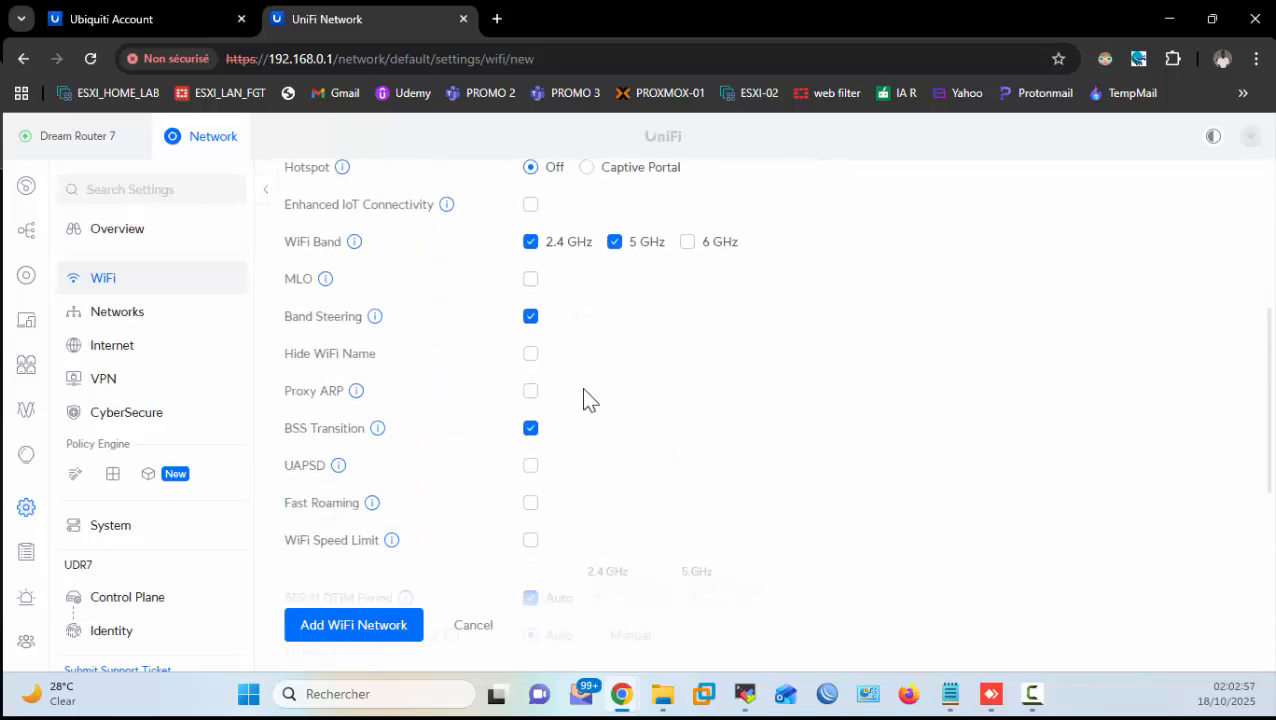
scroll(585, 370, "down", 5)
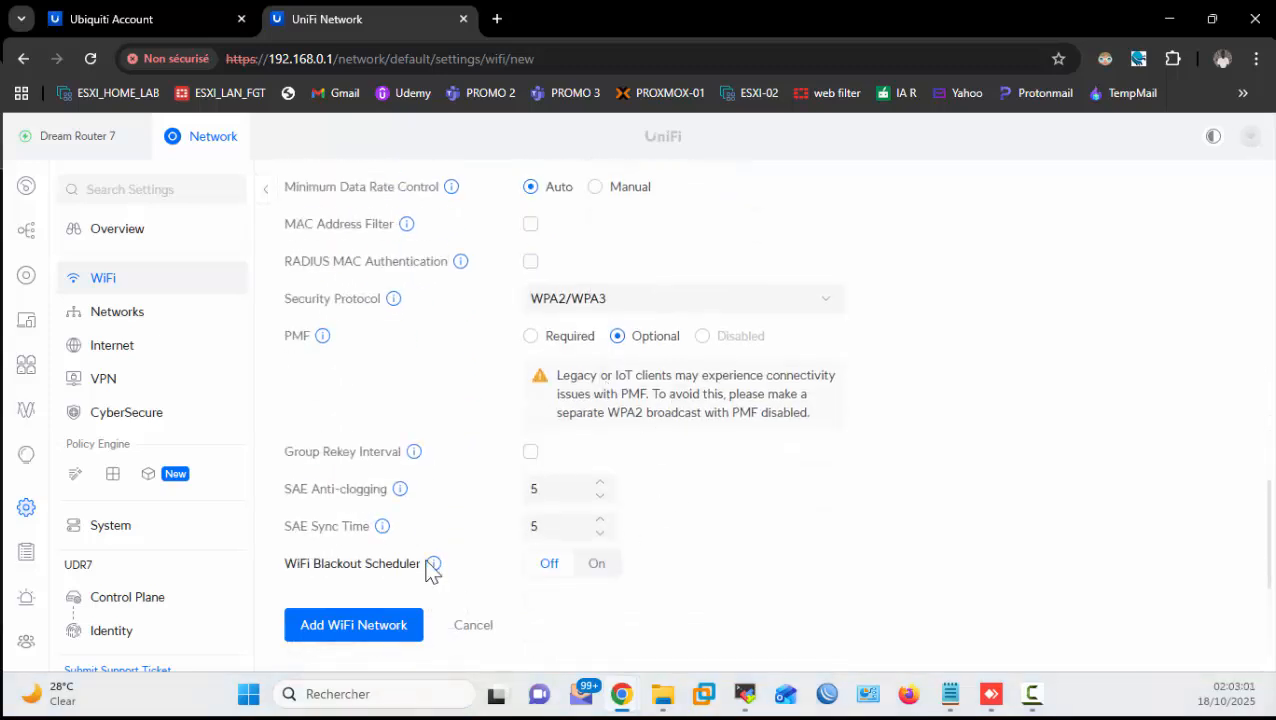
Step: Add the Visiteurs WiFi network with security protocol WPA2/WPA3
left_click(373, 624)
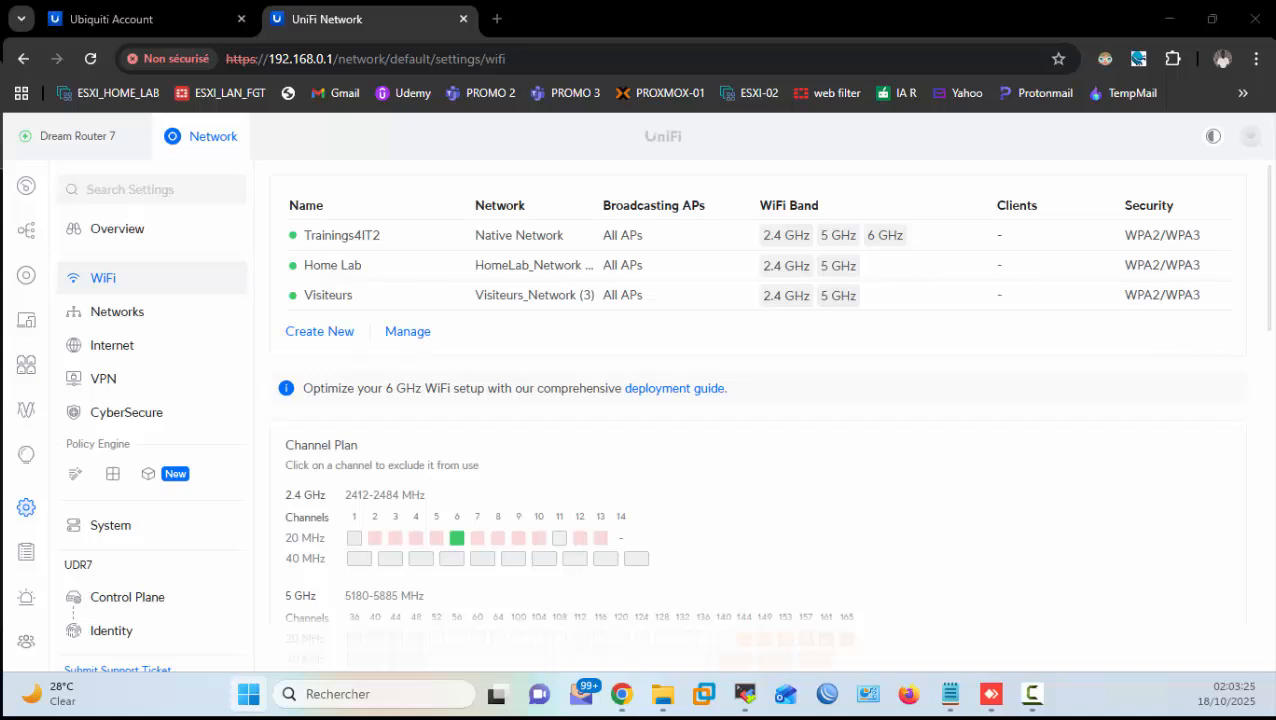
Step: Switch to the Windows Wi-Fi settings and show the available networks
key("super+i")
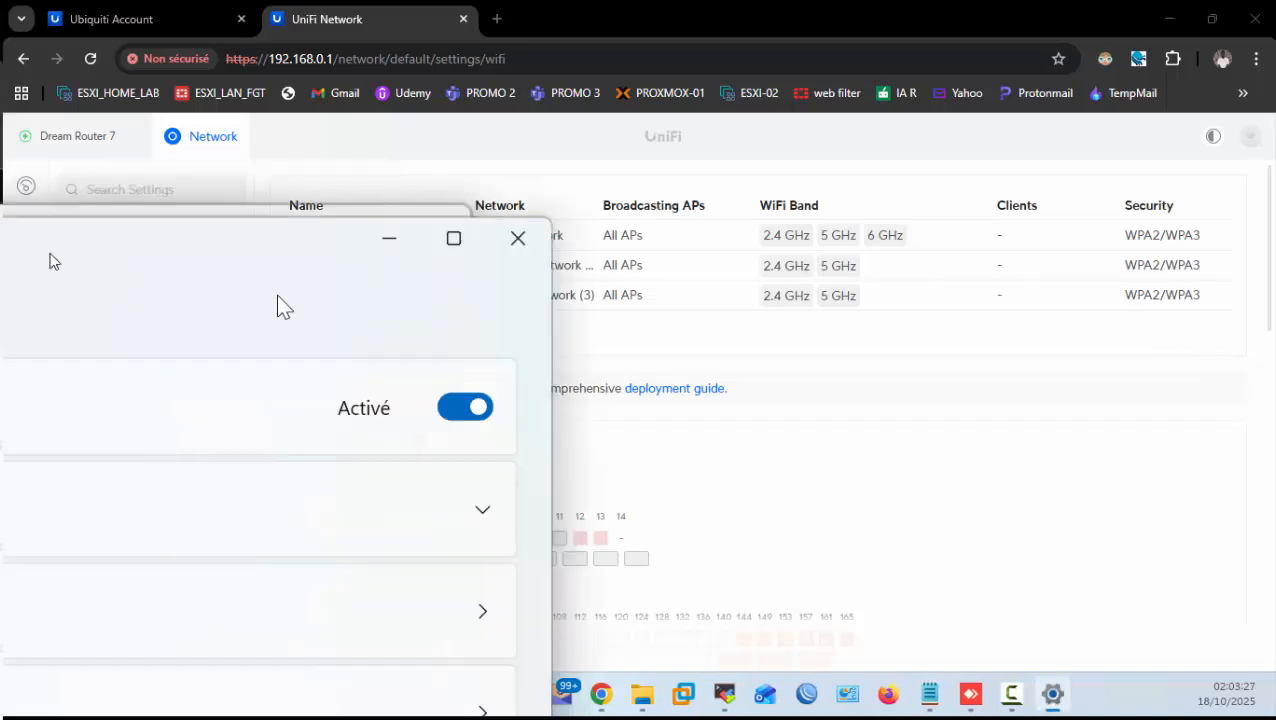
left_click(872, 227)
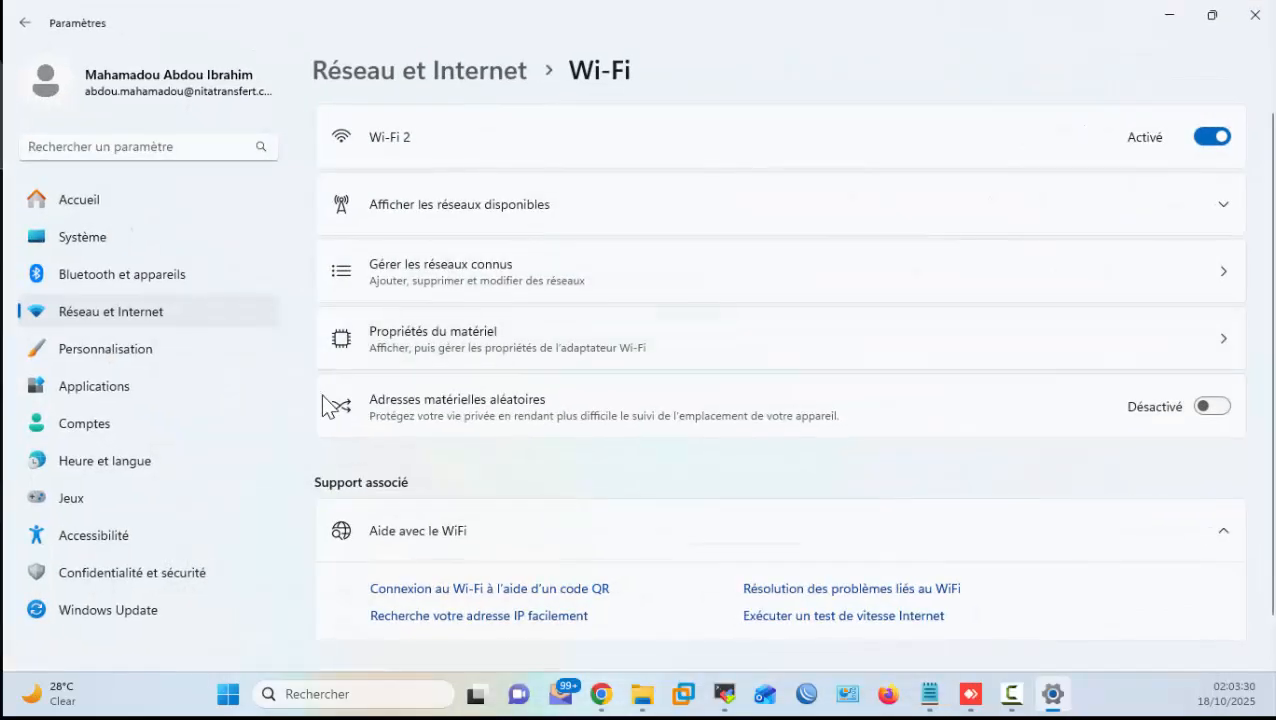
left_click(514, 222)
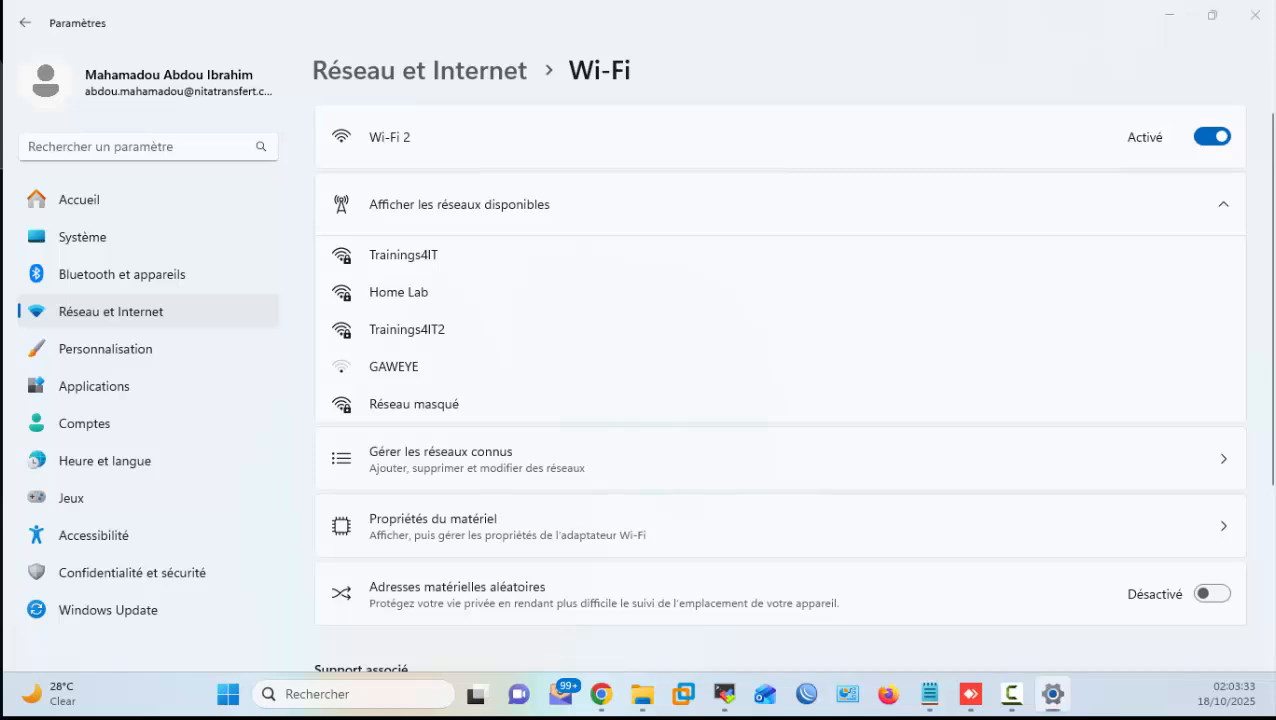
left_click_drag(329, 270, 446, 308)
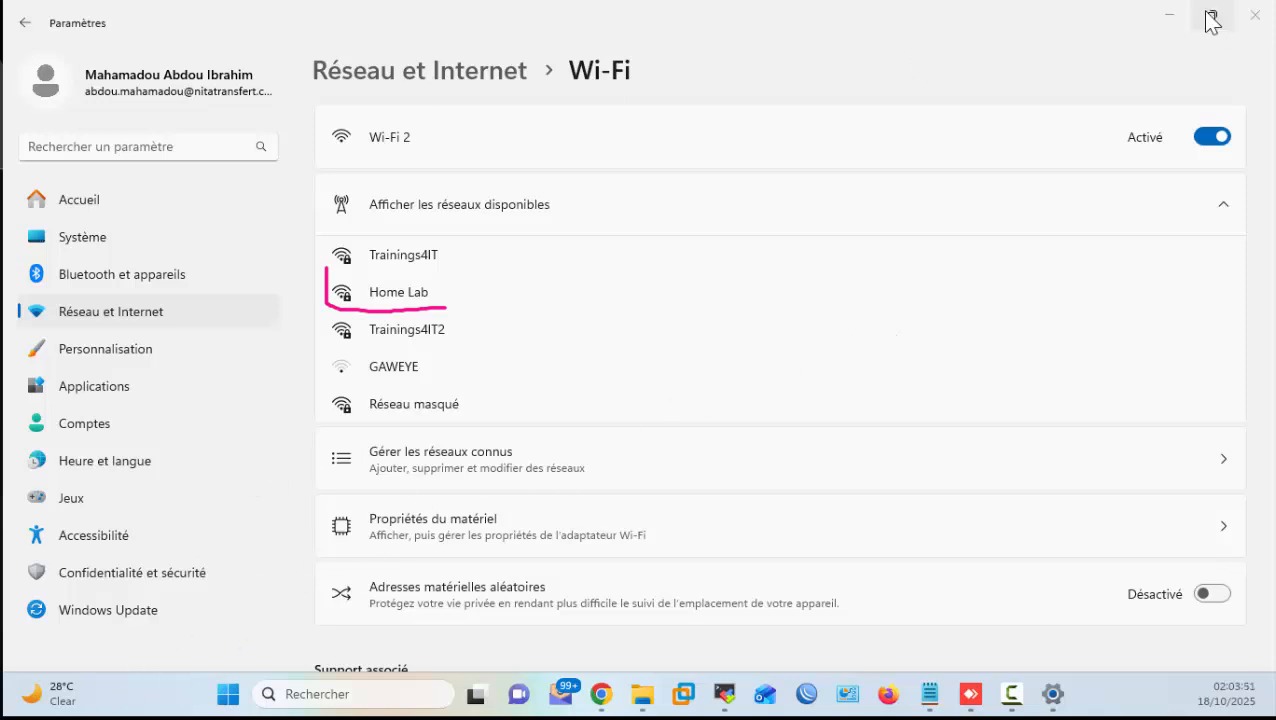
Step: Turn Wi-Fi 2 off and on again to refresh the available networks and check for Visiteurs and Home Lab
left_click(1214, 137)
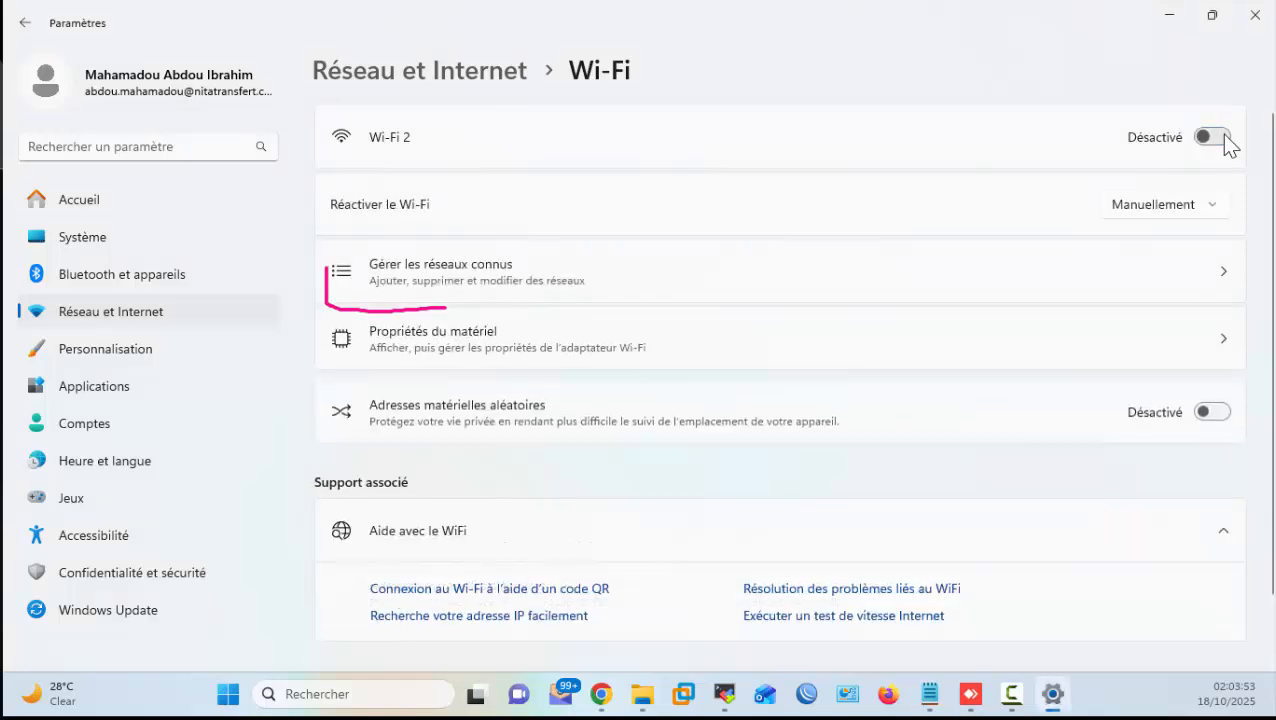
left_click(1214, 137)
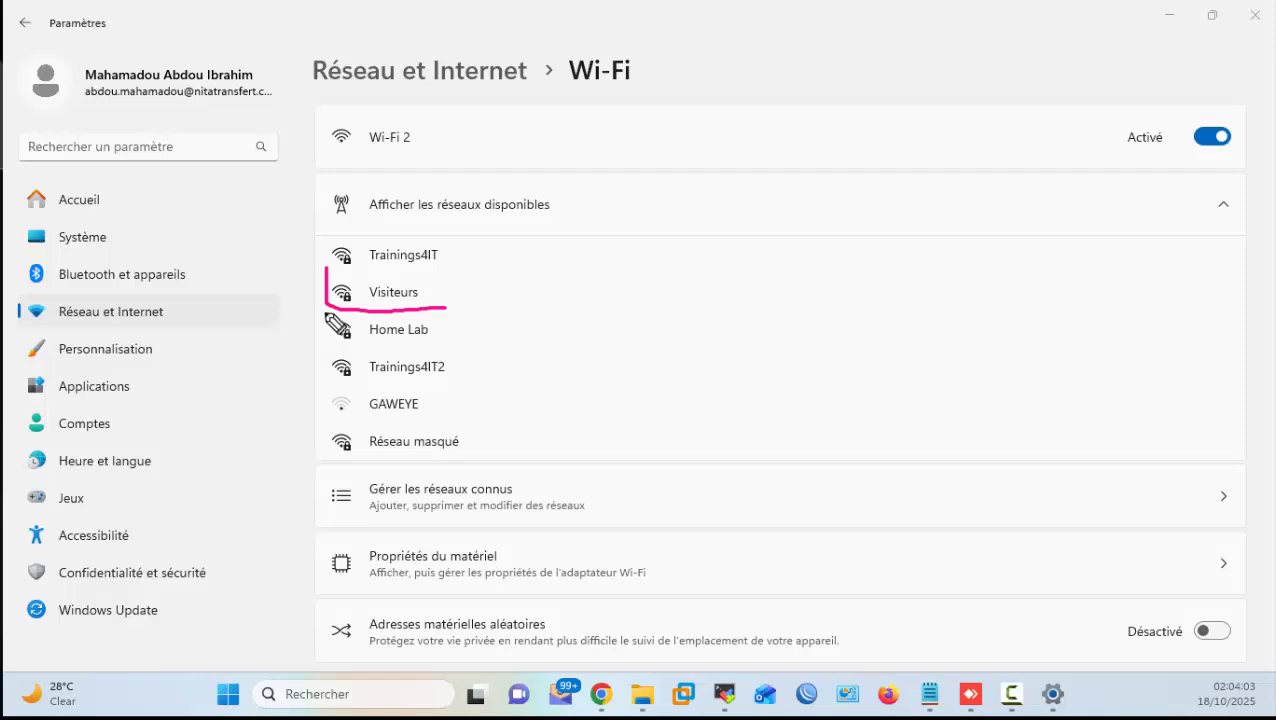
mouse_move(319, 310)
left_mouse_down()
mouse_move(319, 322)
mouse_move(441, 348)
left_mouse_up()
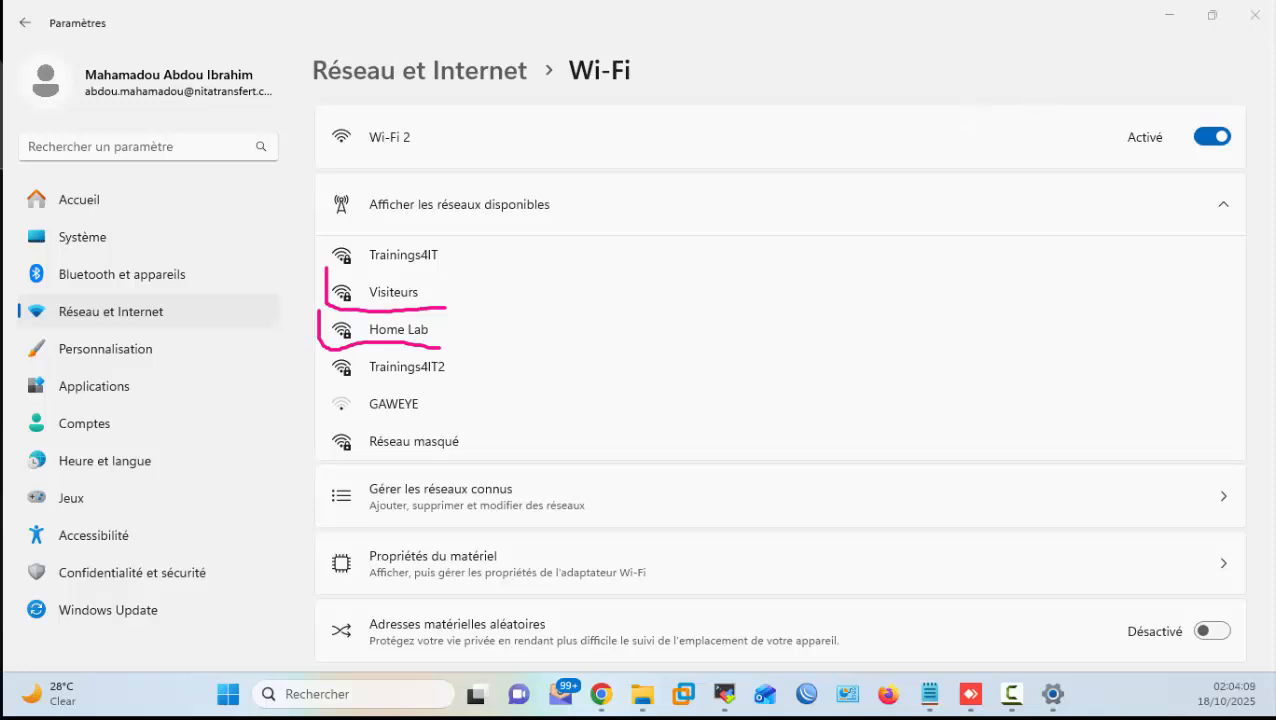
key("Escape")
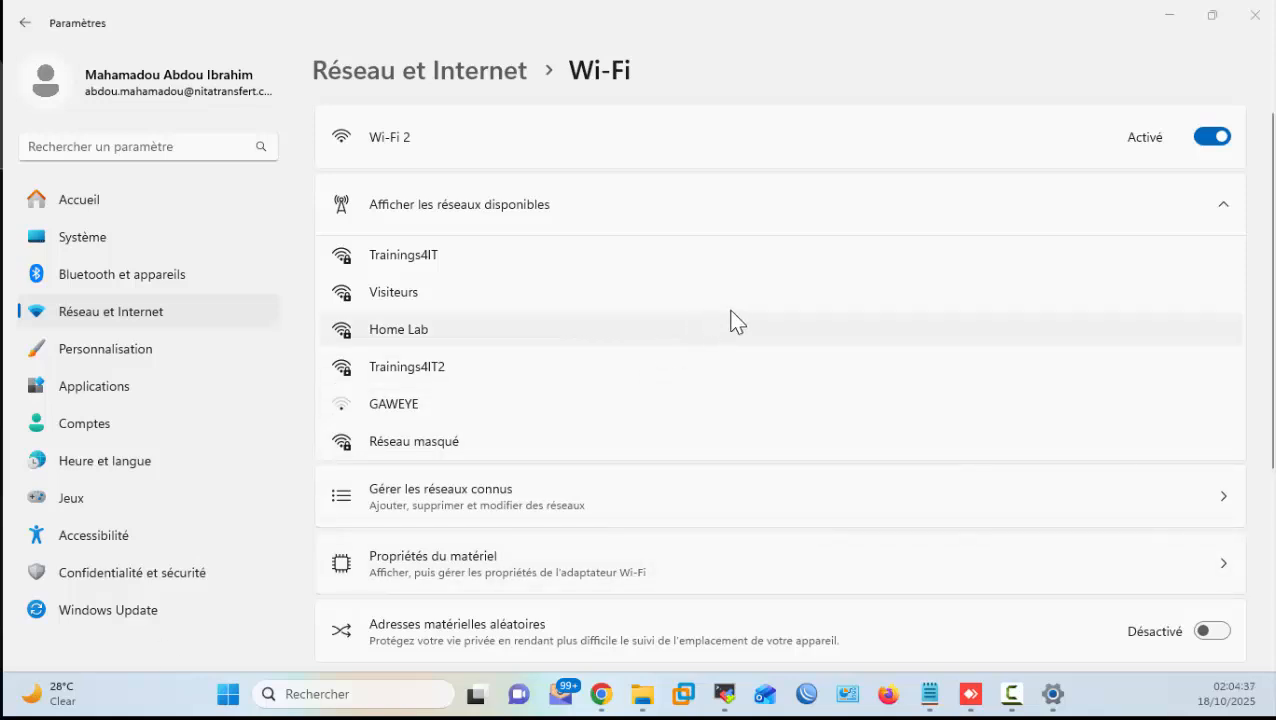
left_click(1163, 18)
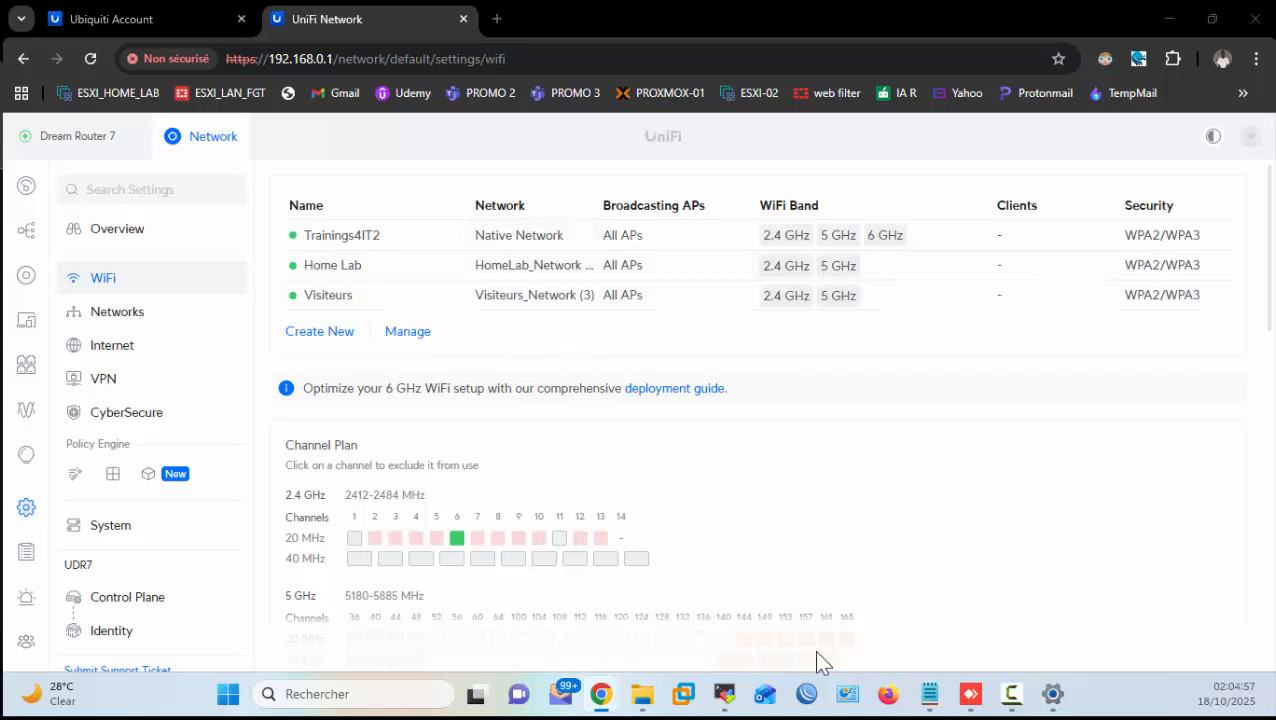
Step: Return to the Windows Wi-Fi settings and connect to Visiteurs, entering and checking the network security key
left_click(1052, 694)
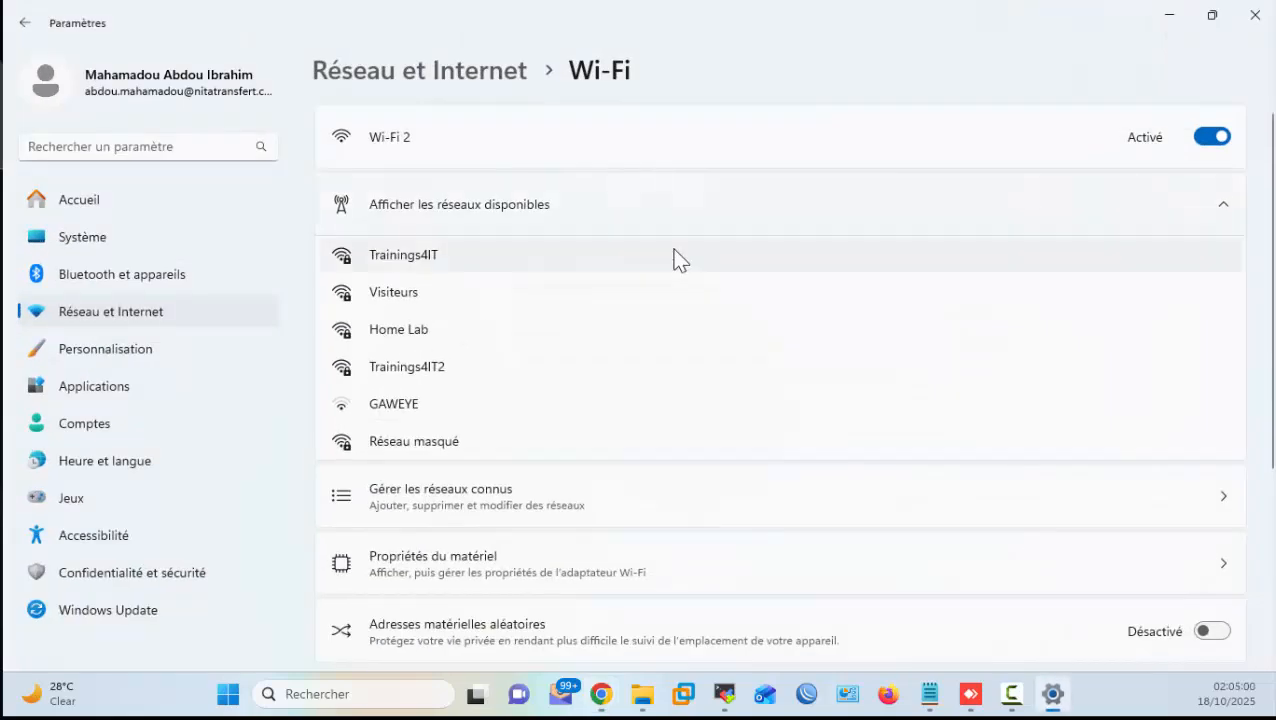
left_click(459, 302)
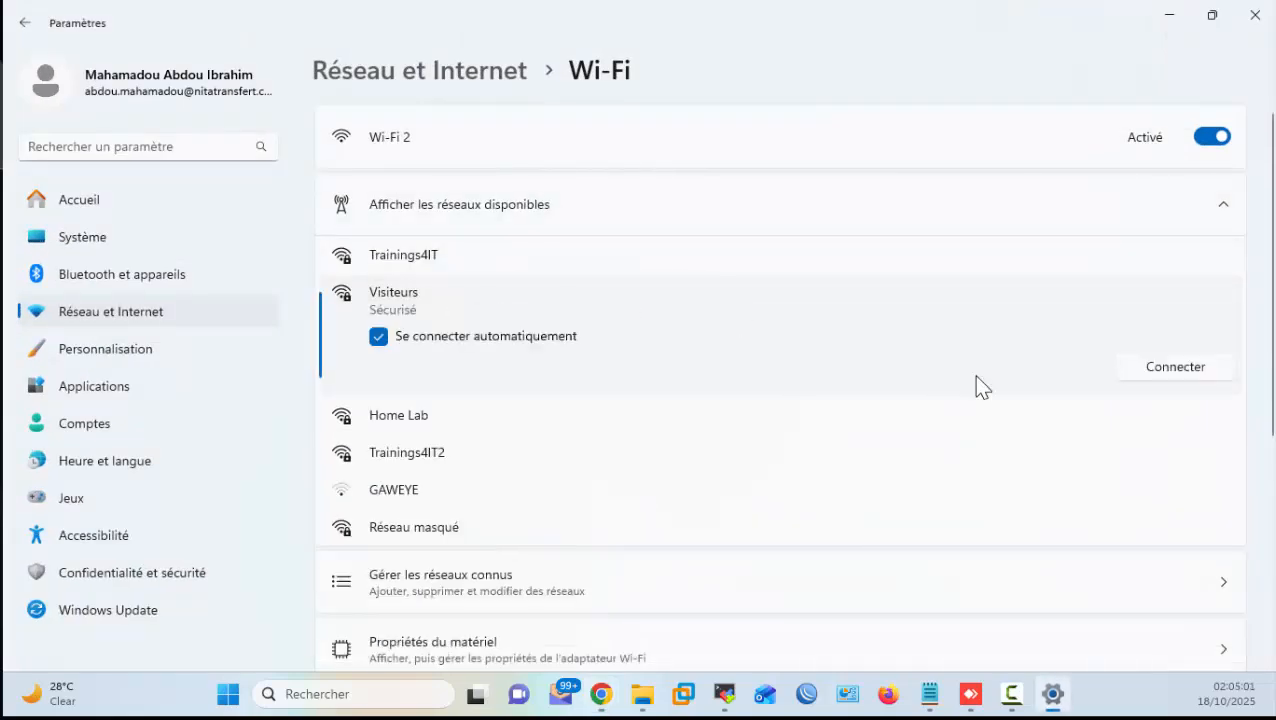
left_click(1124, 367)
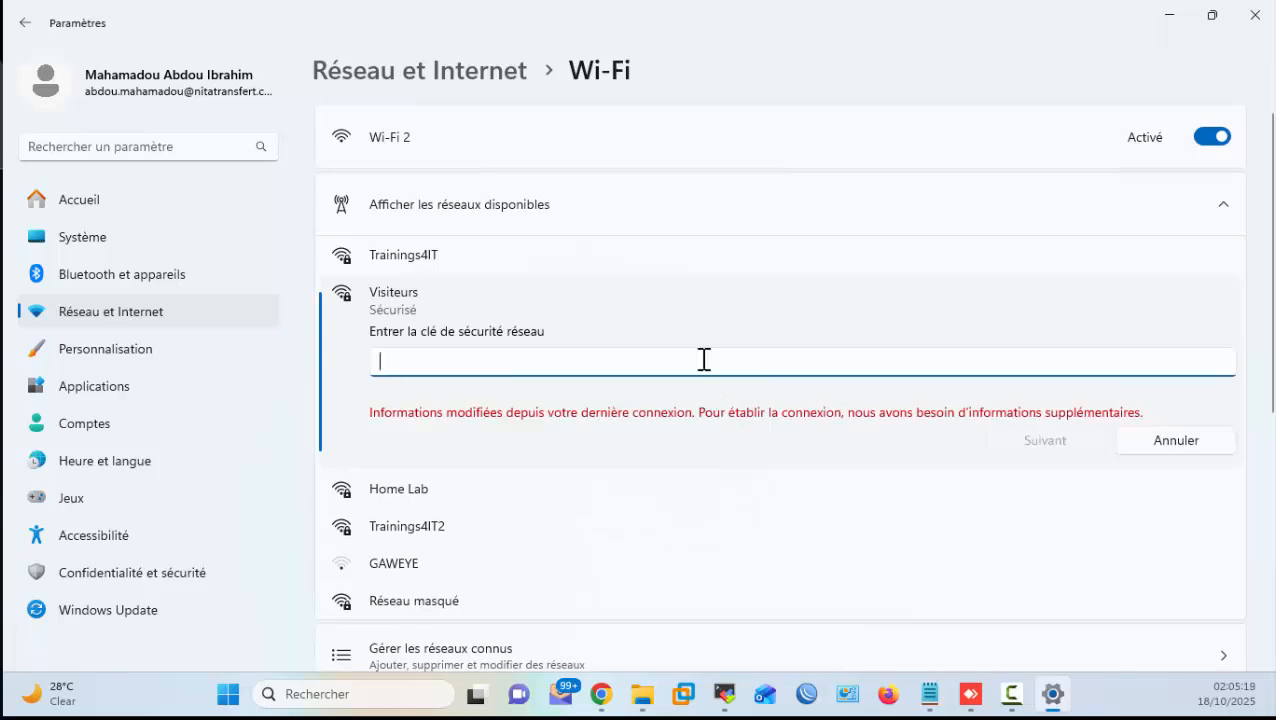
type("a")
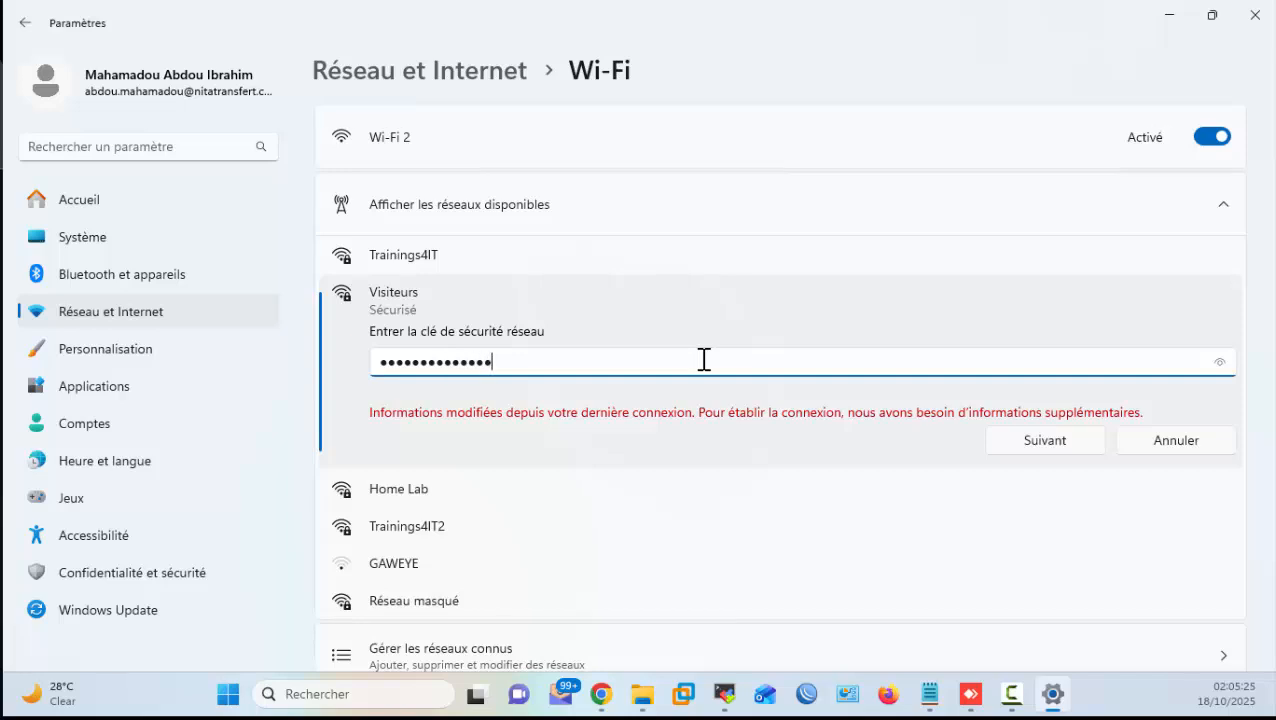
left_click(1221, 366)
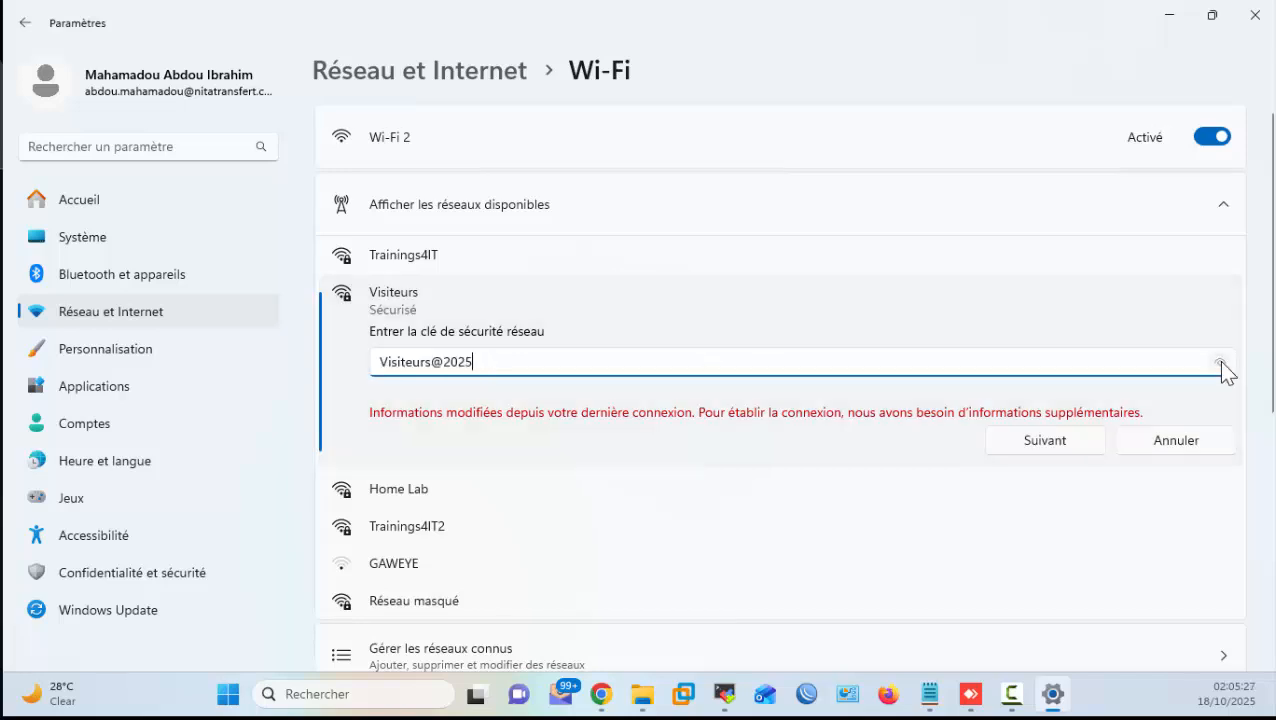
left_click(1083, 446)
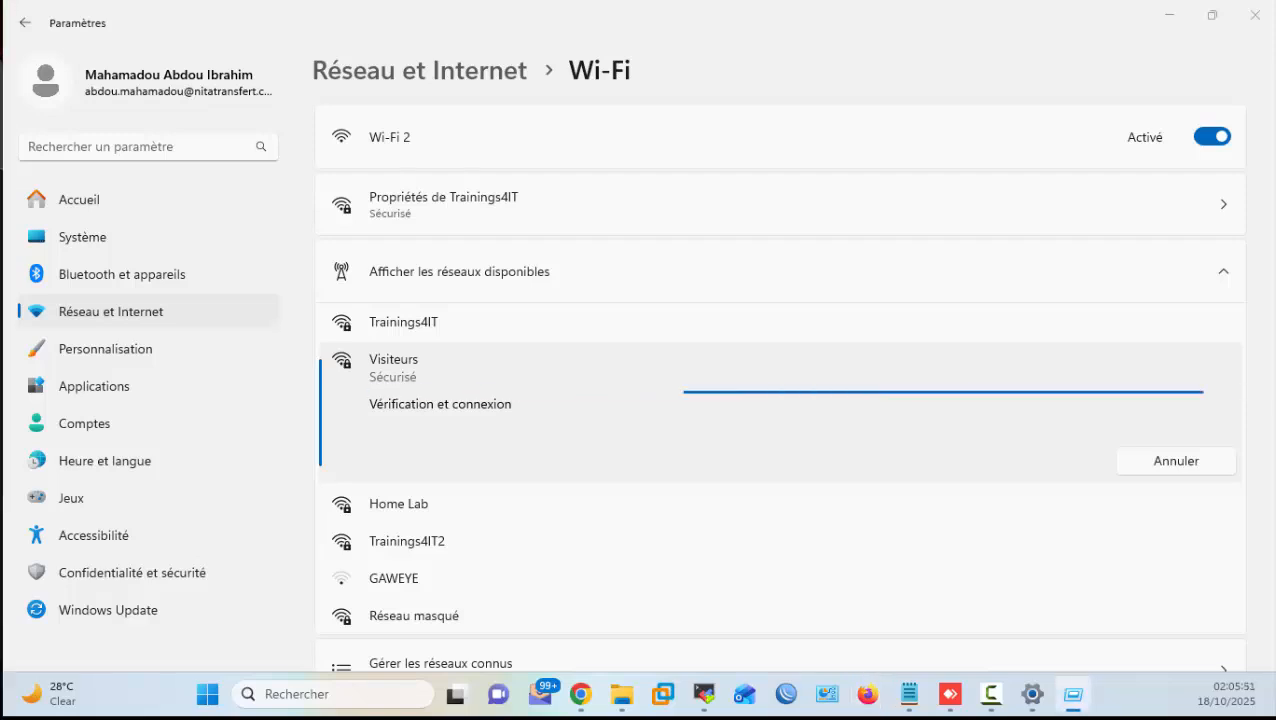
Step: Switch to the Control Panel's Network and Sharing Center and open the connection details of Wi-Fi 2 (Visiteurs)
key("Return")
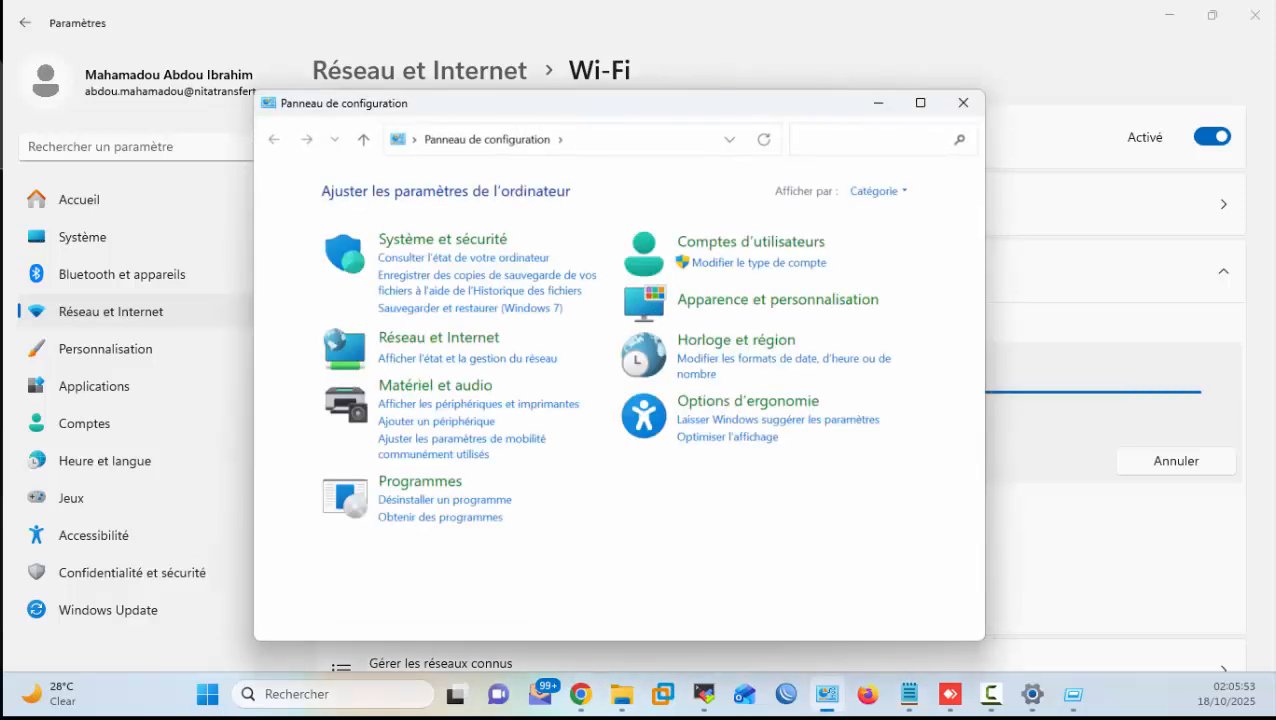
left_click(441, 348)
left_click(657, 190)
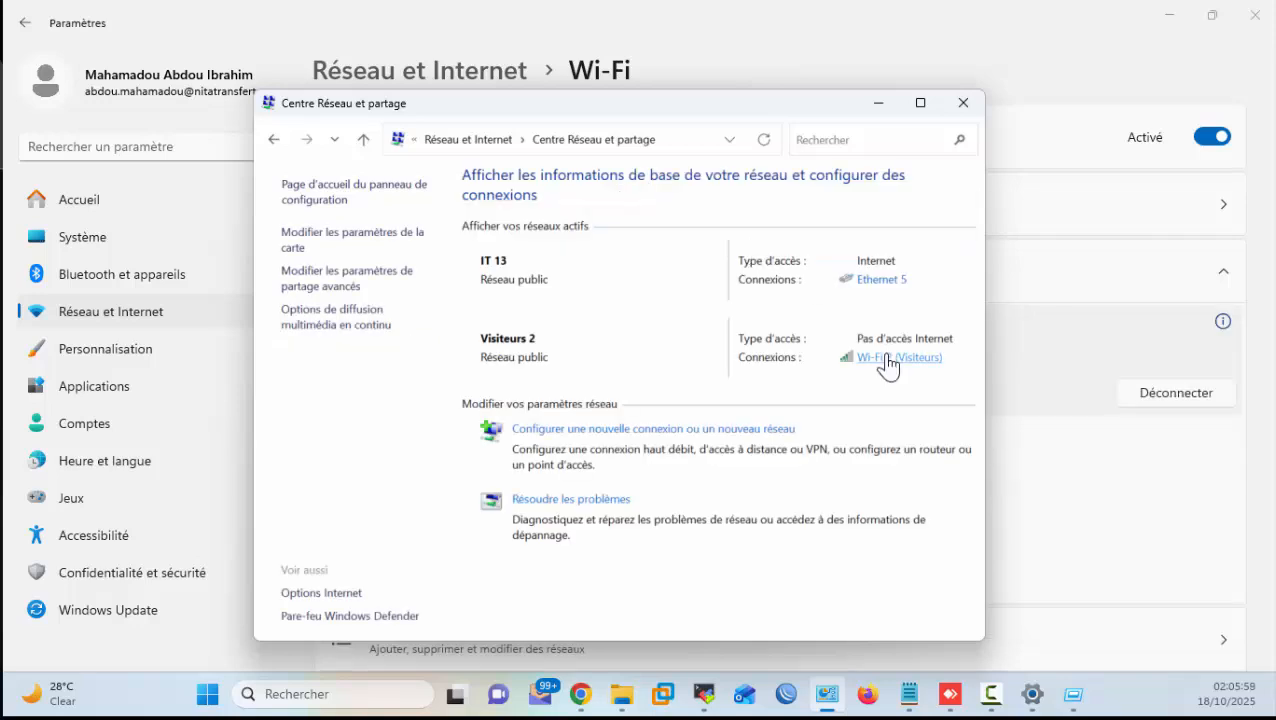
left_click(887, 358)
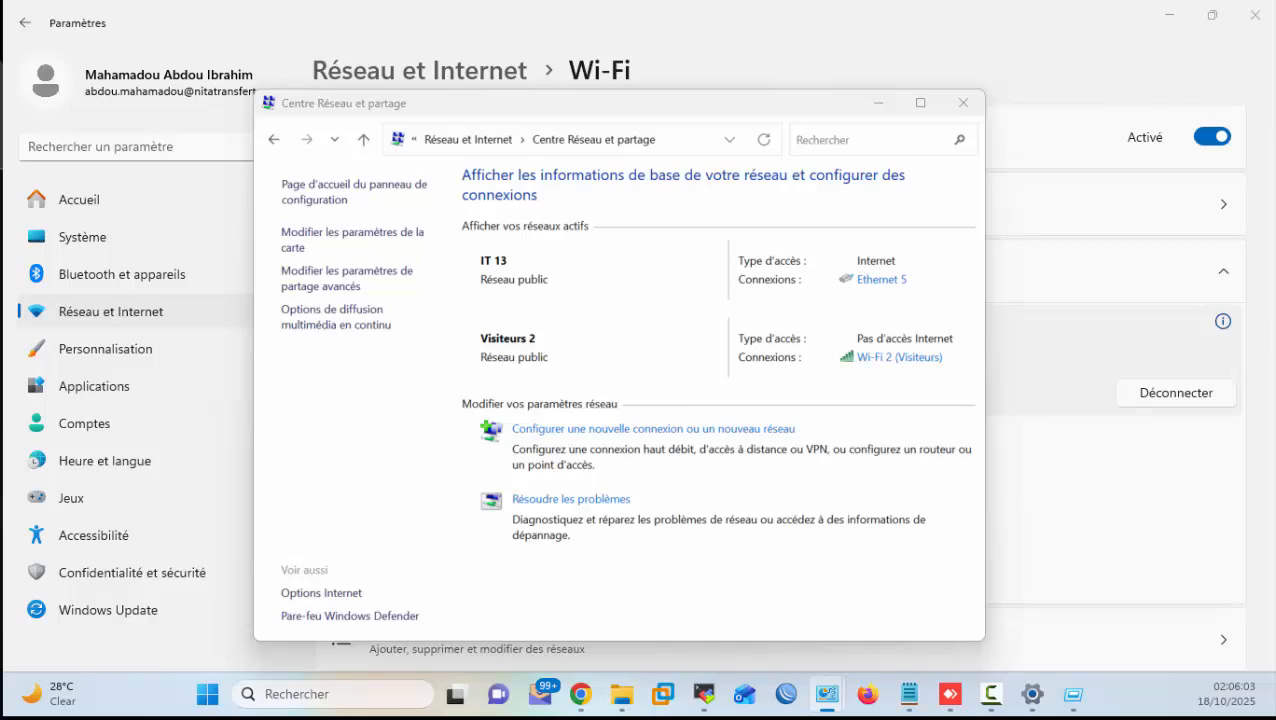
left_click_drag(2, 375, 566, 404)
left_click(751, 178)
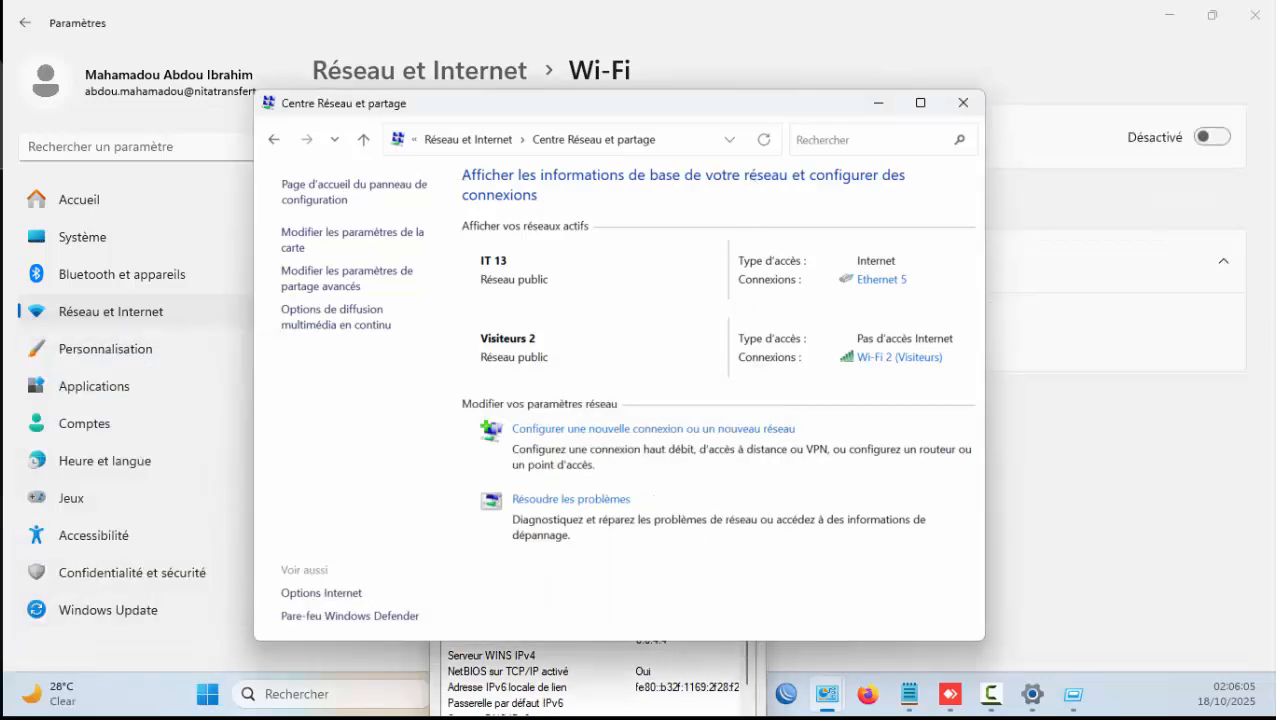
Step: Examine the Visiteurs connection's IPv4 address, default gateway and DNS servers, and close the connection details
left_click(678, 672)
left_click(879, 104)
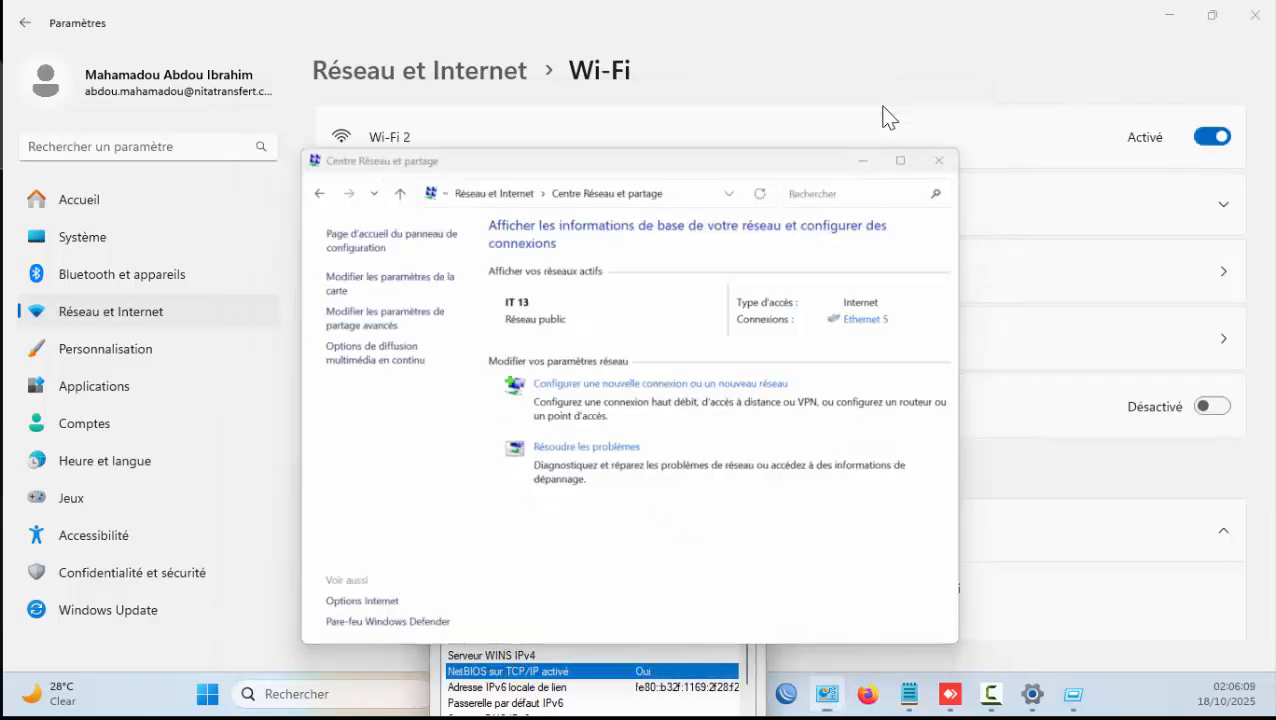
left_click_drag(595, 397, 738, 241)
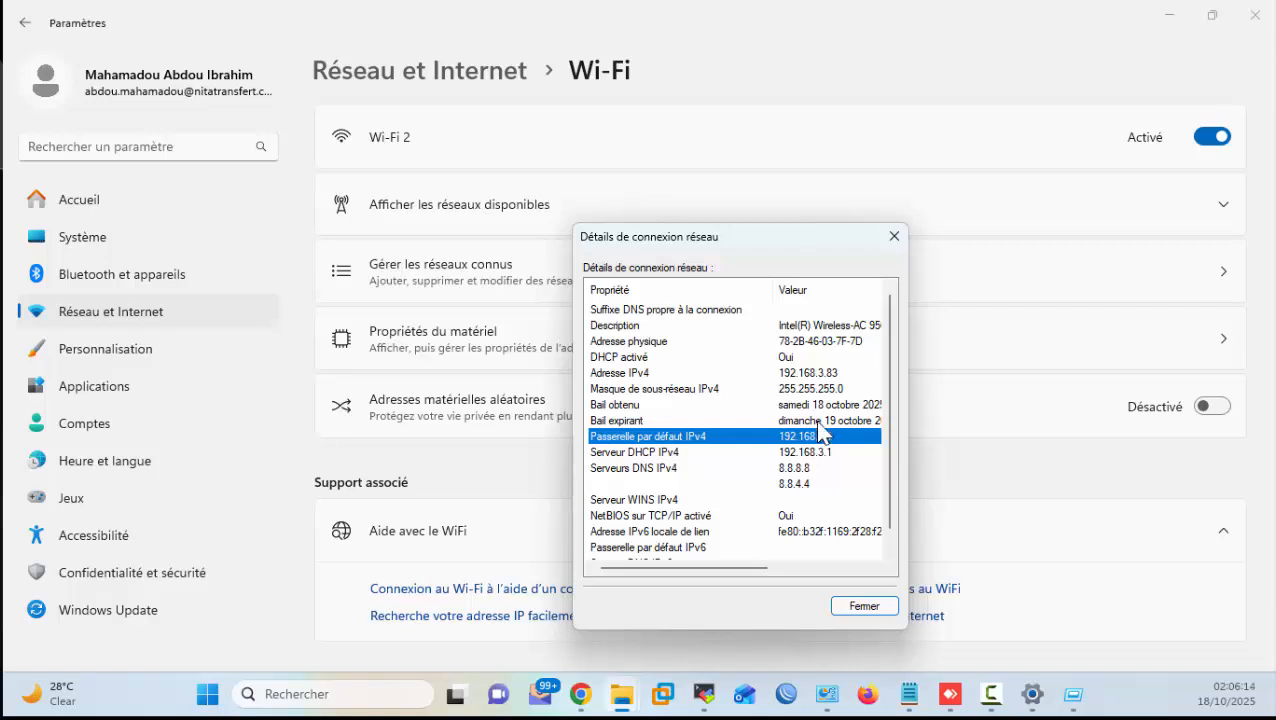
left_click(822, 373)
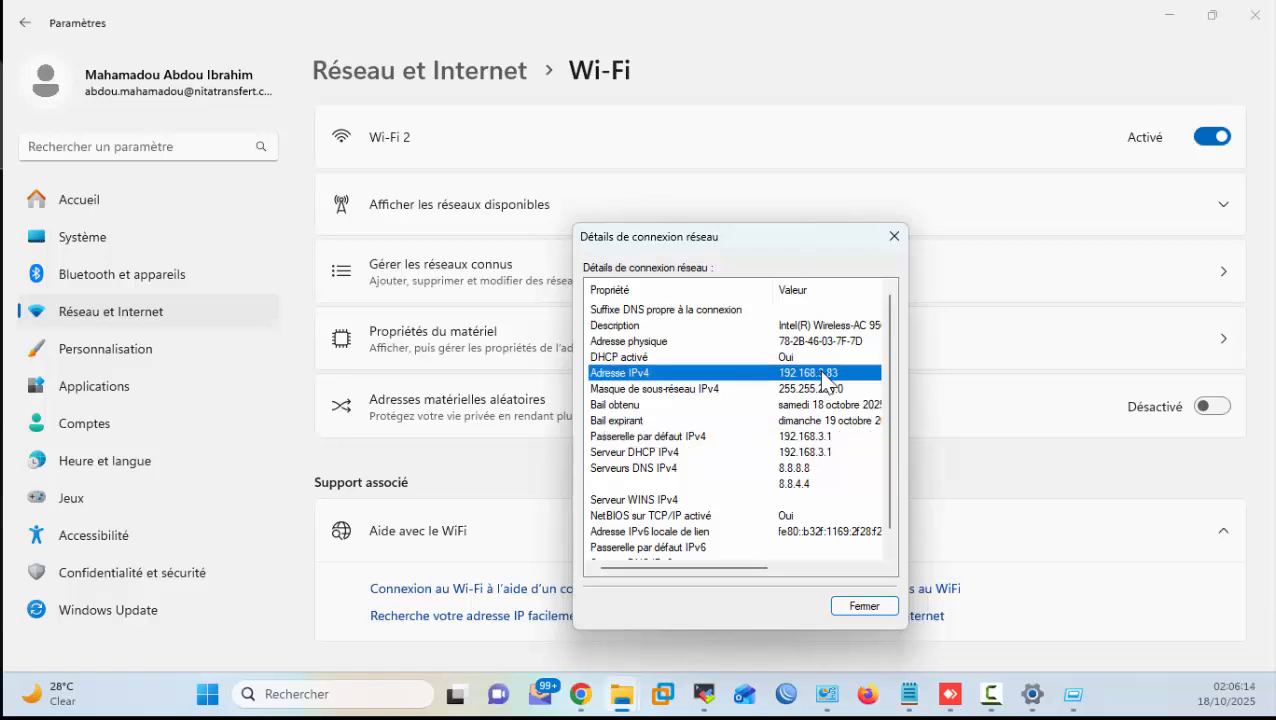
left_click(819, 434)
left_click(802, 470)
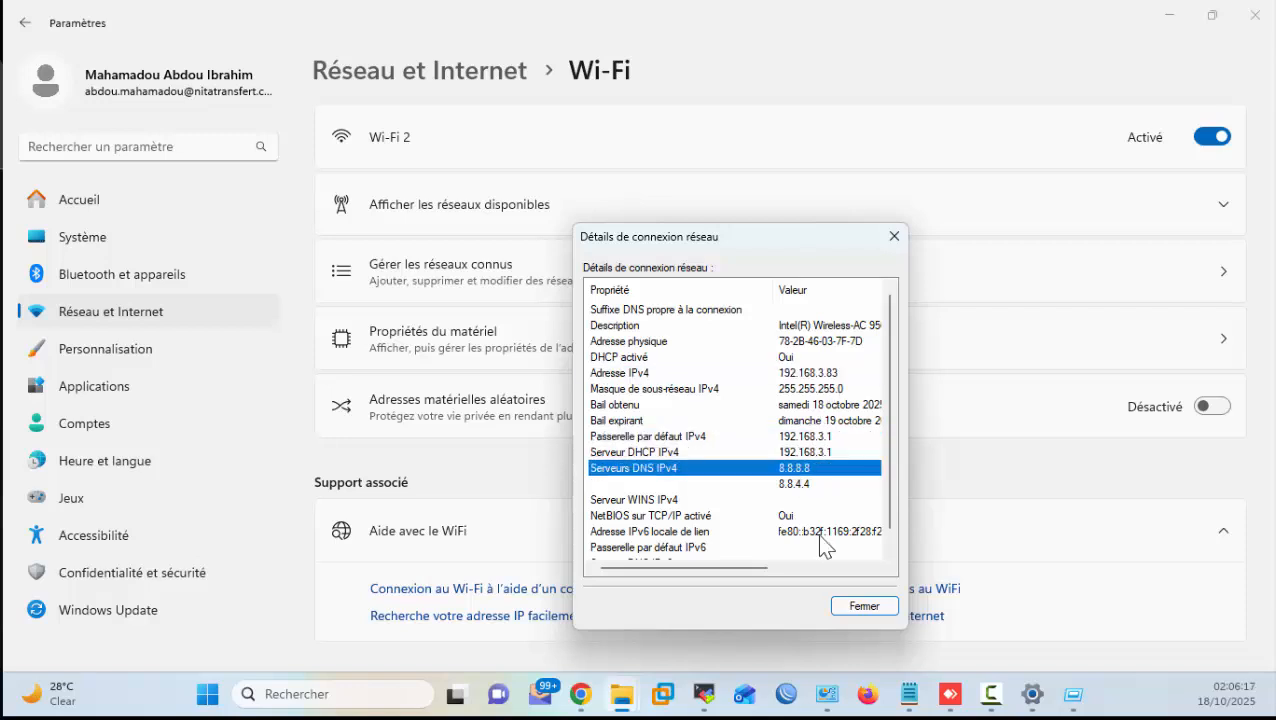
left_click(862, 606)
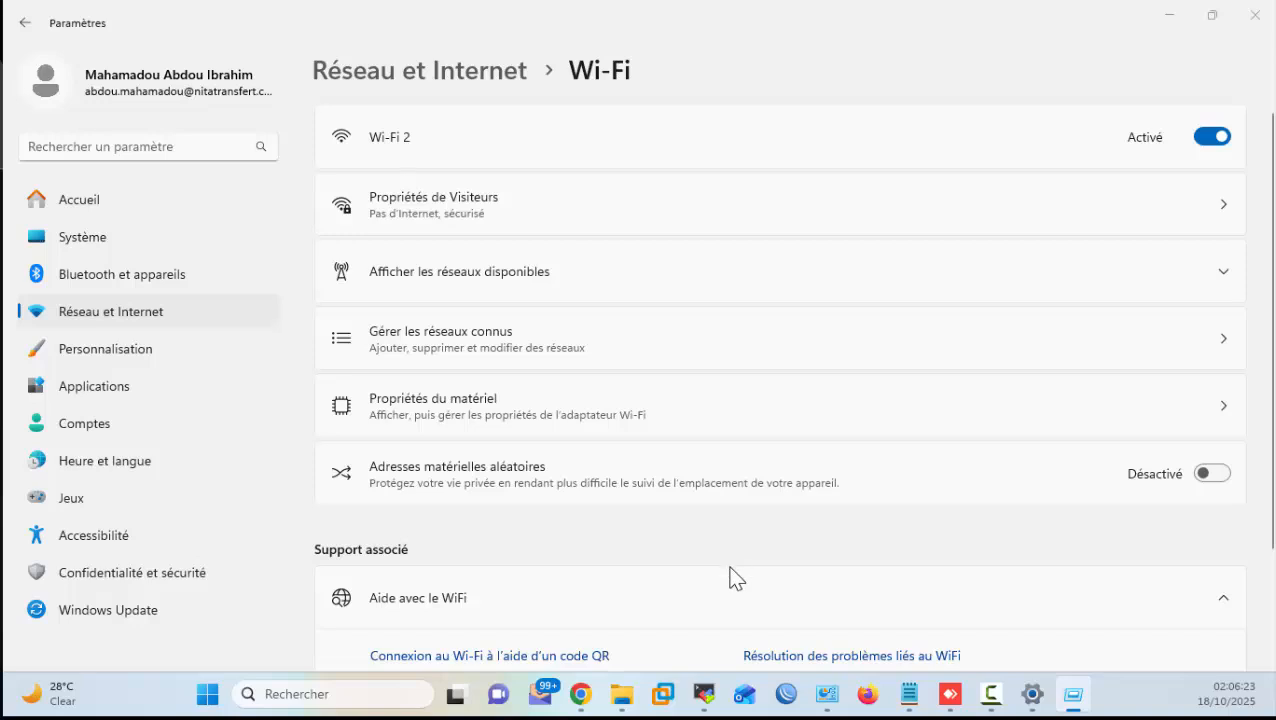
Step: Check the Visiteurs connection in the Network and Sharing Center and ping 8.8.8.8 to test its Internet access
mouse_move(828, 694)
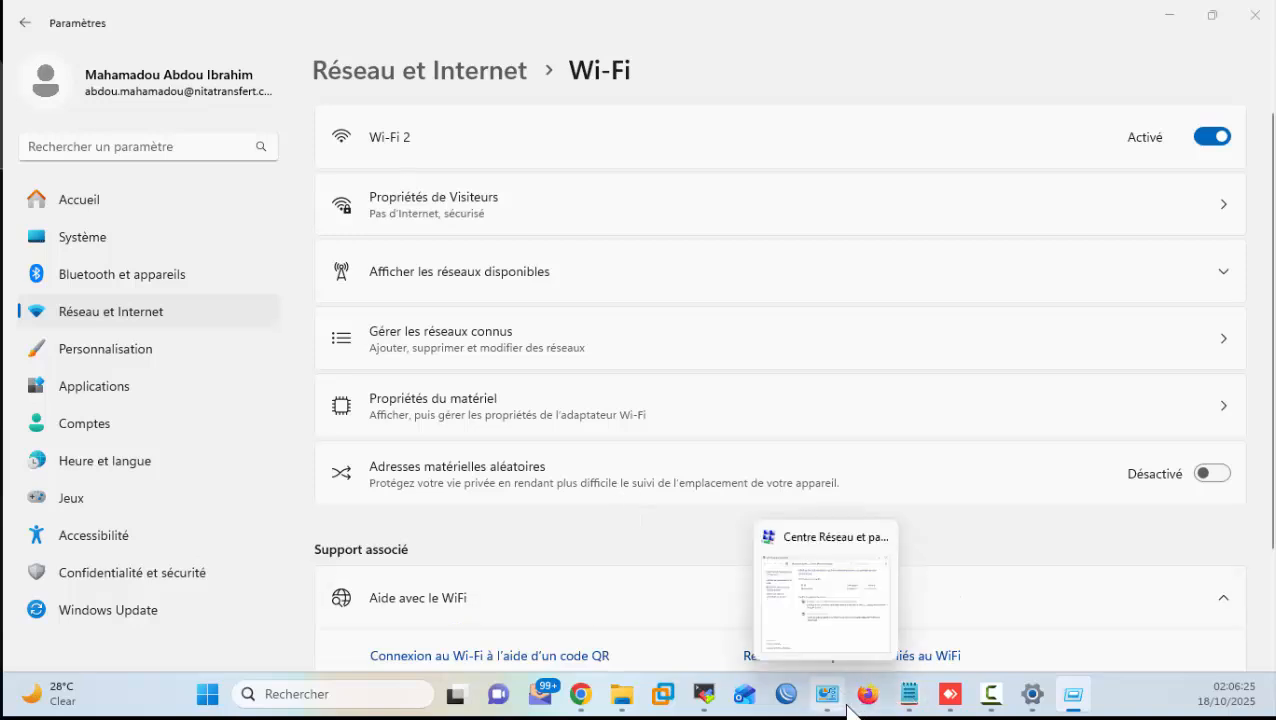
left_click(848, 641)
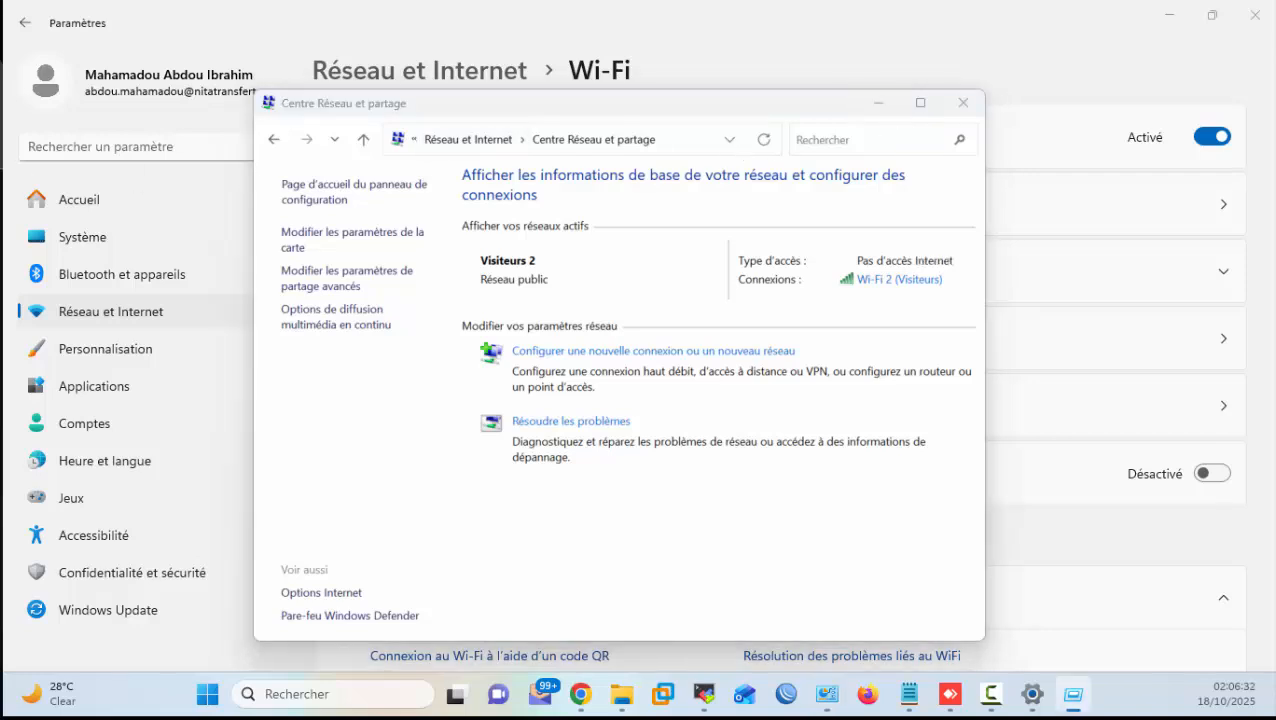
key("Return")
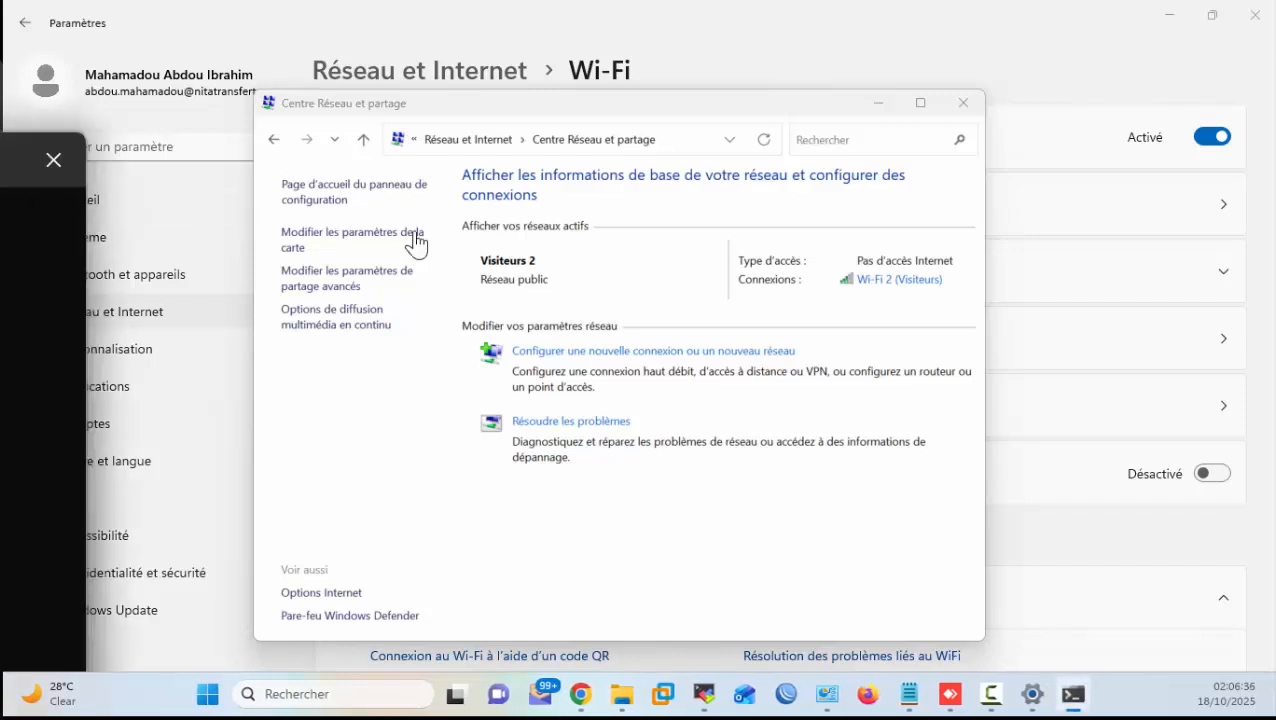
left_click(704, 270)
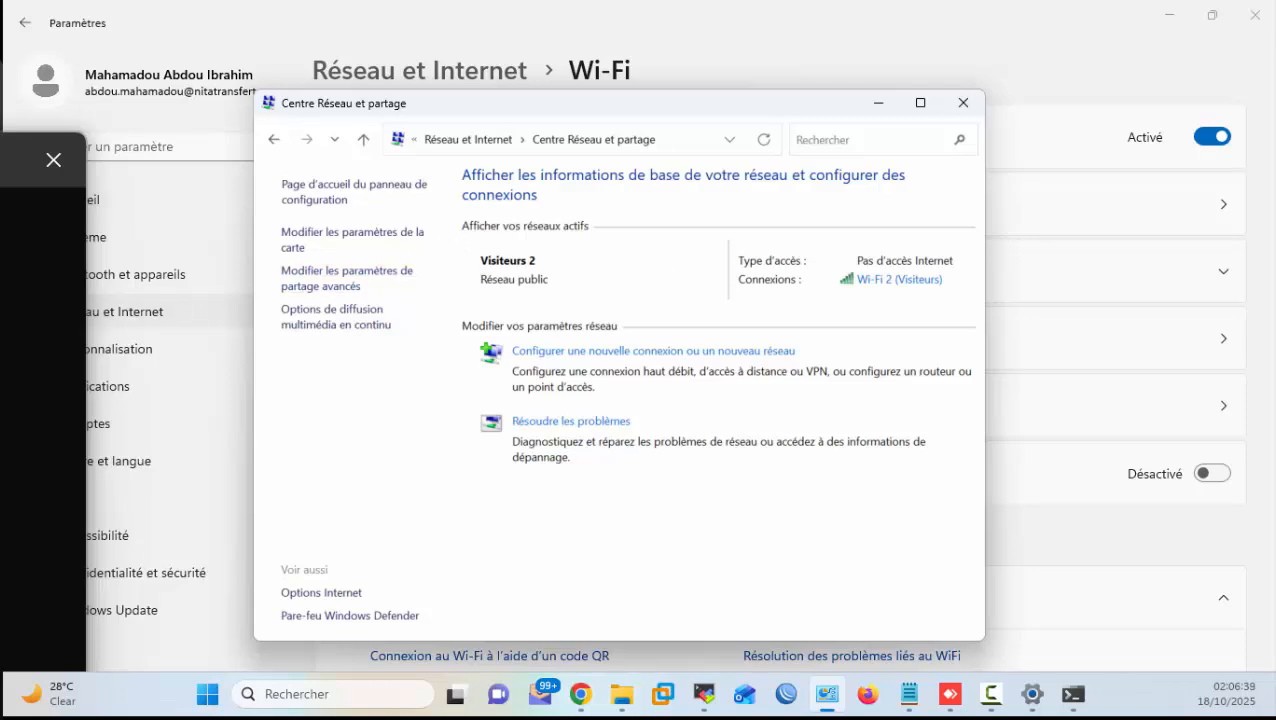
left_click_drag(4, 160, 698, 140)
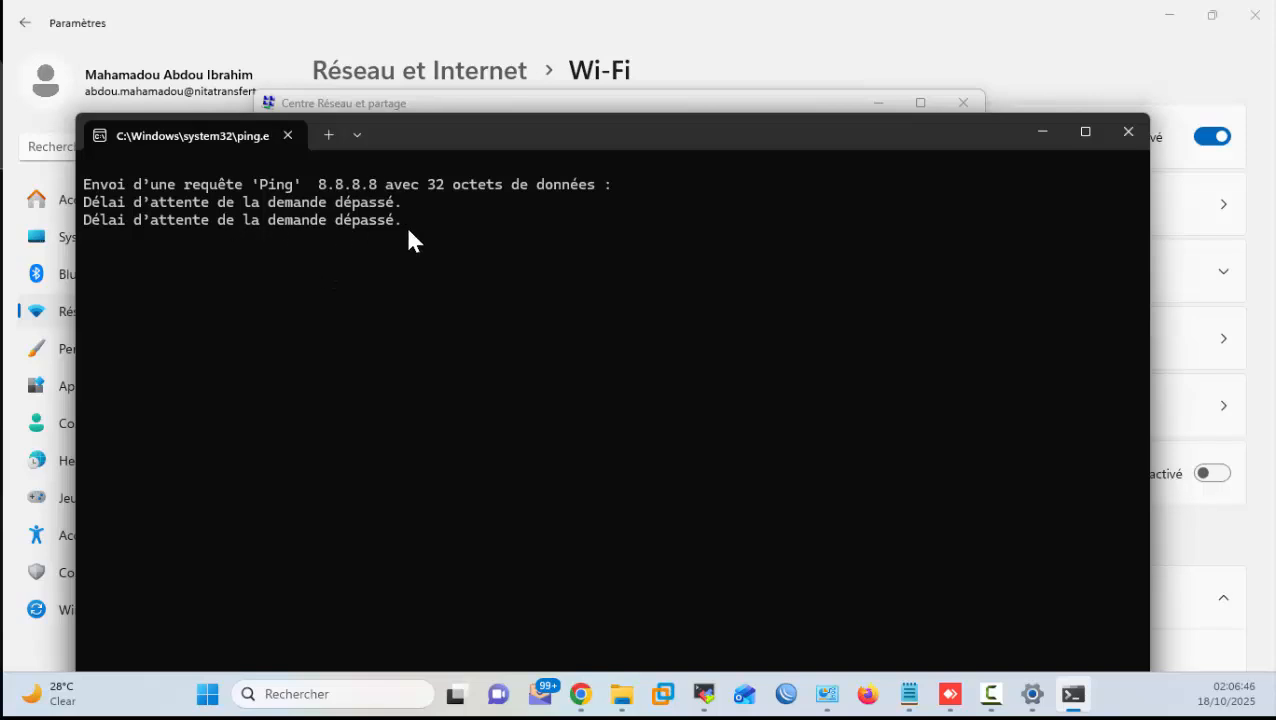
left_click(1042, 138)
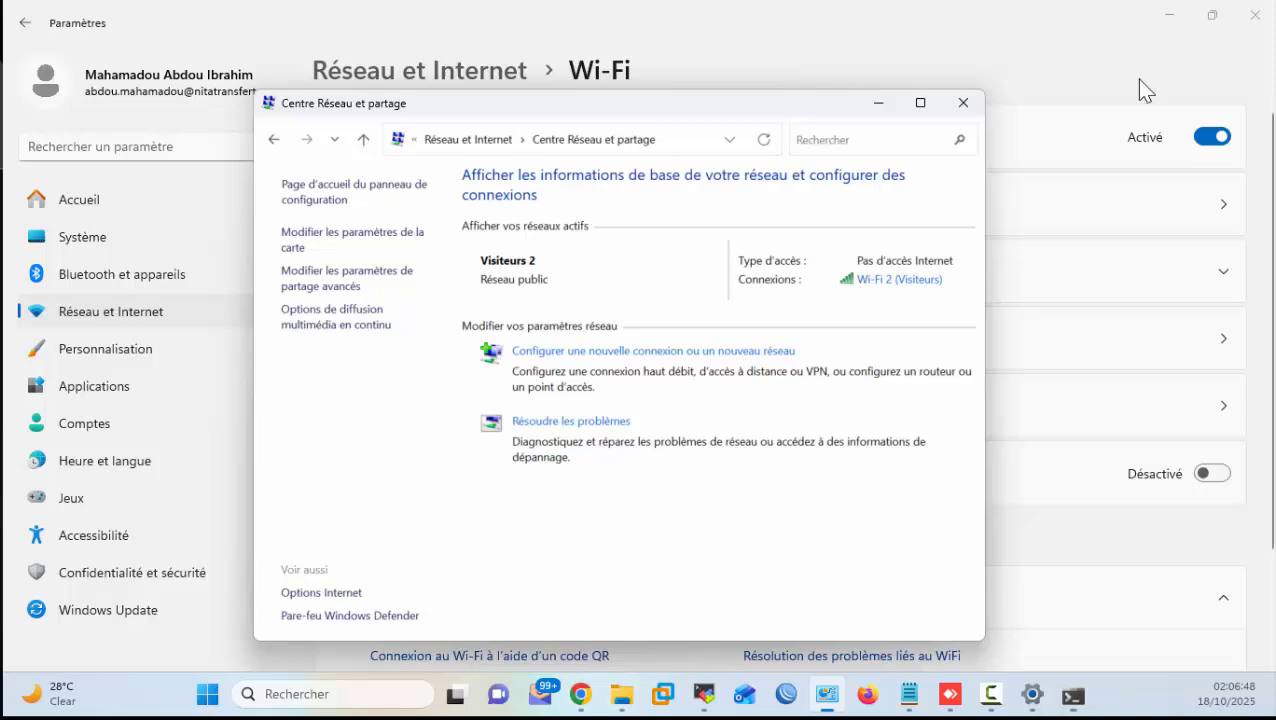
Step: Switch back to UniFi Network in the browser and reload the WiFi page to check the Visiteurs clients
left_click(1162, 18)
left_click(882, 108)
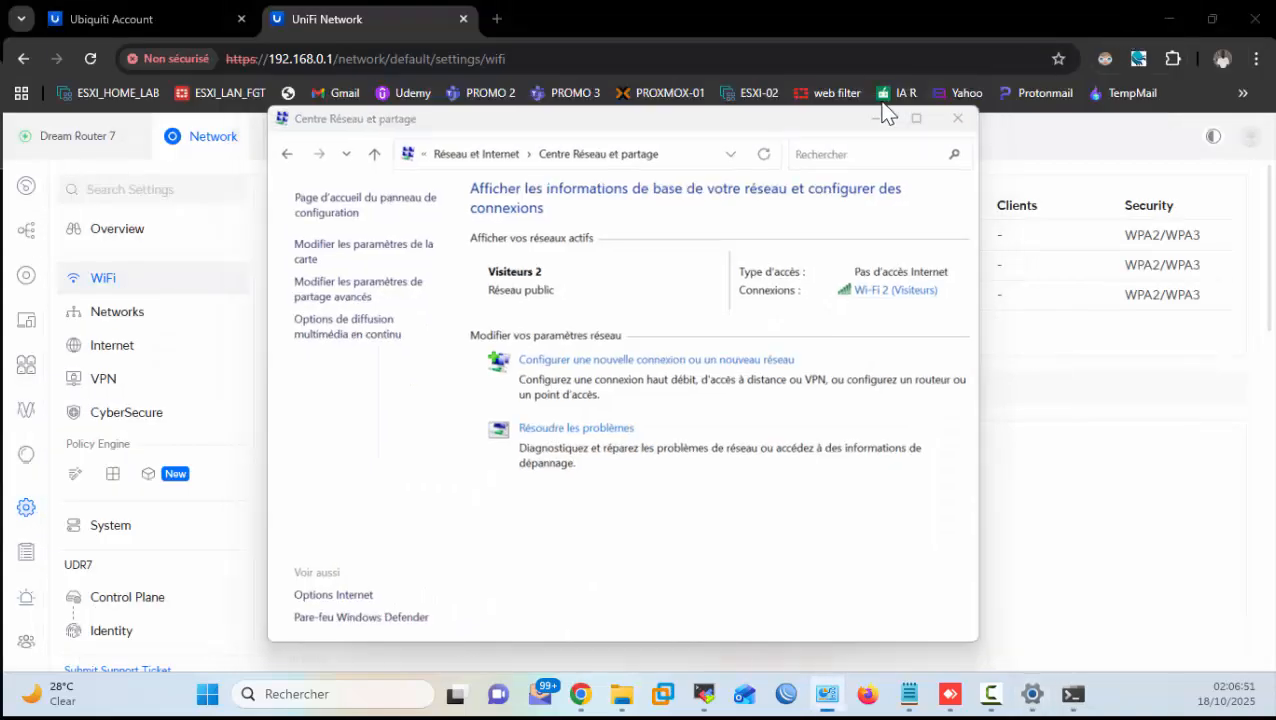
left_click(90, 58)
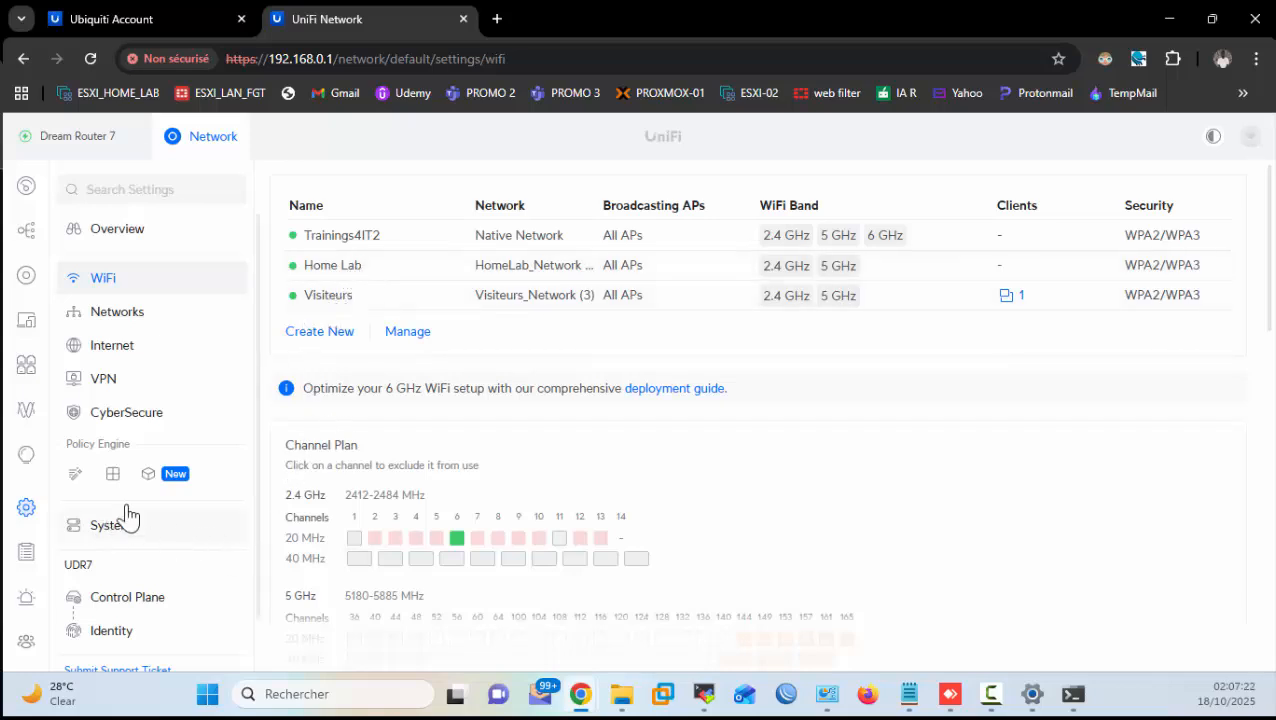
Step: Open the Policy Engine's policy table with all policies and reload the page
left_click(74, 475)
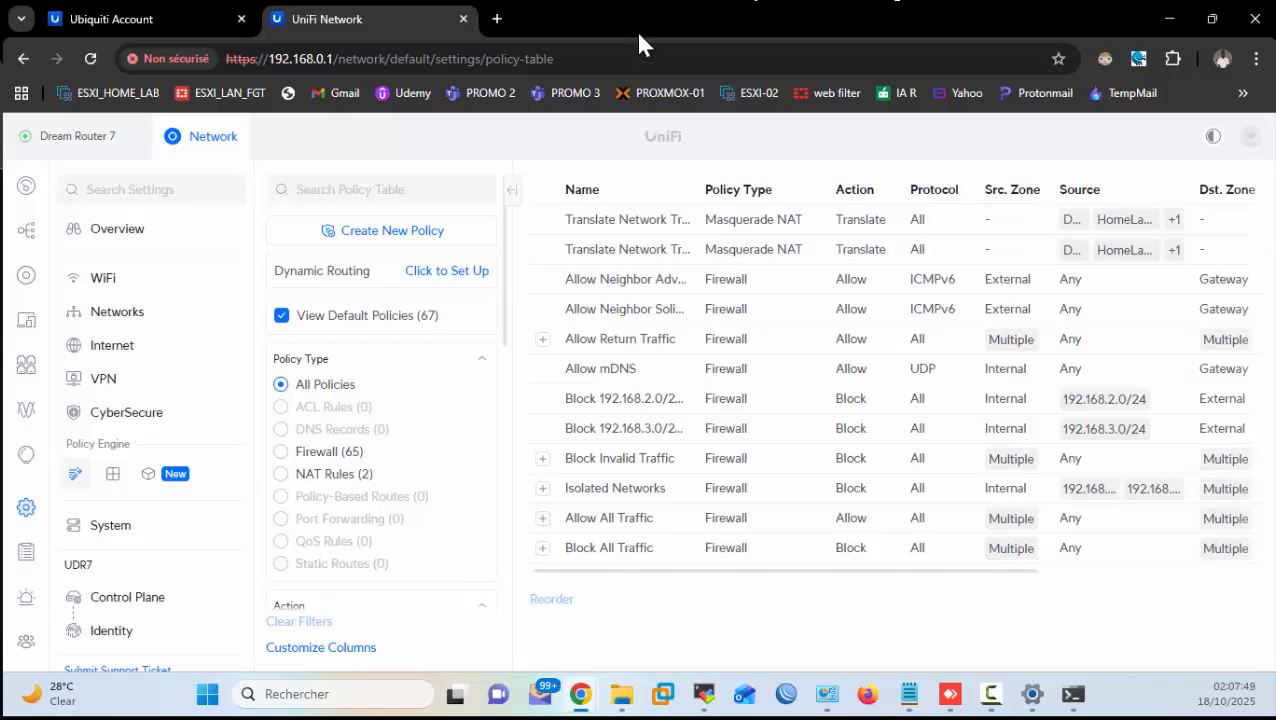
left_click(89, 58)
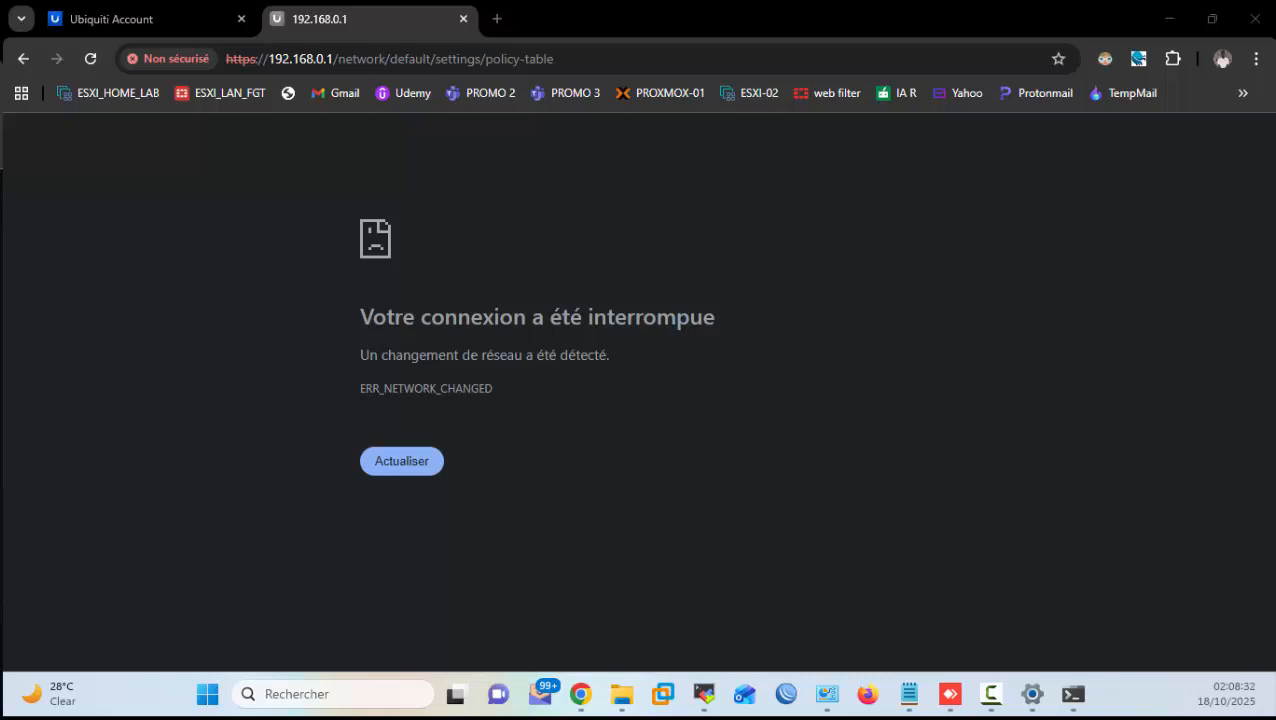
Step: Reload the policy table and look through its policy filters and default policies
left_click(90, 58)
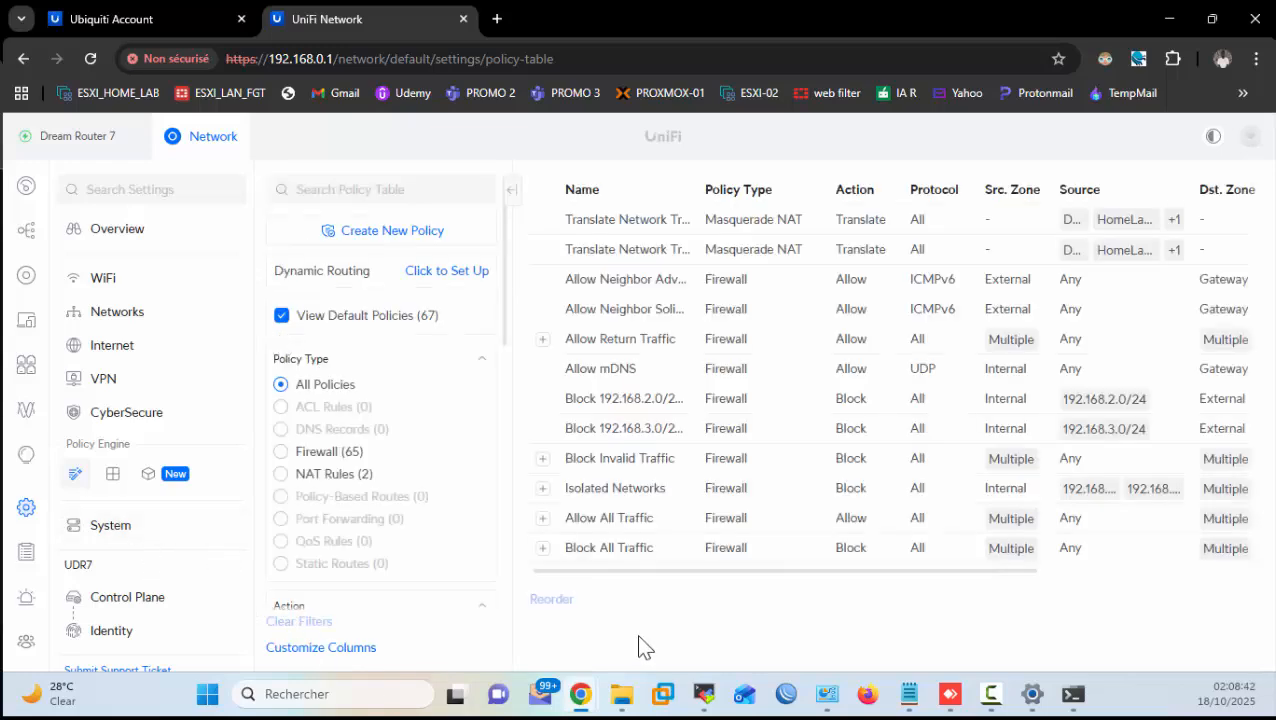
scroll(385, 513, "down", 2)
scroll(385, 513, "down", 5)
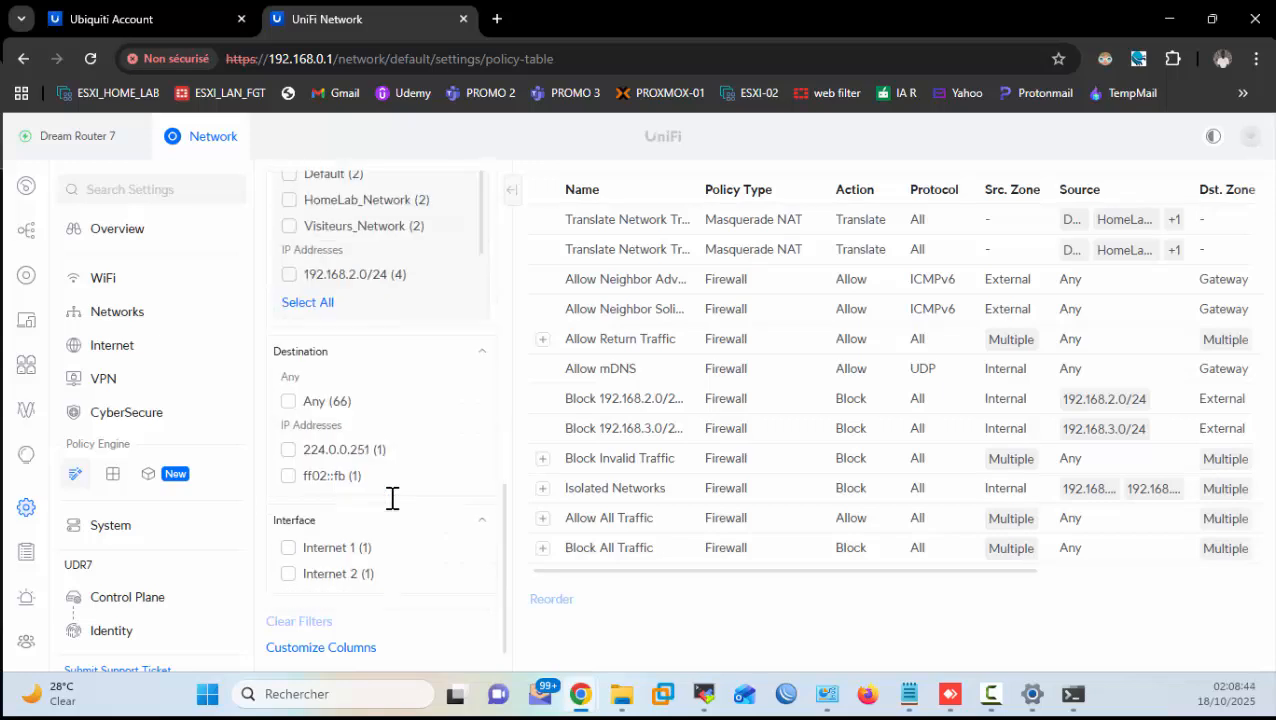
scroll(389, 505, "up", 7)
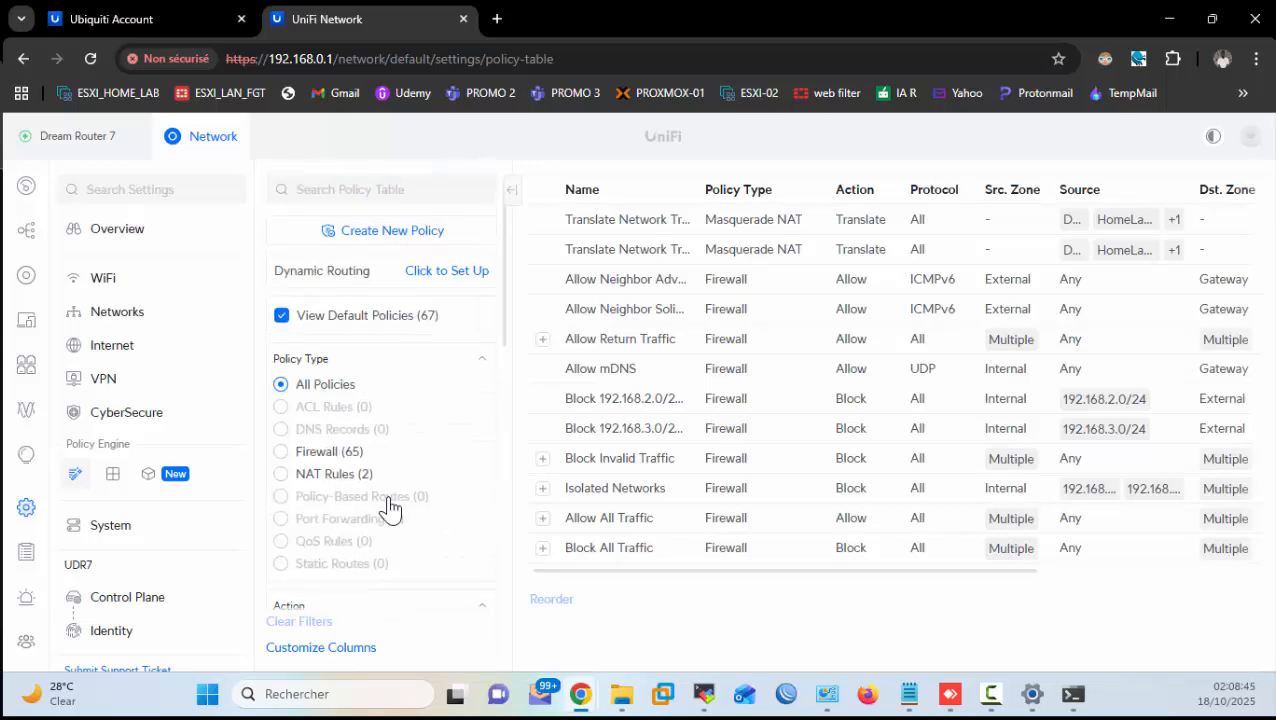
Step: Start a new firewall policy named HOME LAB AND VISITEURS TO INTERNET and copy its name
left_click(400, 230)
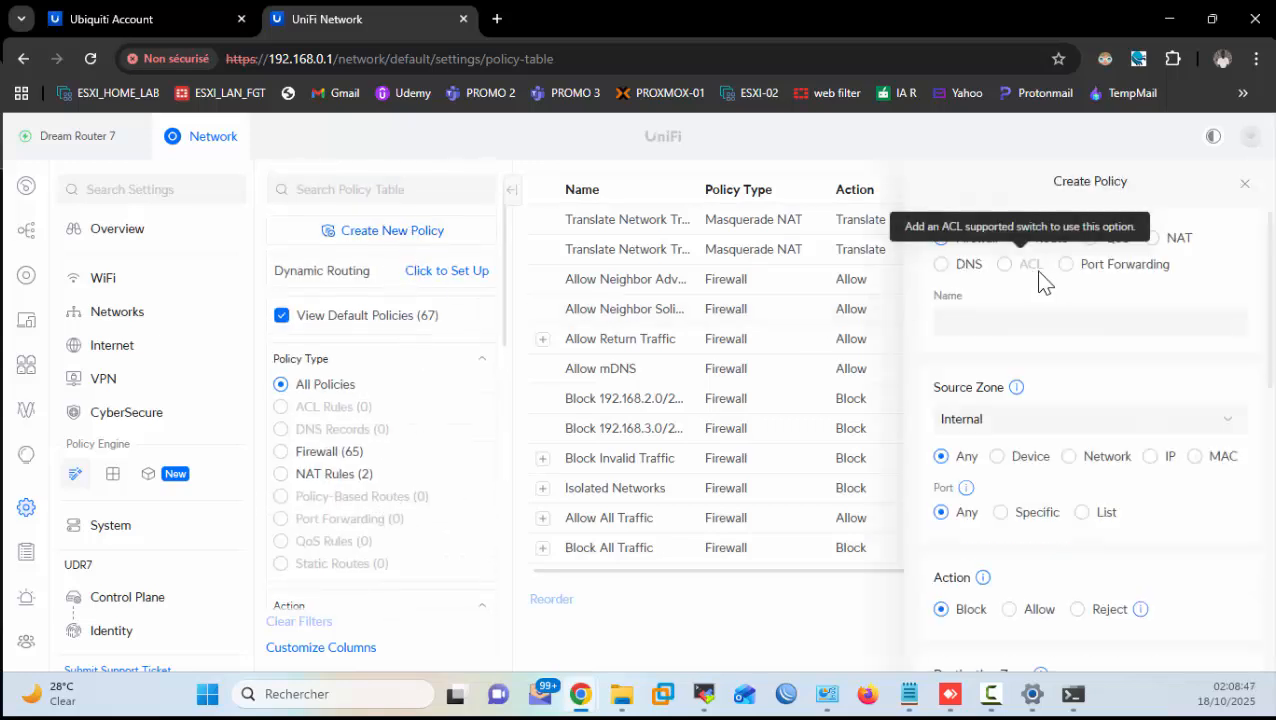
left_click(957, 318)
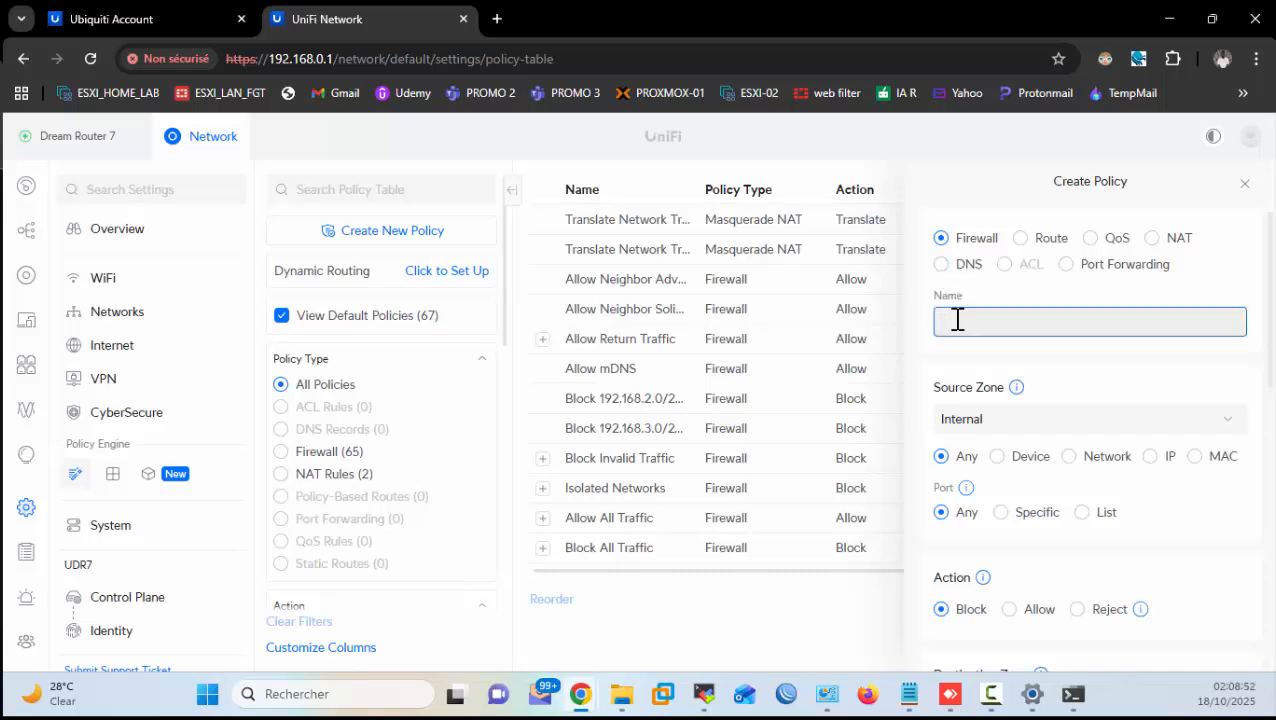
type("HOME")
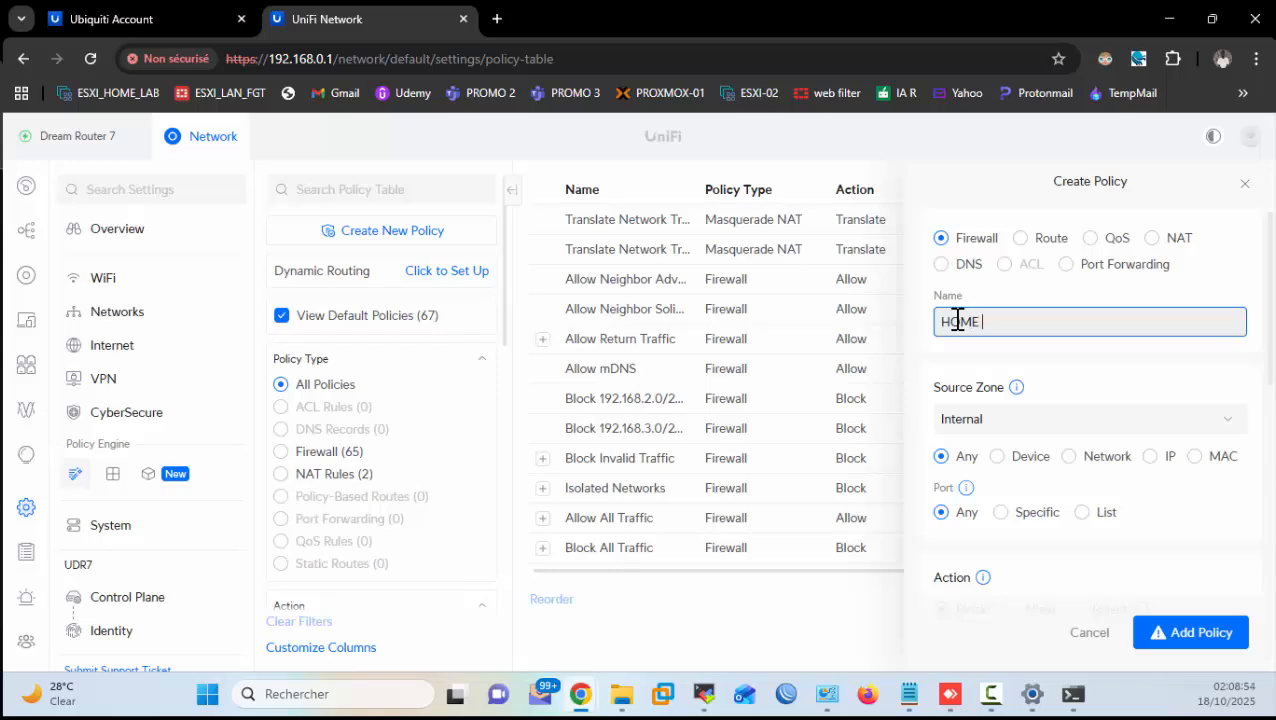
type(" LAB AND VISITEURS TO ")
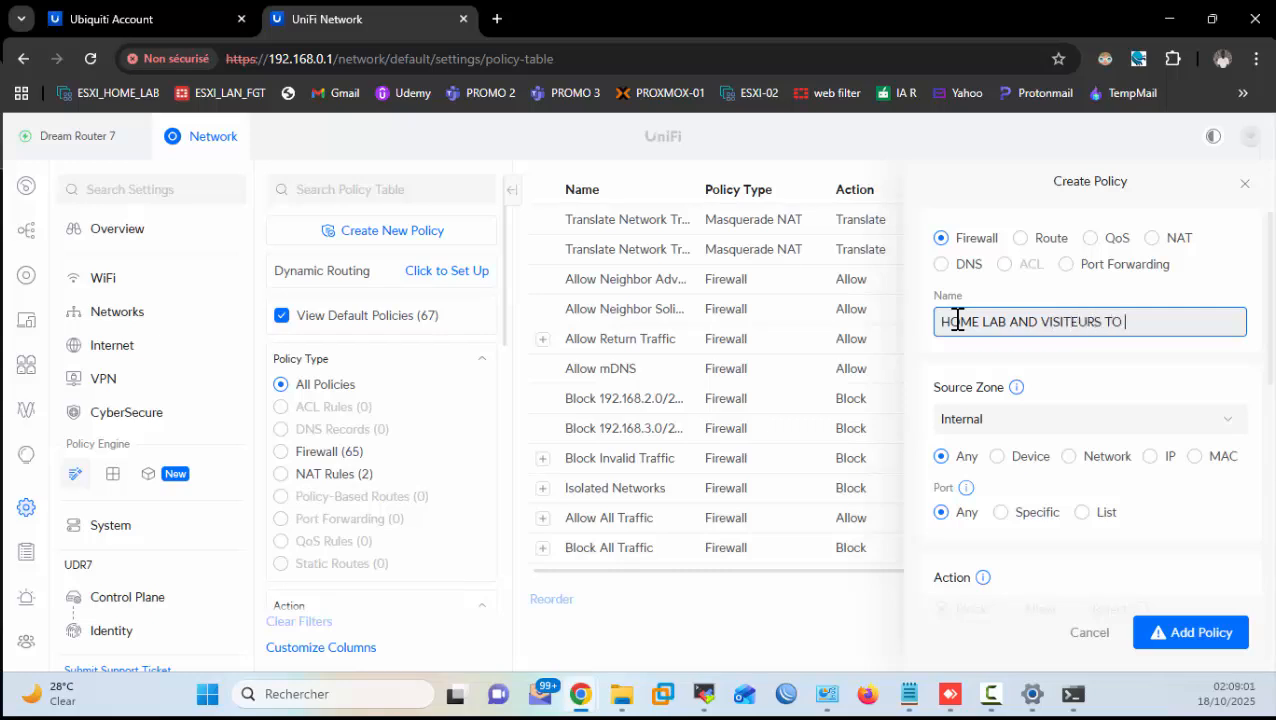
type("INTERNET")
key("ctrl+a")
key("ctrl+c")
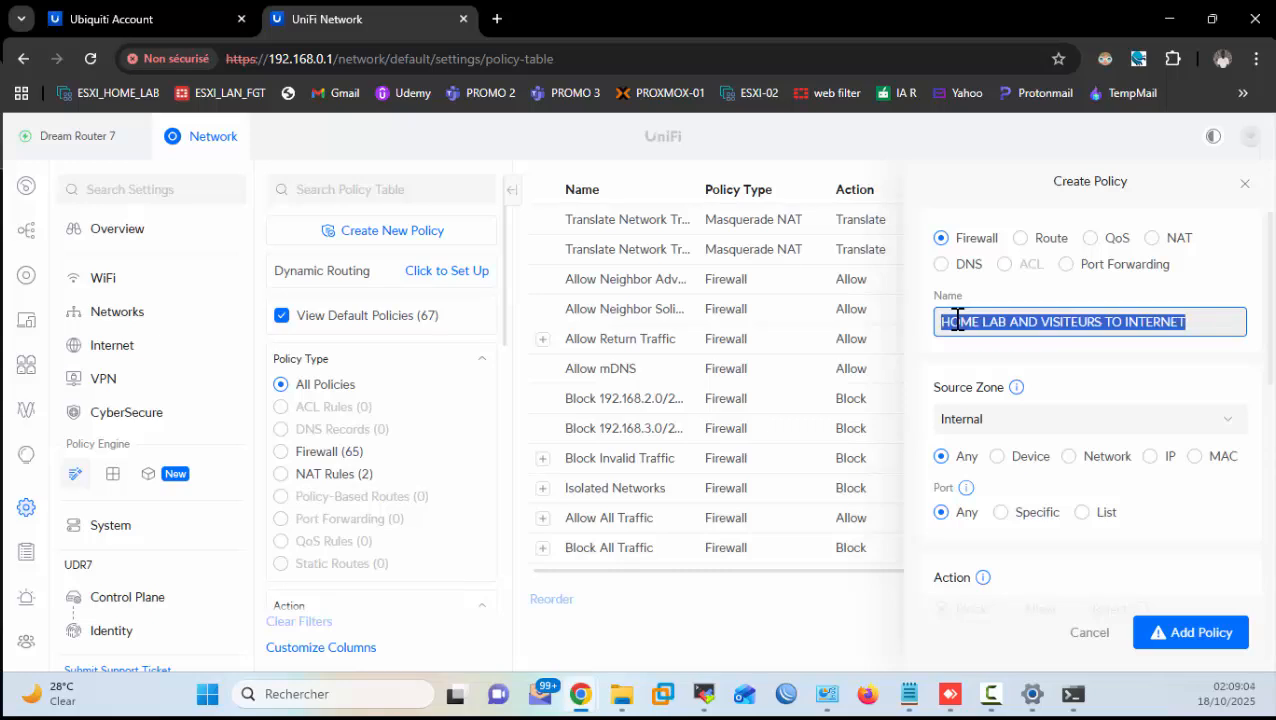
left_click(1075, 378)
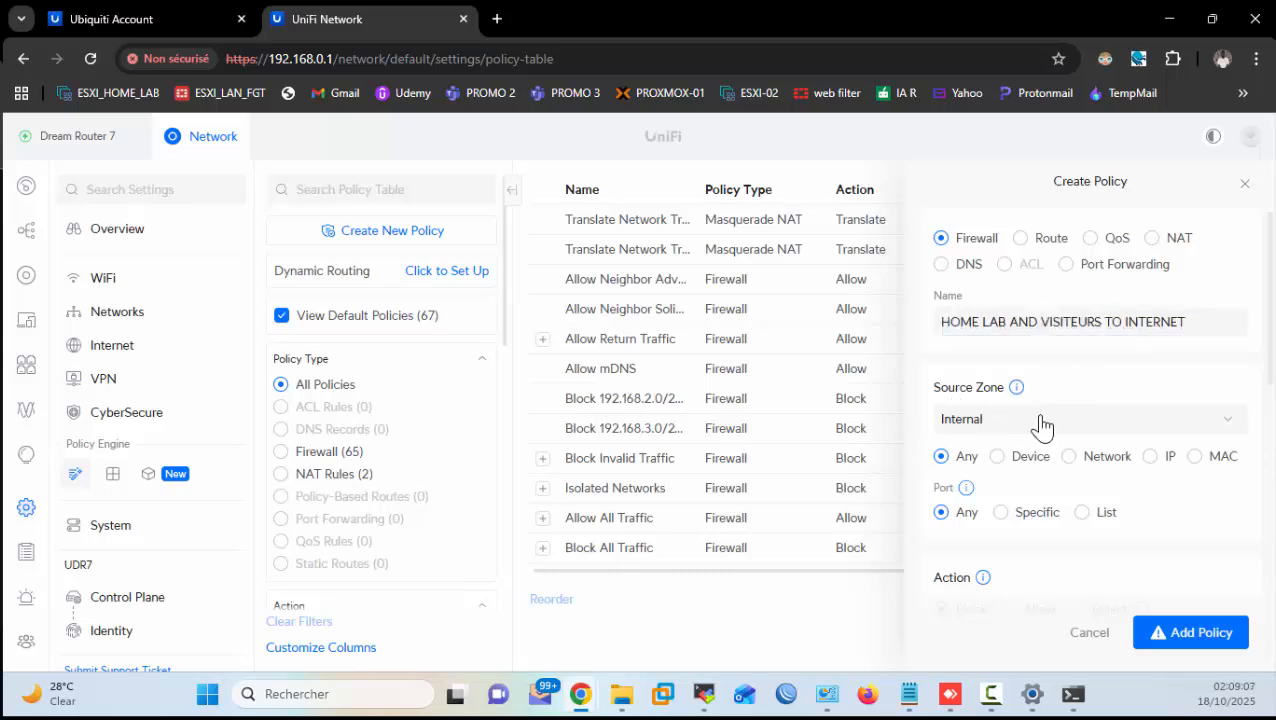
Step: Limit the policy's Internal source zone to the networks HomeLab_Network and Visiteurs_Network
scroll(1041, 427, "down", 1)
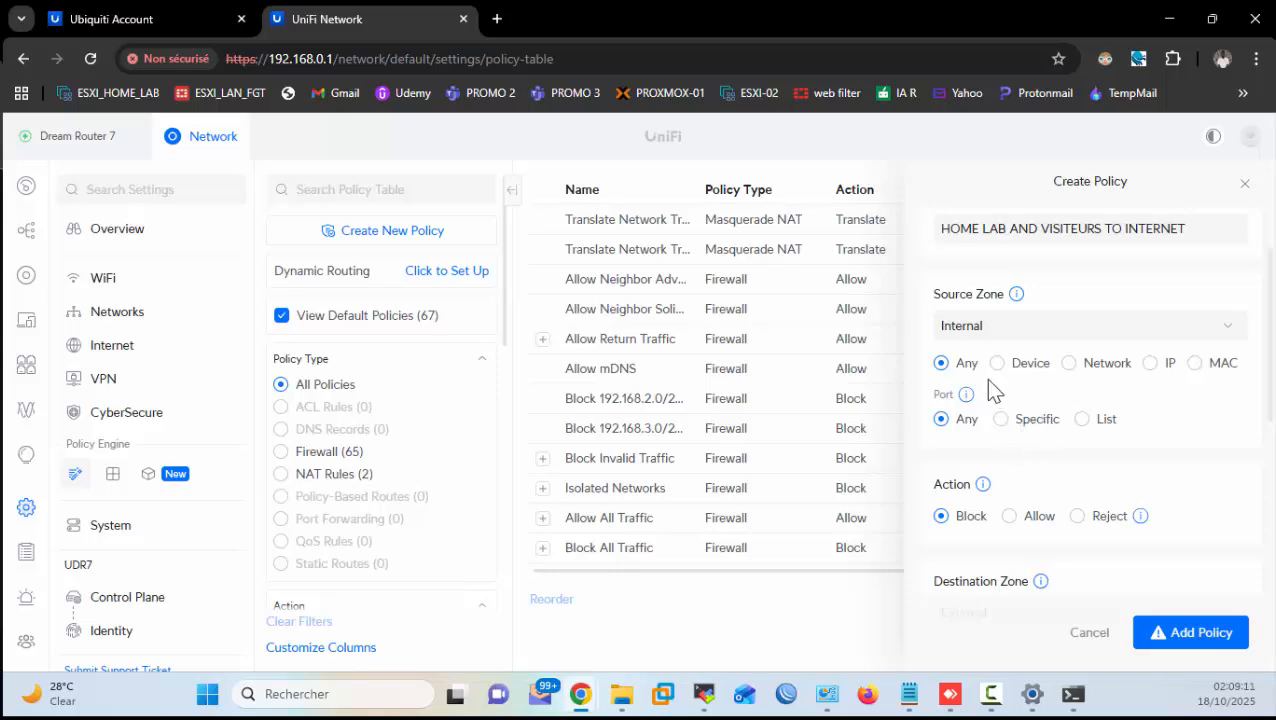
left_click(1112, 366)
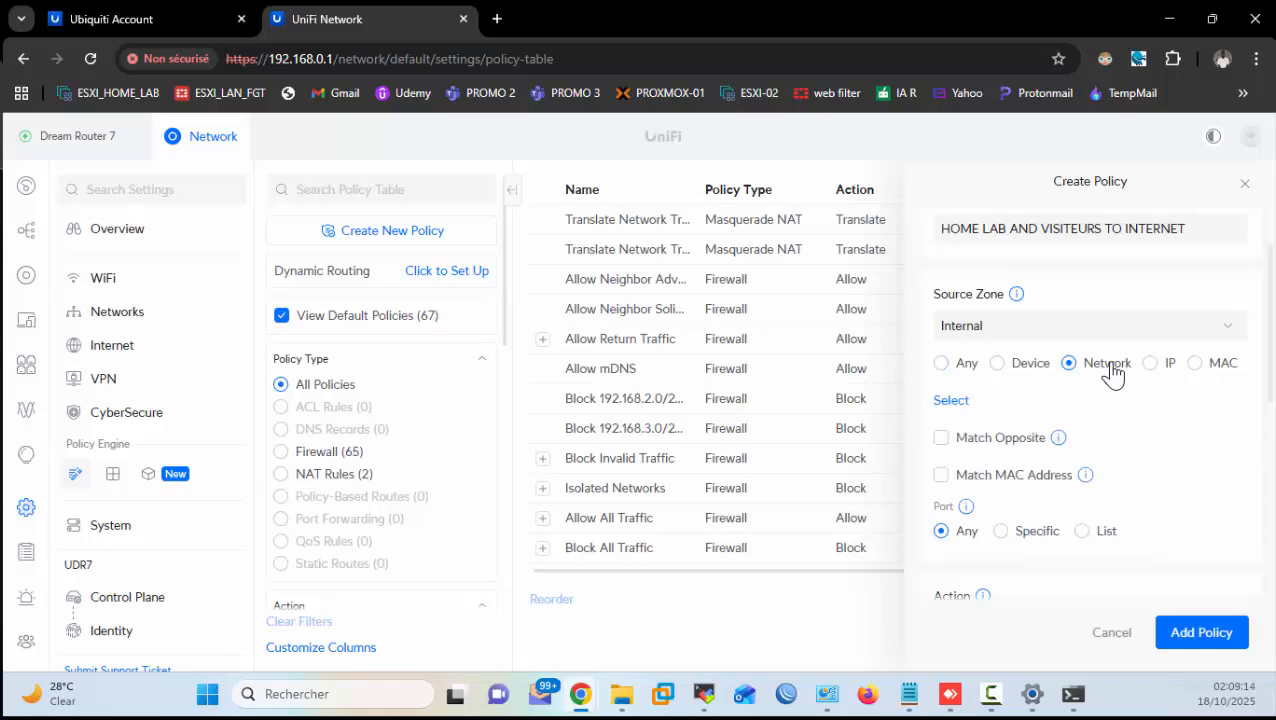
left_click(949, 402)
left_click(995, 205)
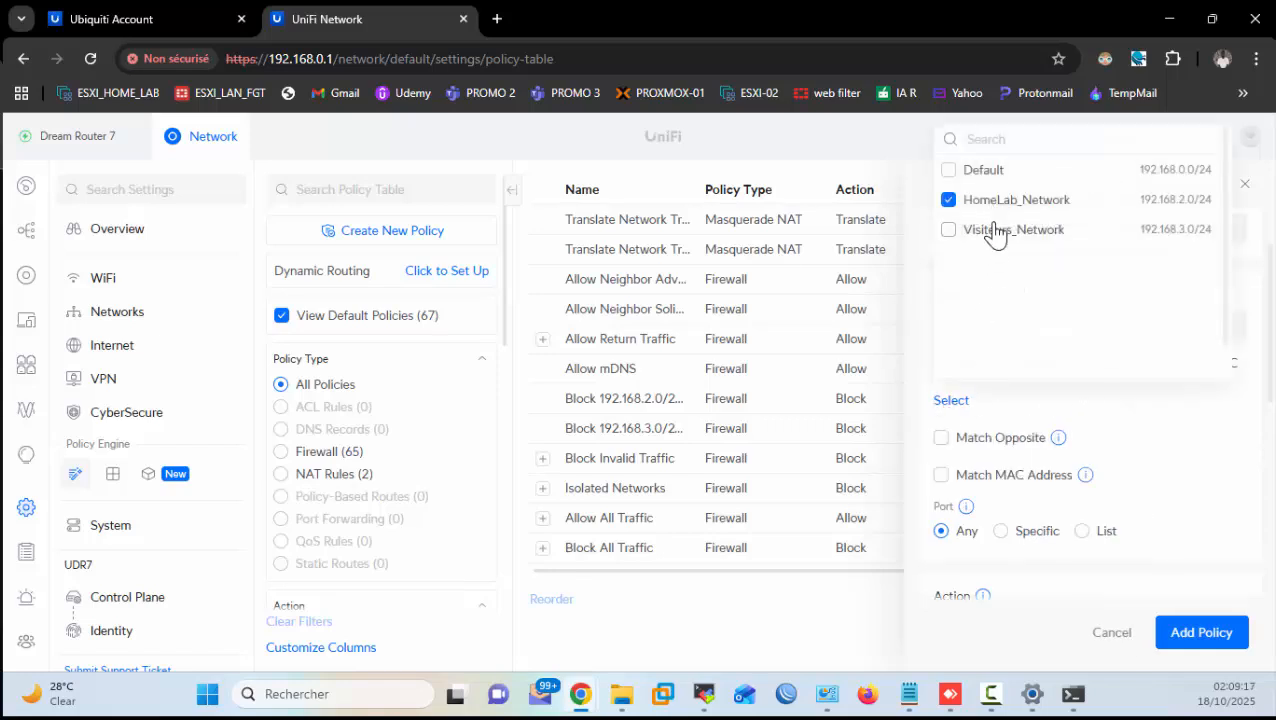
left_click(992, 232)
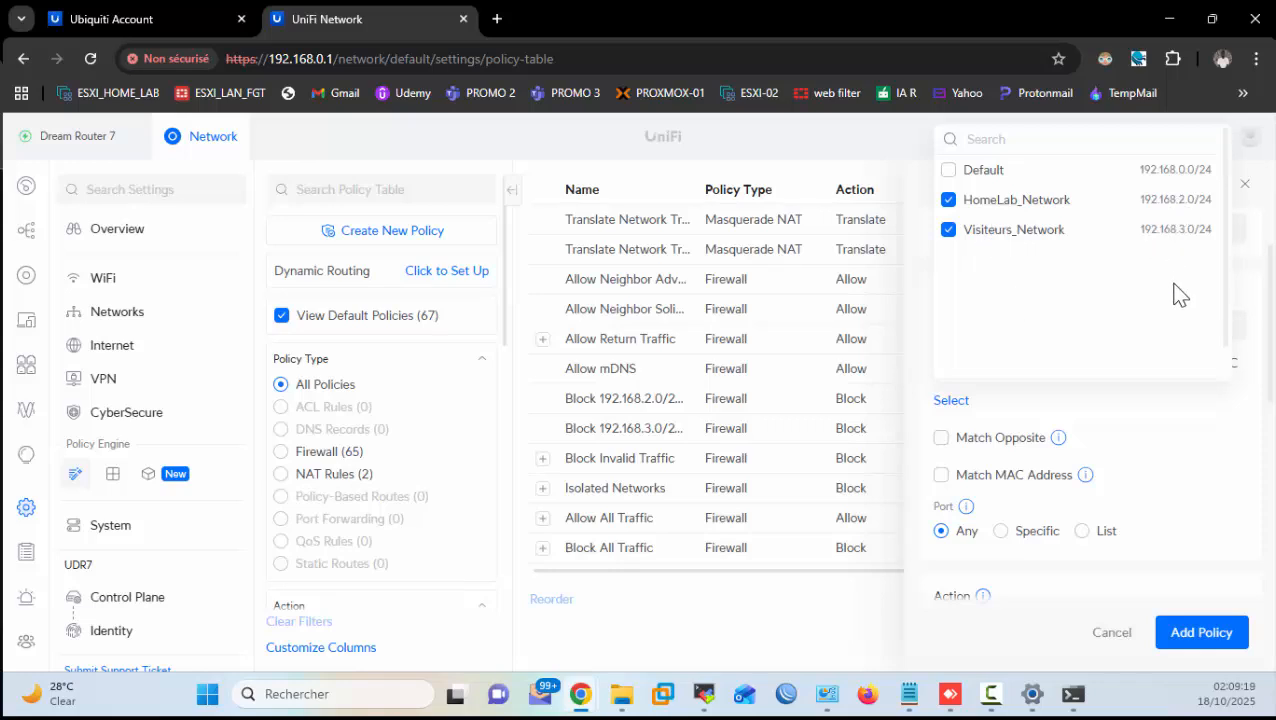
scroll(1148, 342, "down", 1)
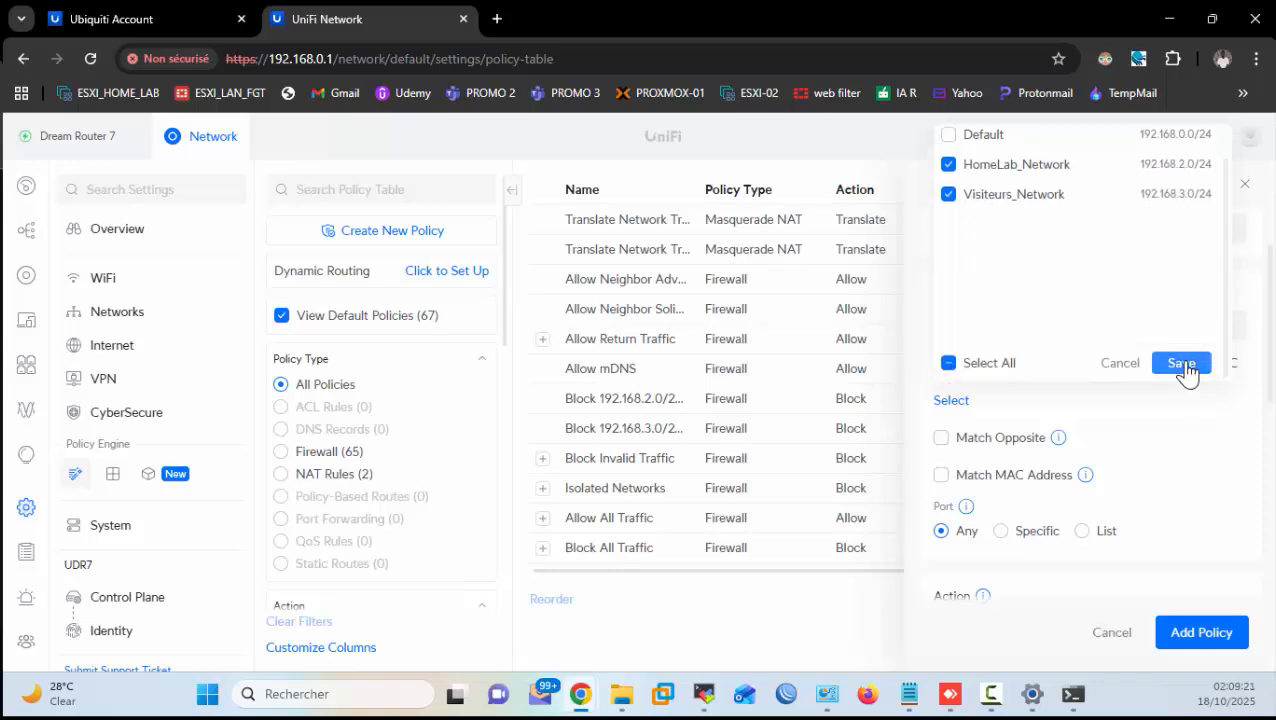
left_click(1182, 366)
Step: Set the policy's action to Allow, with External as the destination zone and IPv4 as the IP version
scroll(1180, 430, "down", 2)
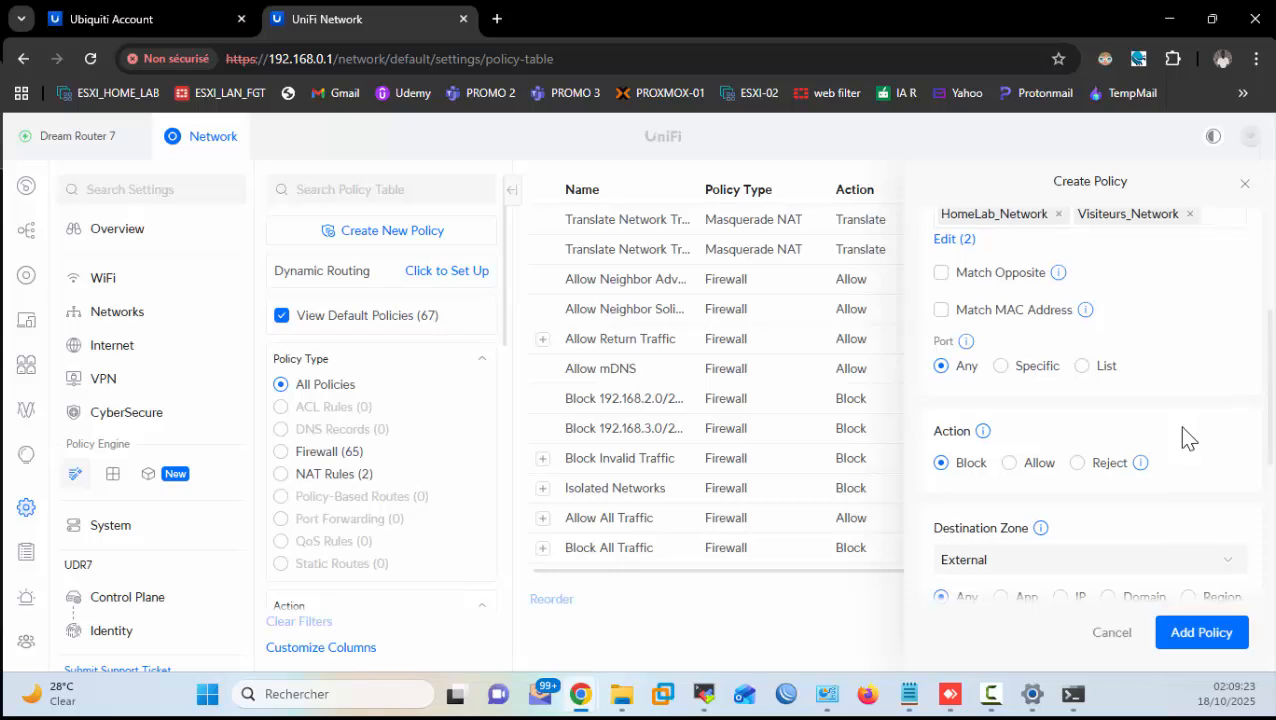
scroll(1010, 440, "down", 1)
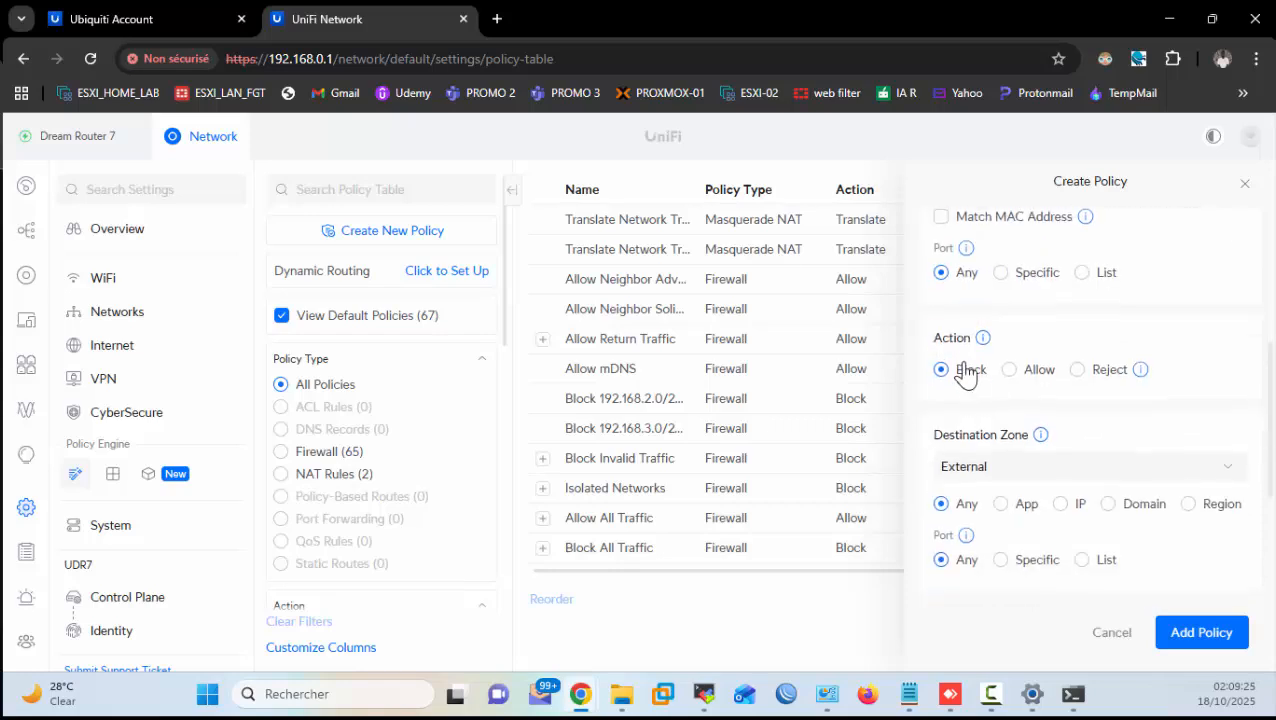
left_click(1040, 371)
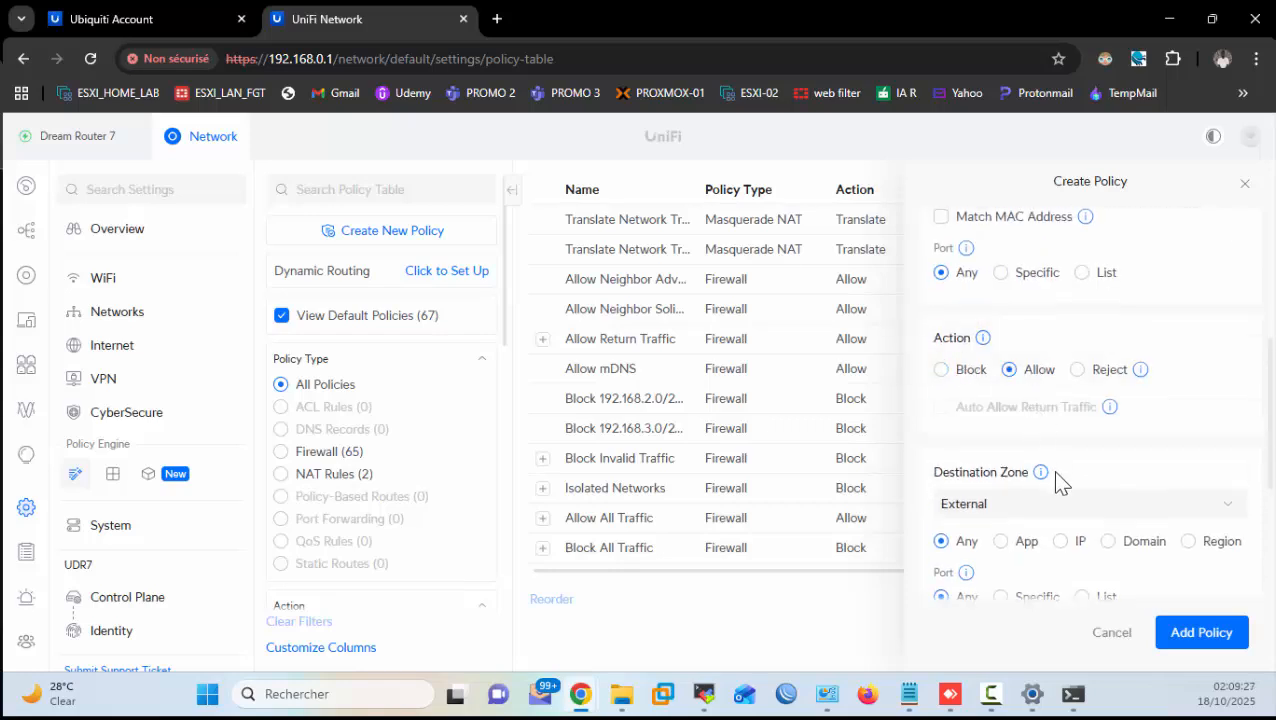
left_click(1054, 508)
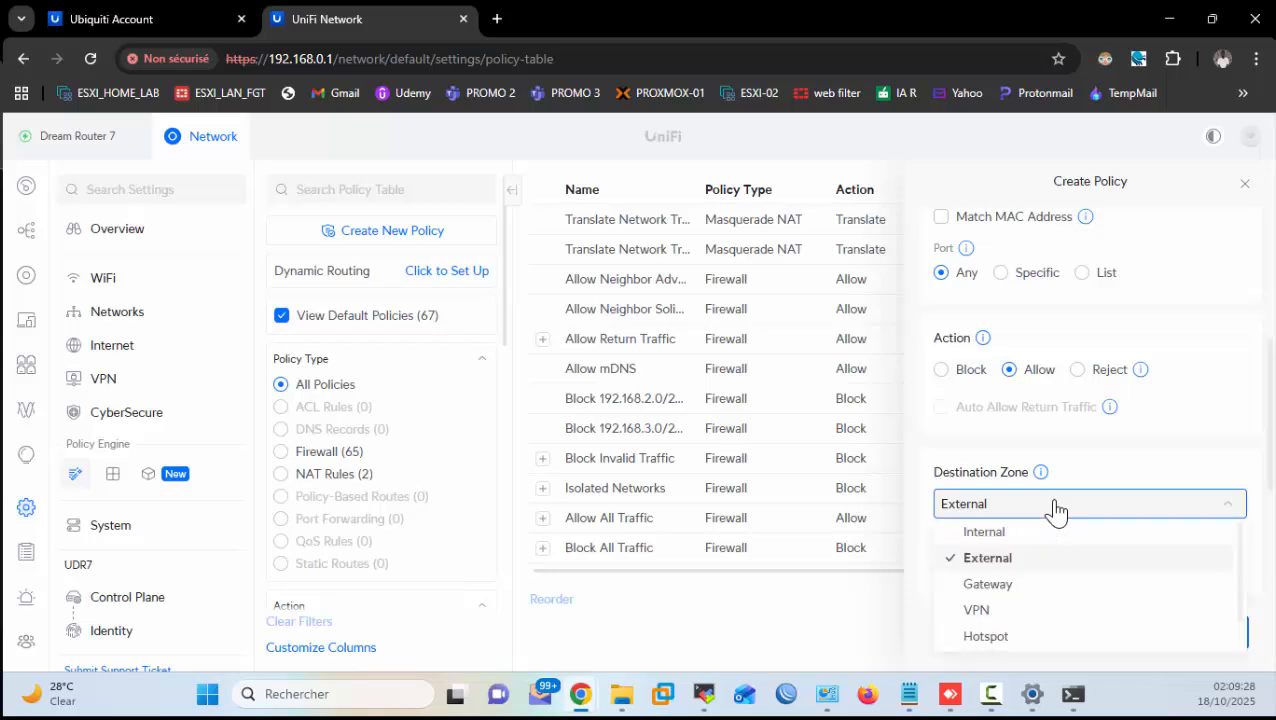
left_click(990, 558)
scroll(1068, 512, "down", 2)
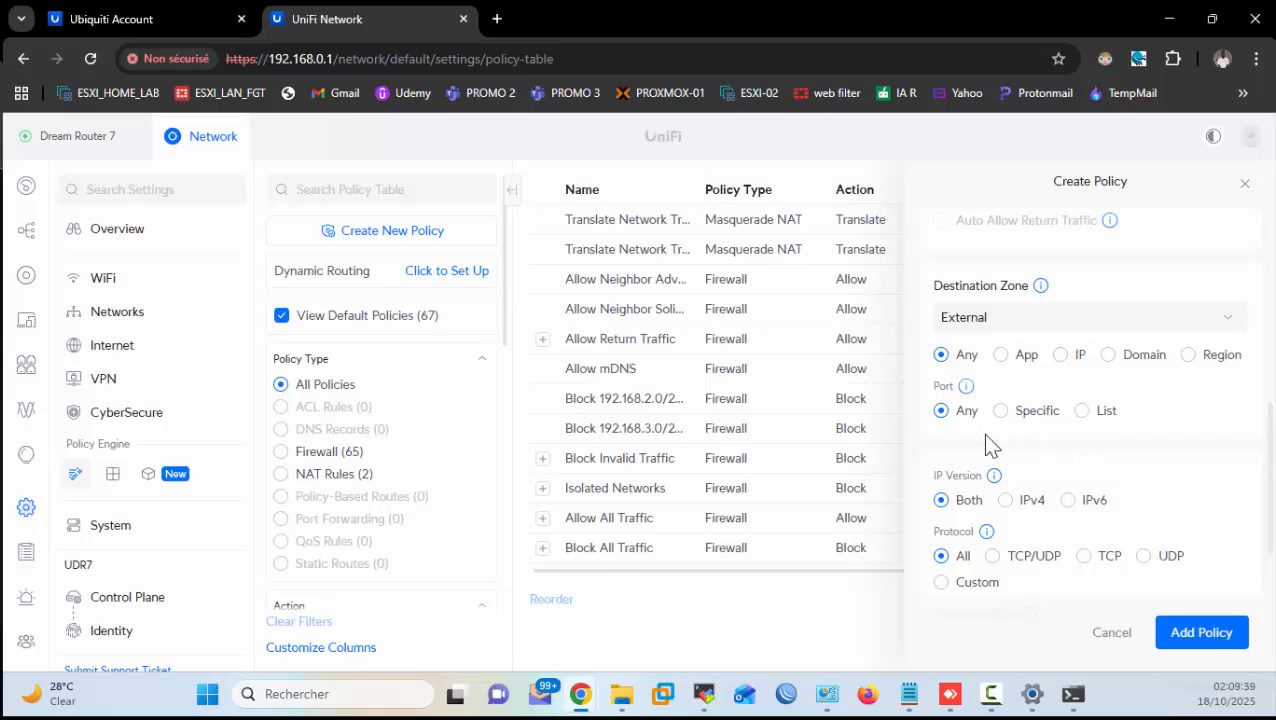
scroll(988, 437, "down", 1)
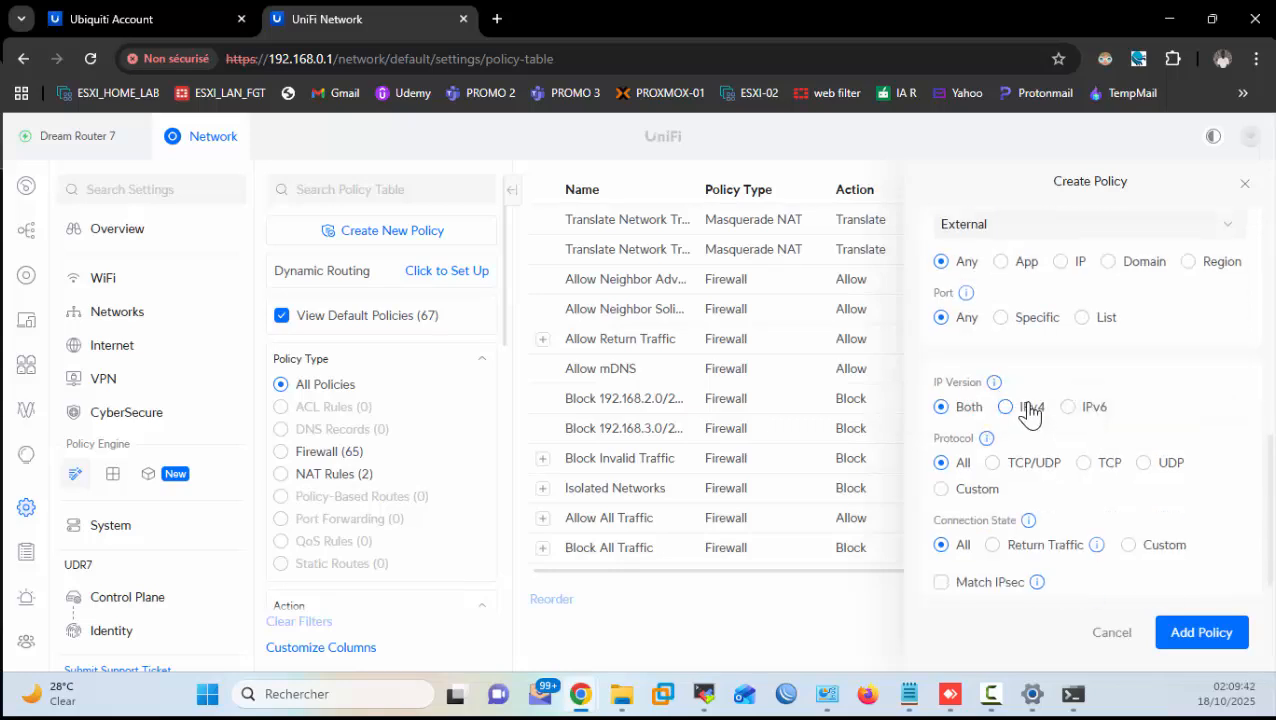
left_click(1028, 406)
Step: Paste the copied policy name as the description and add the policy
scroll(1046, 486, "down", 3)
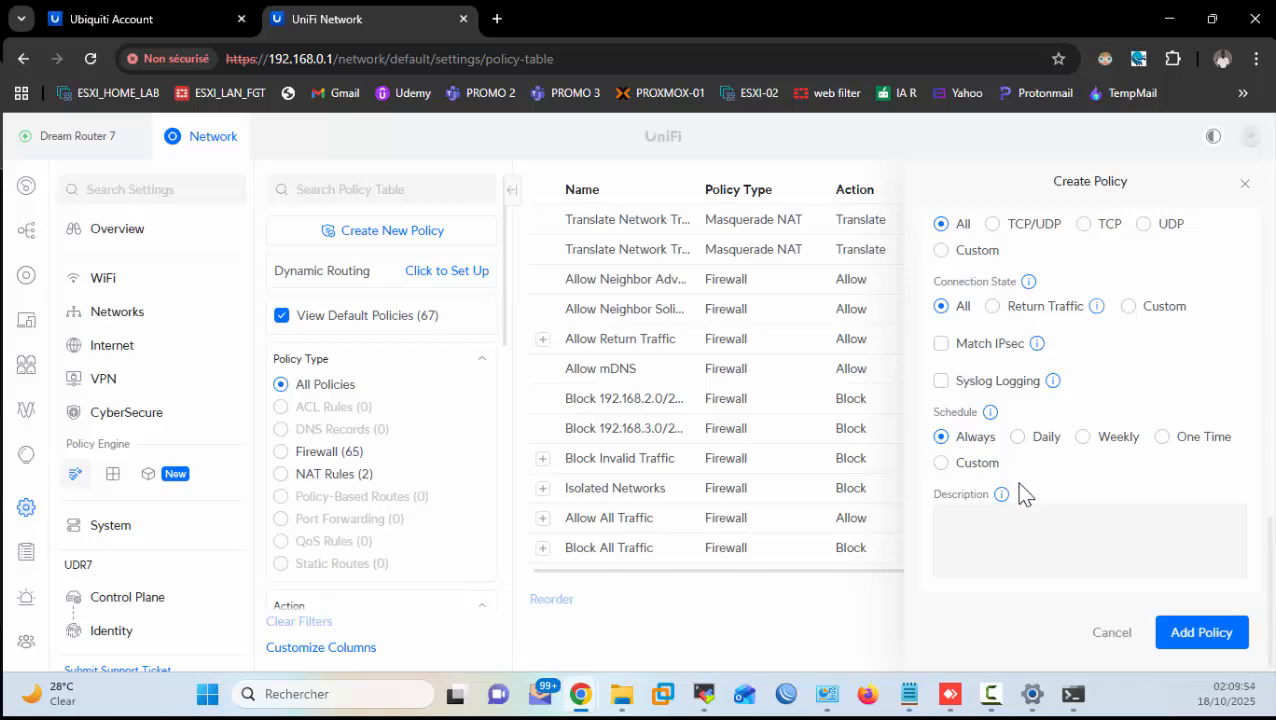
left_click(1022, 514)
key("ctrl+v")
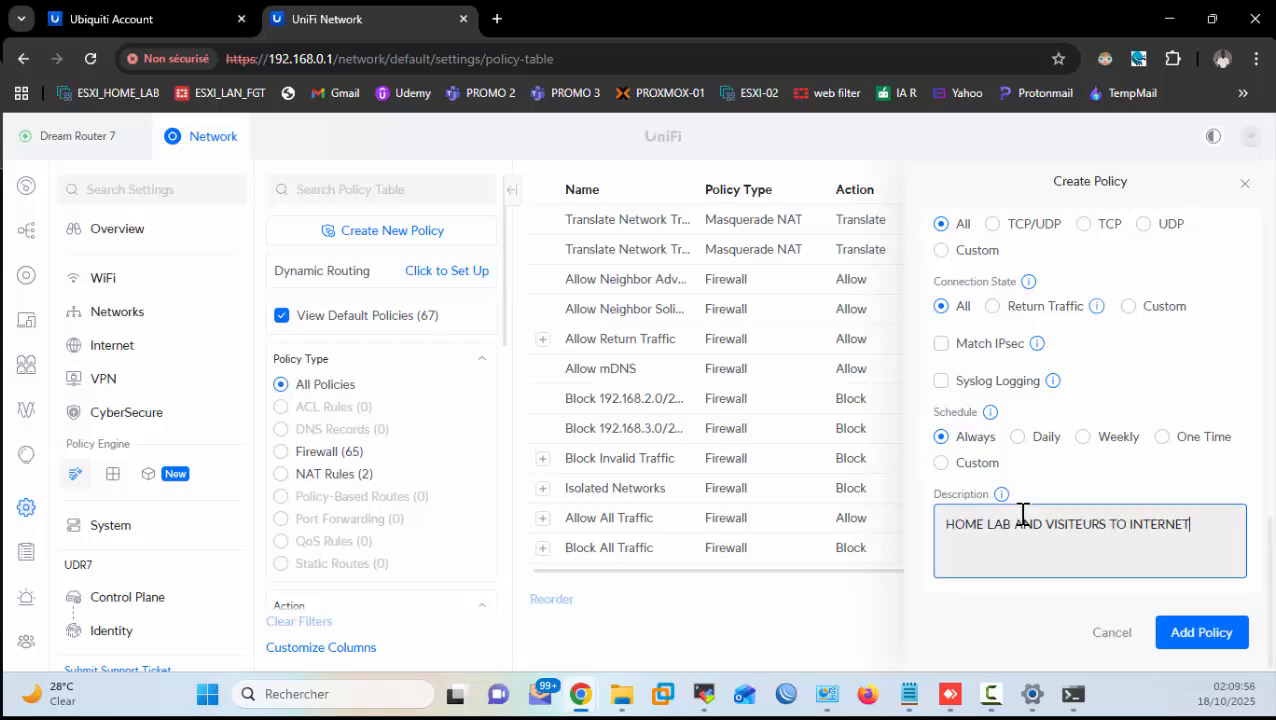
left_click(1190, 633)
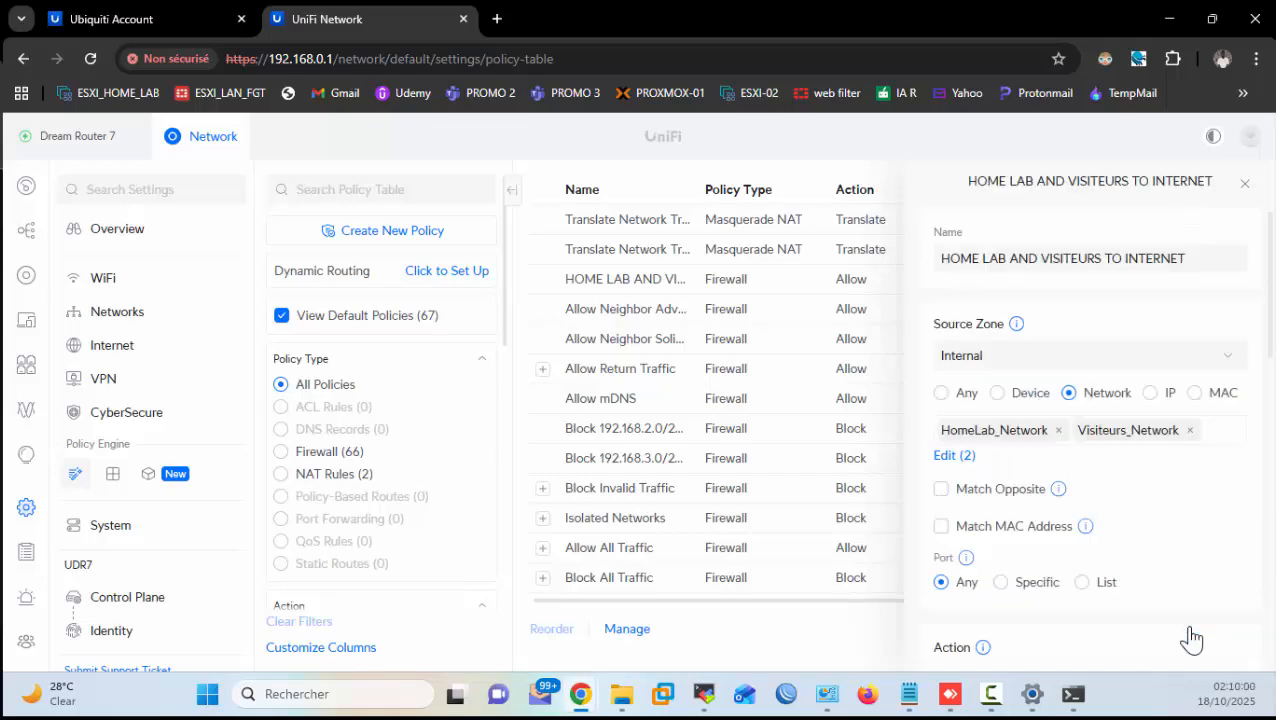
Step: Switch to the terminal and check the running ping to 8.8.8.8 for Internet access
left_click(1076, 697)
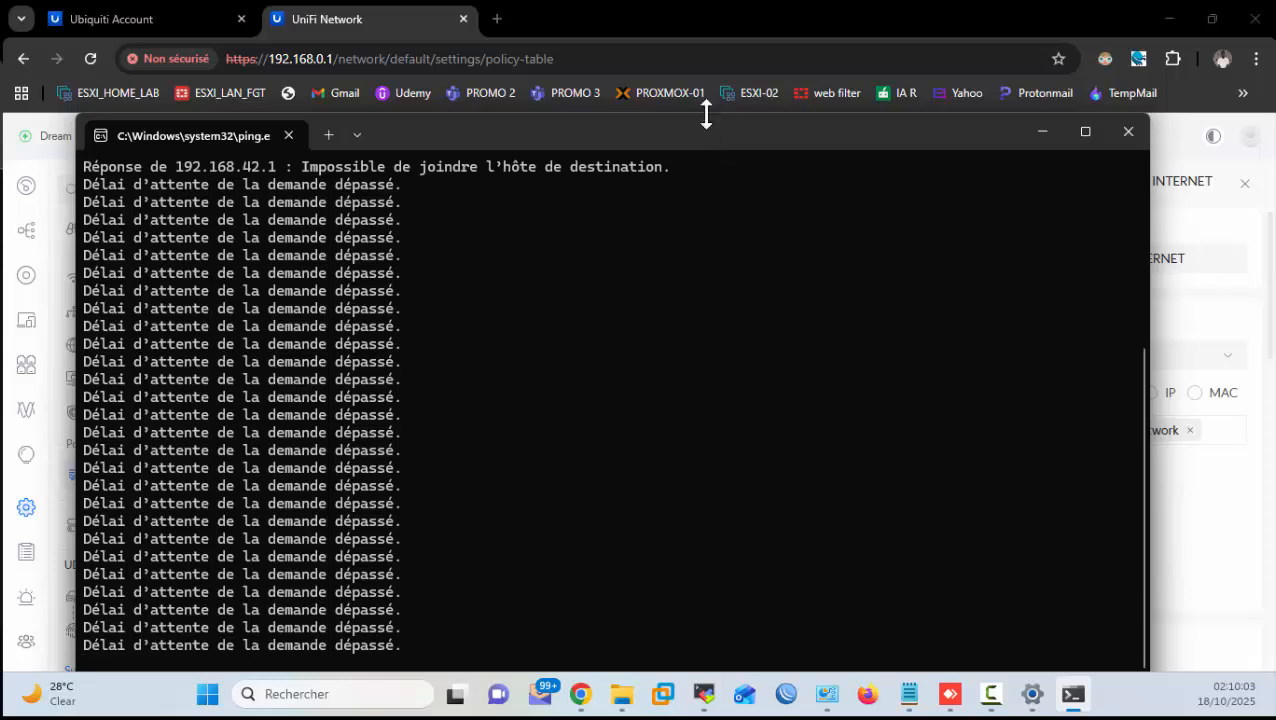
left_click(690, 93)
left_click(1073, 697)
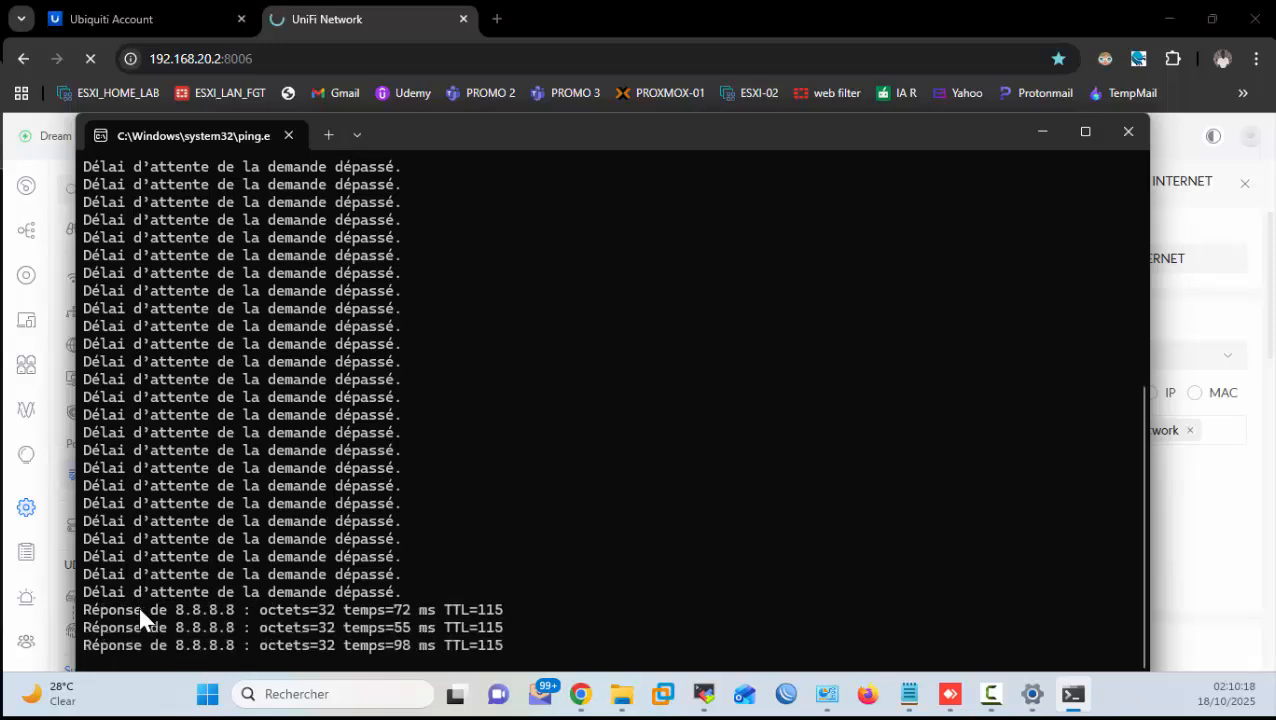
left_click_drag(134, 611, 332, 612)
left_click(361, 614)
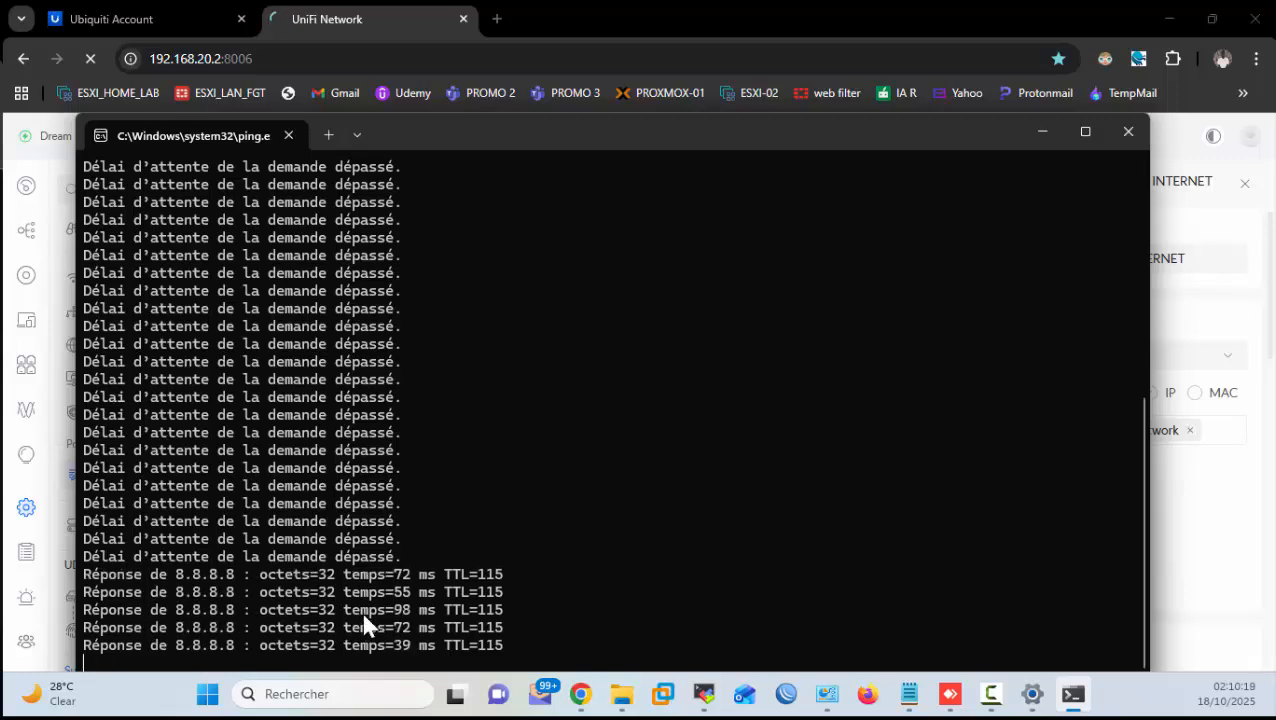
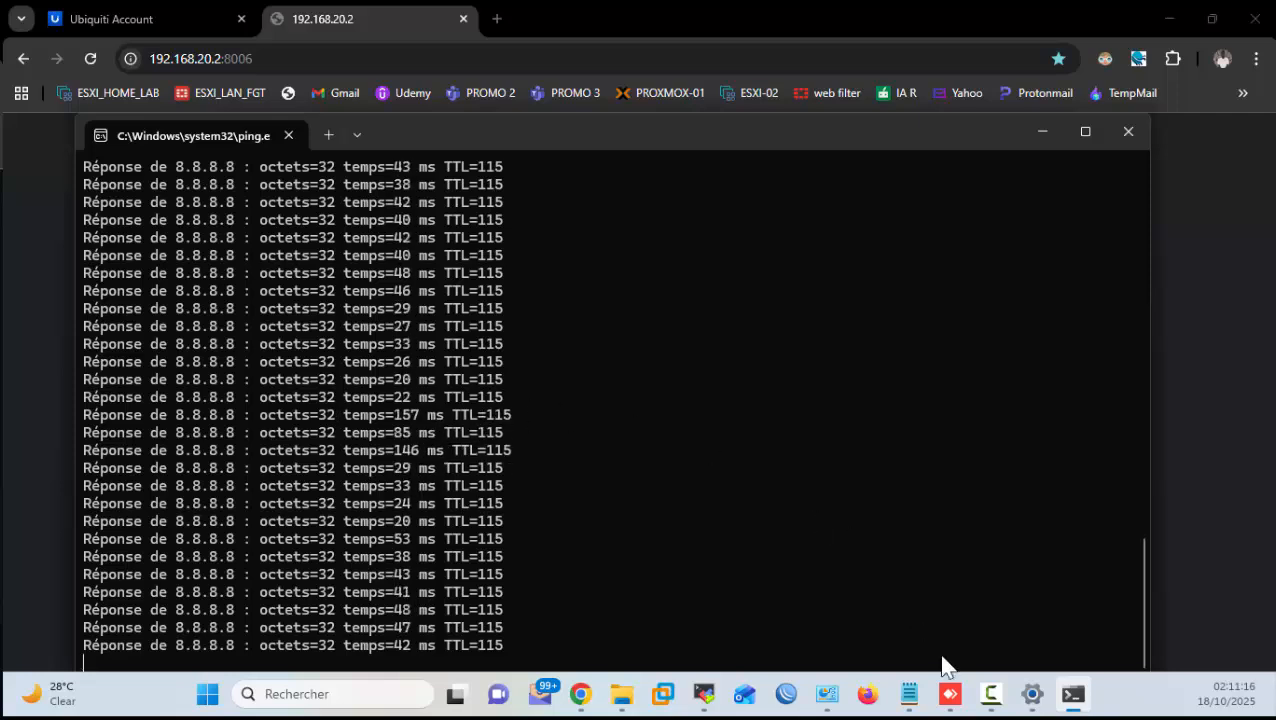
Step: Switch to AnyDesk, reconnect to the remote phone and browse to 192.168.2.1 on it
left_click(949, 697)
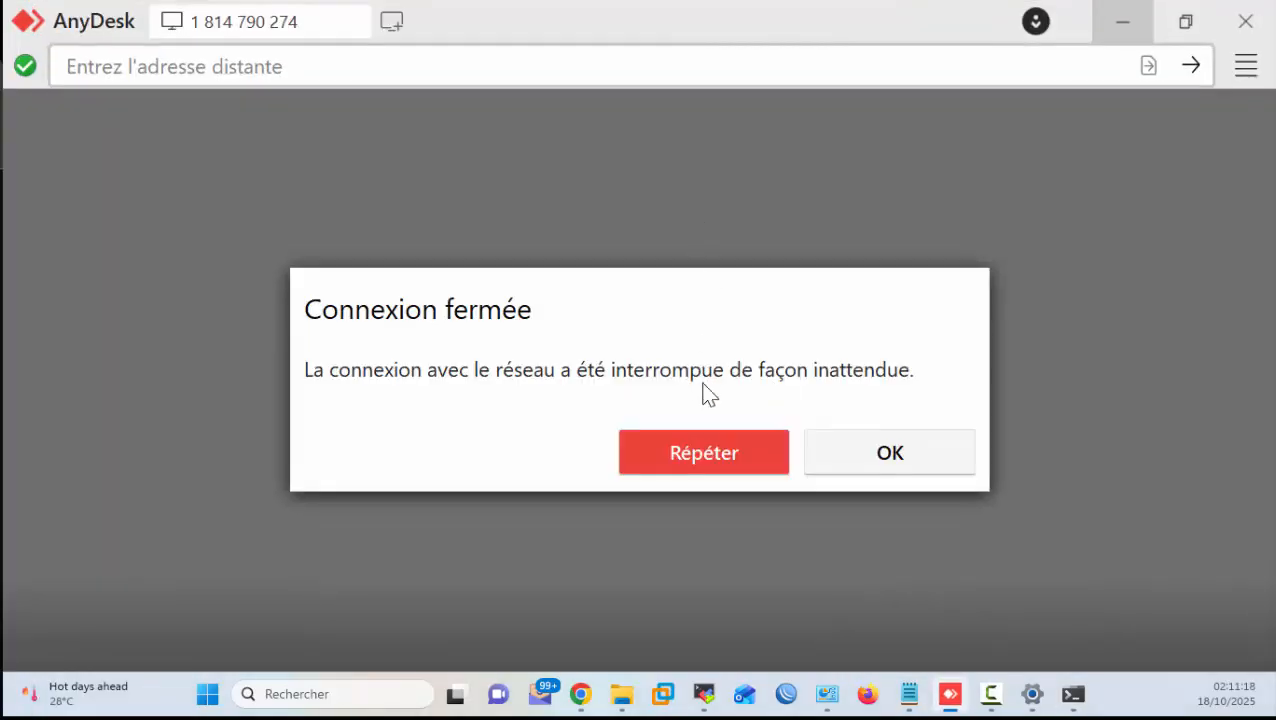
left_click(693, 446)
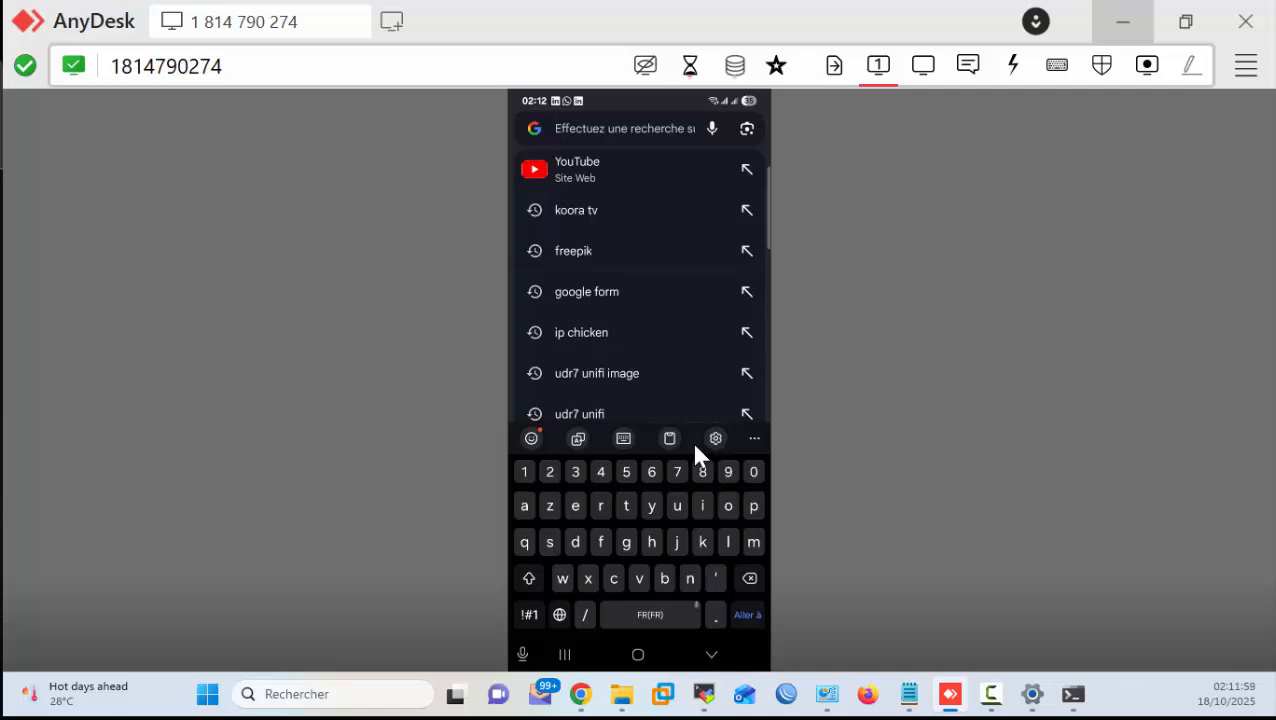
type("192")
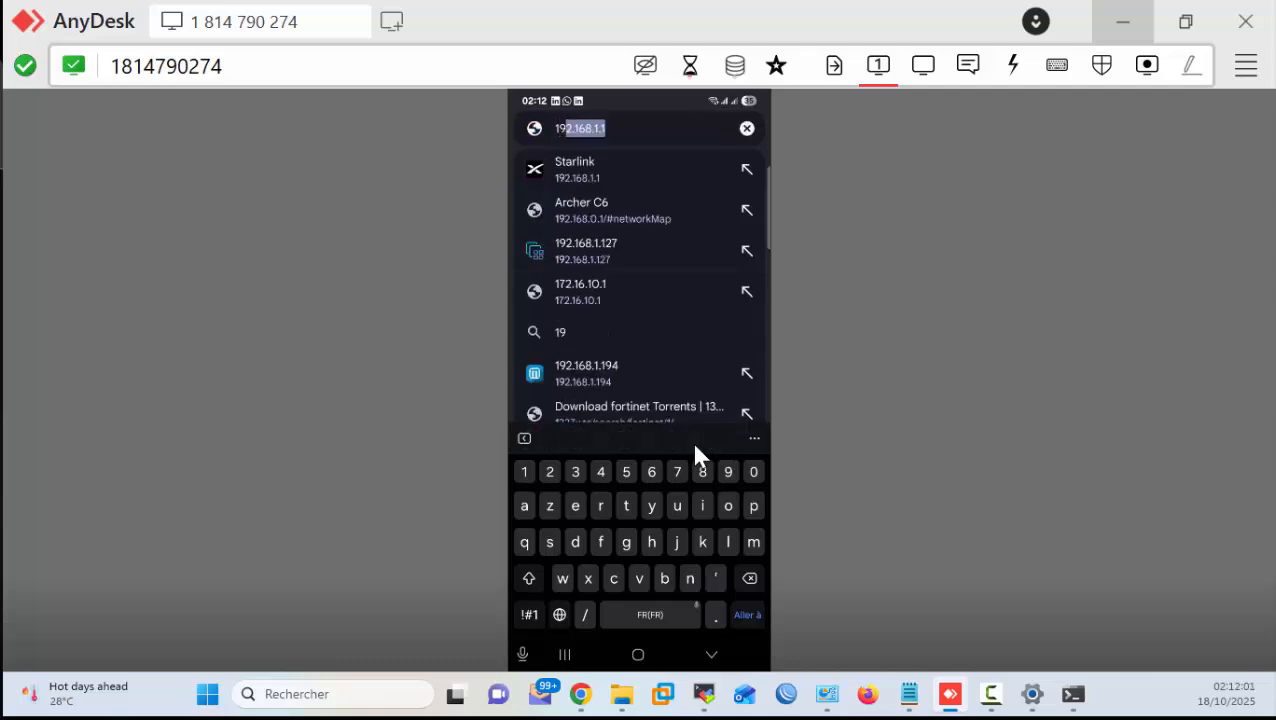
type(".168.")
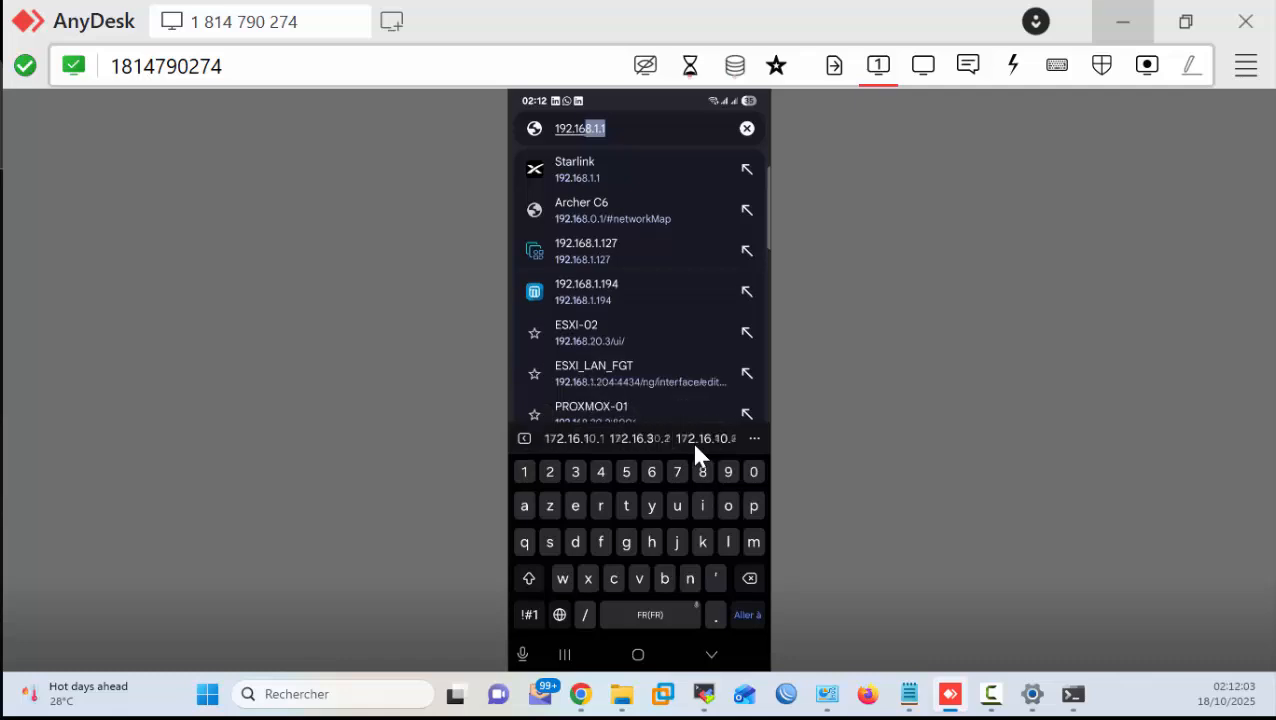
type("2.1")
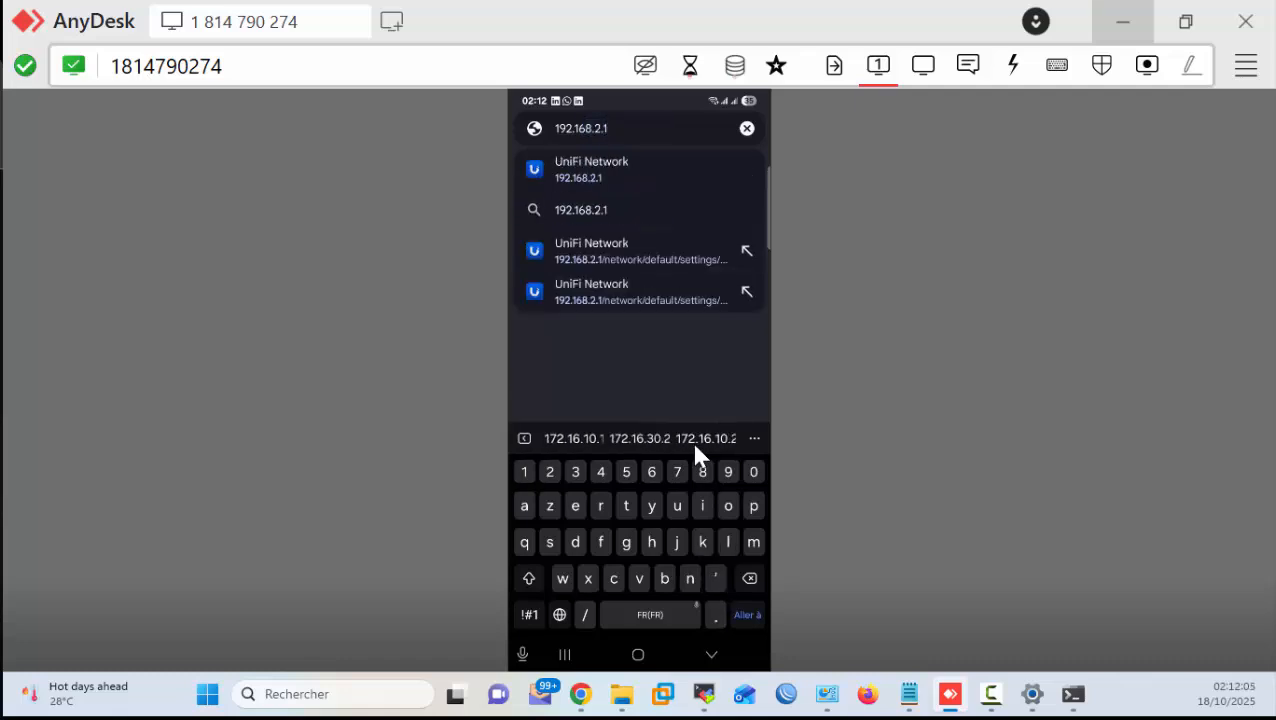
key("Return")
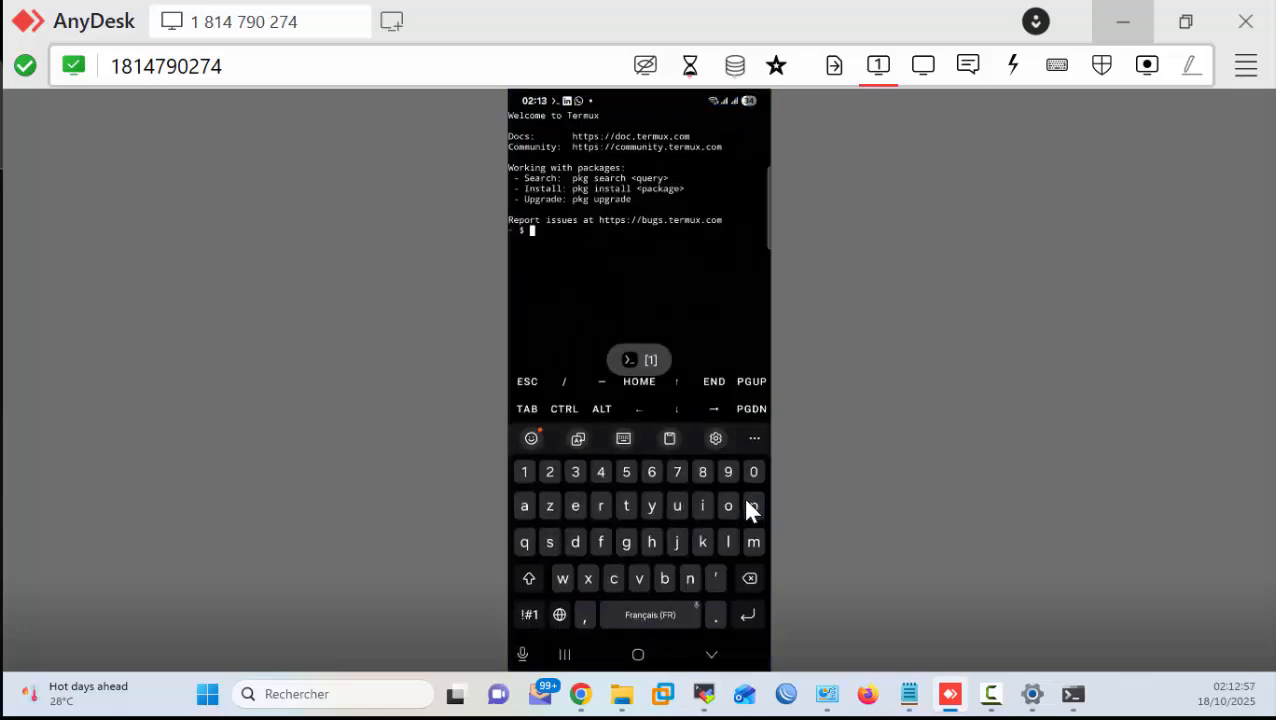
Step: Try to ping 192.168.0.a from the phone's Termux terminal
left_click(747, 502)
type("ing")
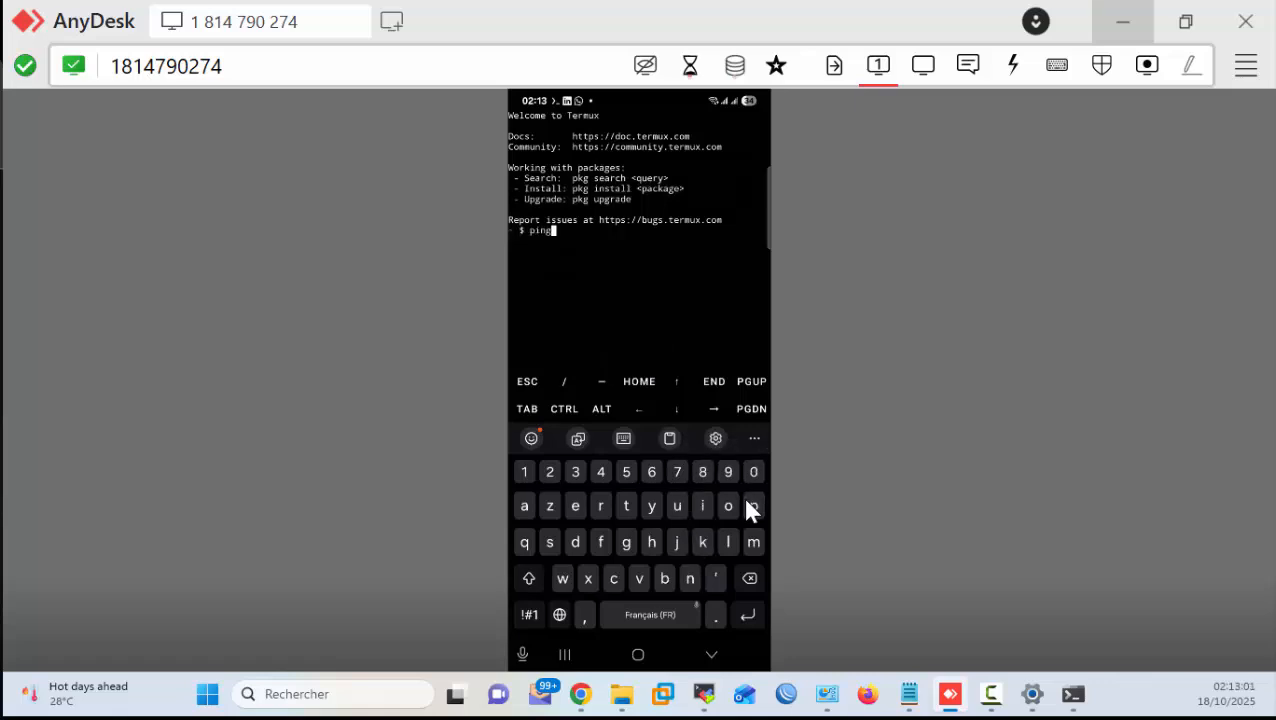
type(" 192'")
key("BackSpace")
type(".168.0.a")
key("Return")
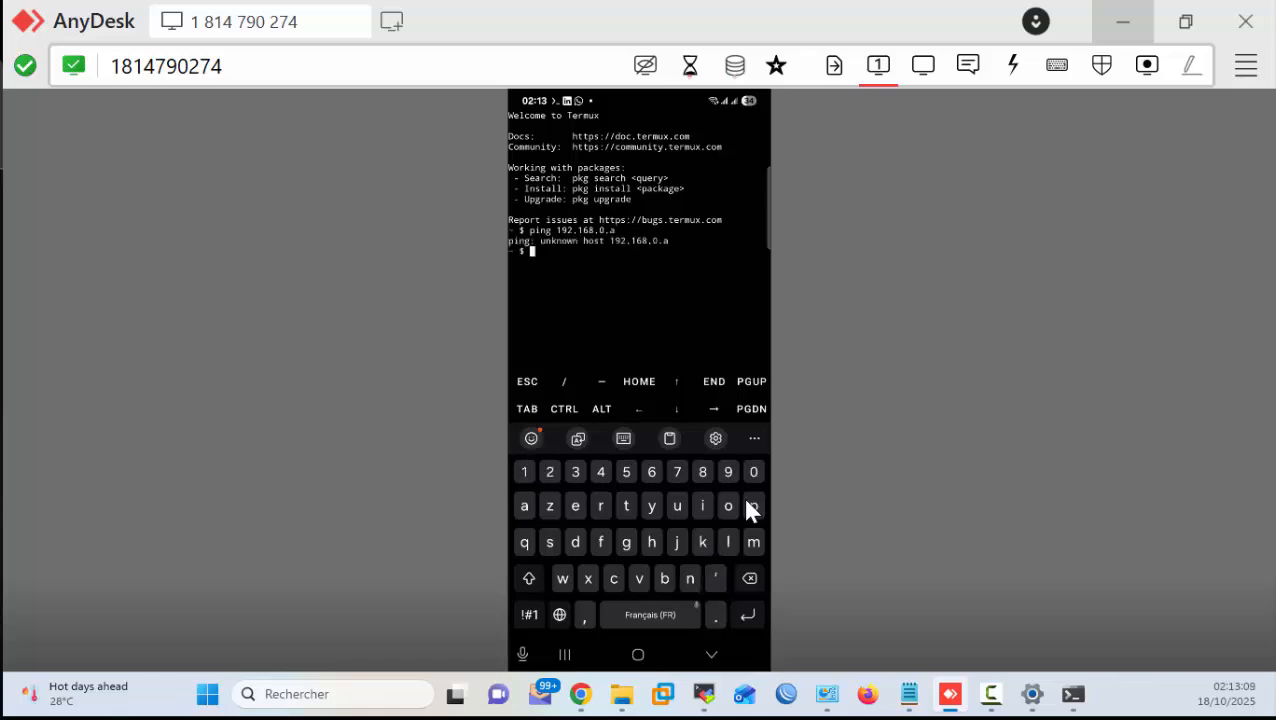
Step: Ping 192.168.0.1 from the phone's Termux terminal, then stop the ping
key("Up")
key("BackSpace")
type("192.168.0.")
key("Return")
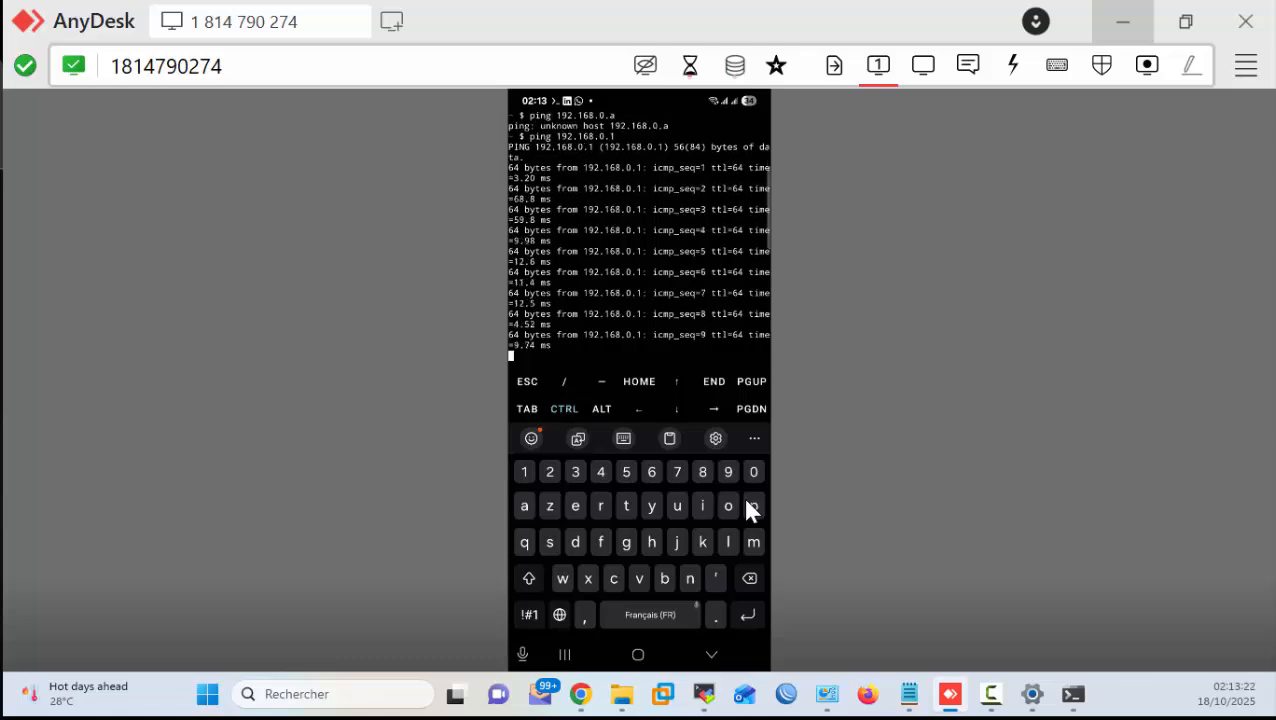
key("ctrl+s")
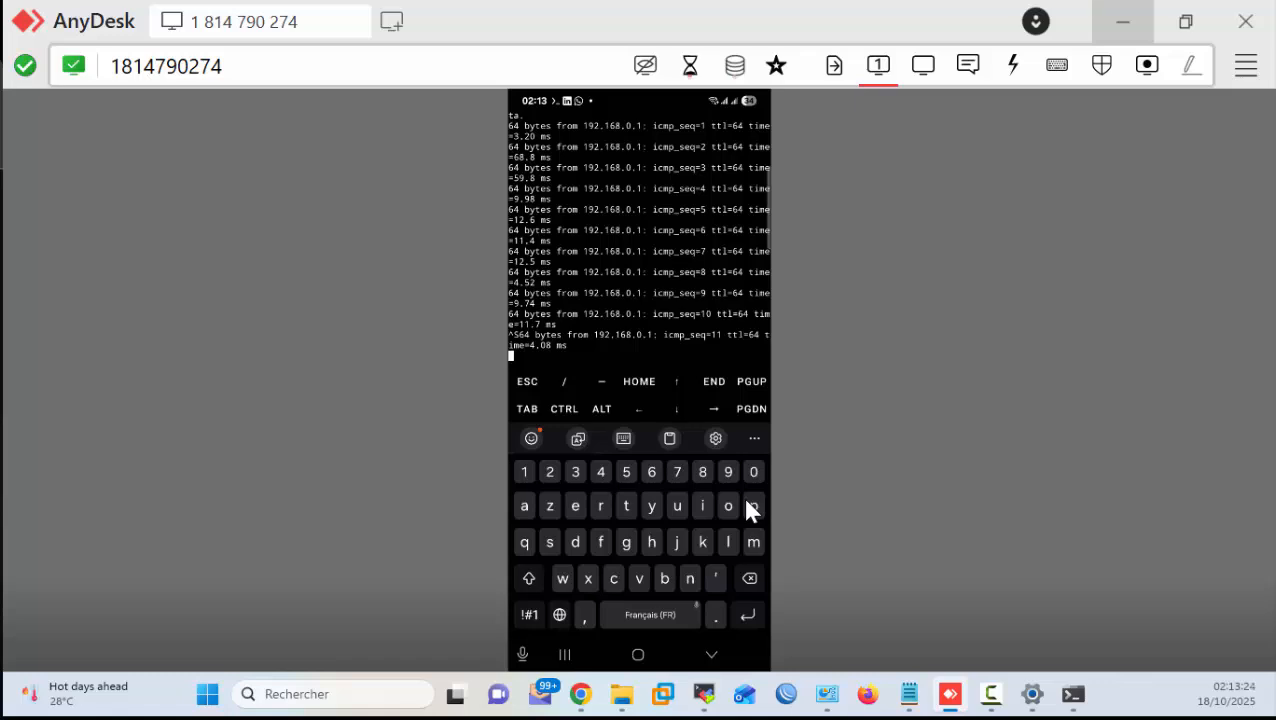
type("c")
key("ctrl+c")
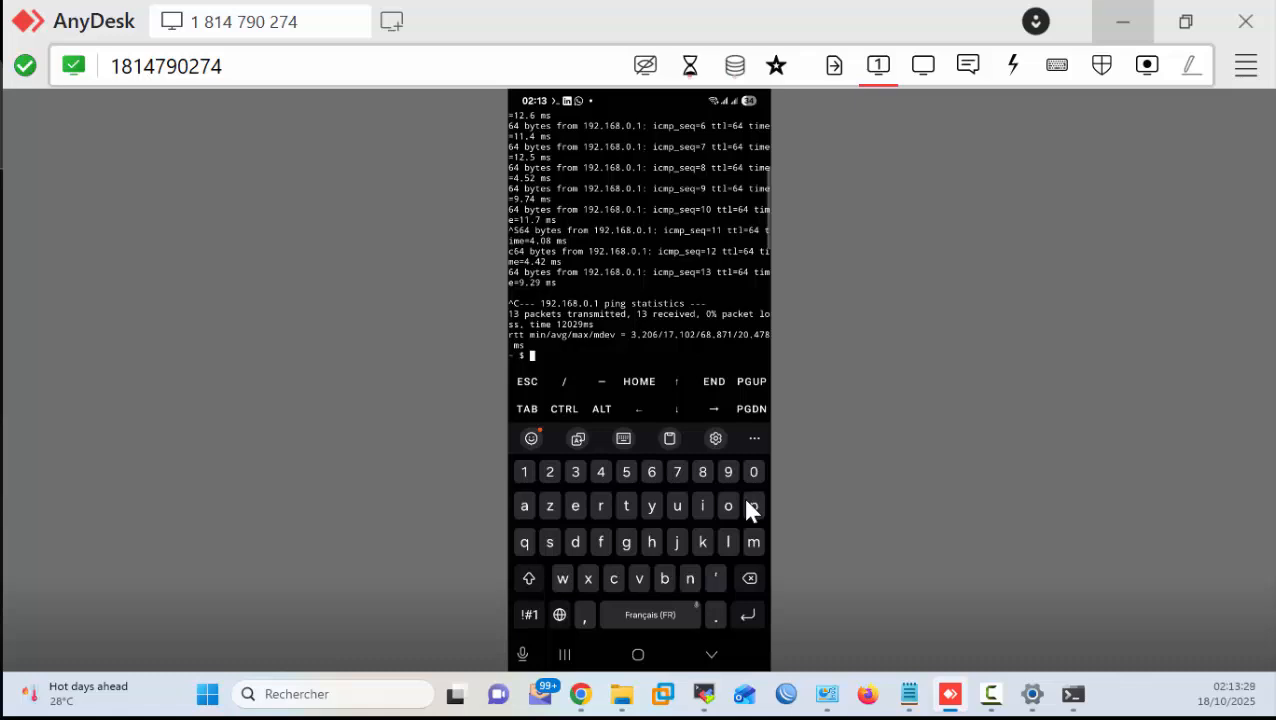
Step: Switch to the Network and Sharing Center and look up the Wi-Fi 2 (Visiteurs) connection's IPv4 address in its details
left_click(836, 695)
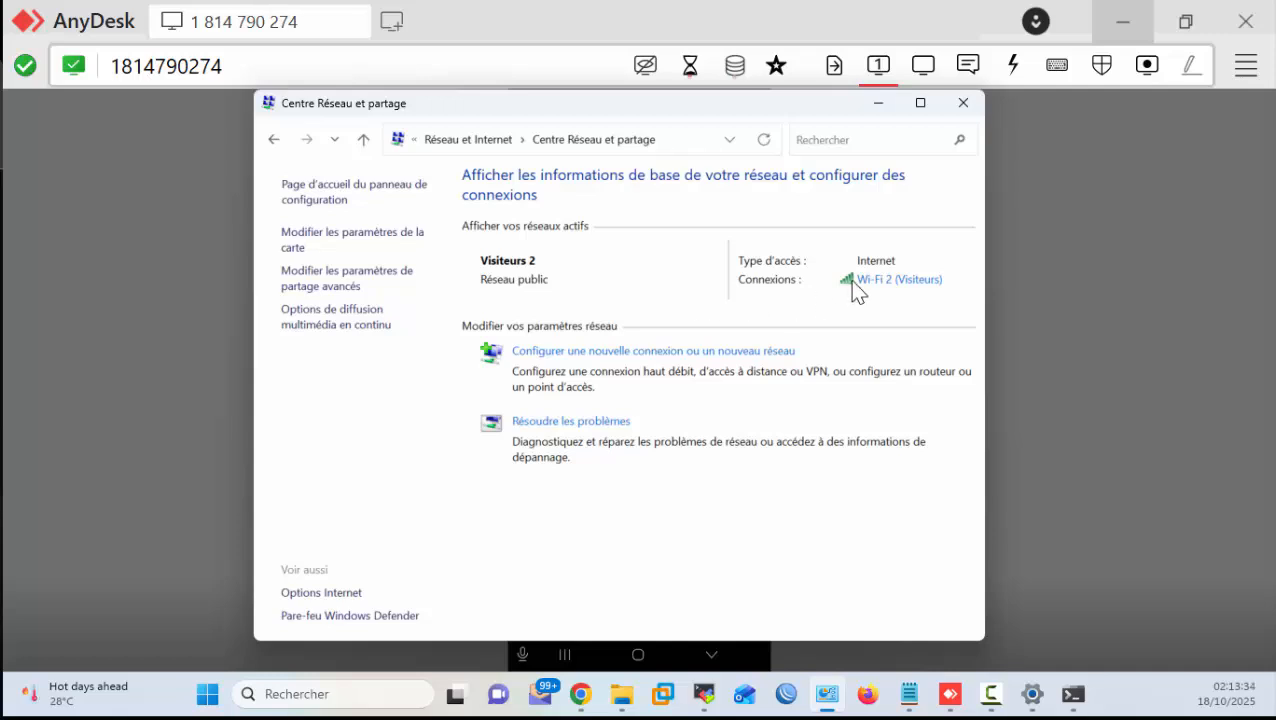
left_click(862, 285)
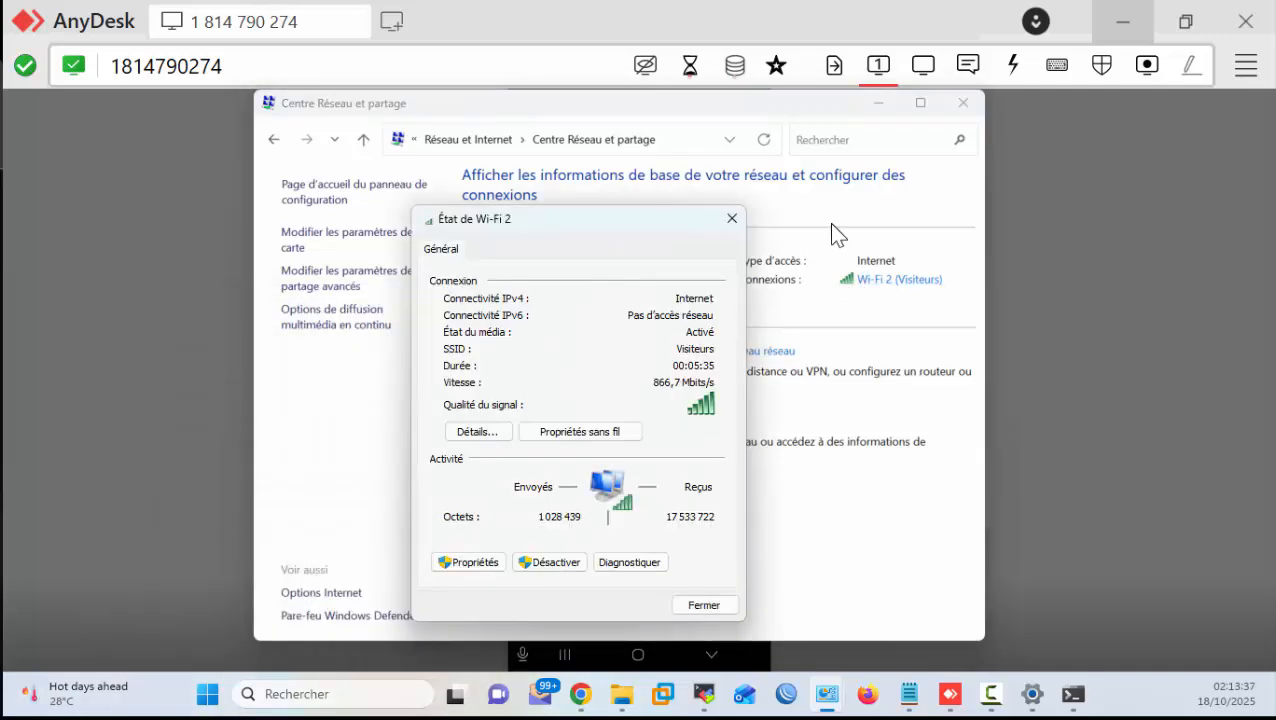
left_click(498, 434)
left_click(597, 386)
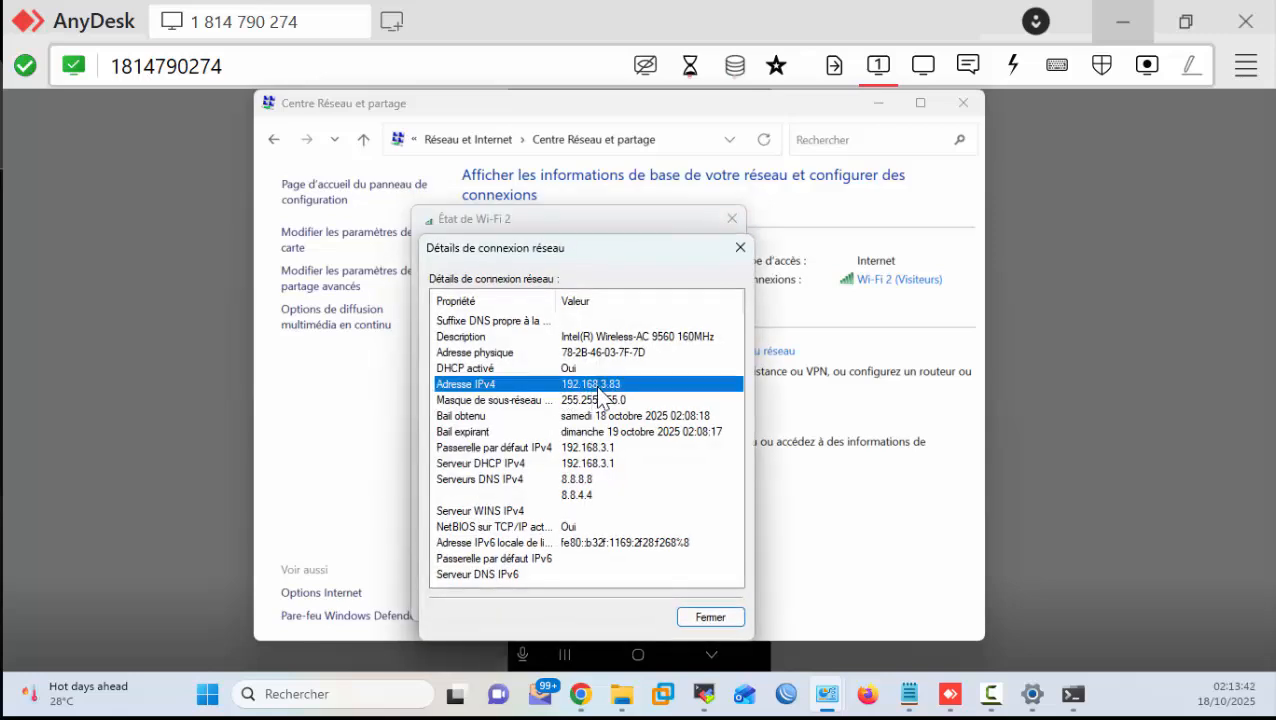
Step: Switch back to AnyDesk, ping 192.168.3.83 from the phone's Termux terminal and stop the ping
left_click(968, 700)
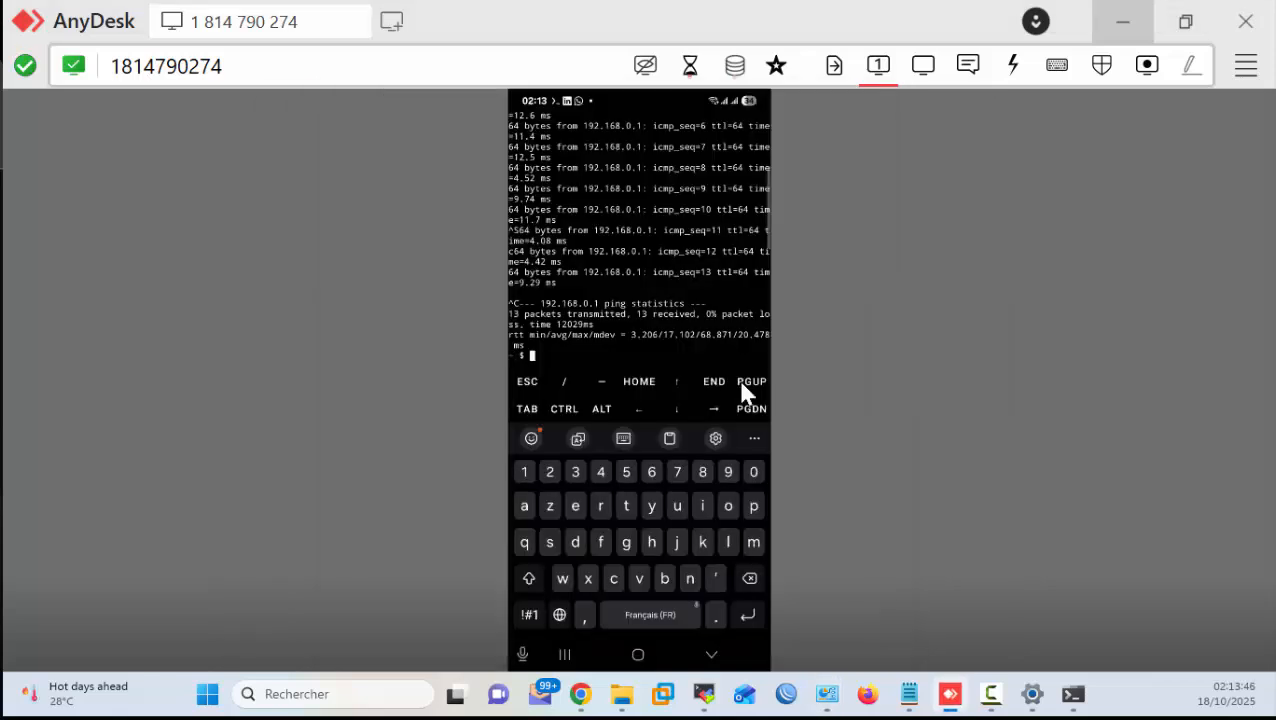
type("ping 192.168.0.")
key("Left")
key("Left")
key("BackSpace")
key("BackSpace")
type("8")
key("Right")
key("BackSpace")
type(".3")
key("Right")
key("Right")
key("BackSpace")
type("83")
key("Return")
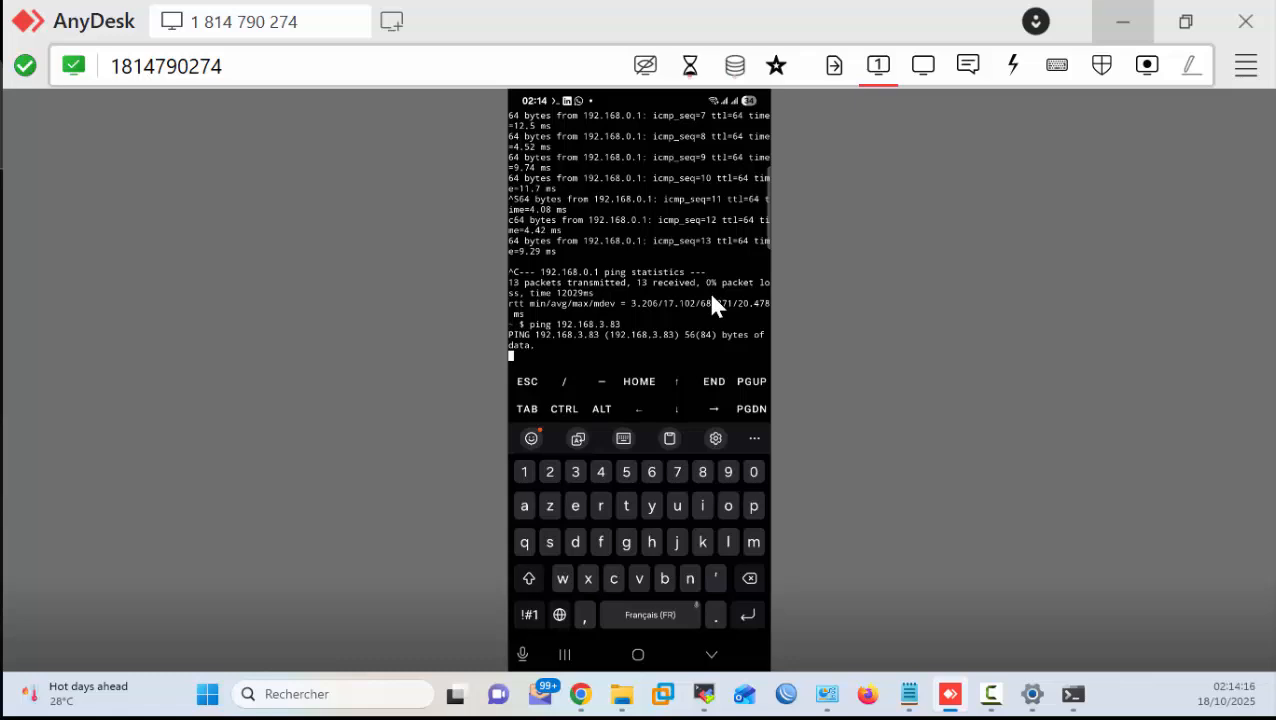
key("ctrl")
key("ctrl+c")
Step: Clear the Termux terminal and list the phone's network interfaces with ifconfig
type("cl")
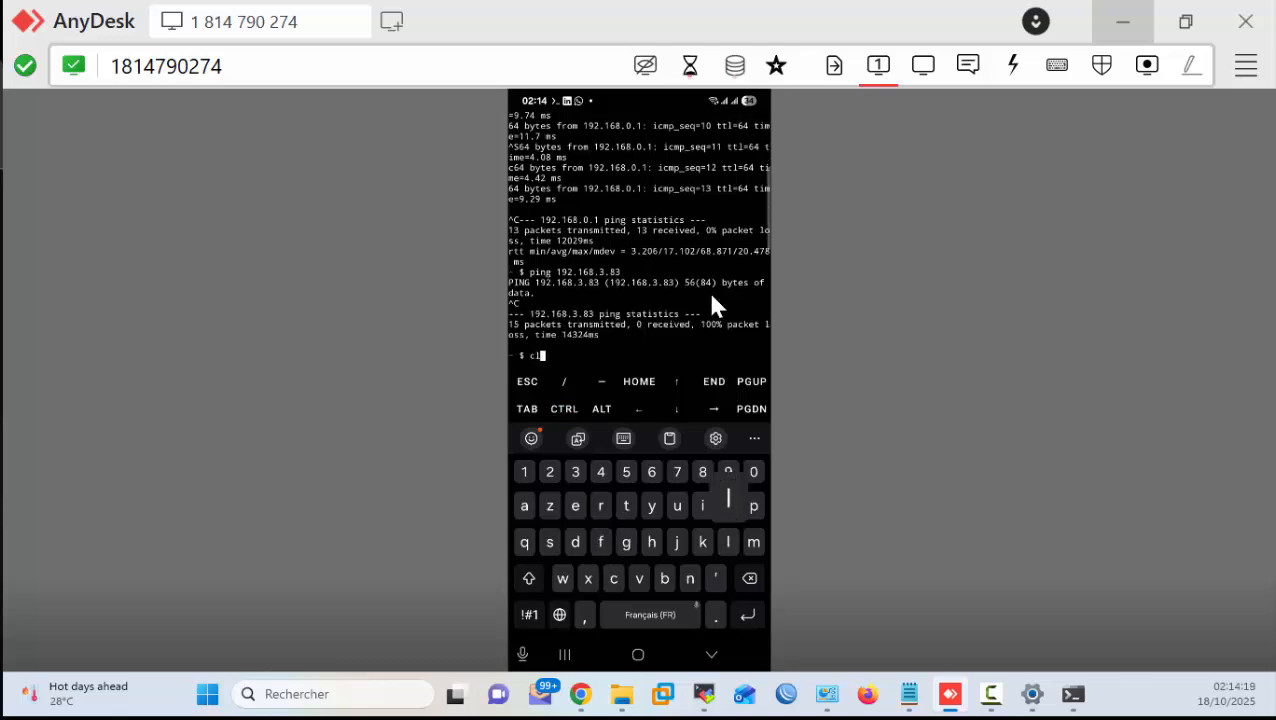
type("ear")
key("Return")
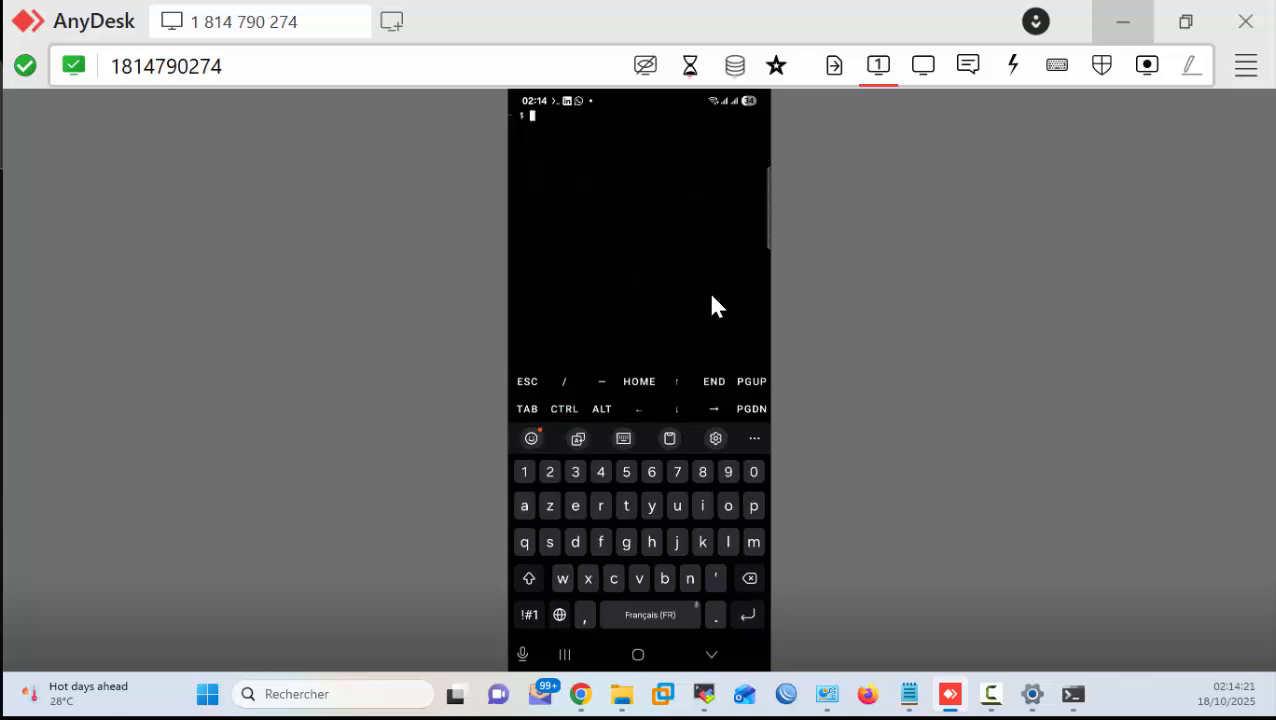
type("ifc")
key("Tab")
key("Return")
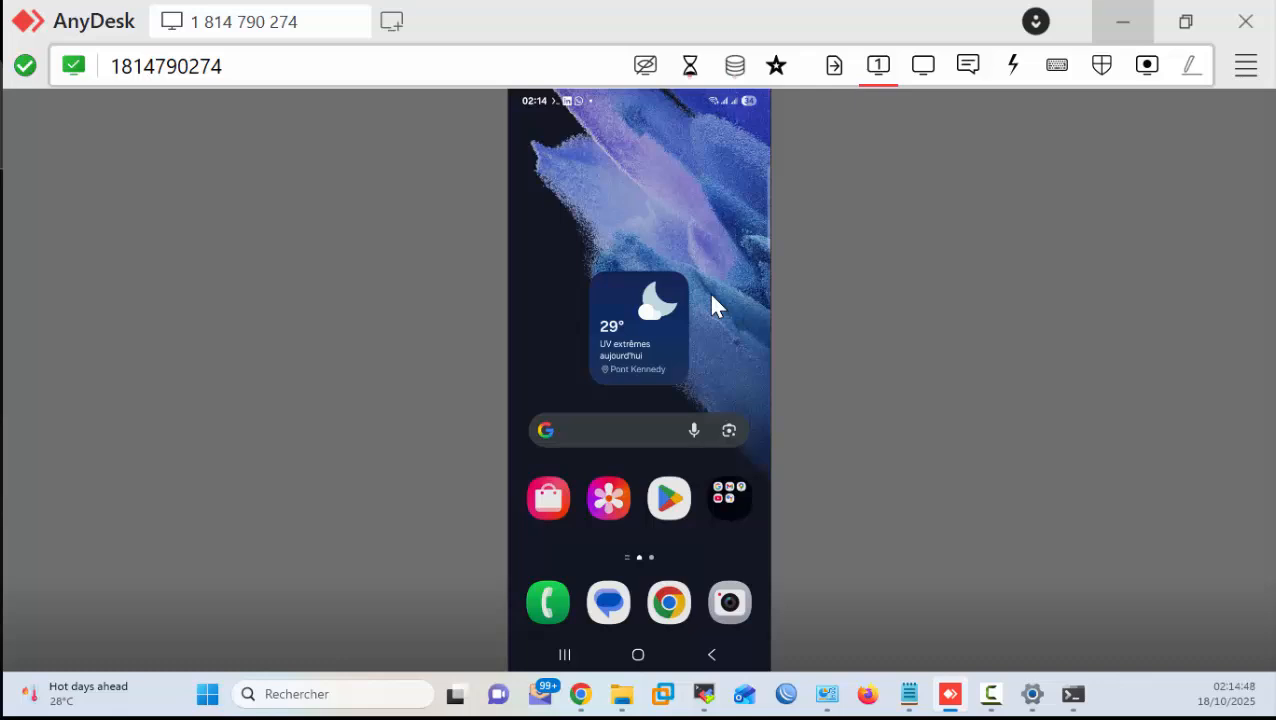
Step: Minimize AnyDesk, stop the running ping to 8.8.8.8 and close the Wi-Fi details, status and Network and Sharing Center windows
left_click(1120, 20)
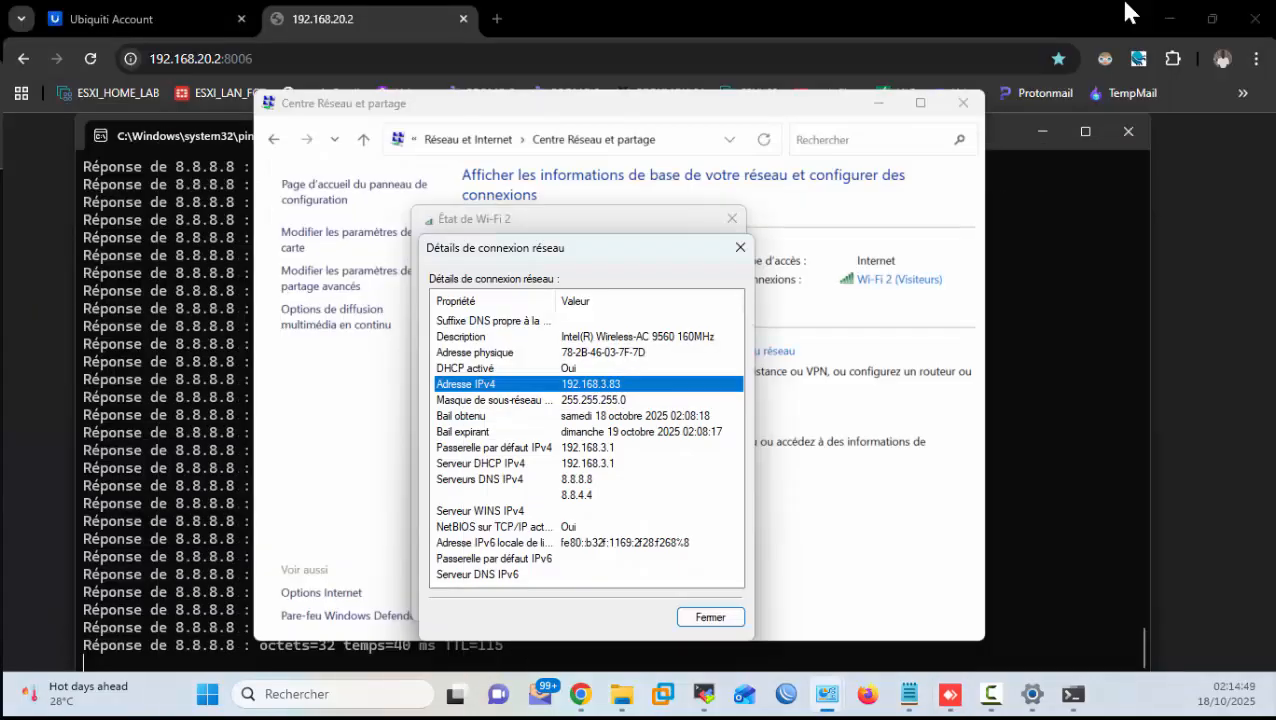
left_click(1006, 497)
key("ctrl+c")
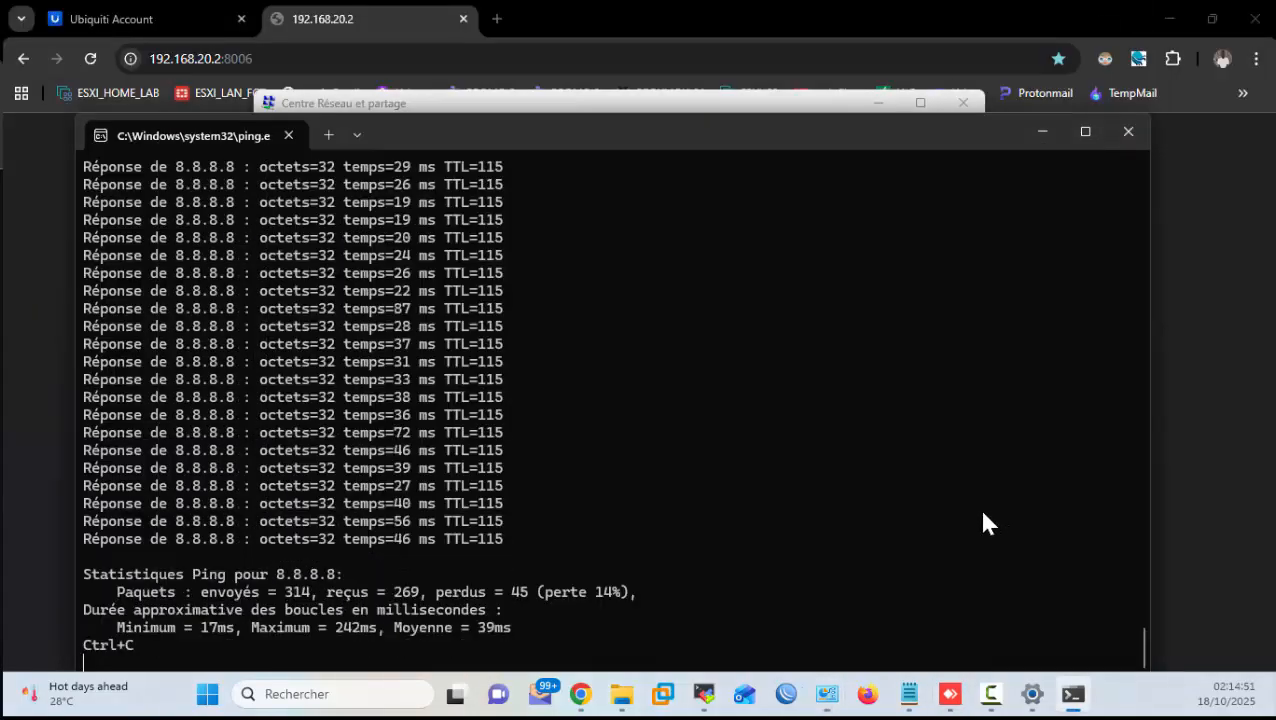
left_click(740, 247)
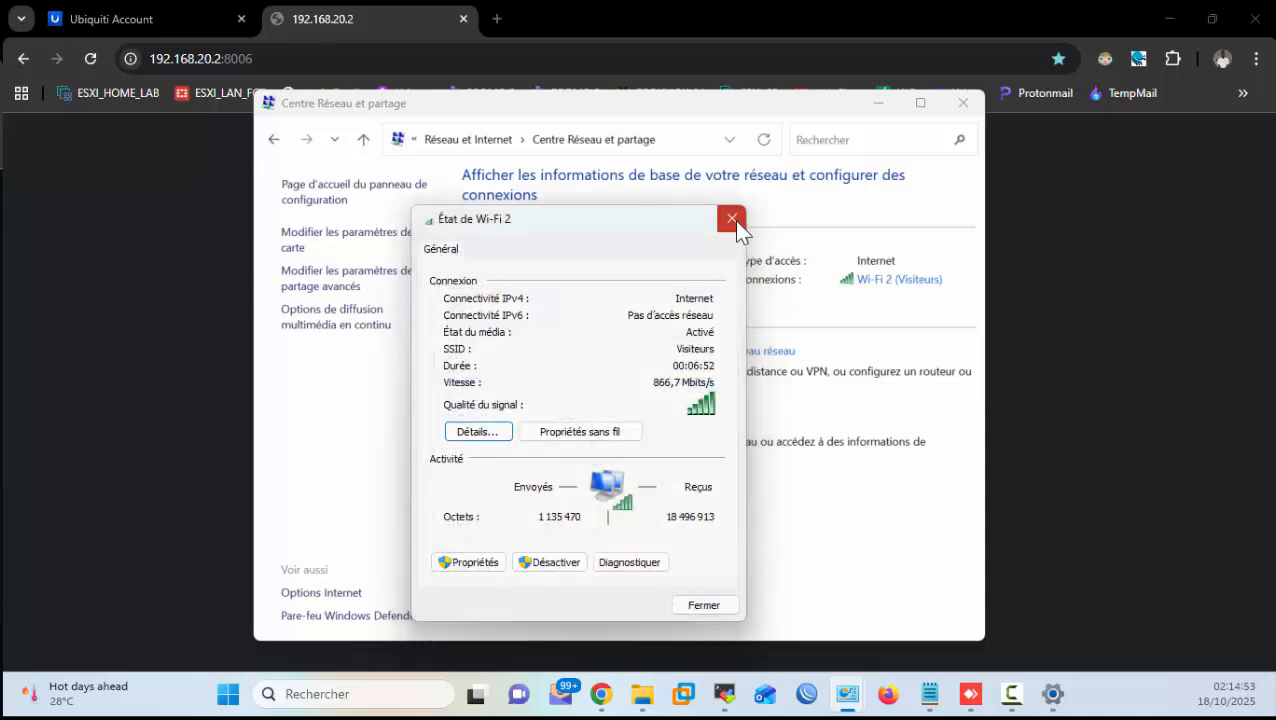
left_click(732, 219)
left_click(963, 104)
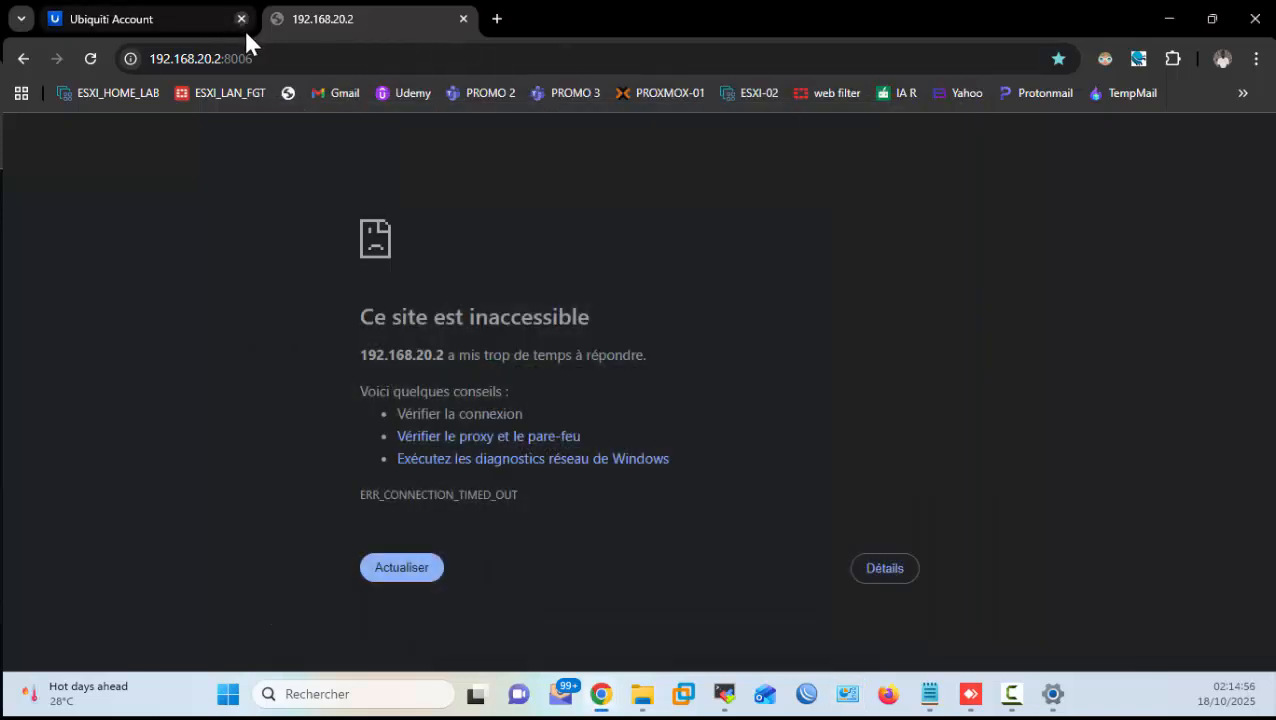
Step: Return to the UniFi policy table and start a new firewall policy named "Block unifi web access"
left_click(18, 60)
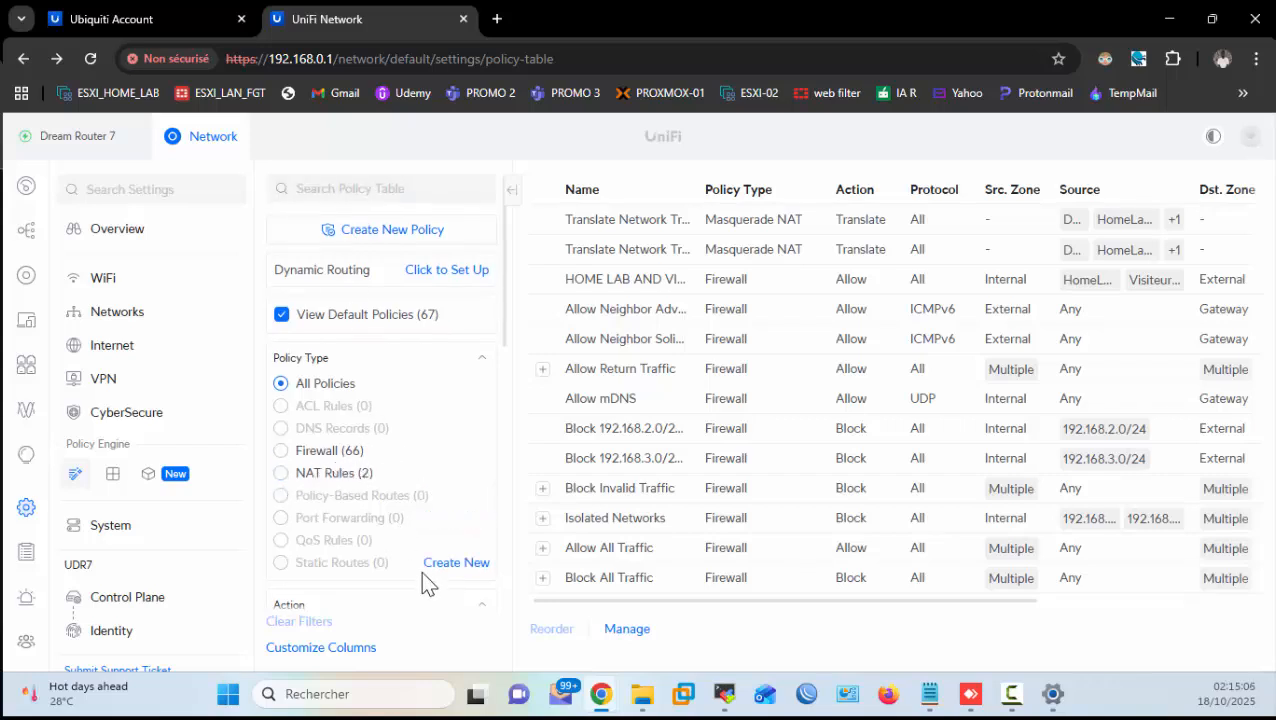
scroll(393, 399, "down", 1)
scroll(380, 300, "up", 1)
left_click(393, 234)
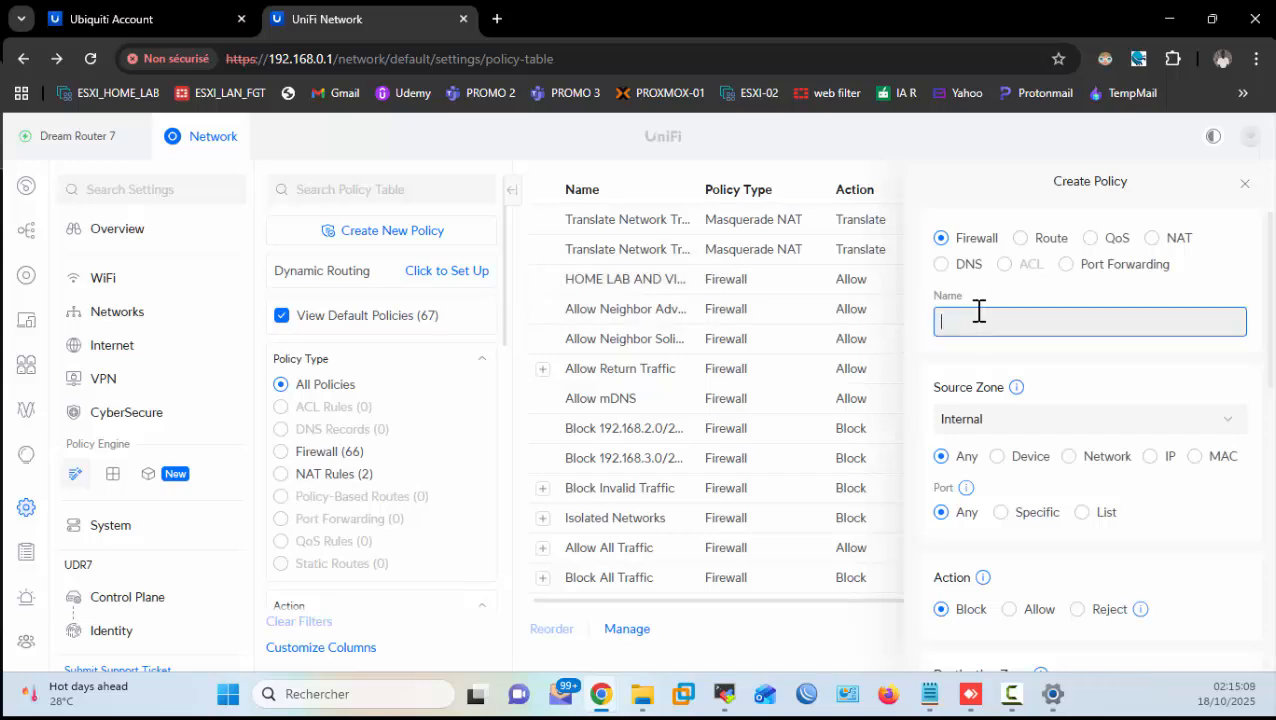
type("Block")
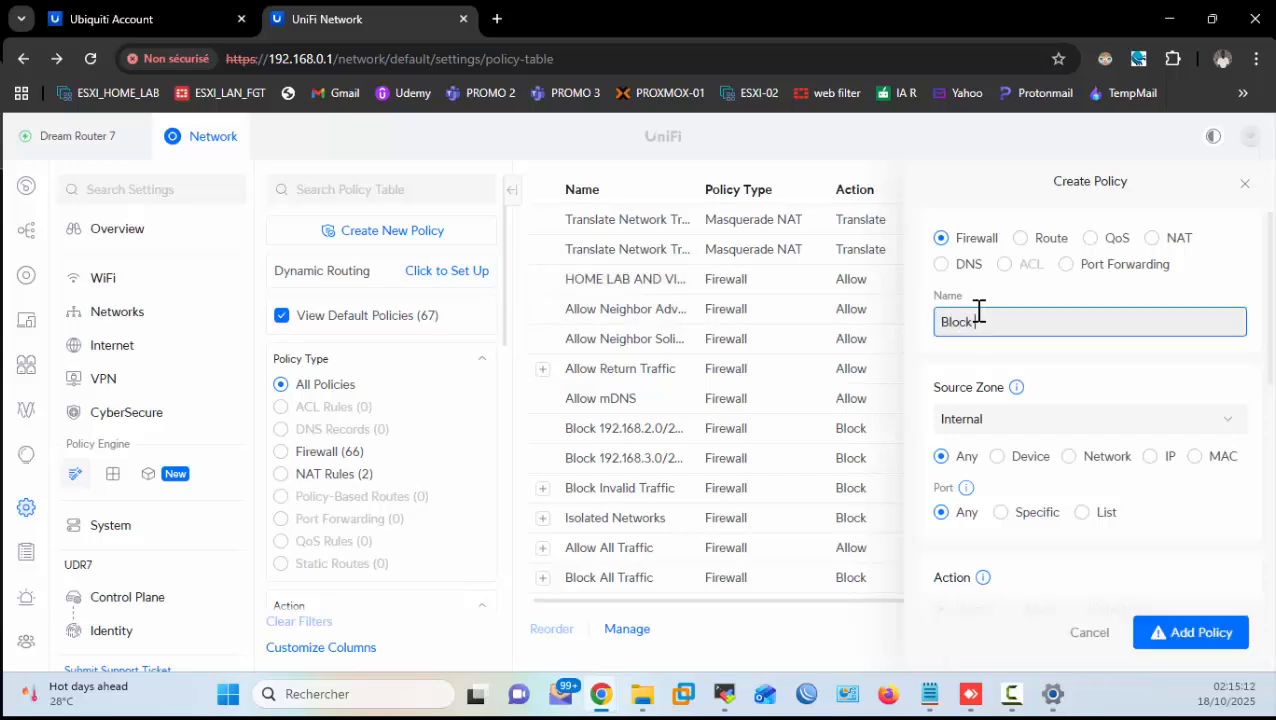
type(" unifi web access")
Step: Keep the source zone Internal and set the policy's source networks to HomeLab_Network and Visiteurs_Network
scroll(1040, 398, "down", 1)
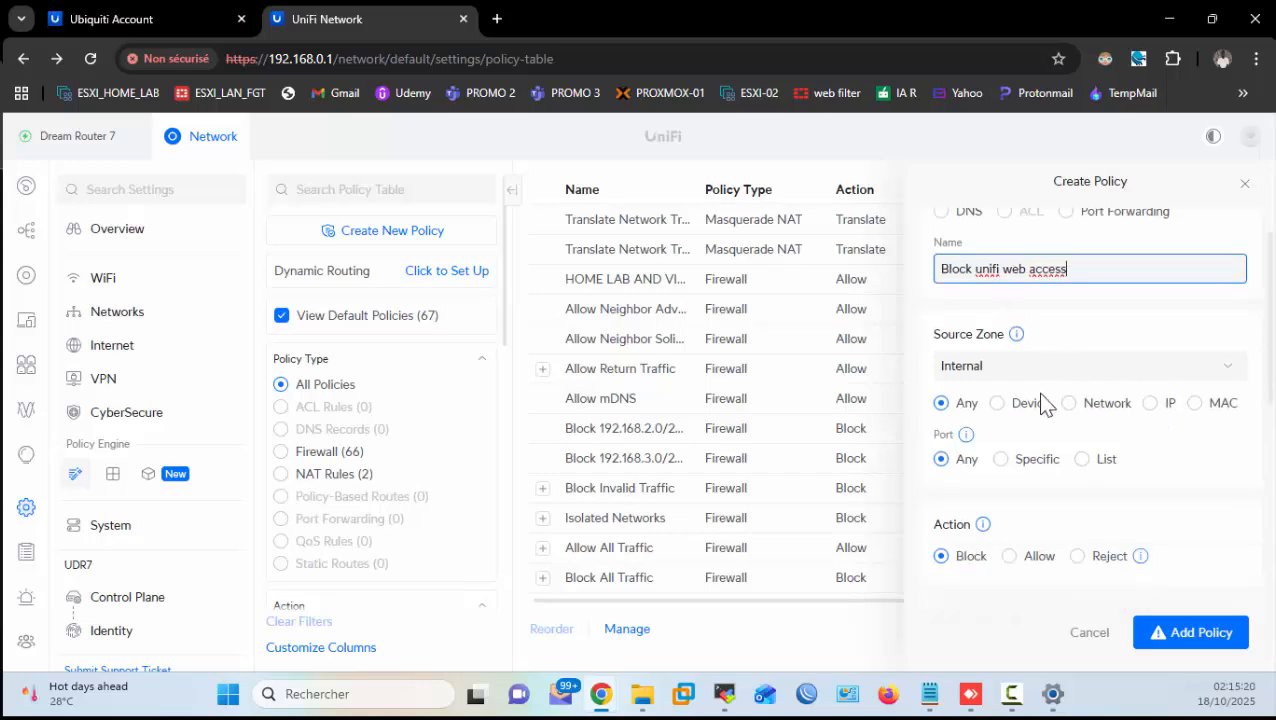
left_click(990, 347)
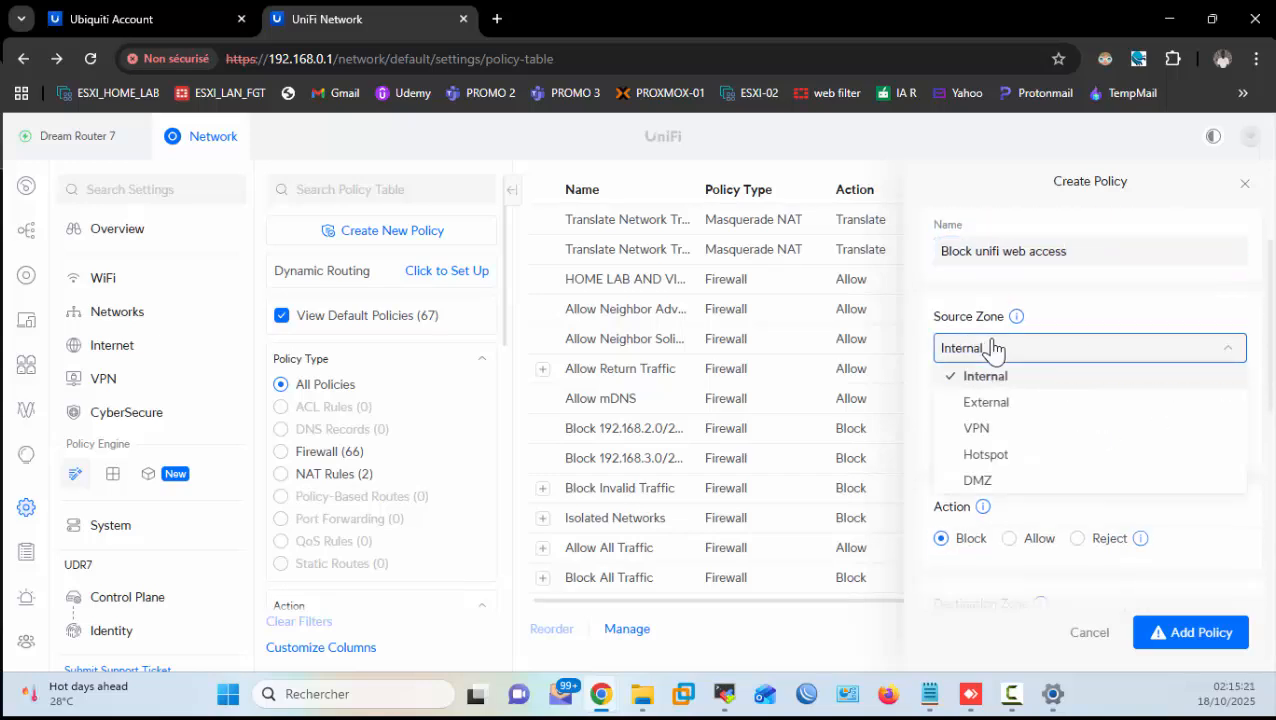
left_click(1164, 270)
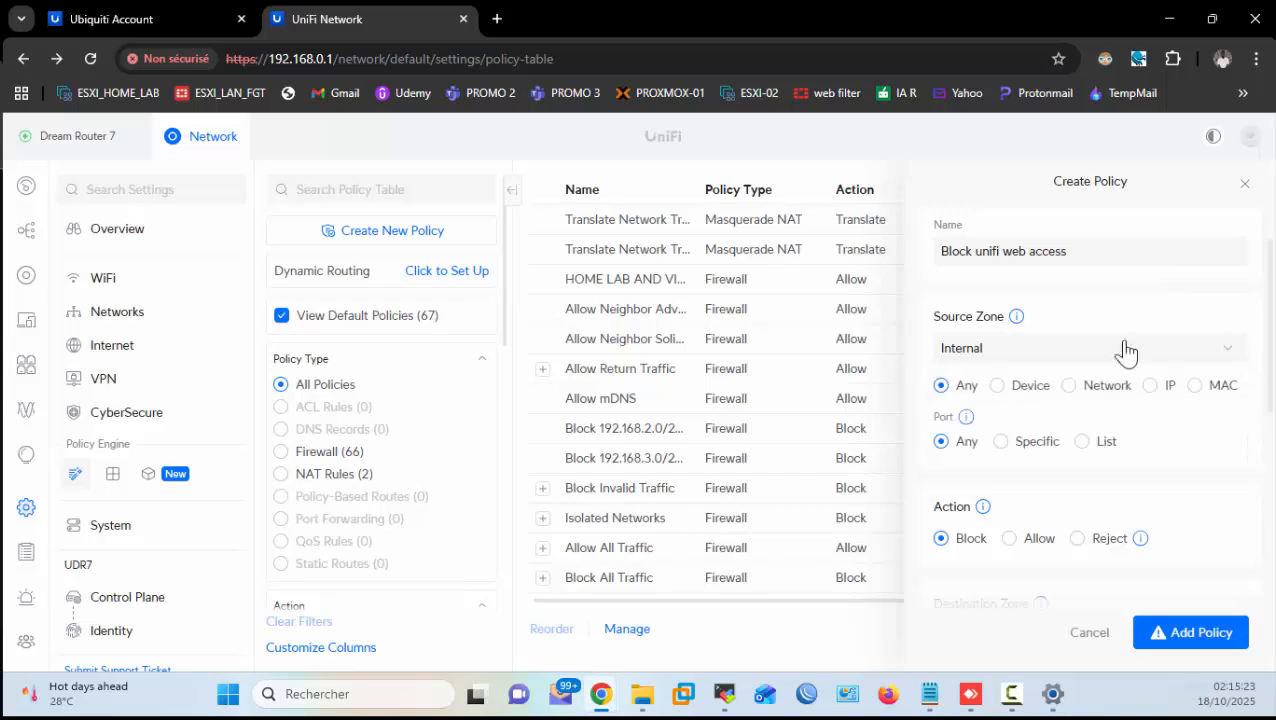
right_click(1104, 398)
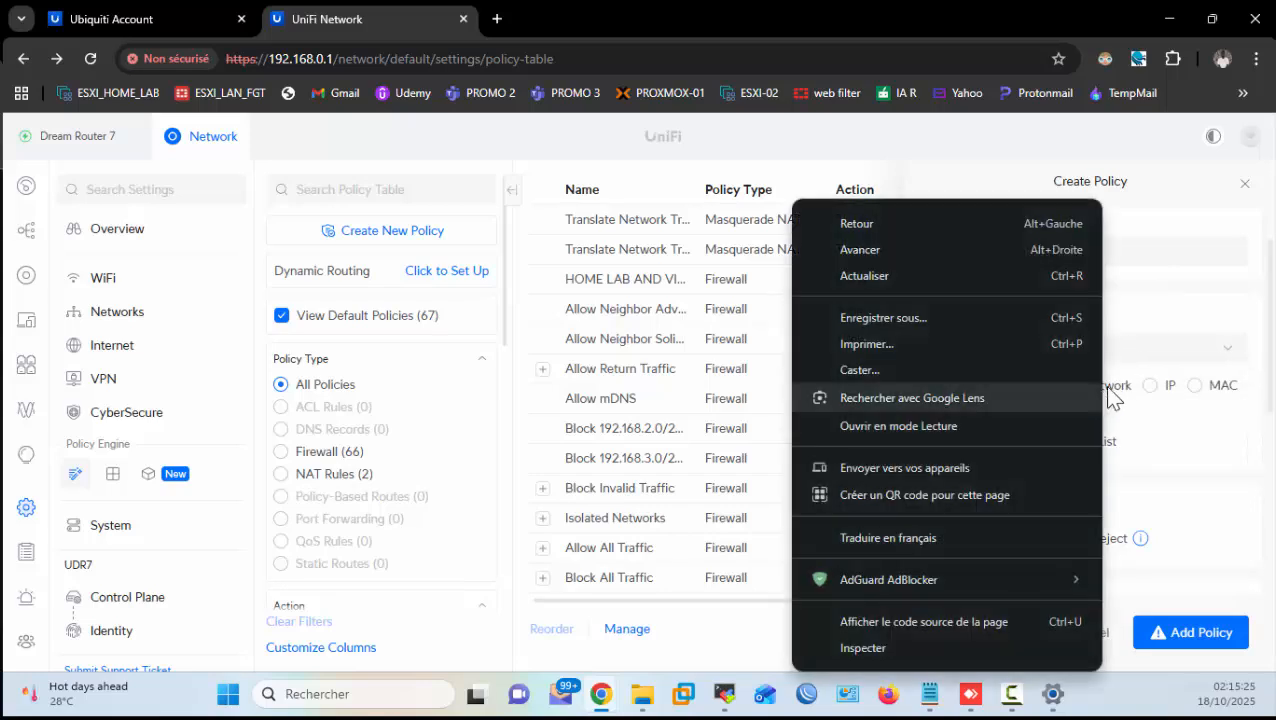
key("Escape")
left_click(1110, 397)
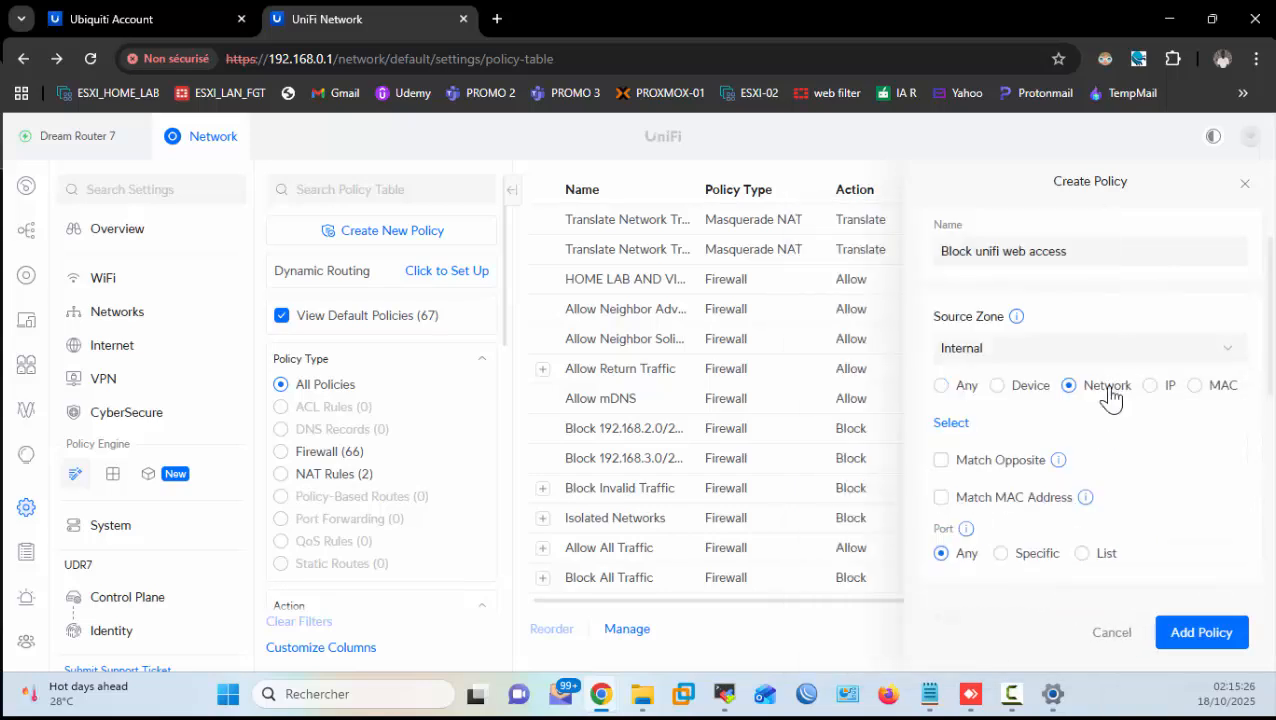
left_click(951, 423)
left_click(1016, 205)
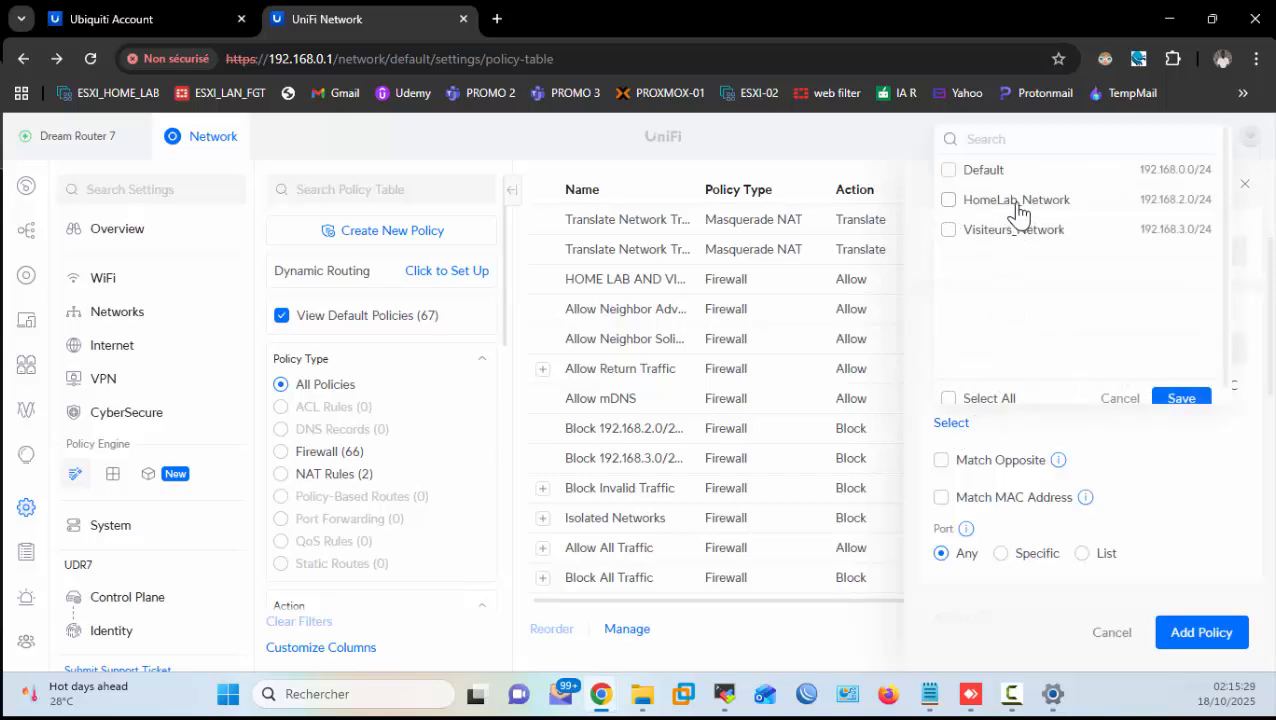
left_click(992, 232)
left_click(1179, 400)
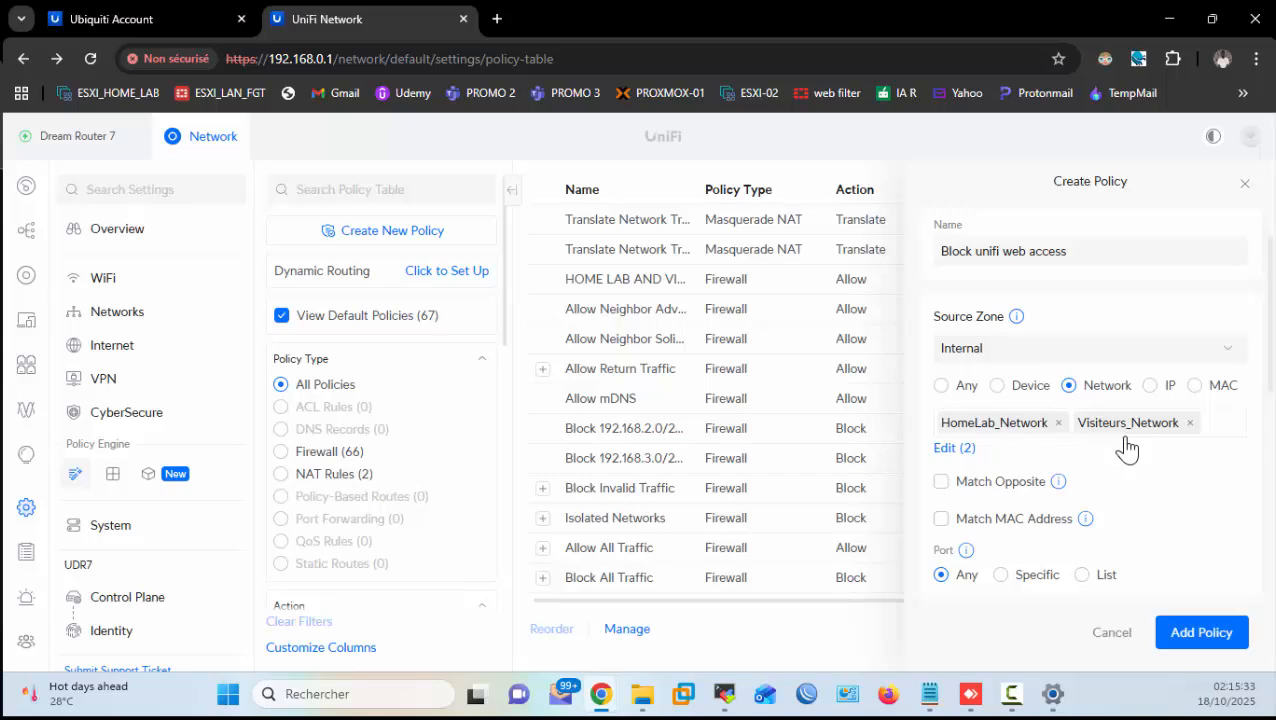
Step: Keep the policy's action on Block and set its destination zone to Gateway
scroll(1127, 450, "down", 3)
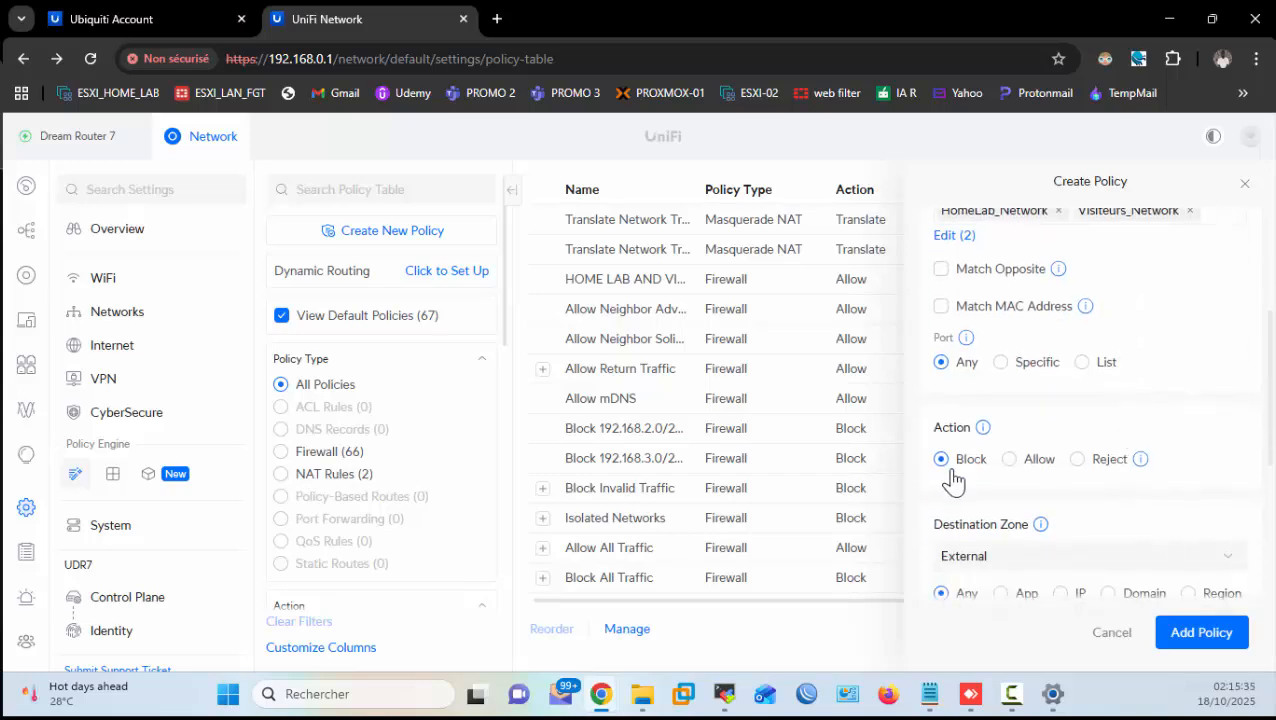
scroll(953, 480, "down", 2)
left_click(1012, 436)
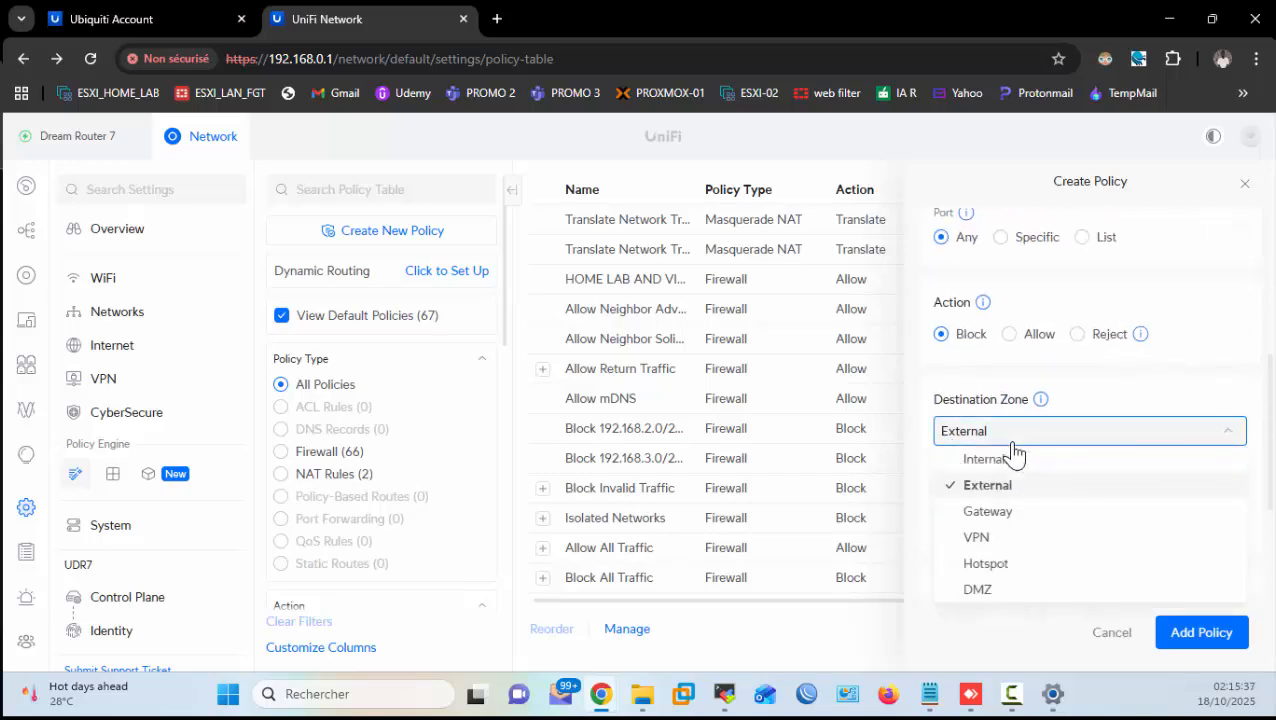
left_click(997, 517)
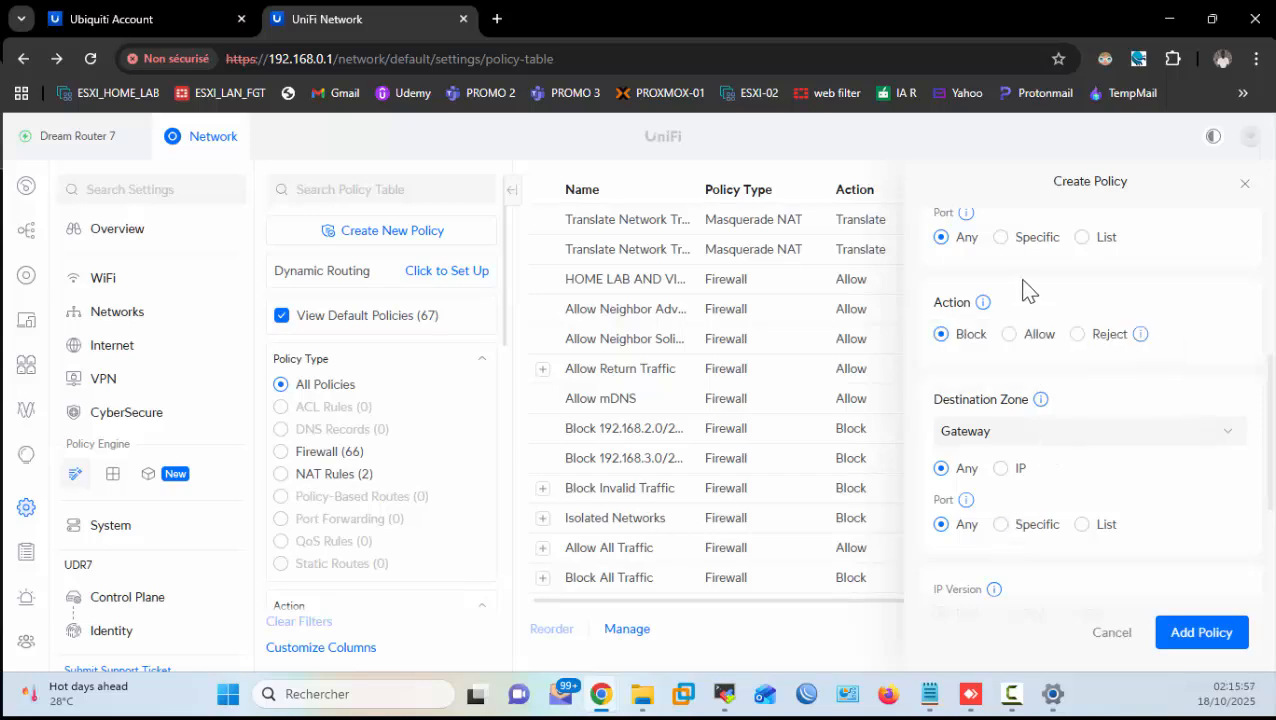
scroll(1022, 290, "up", 3)
scroll(1082, 413, "down", 3)
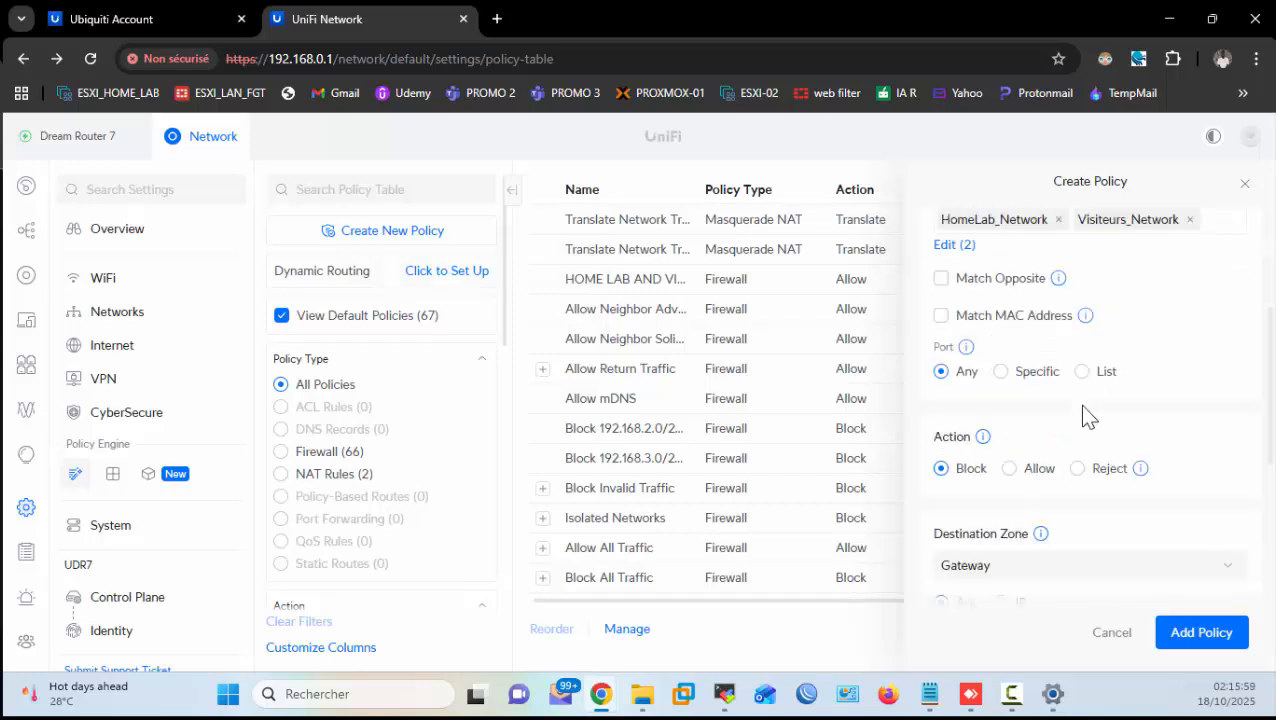
Step: Restrict the policy to IPv4, enter "Block unifi web access" as its description and add the policy
scroll(1082, 408, "down", 4)
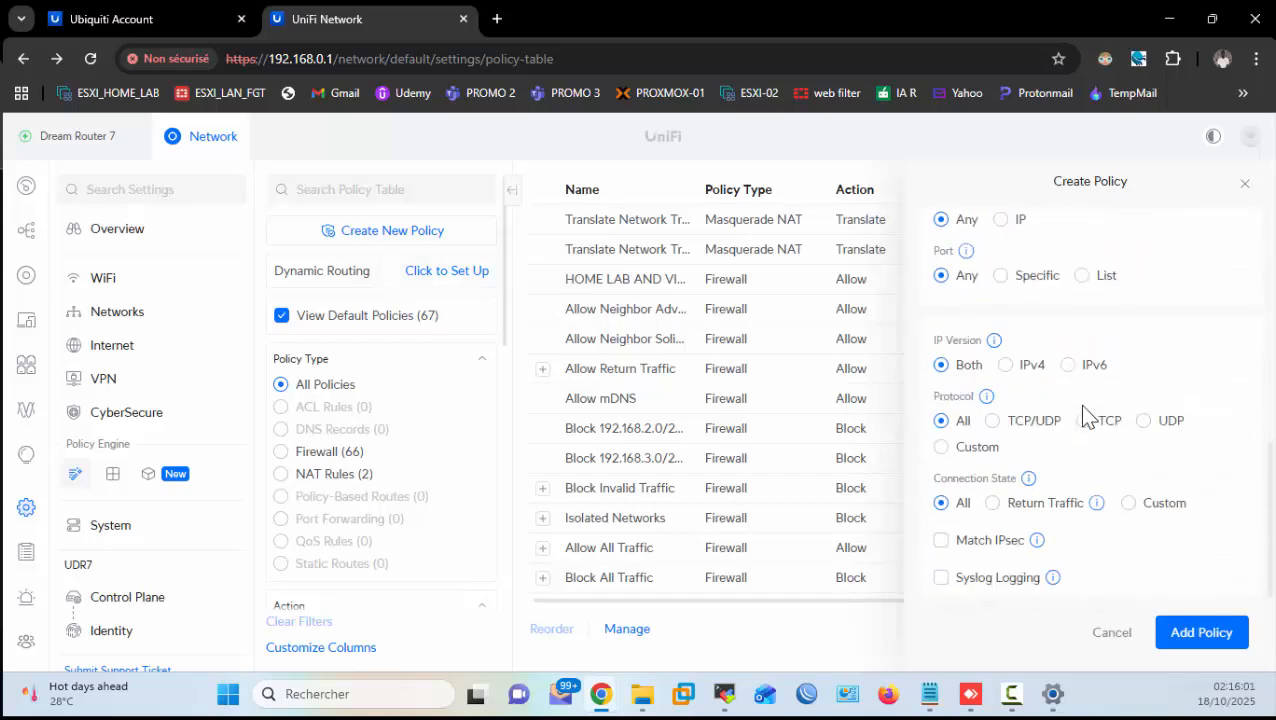
left_click(1030, 342)
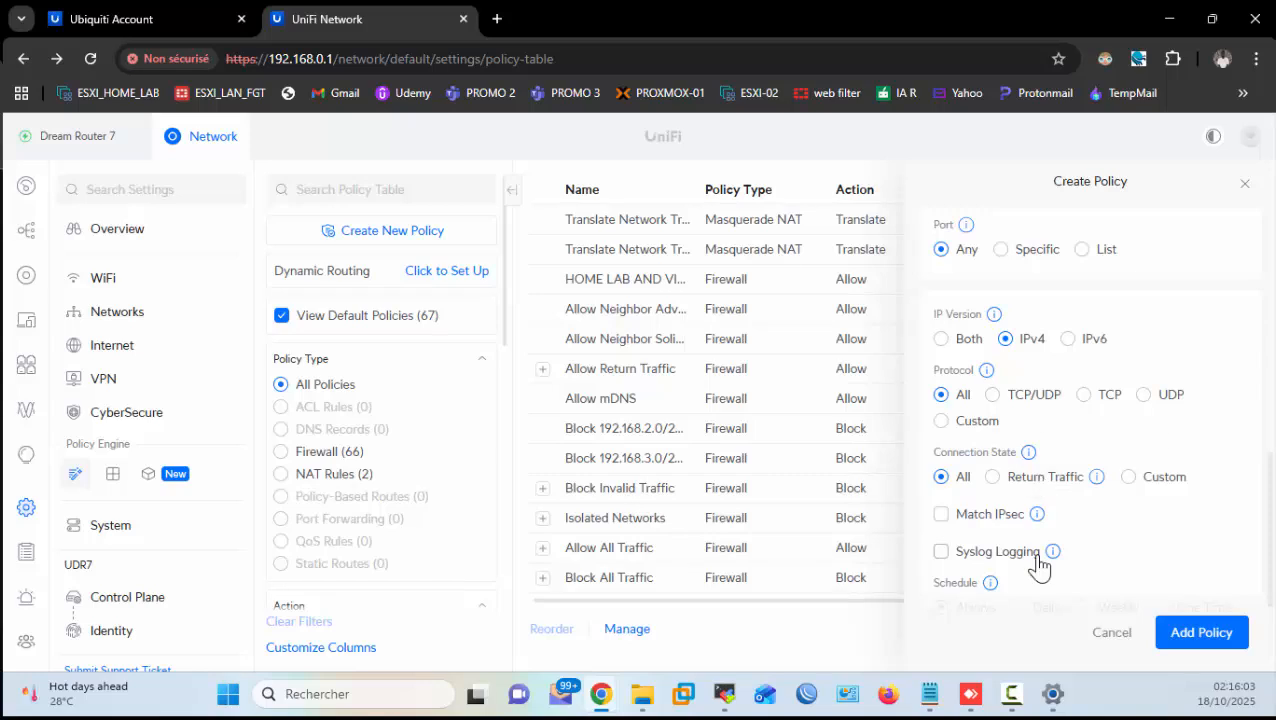
scroll(1038, 558, "down", 2)
left_click(1039, 556)
type("B")
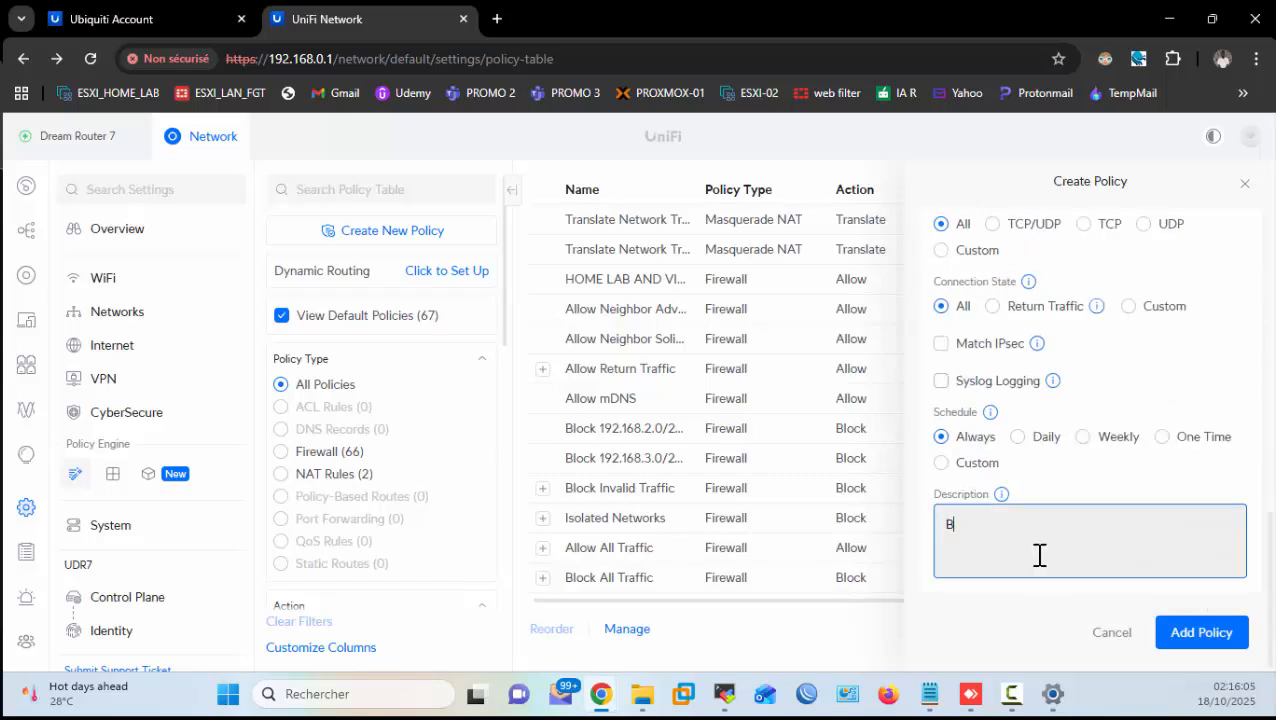
type("lock unifi web access")
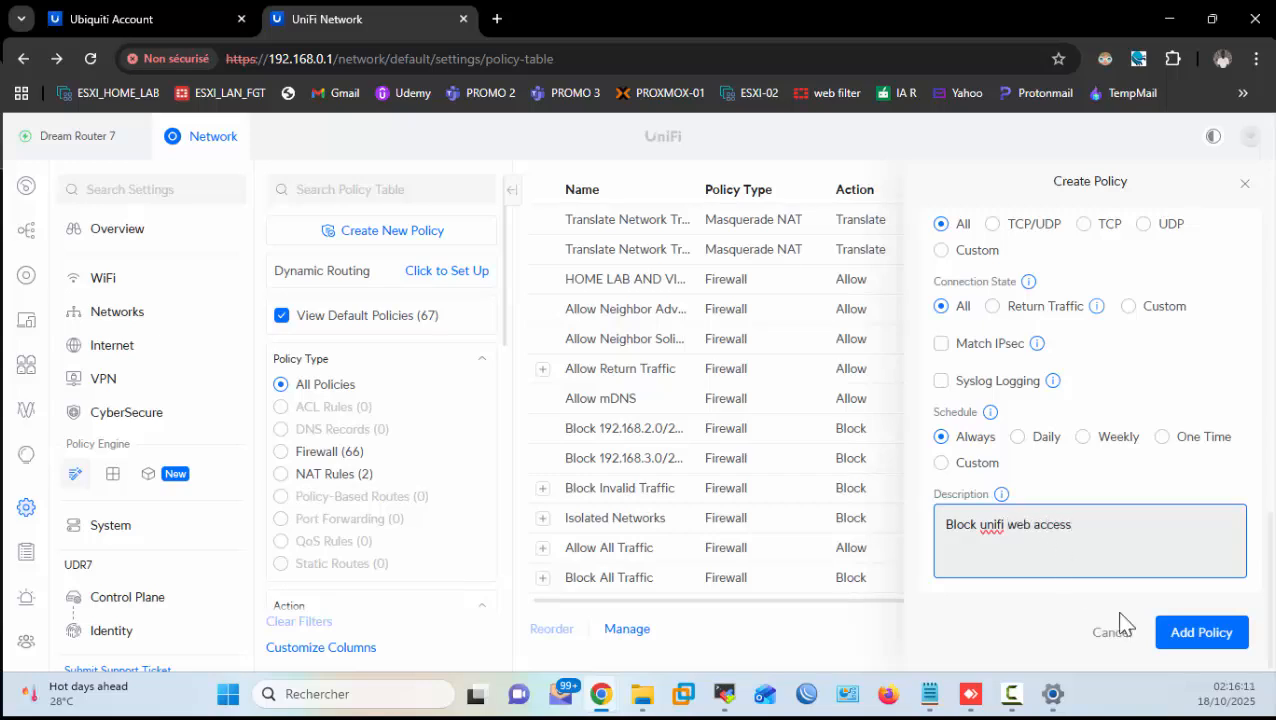
left_click(1226, 638)
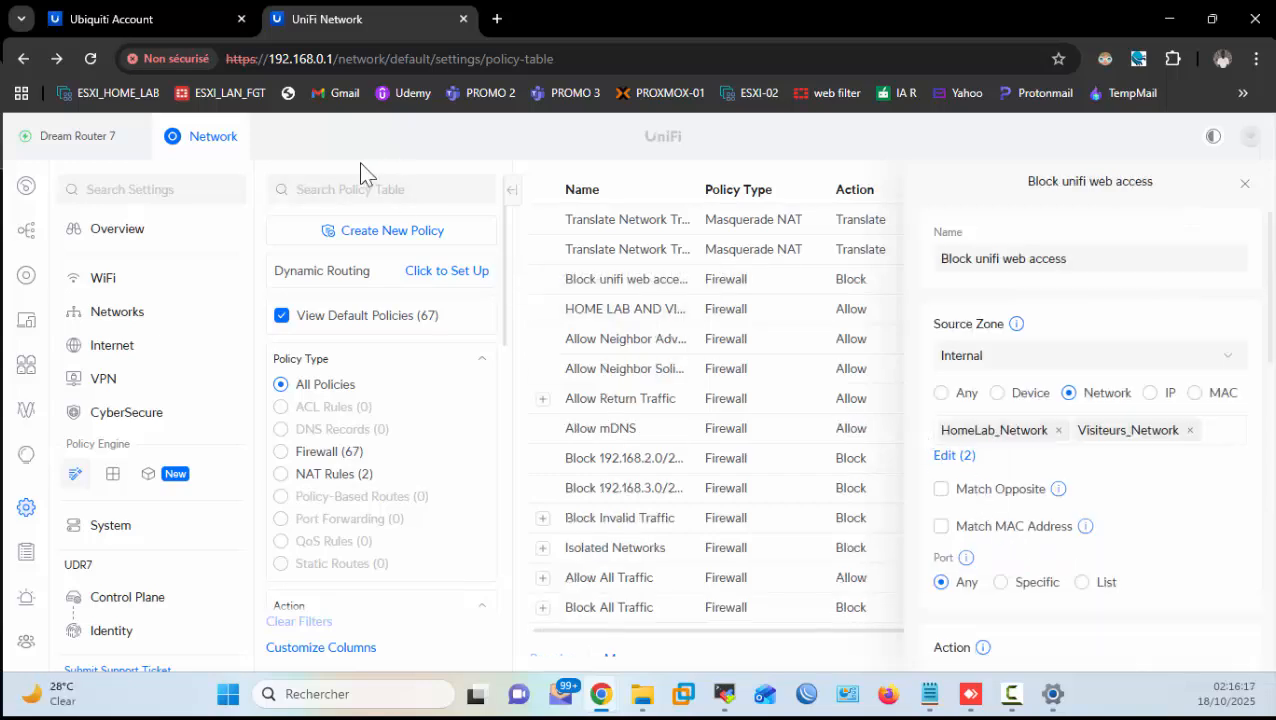
Step: Reload the UniFi policy table page to test whether web access is blocked
left_click(86, 65)
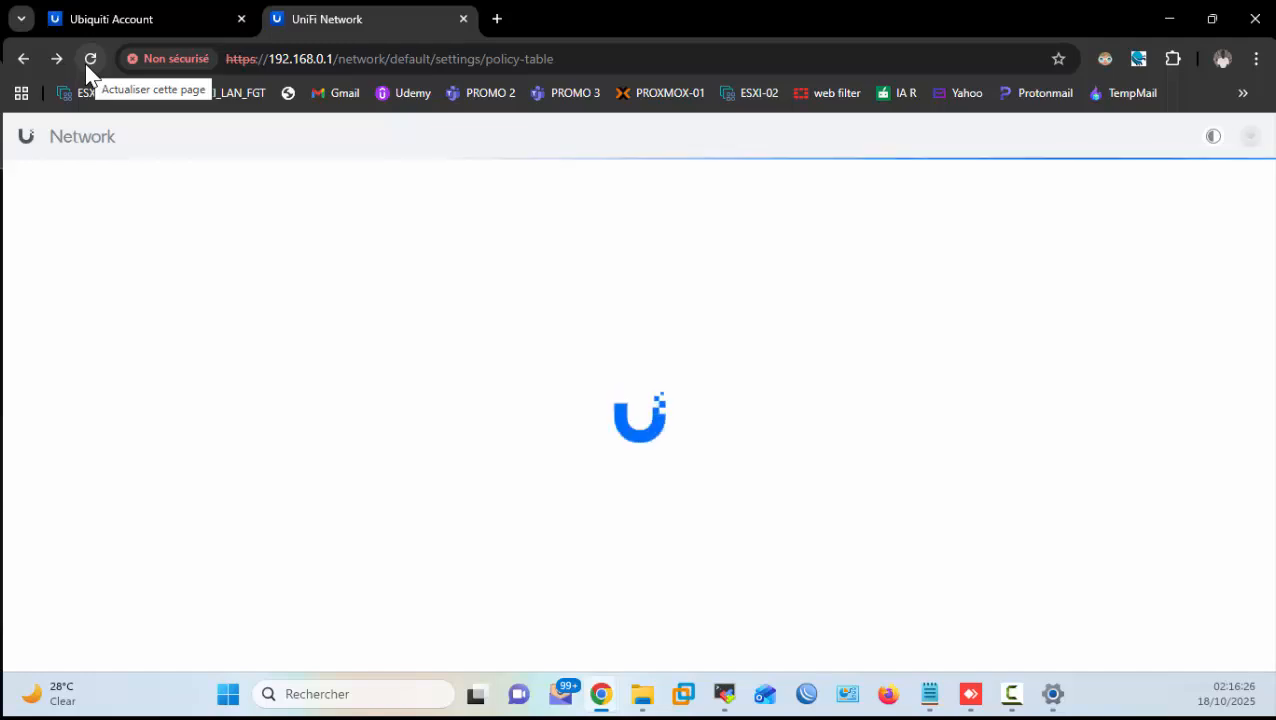
Step: Reload the UniFi policy table page and check the computer's IPv4 address in the Visiteurs Wi-Fi properties of Windows Settings
left_click(96, 57)
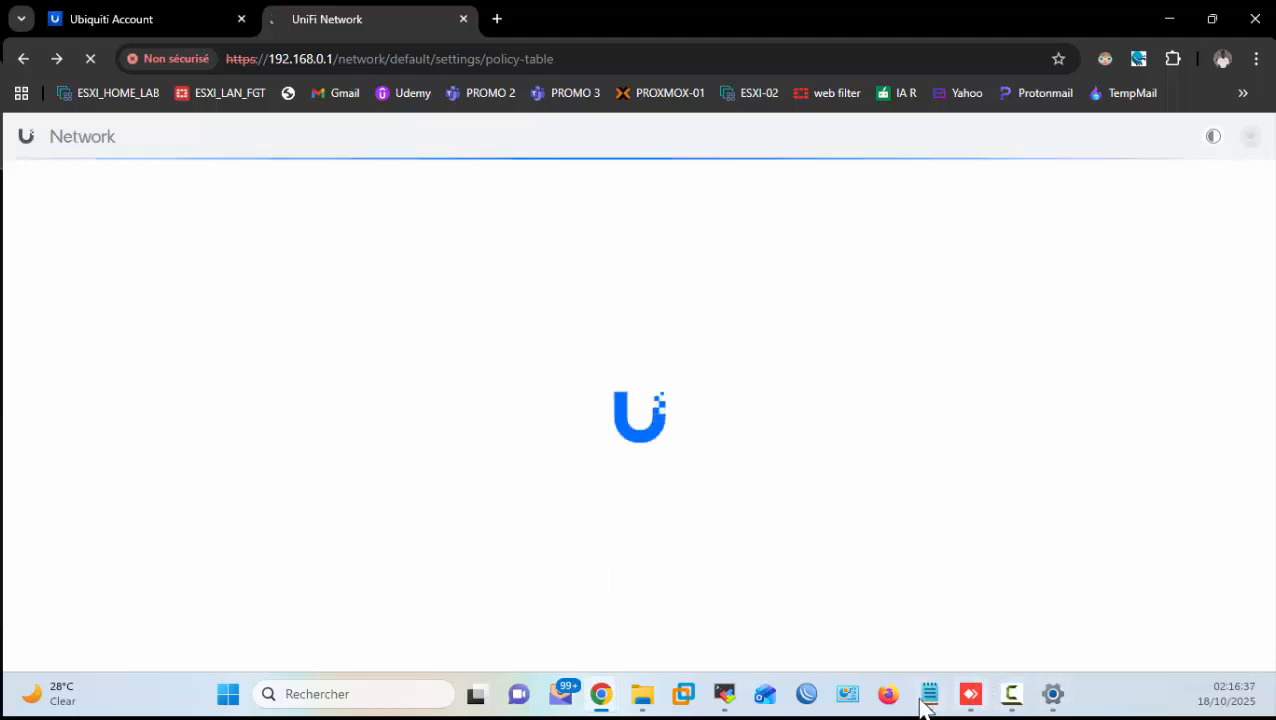
left_click(846, 694)
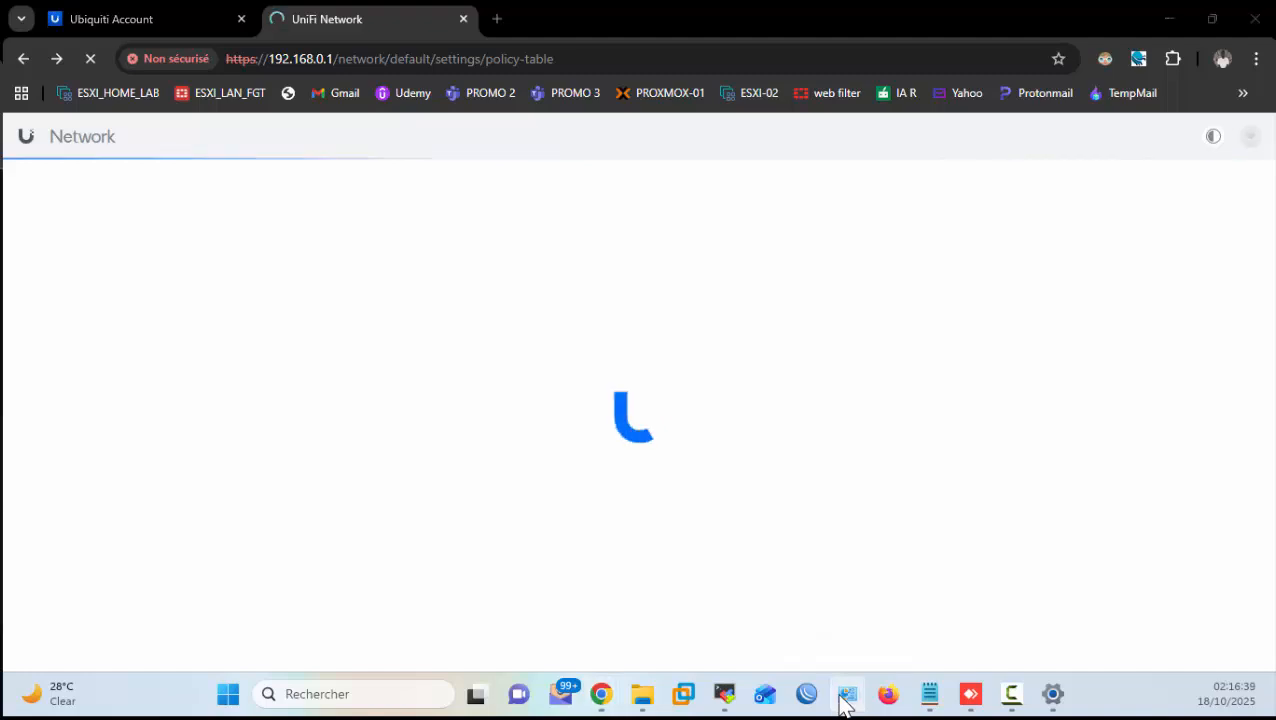
left_click(1052, 694)
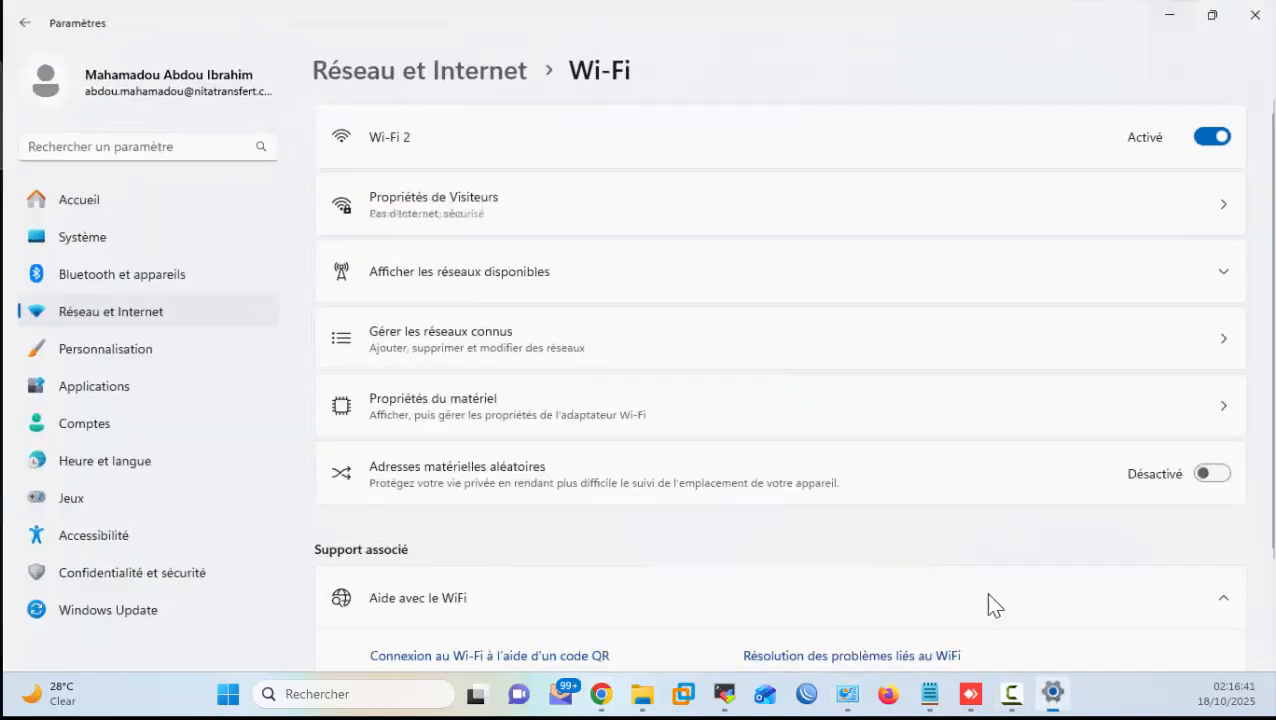
left_click(747, 212)
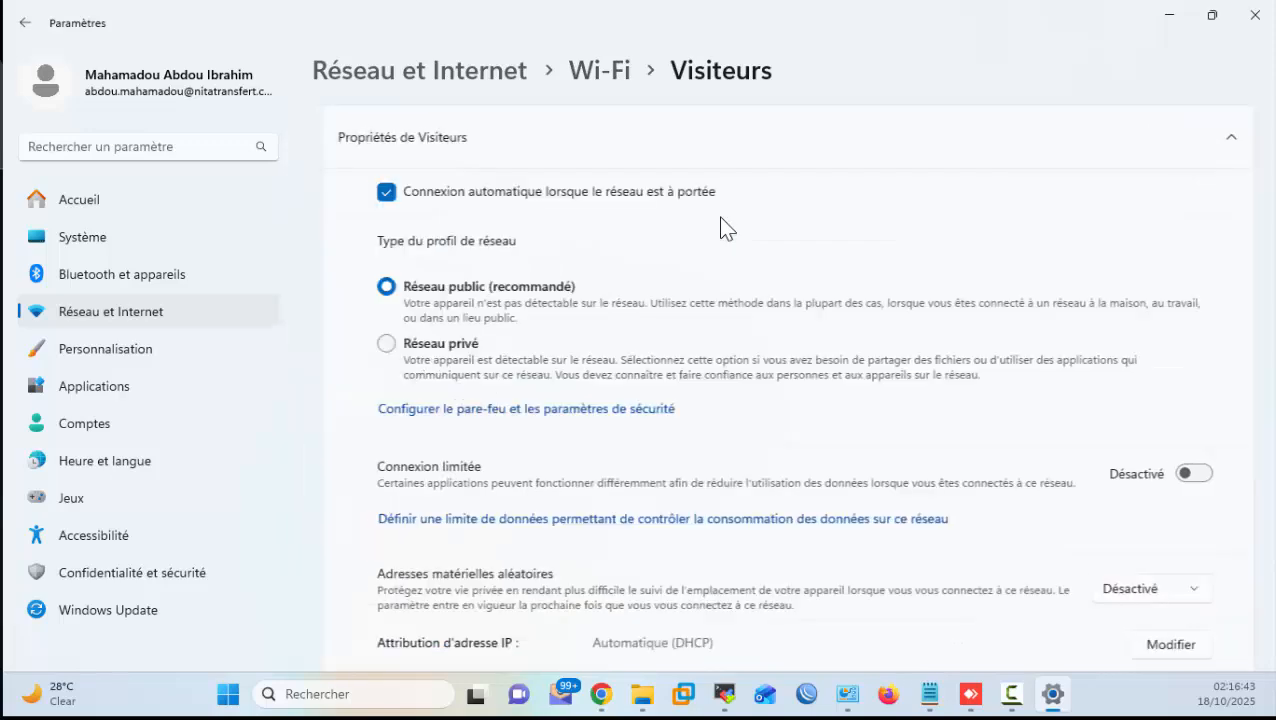
left_click(27, 23)
left_click(578, 230)
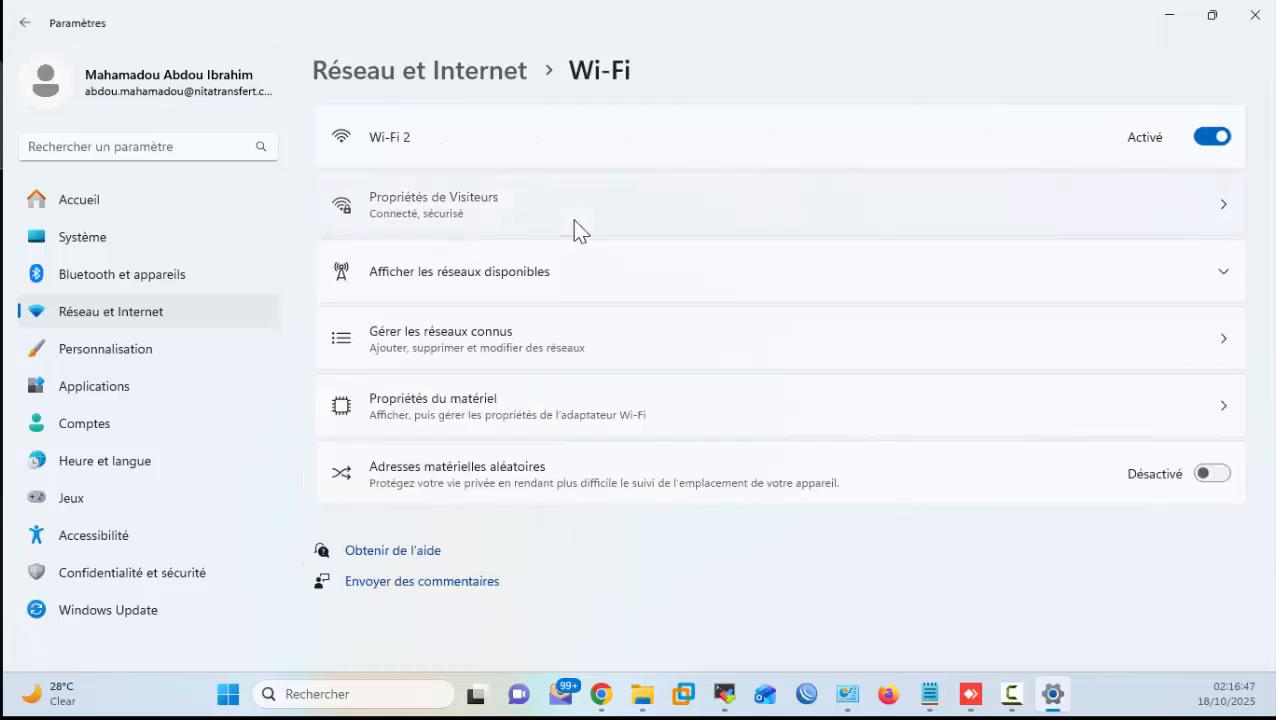
left_click(26, 23)
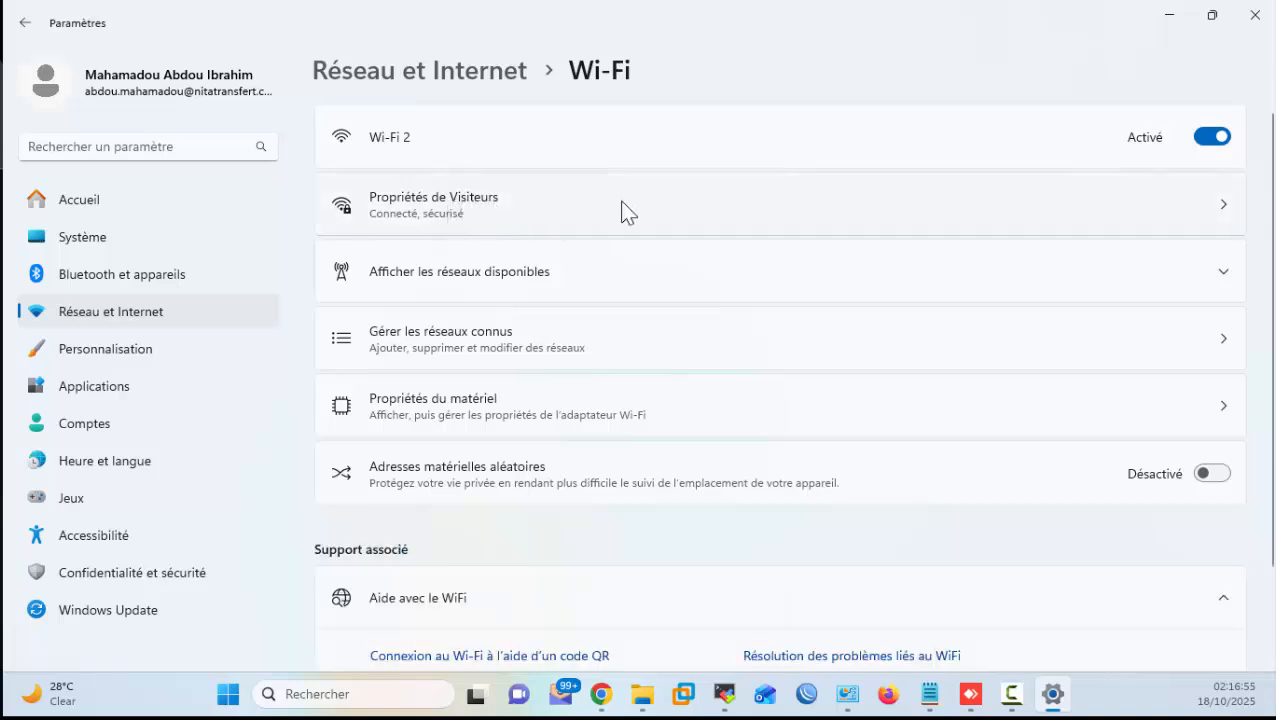
left_click(1221, 211)
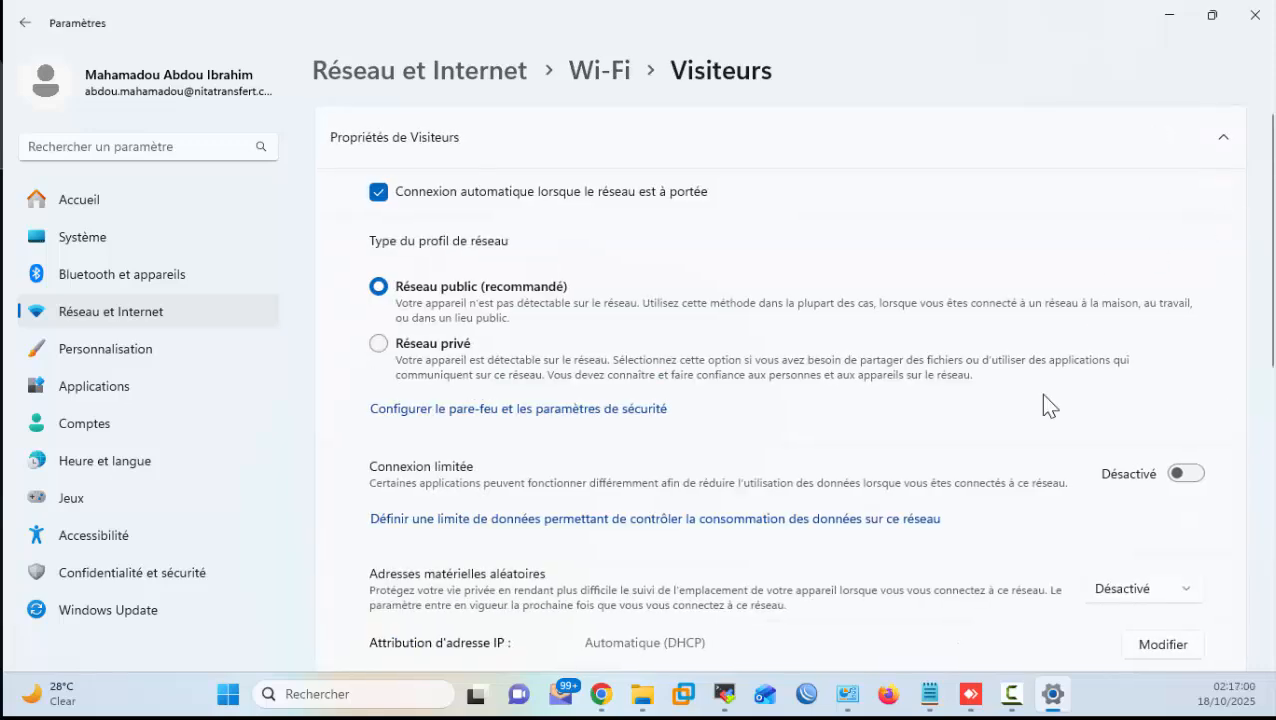
scroll(1045, 403, "down", 5)
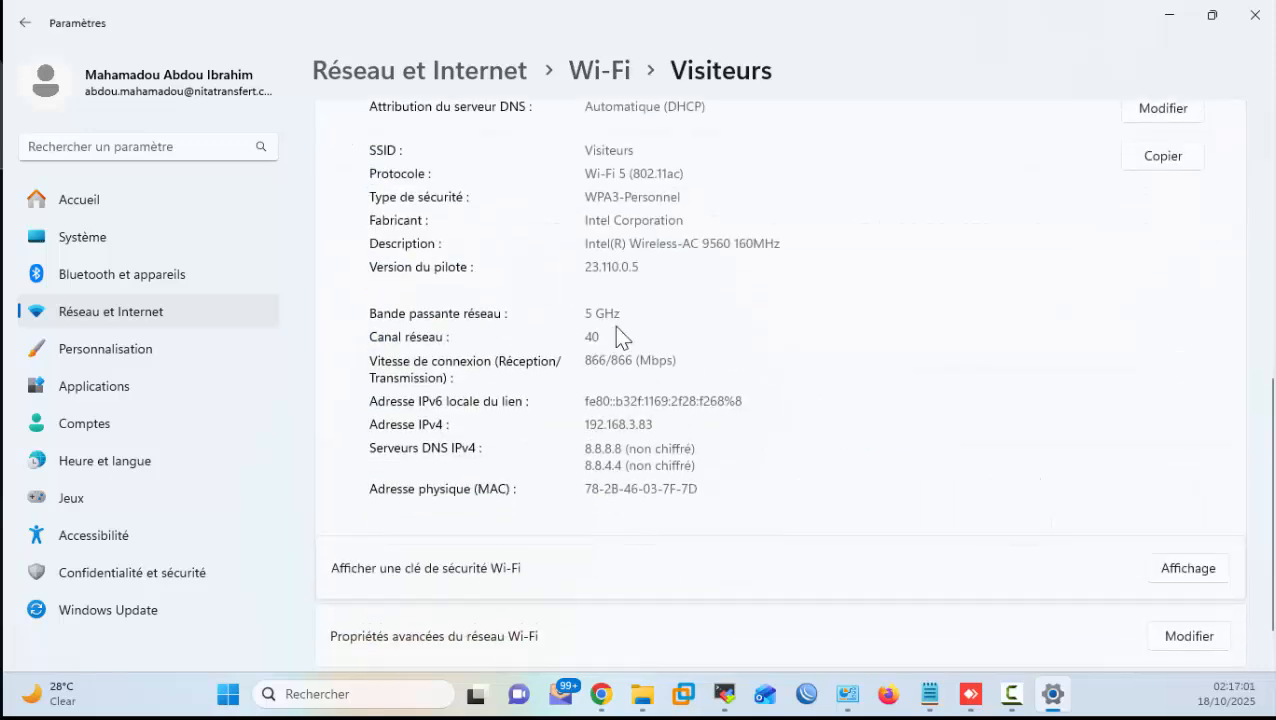
left_click_drag(627, 425, 655, 425)
left_click(1176, 16)
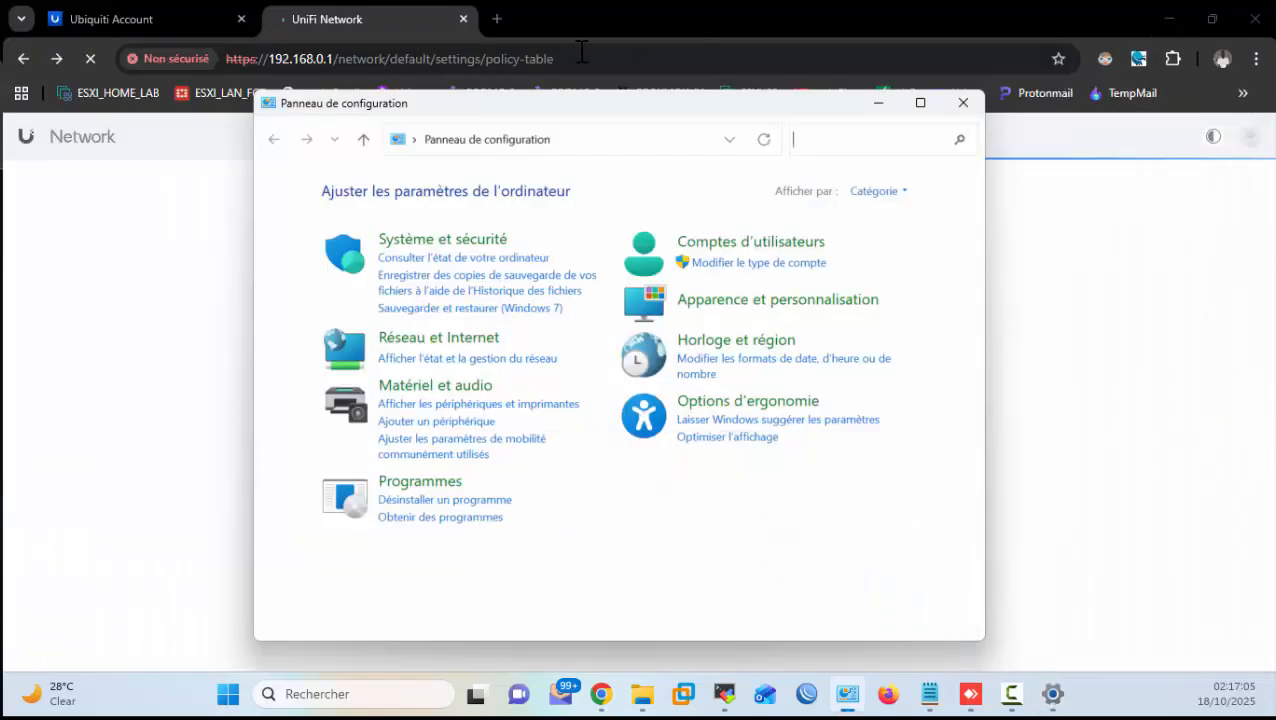
Step: Try to open the Visiteurs gateway address 192.168.3.1 in the browser, and check UniFi access on the phone in AnyDesk
left_click(564, 57)
type("1")
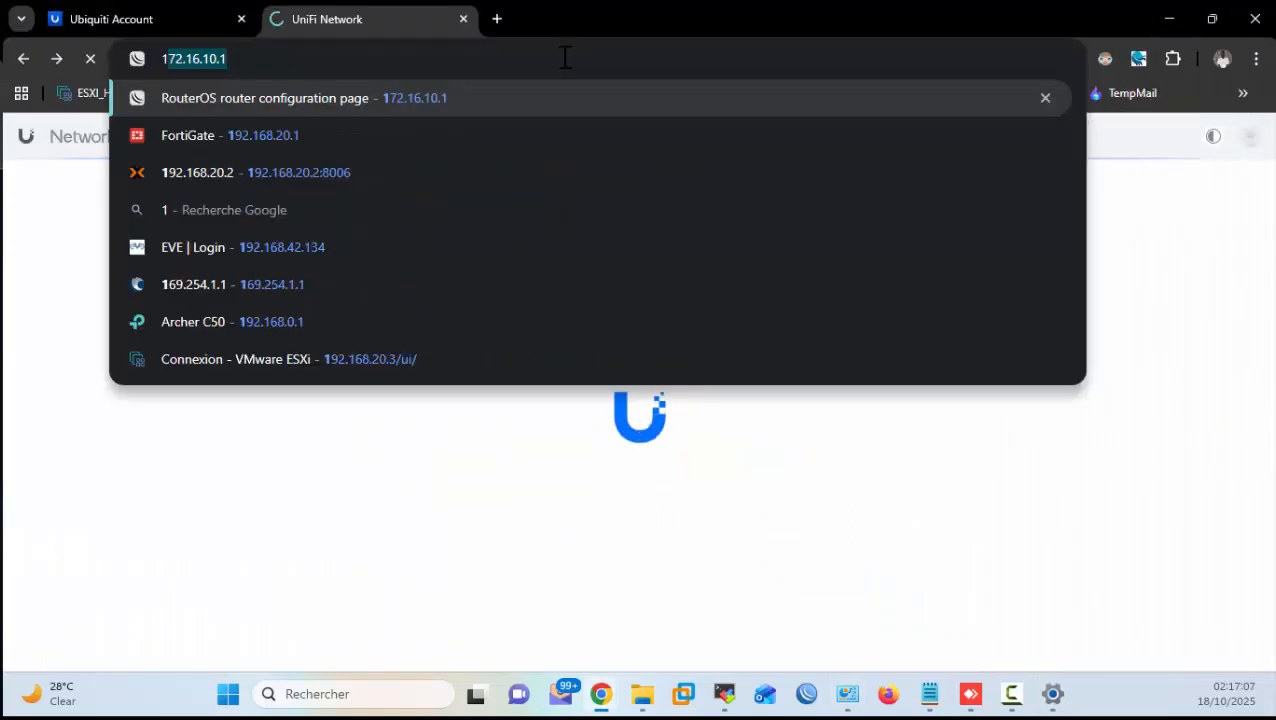
type("92.168.3.1")
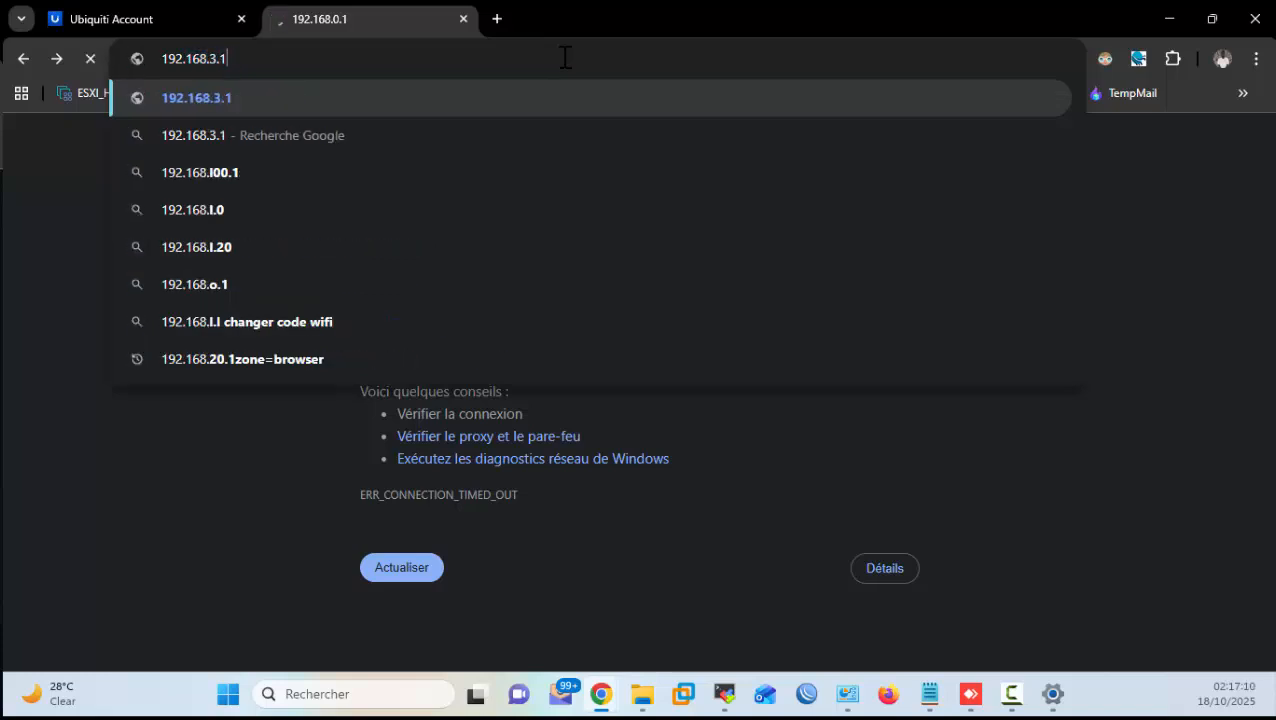
key("Return")
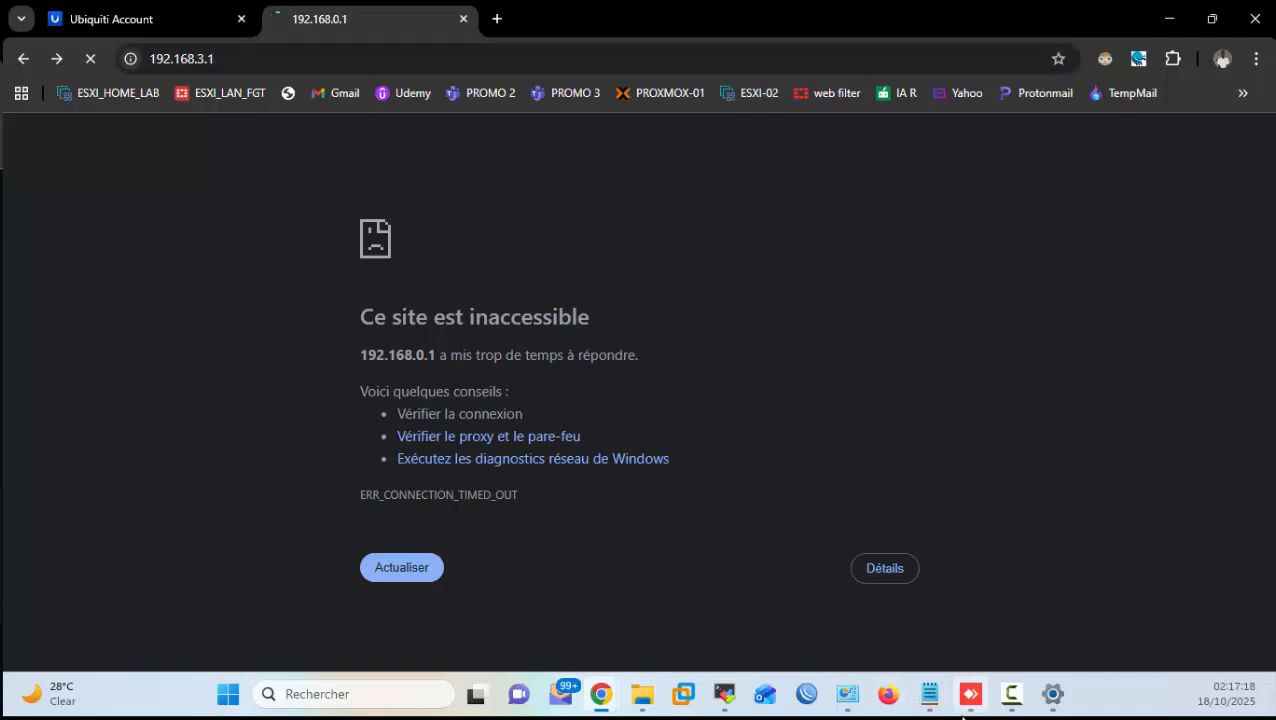
mouse_move(1059, 705)
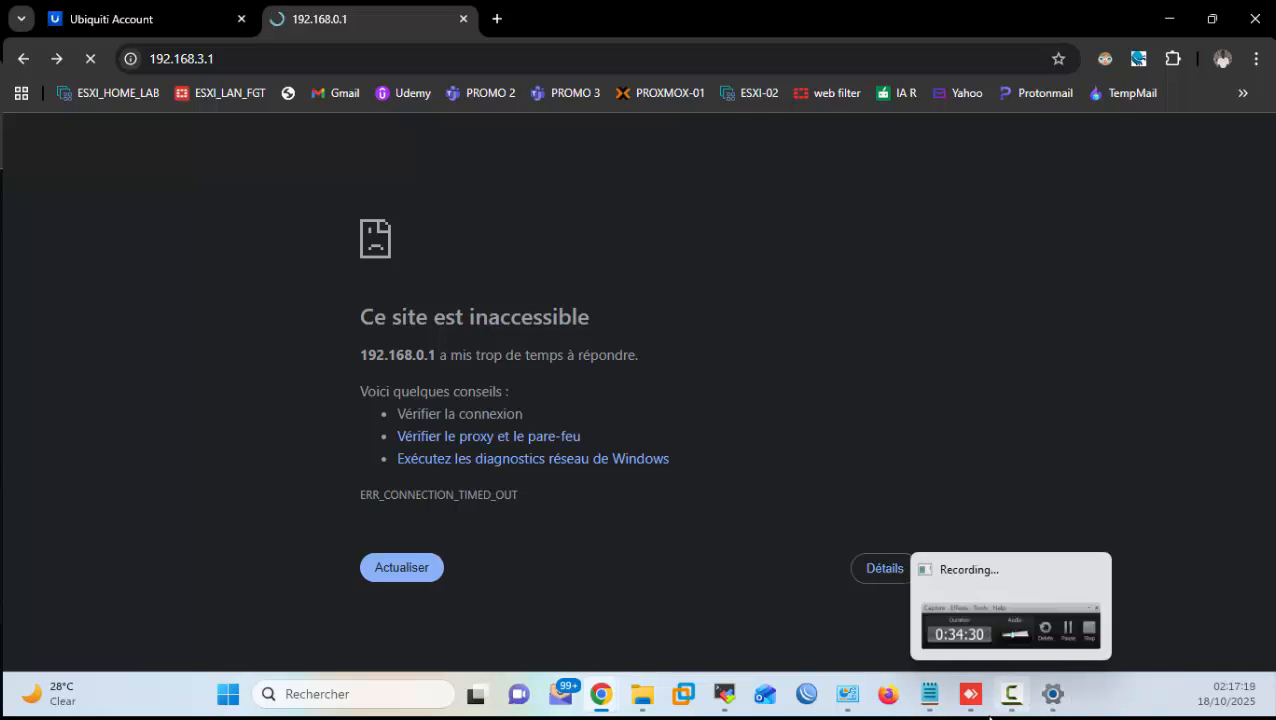
left_click(969, 696)
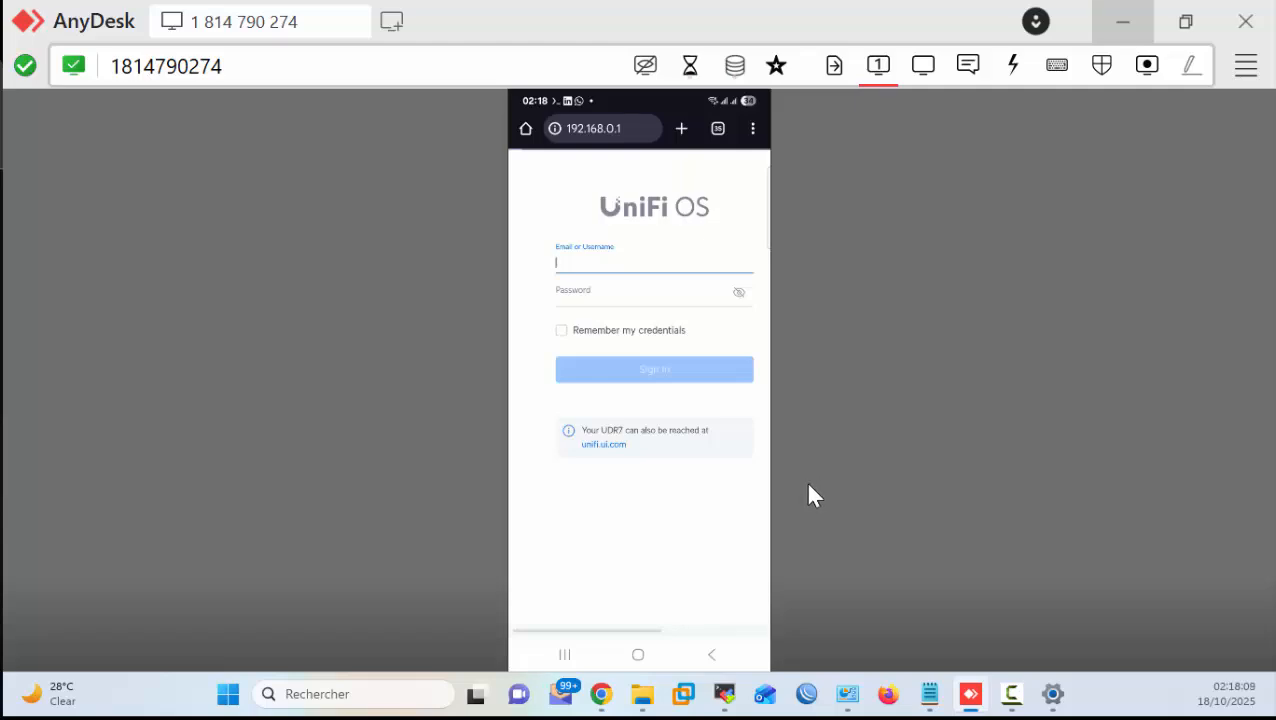
Step: Switch to Windows Settings and connect the computer's Wi-Fi to Trainings4IT2, entering the network security key
left_click(1052, 693)
scroll(441, 276, "up", 5)
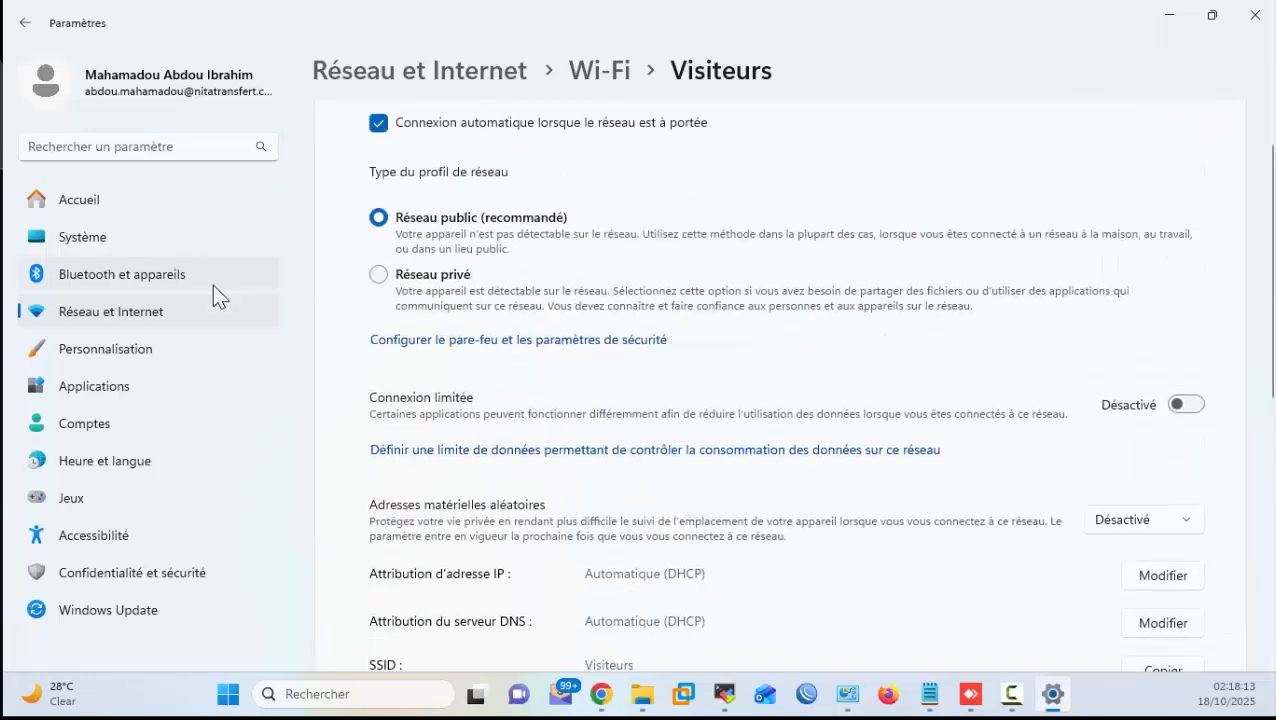
left_click(205, 308)
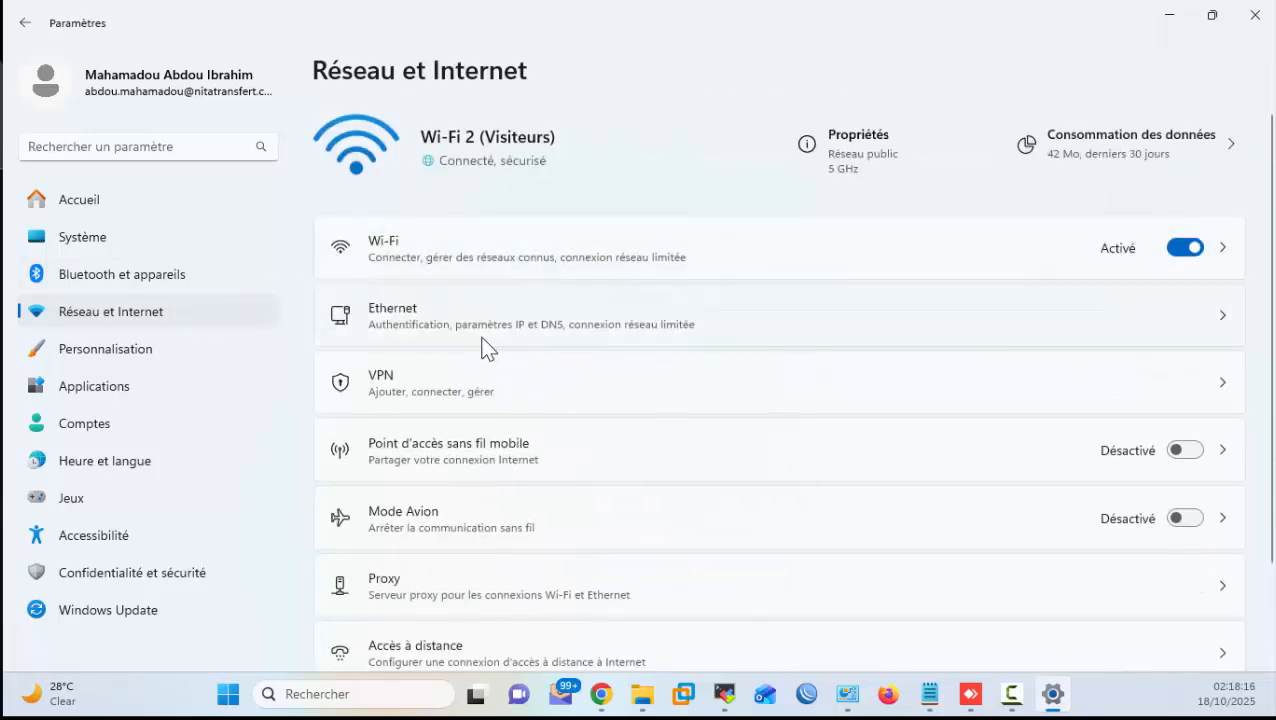
left_click(541, 270)
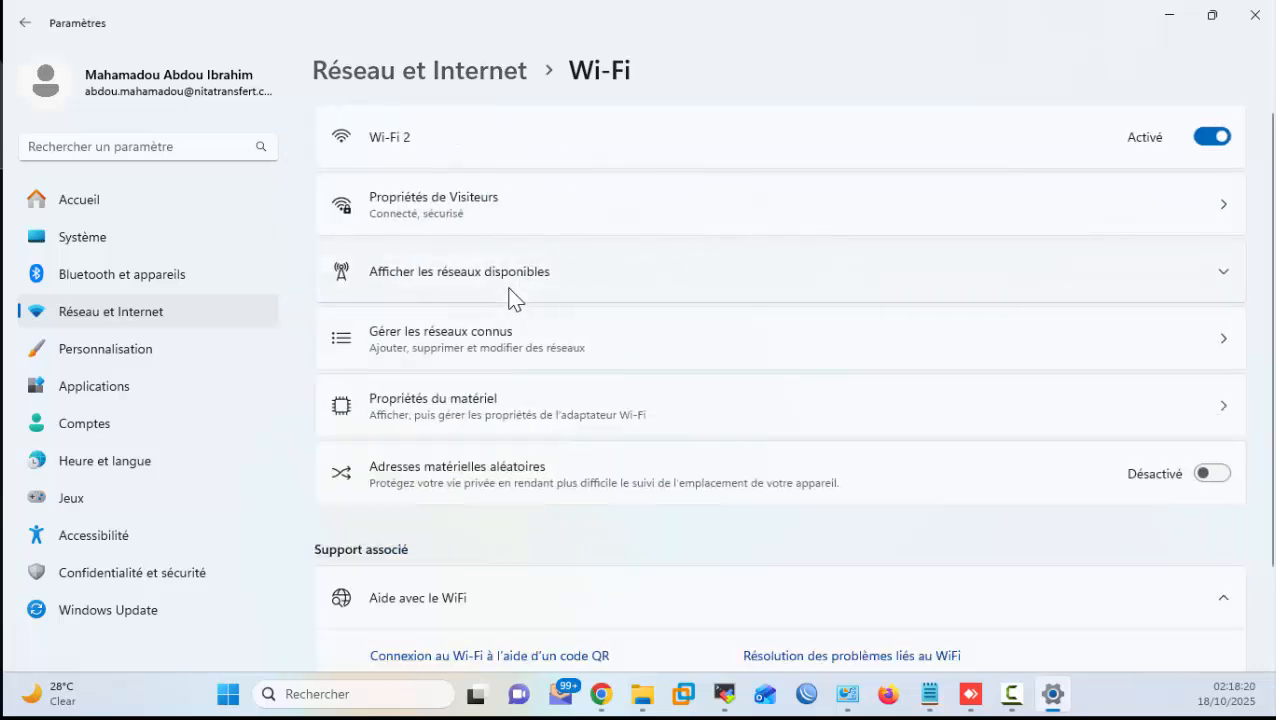
left_click(510, 291)
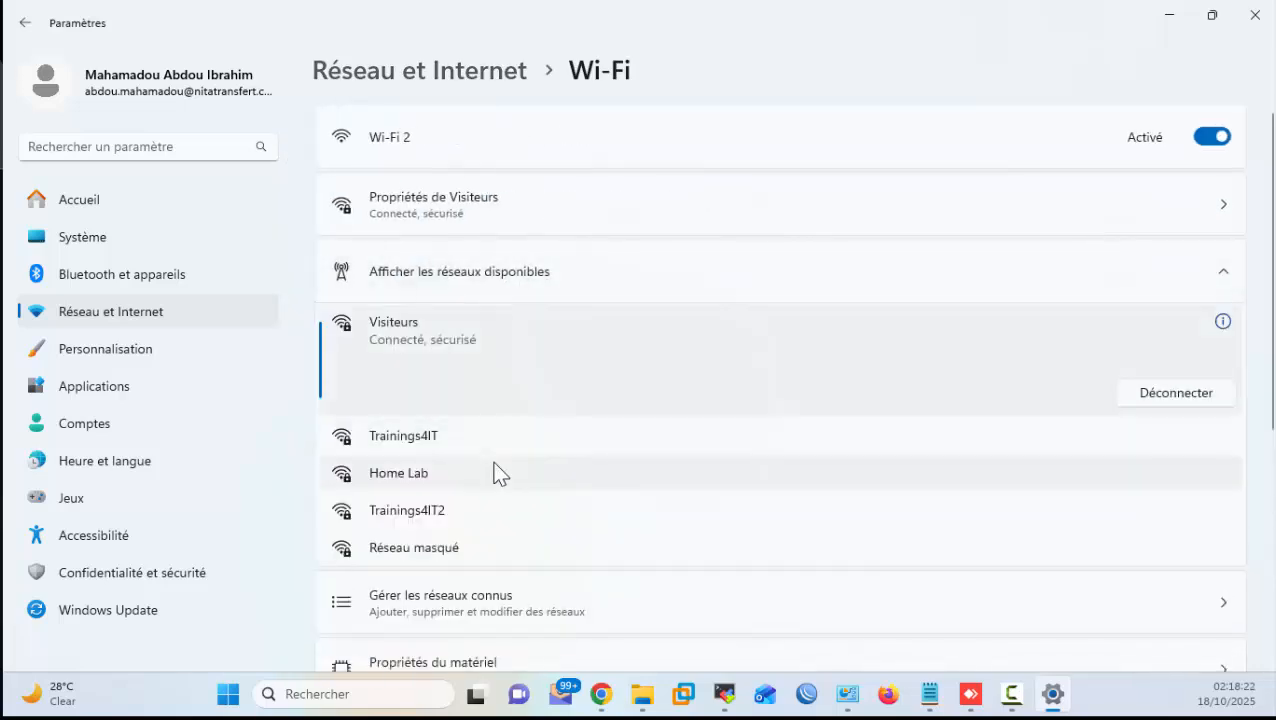
left_click(484, 515)
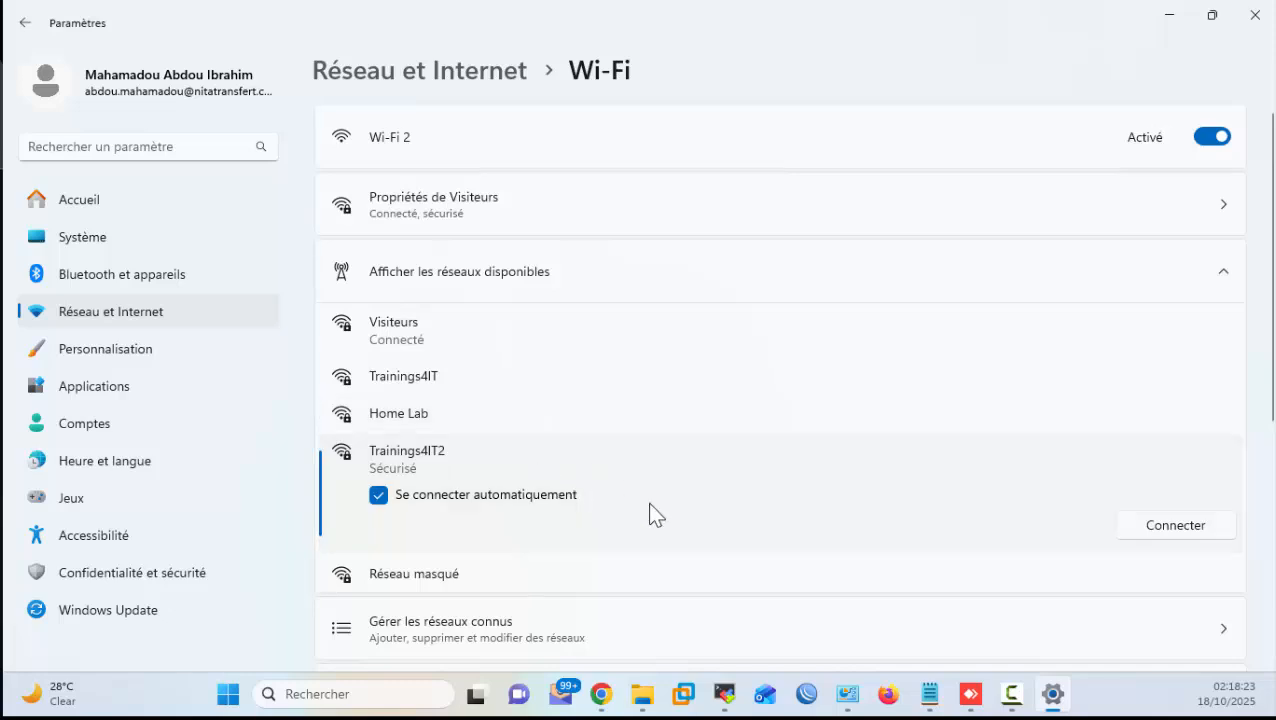
left_click(1150, 530)
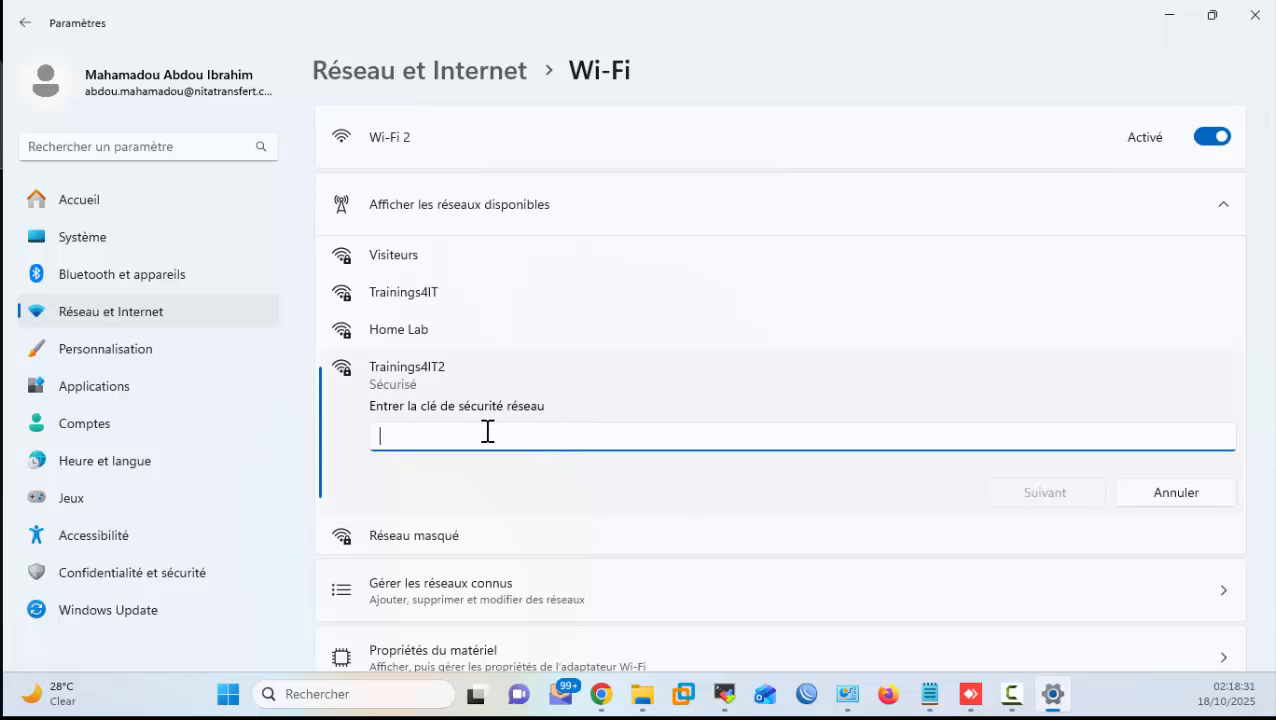
type("•")
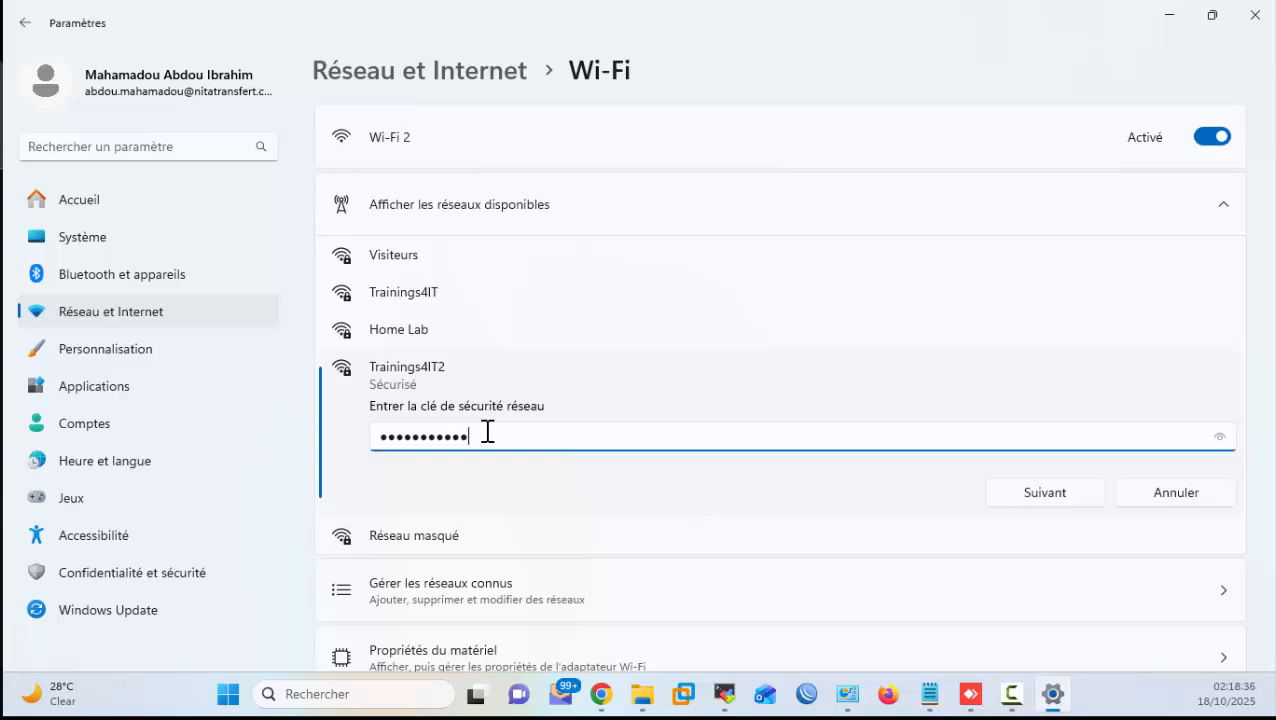
key("Return")
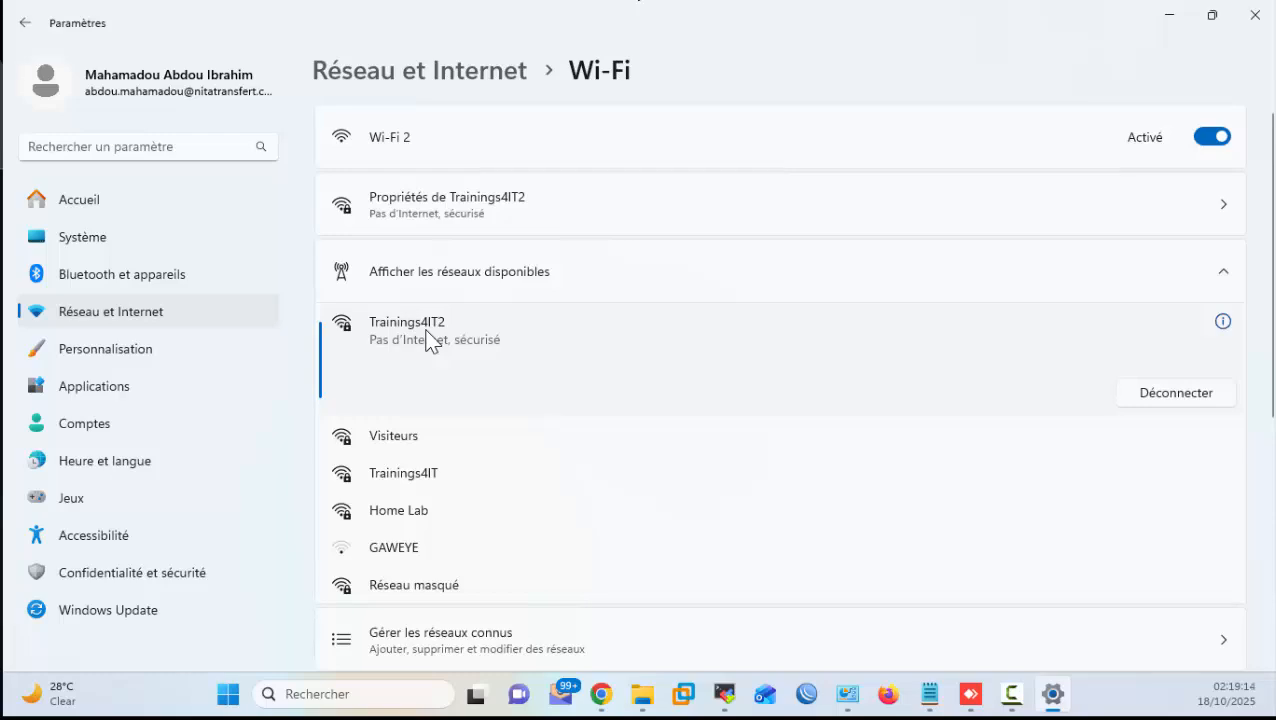
Step: Check the IPv4 address and DNS server assigned to the computer in the Trainings4IT2 Wi-Fi properties
left_click(1222, 322)
scroll(975, 485, "down", 5)
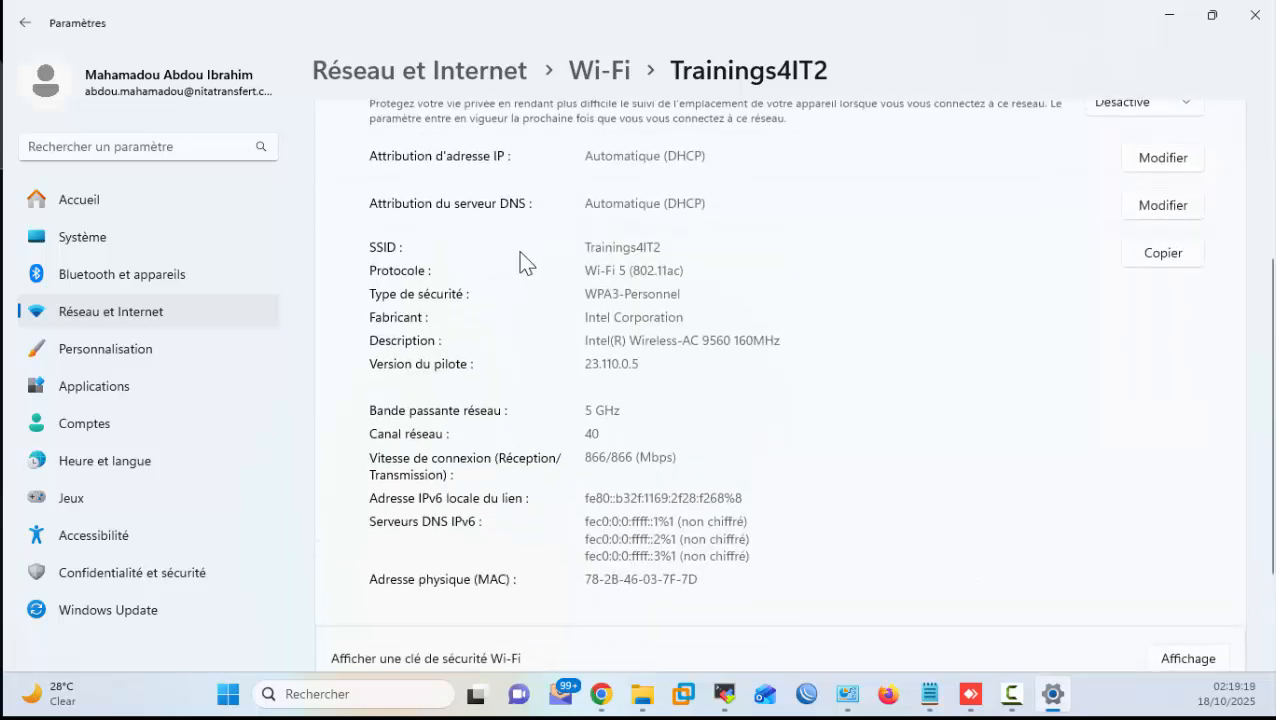
scroll(760, 375, "up", 3)
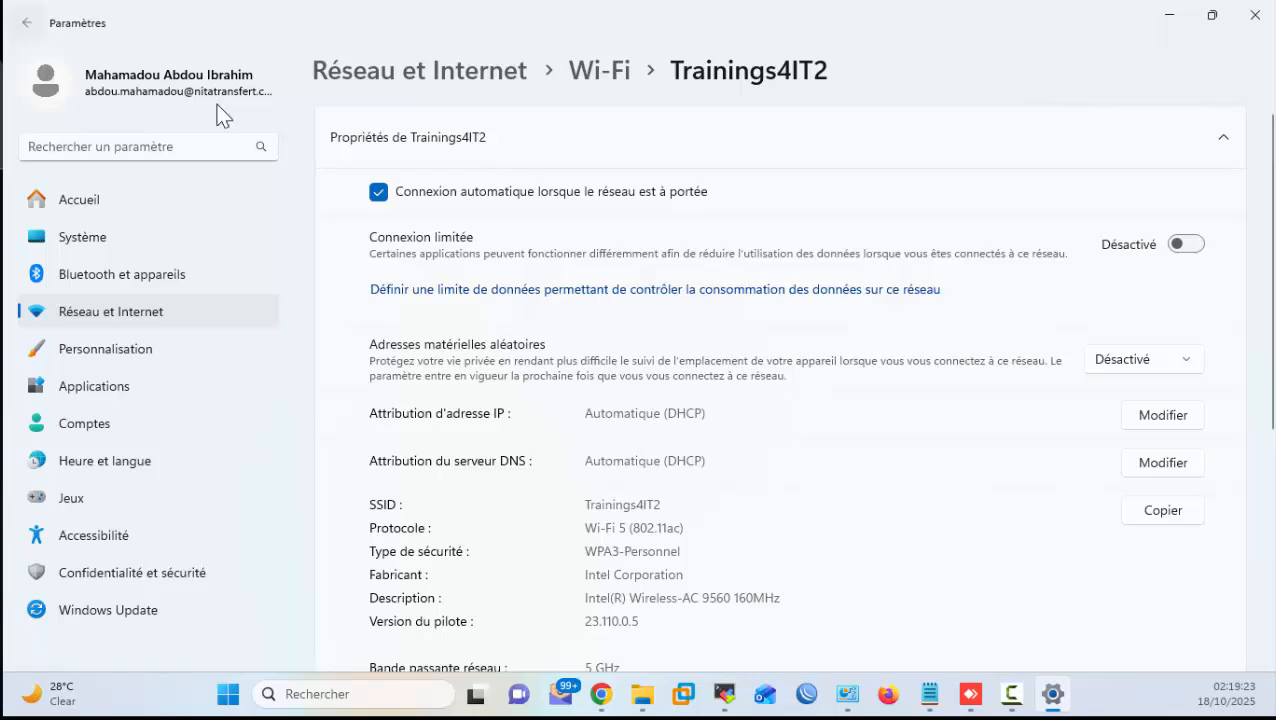
left_click(740, 212)
scroll(934, 492, "down", 4)
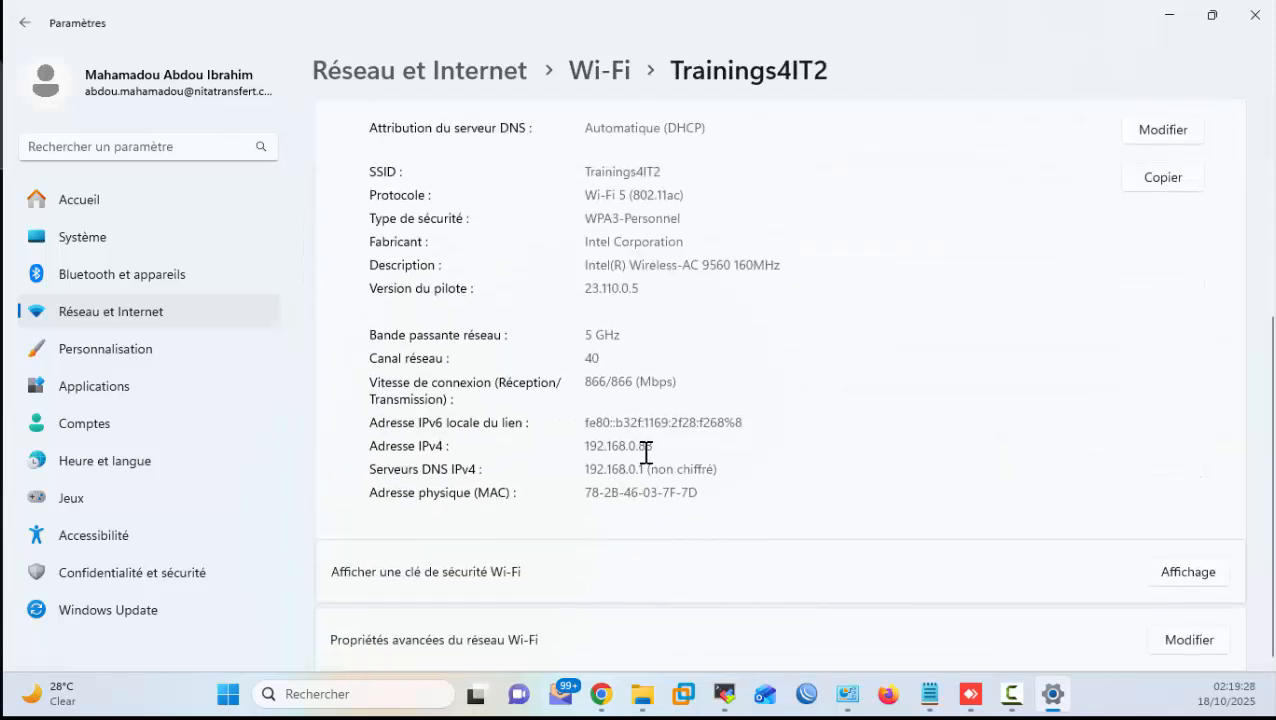
left_click_drag(645, 446, 697, 468)
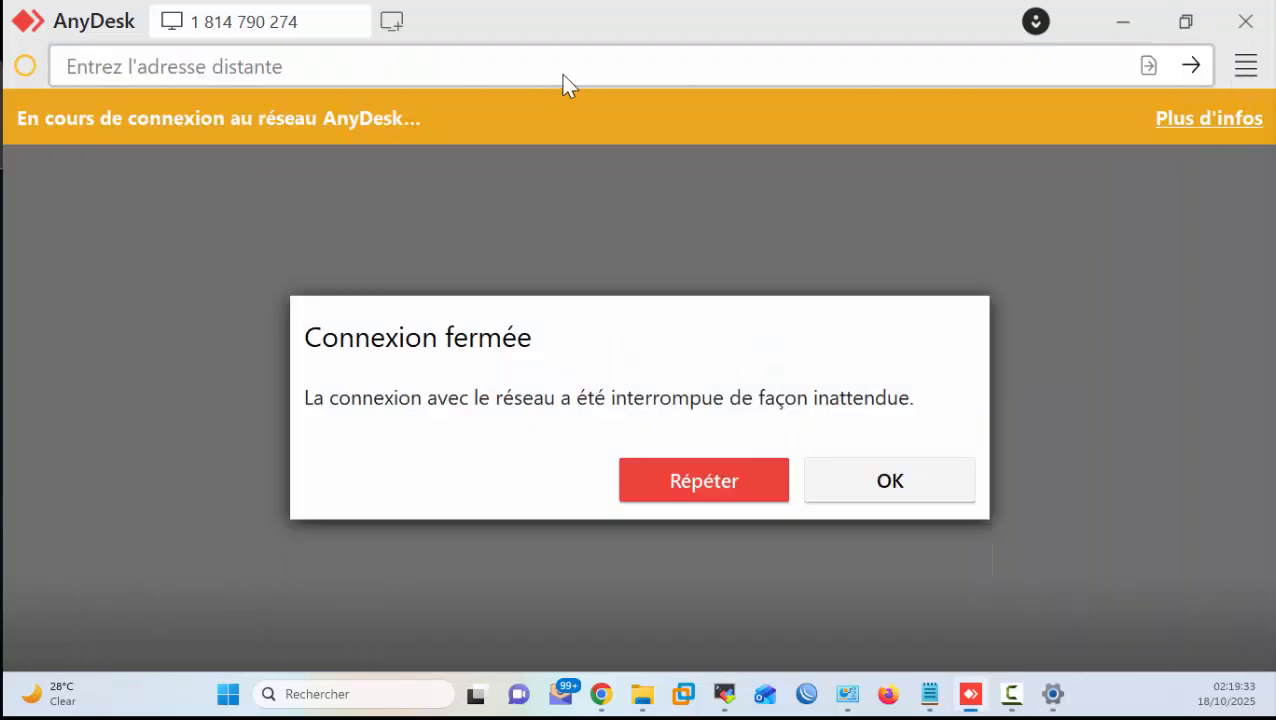
Step: Return to the browser, open 192.168.0.1 to test UniFi web access from Trainings4IT2, and look over the Dream Router 7 dashboard
left_click(1112, 35)
left_click(300, 58)
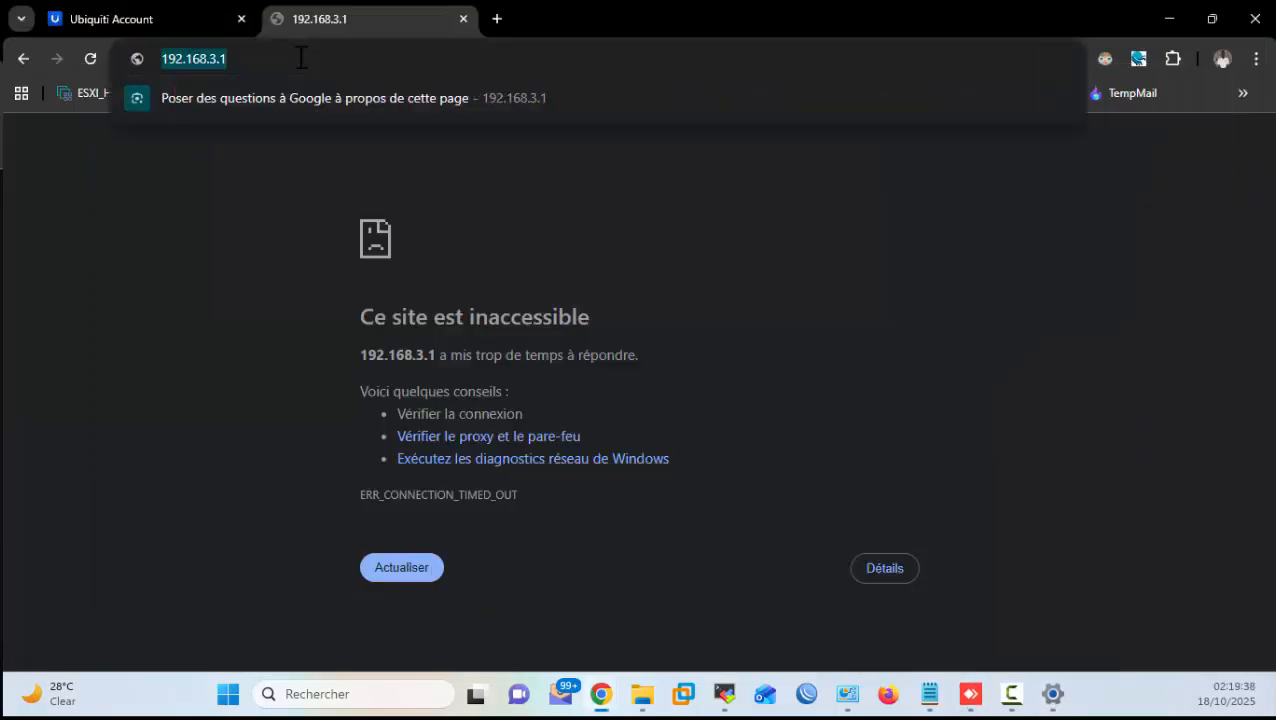
type("192.16")
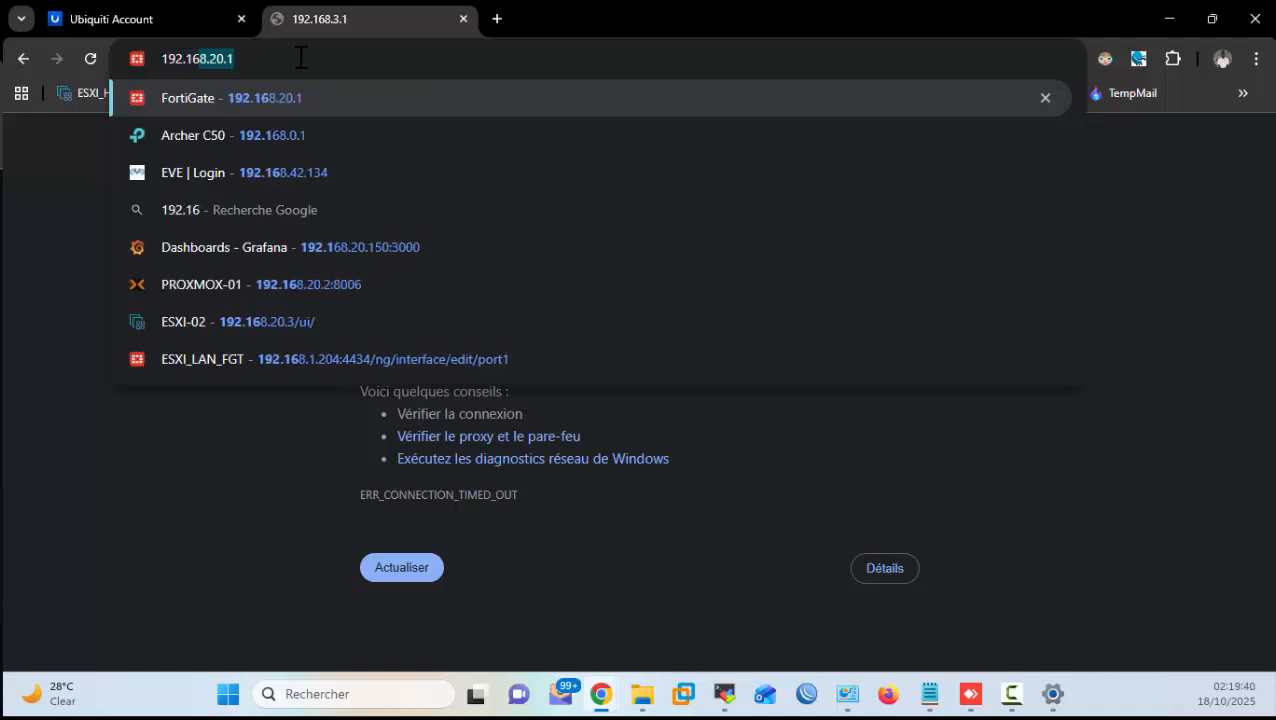
type("8.0.")
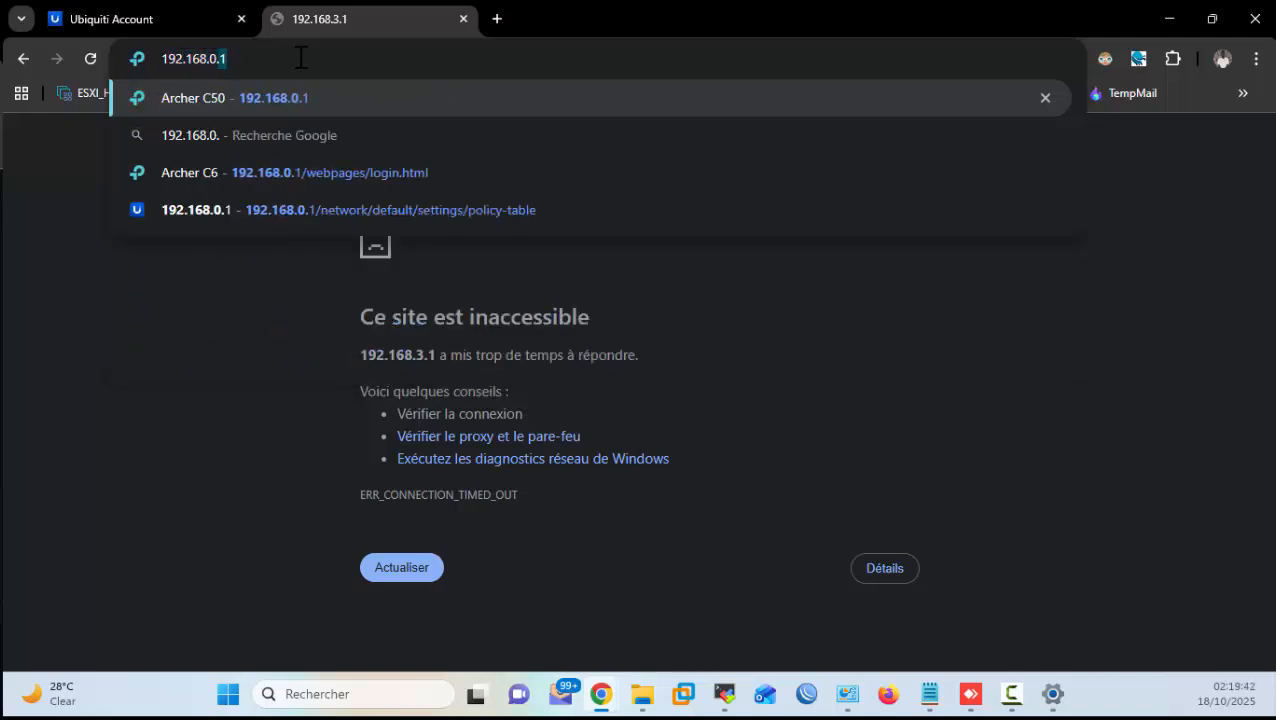
type("1")
key("Return")
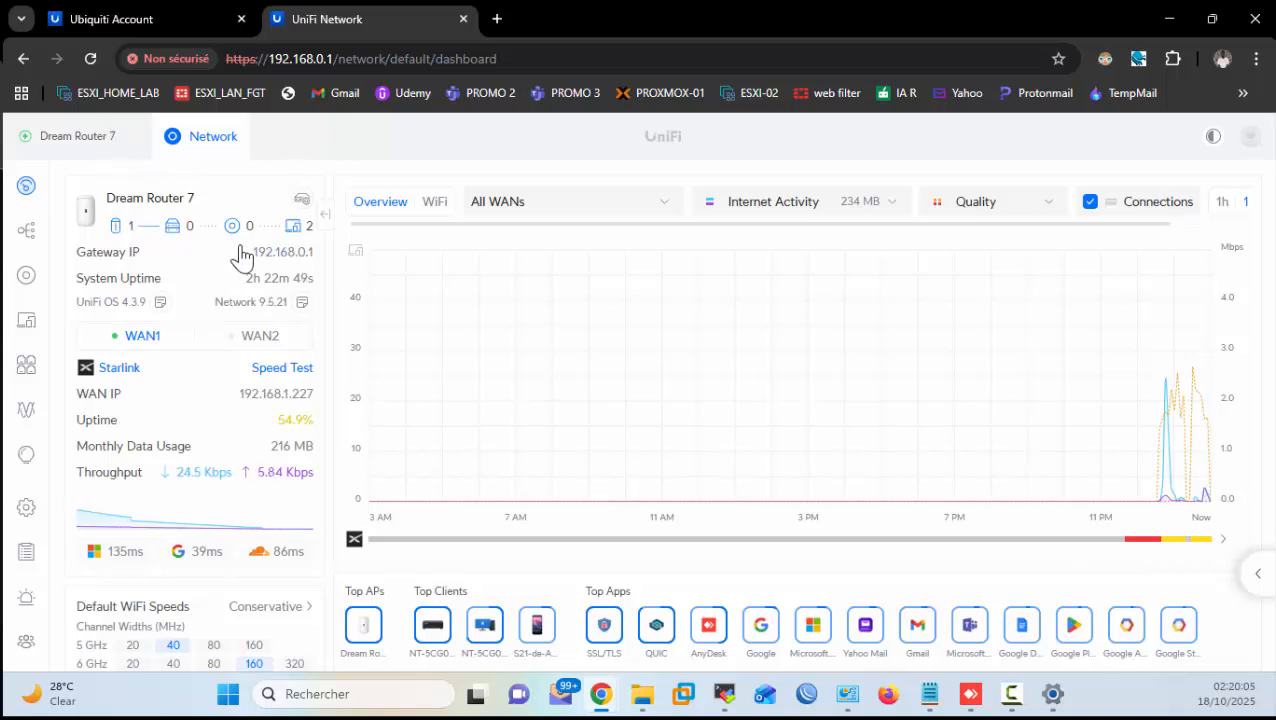
mouse_move(418, 496)
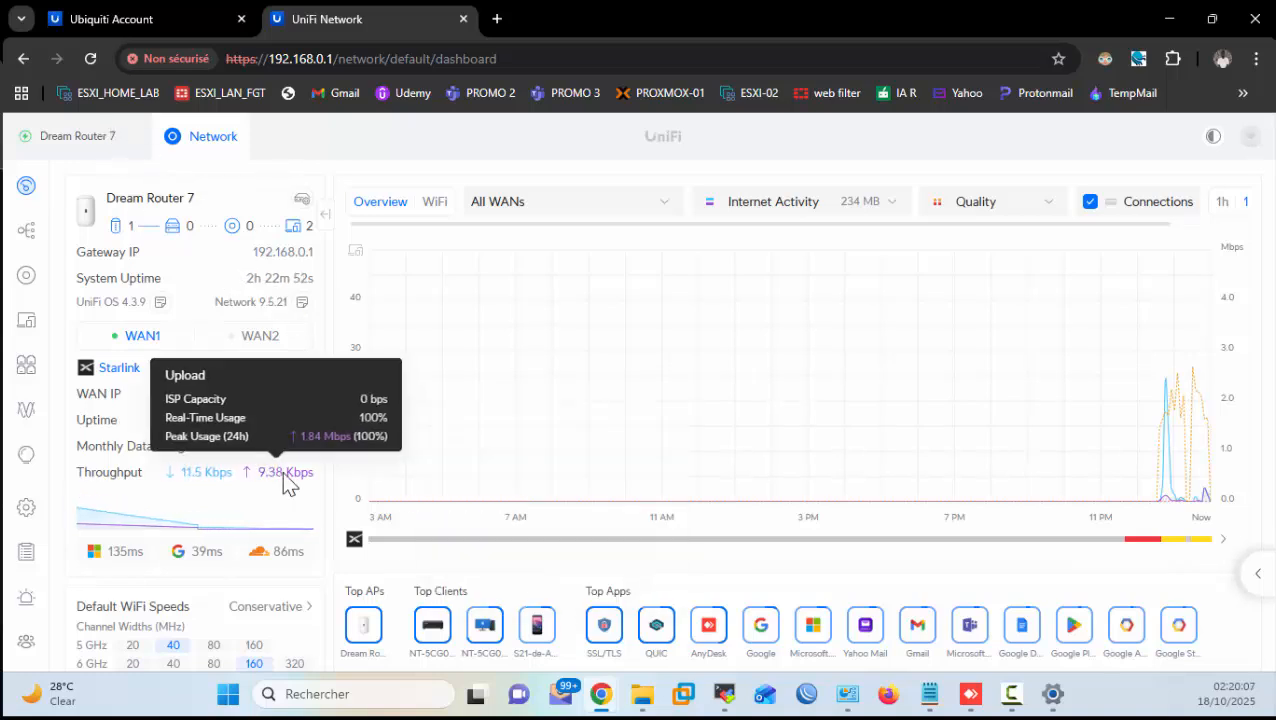
scroll(283, 483, "down", 1)
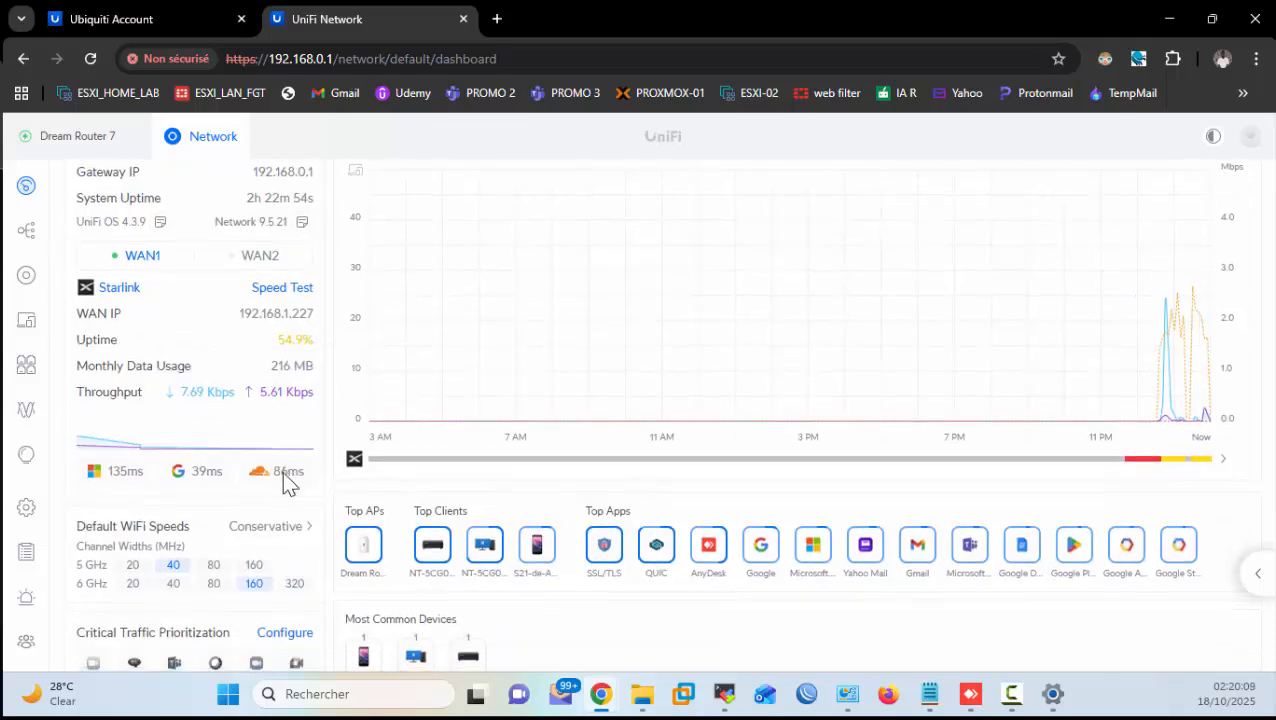
scroll(284, 482, "down", 1)
scroll(284, 482, "up", 1)
scroll(283, 474, "up", 1)
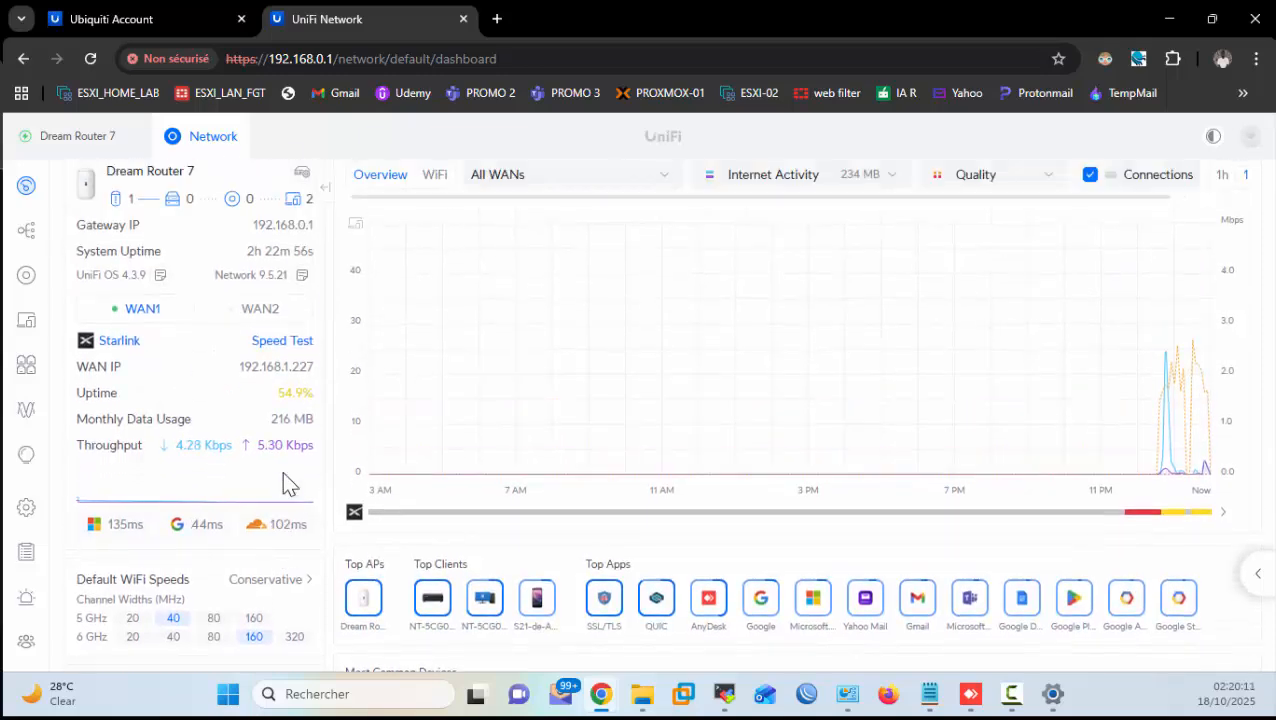